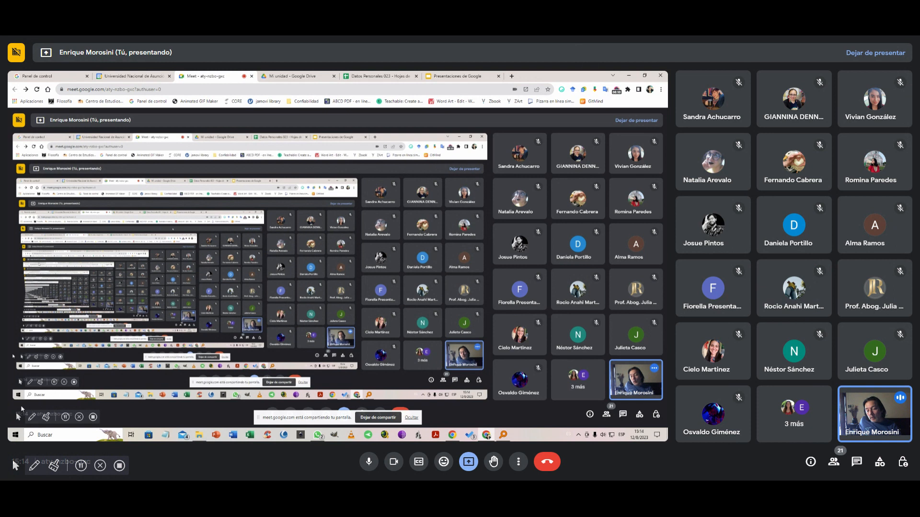
Step: Launch jamovi 2.3.28 from the installed programs
click(13, 436)
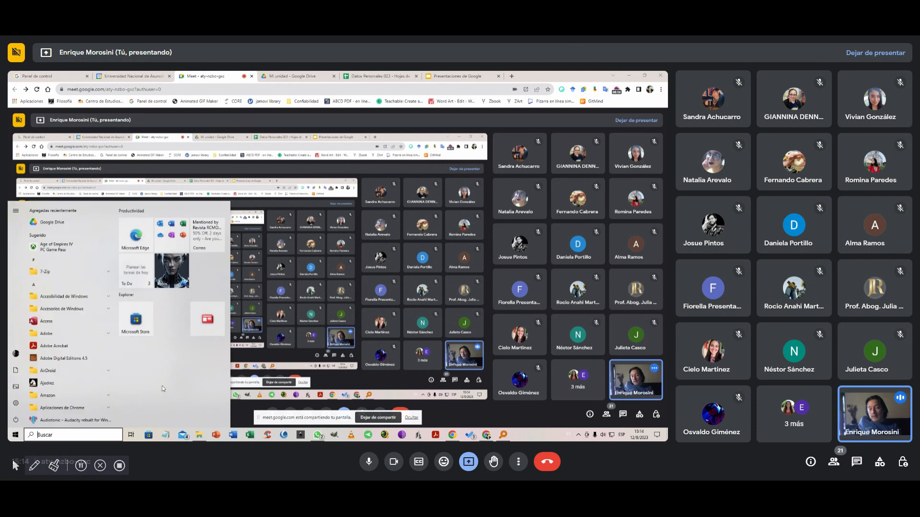
scroll(76, 349, down, 5)
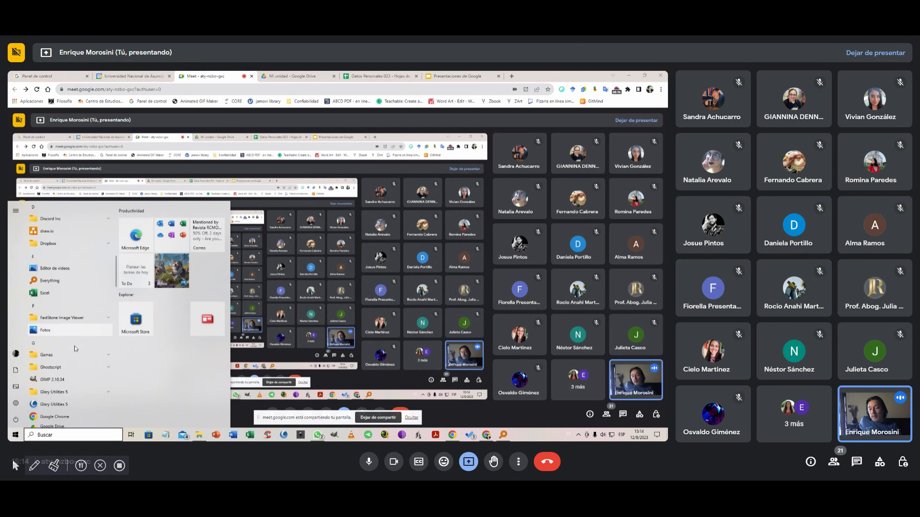
scroll(74, 346, down, 4)
scroll(71, 347, down, 3)
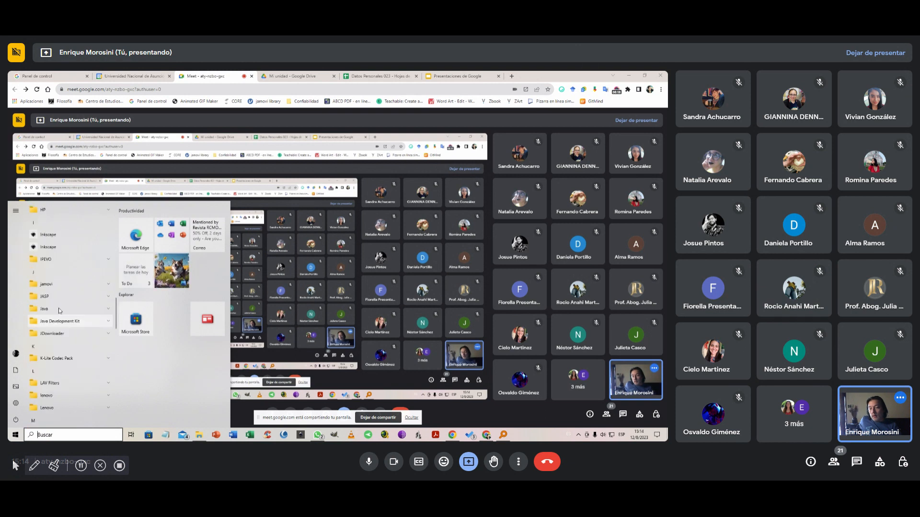
click(70, 285)
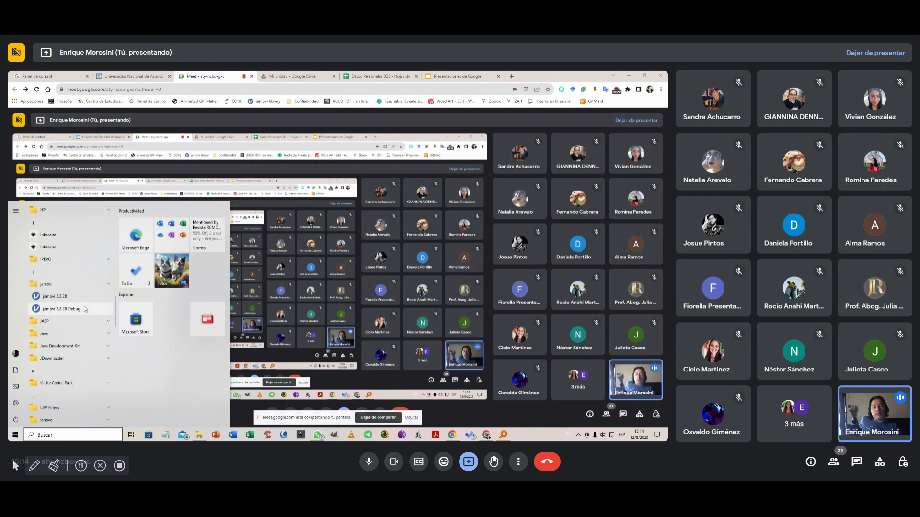
click(54, 298)
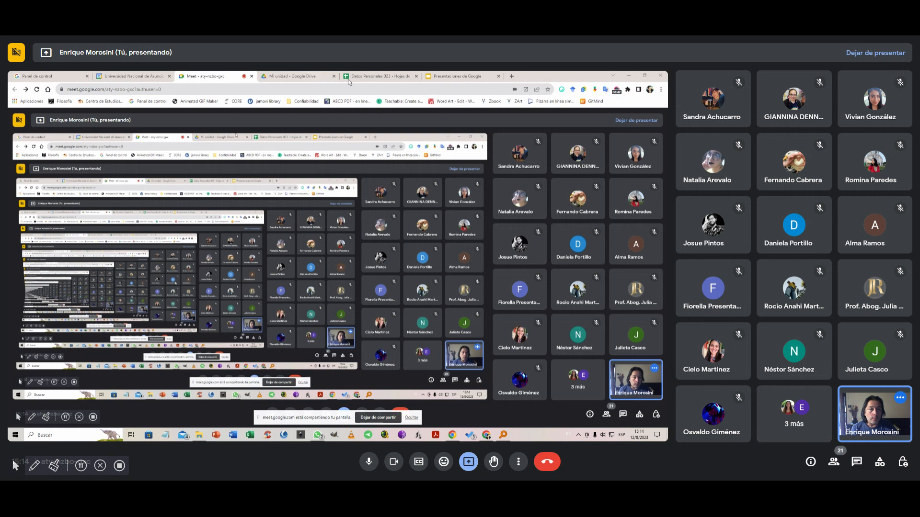
Step: Switch to WhatsApp and open the PsicomAplic2023 group chat
click(284, 80)
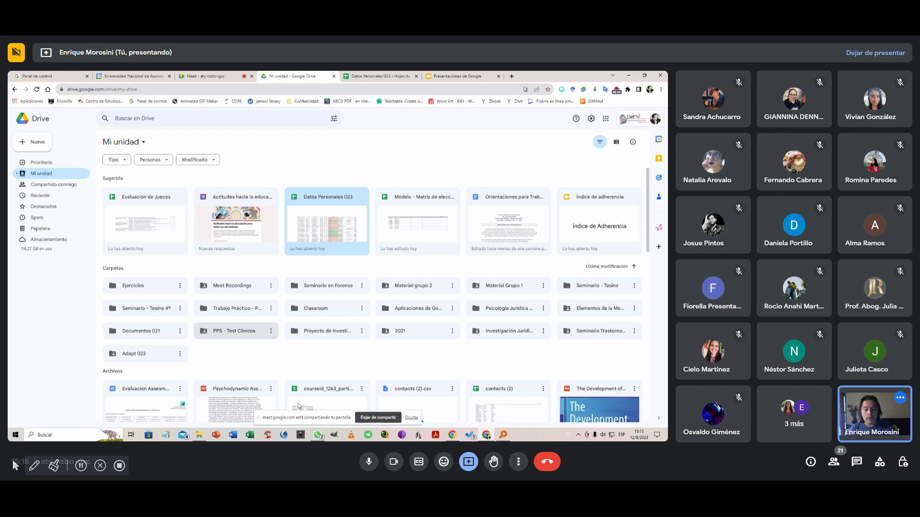
click(318, 435)
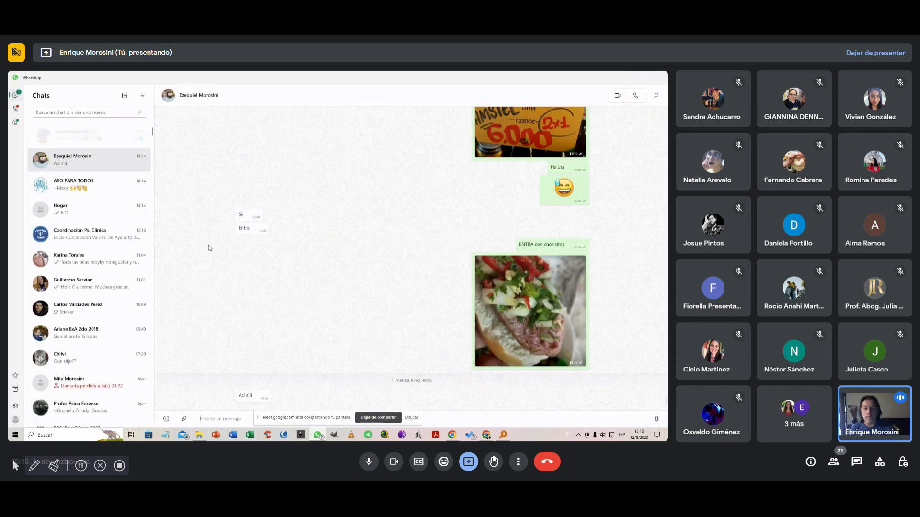
scroll(96, 186, down, 1)
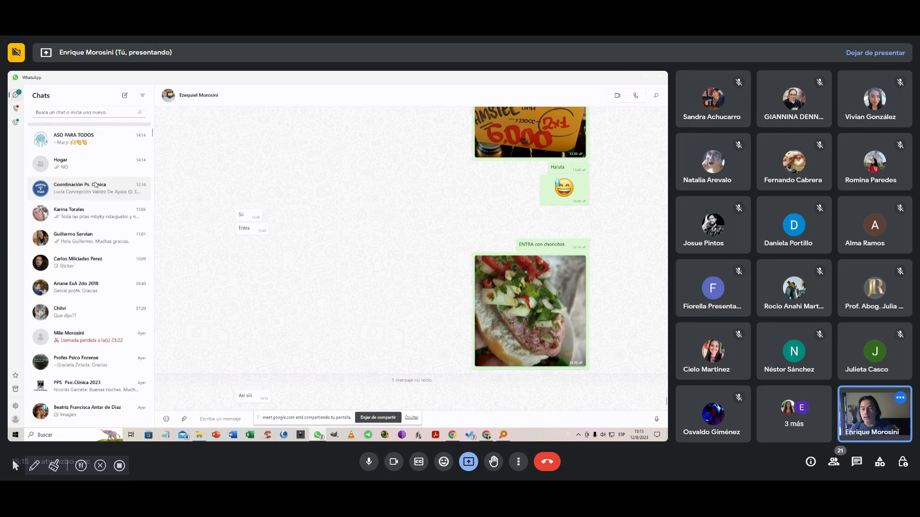
scroll(96, 185, up, 1)
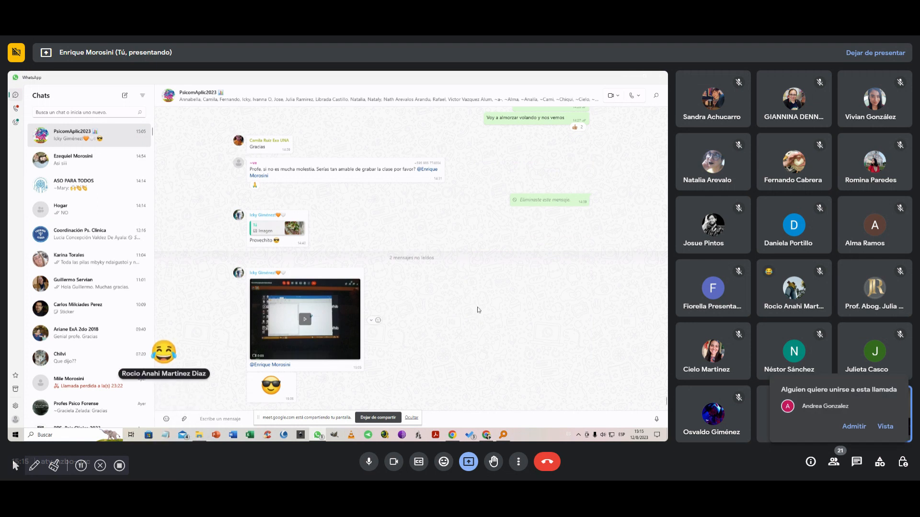
Step: Return to the Google Meet call in the browser and admit the person waiting to join
click(486, 434)
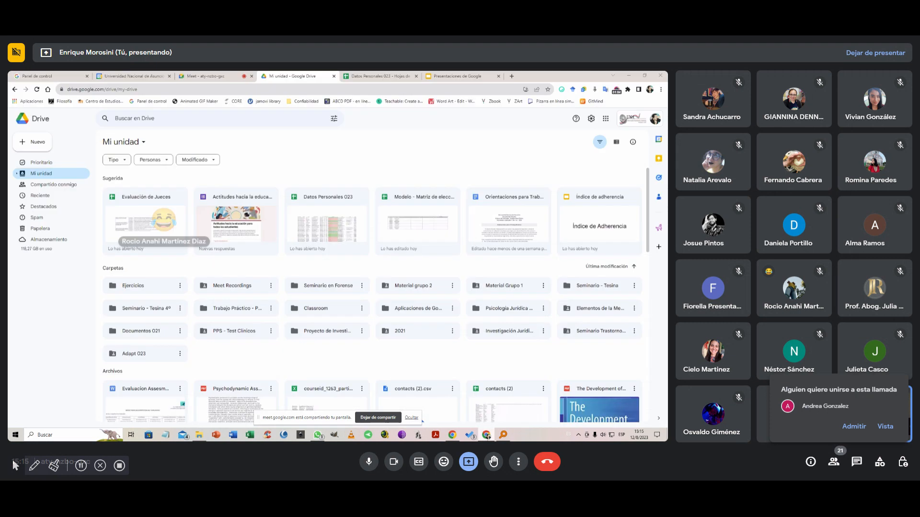
click(208, 76)
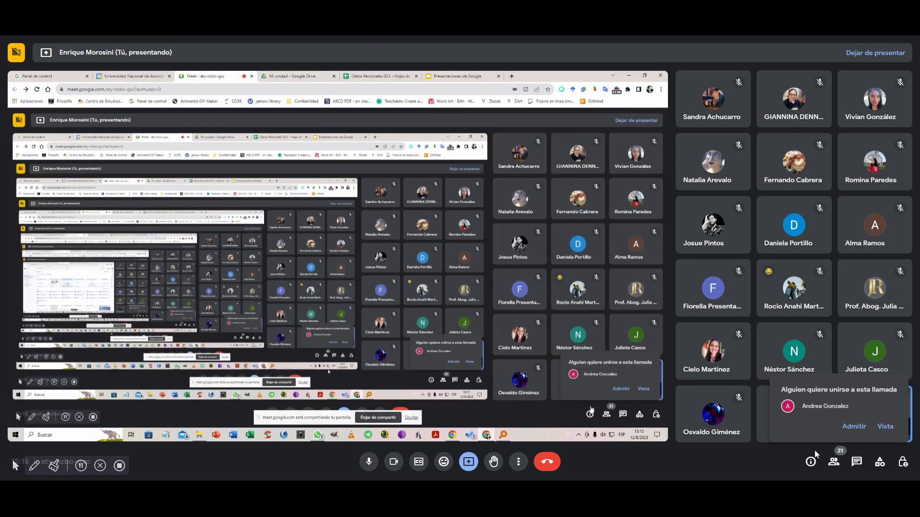
click(851, 428)
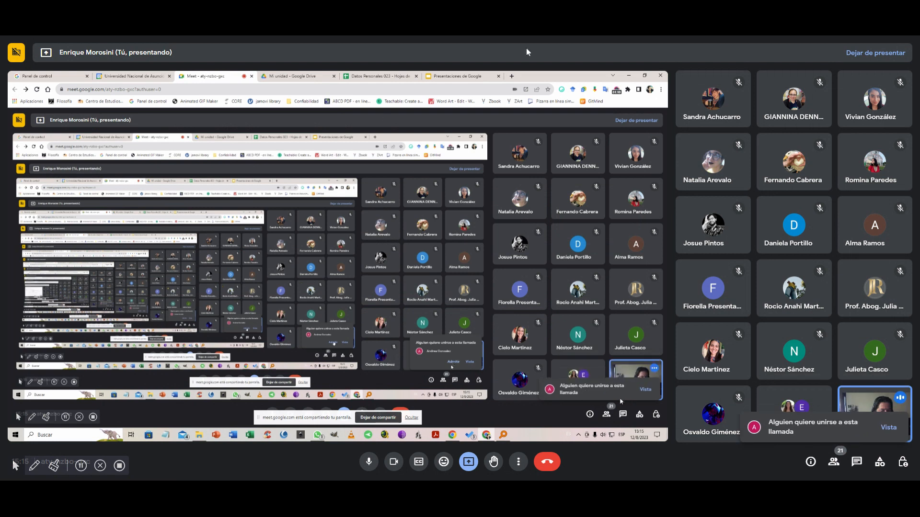
Step: Switch back to WhatsApp and close the video opened from the PsicomAplic2023 group chat
click(383, 76)
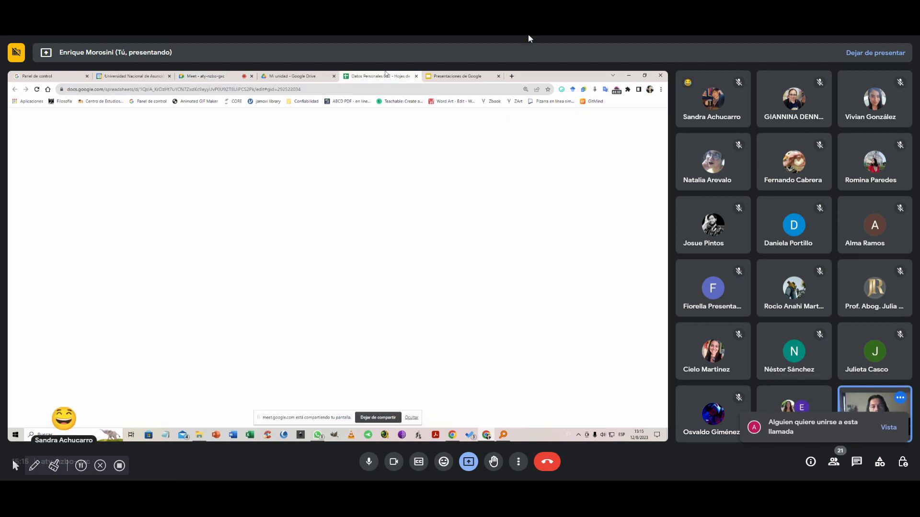
click(297, 75)
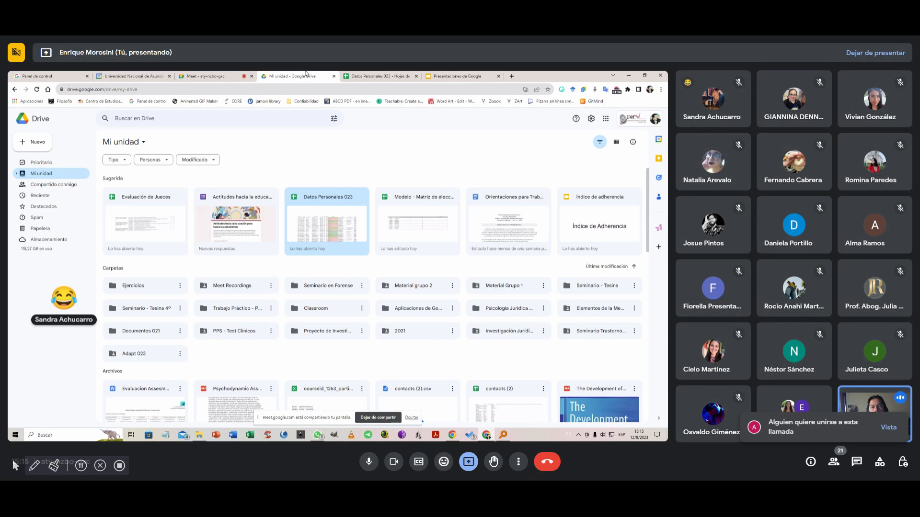
click(321, 437)
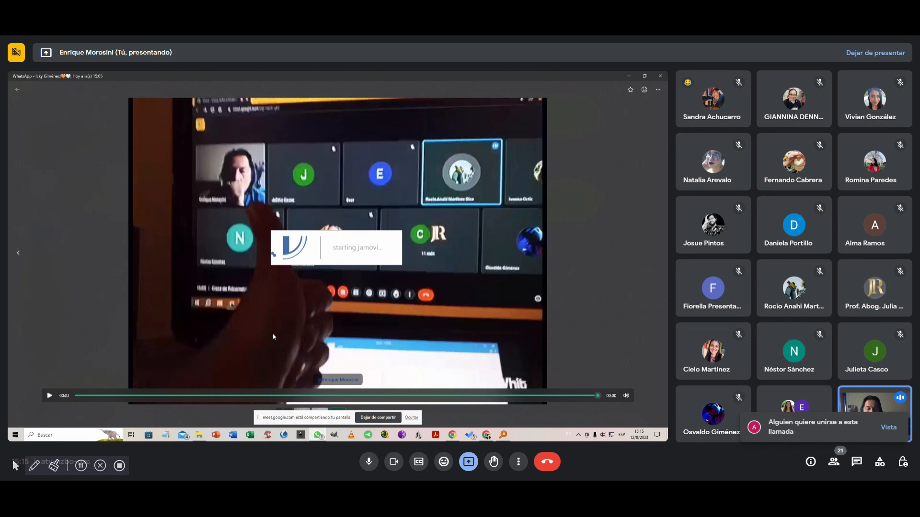
key(Escape)
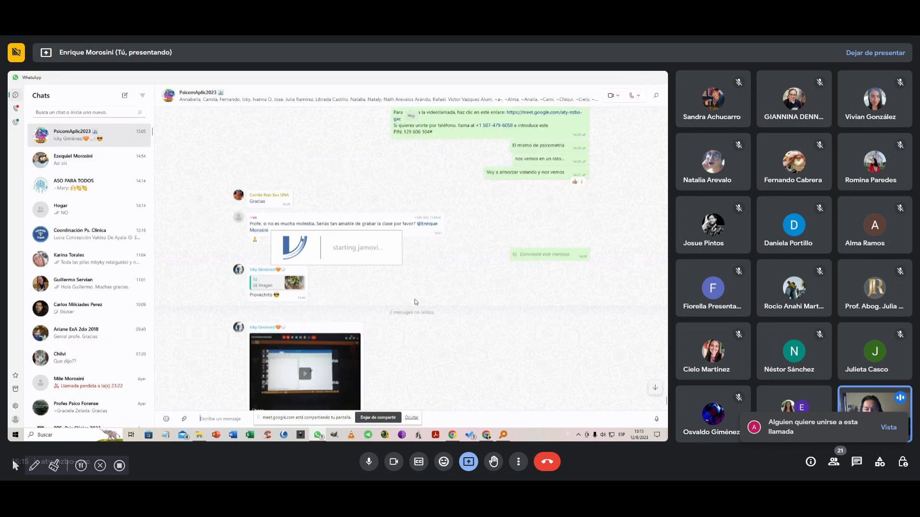
Step: Look through the PsicomAplic2023 chat history for the earlier class messages and instructions, and return to the latest message
scroll(416, 301, up, 10)
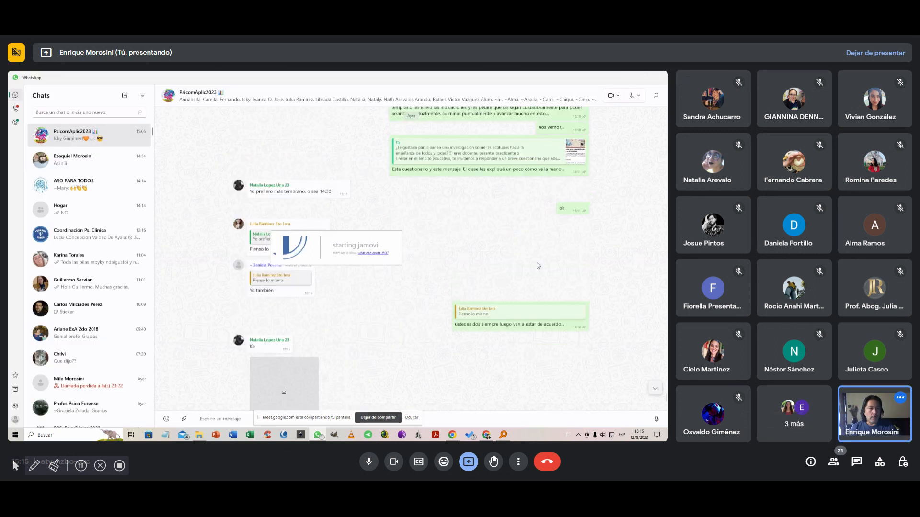
scroll(538, 265, up, 15)
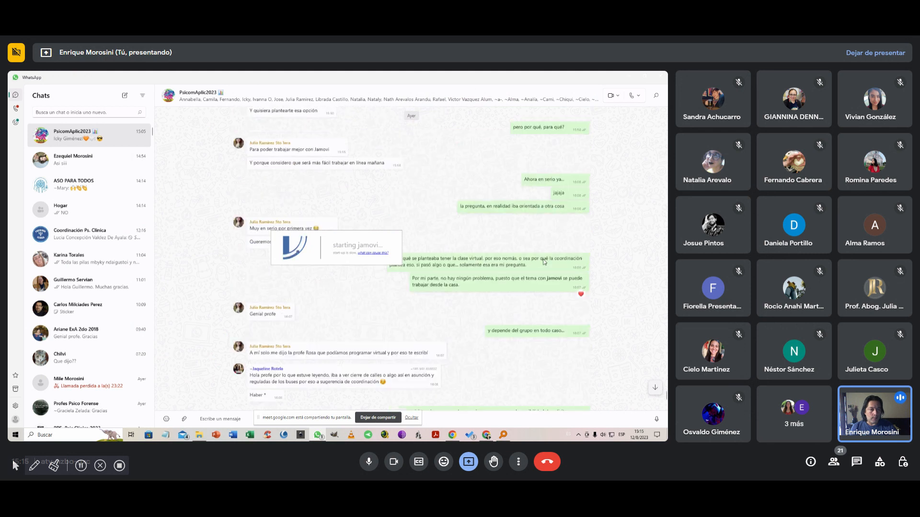
scroll(544, 261, up, 15)
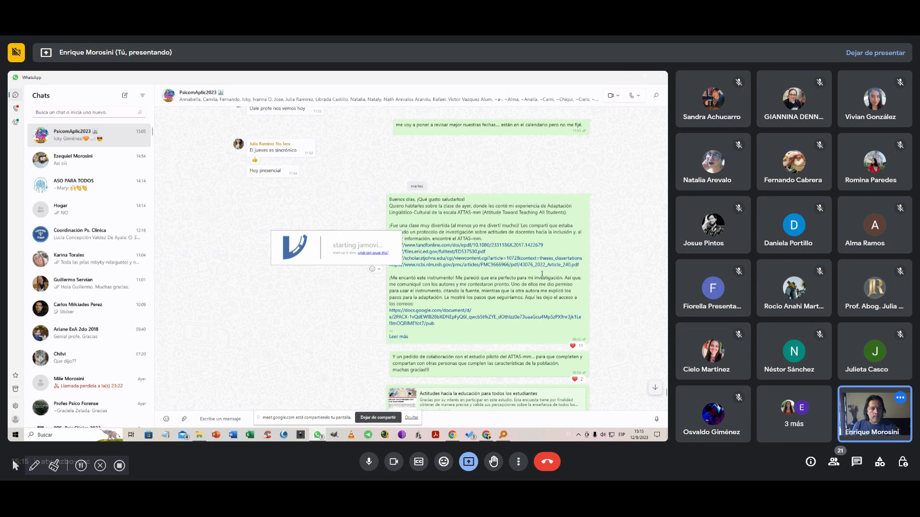
scroll(542, 274, up, 15)
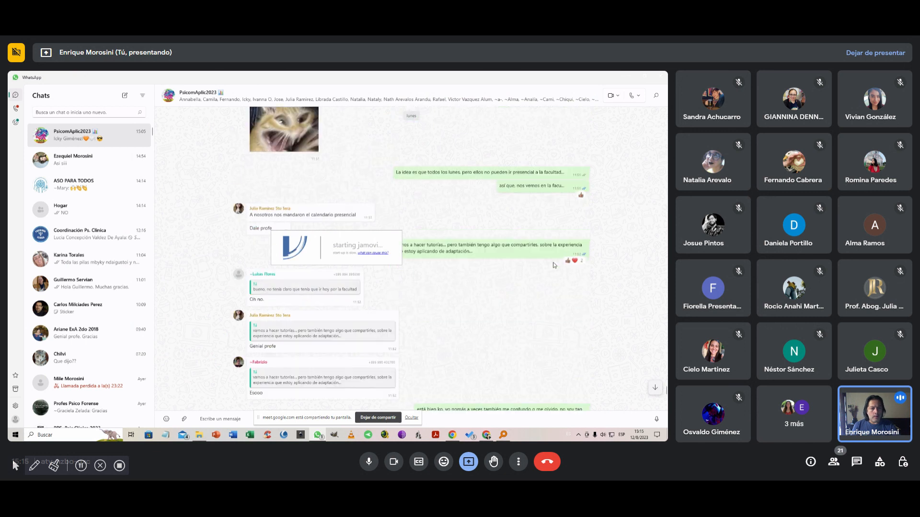
scroll(555, 263, up, 5)
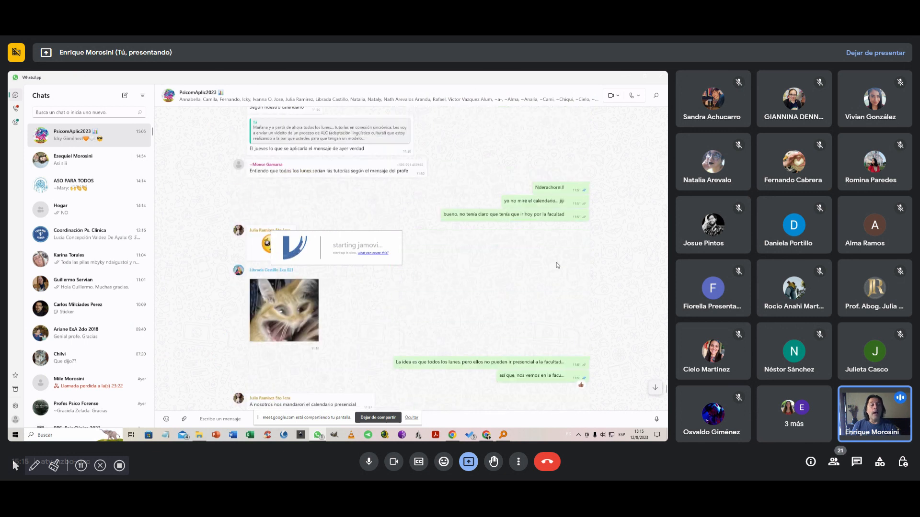
scroll(557, 265, up, 5)
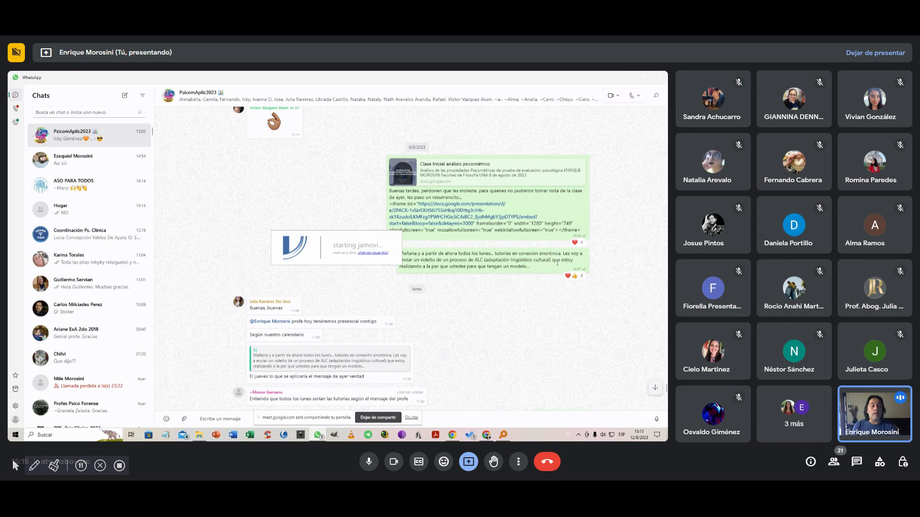
scroll(557, 262, down, 4)
scroll(558, 264, up, 4)
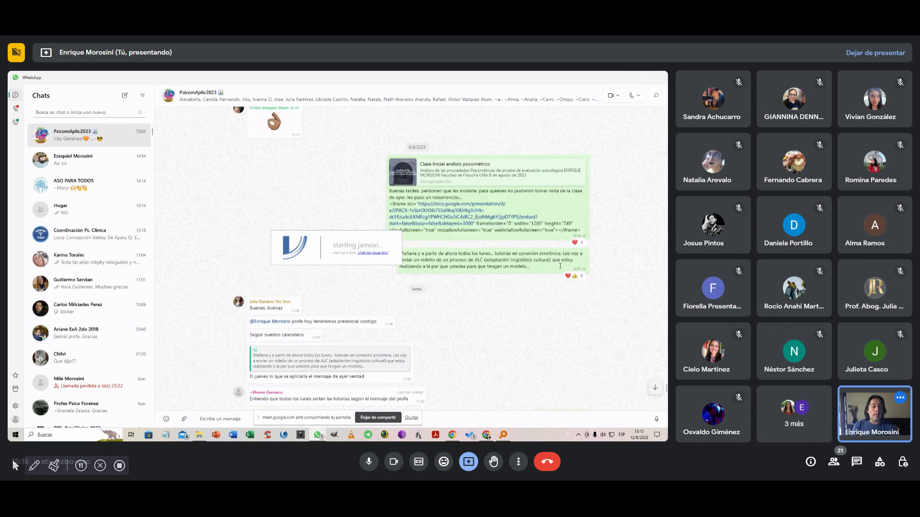
scroll(560, 268, up, 5)
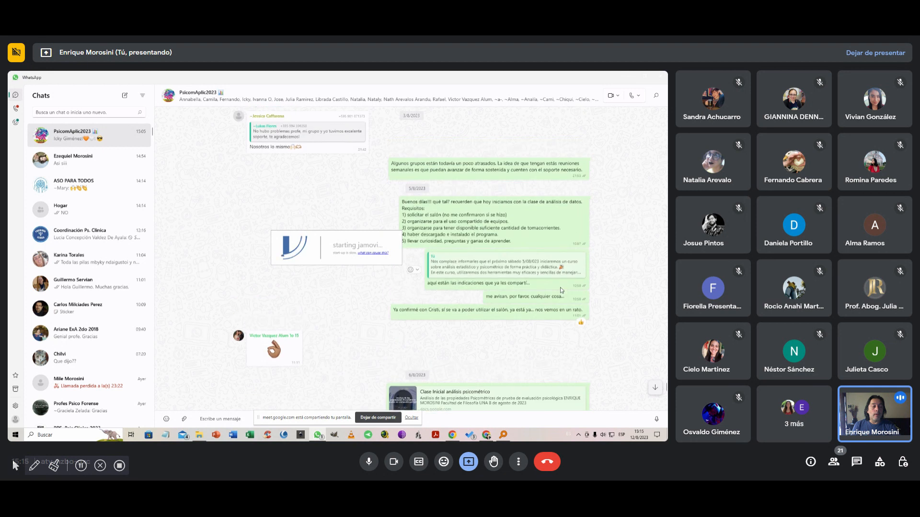
scroll(561, 282, up, 5)
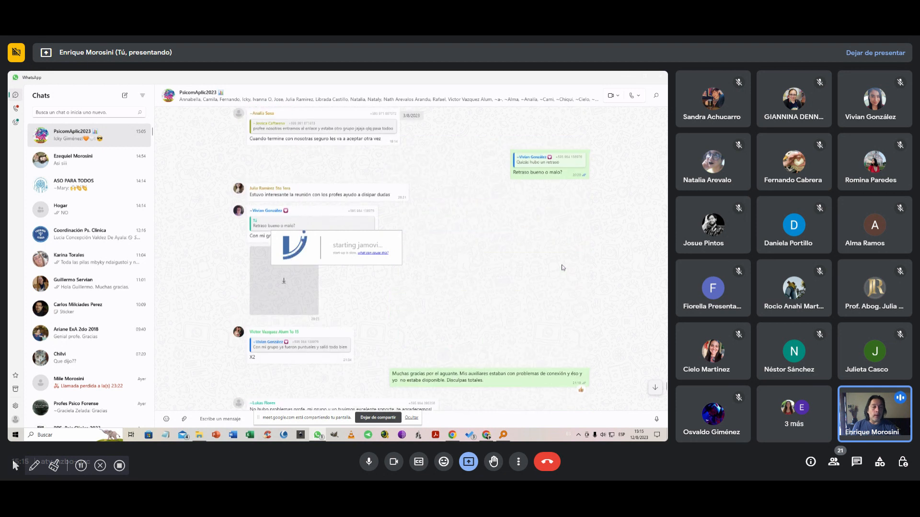
scroll(563, 268, down, 10)
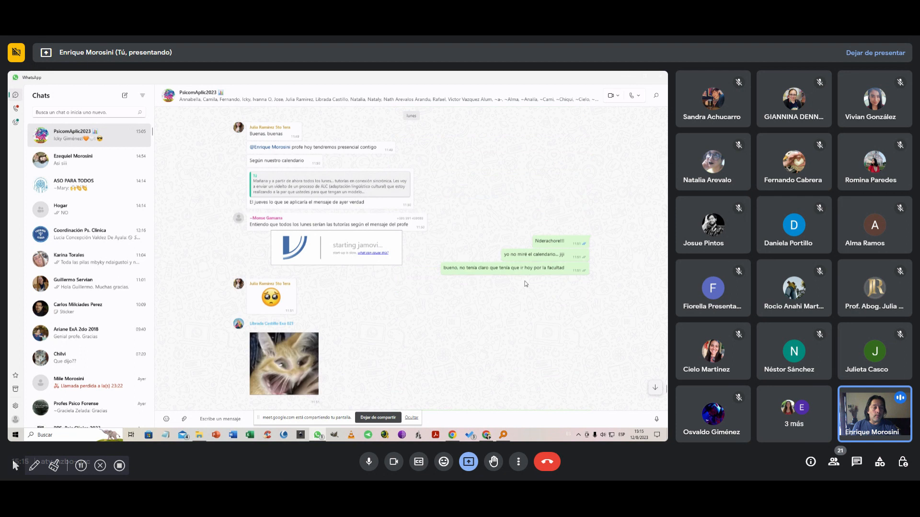
scroll(526, 284, down, 8)
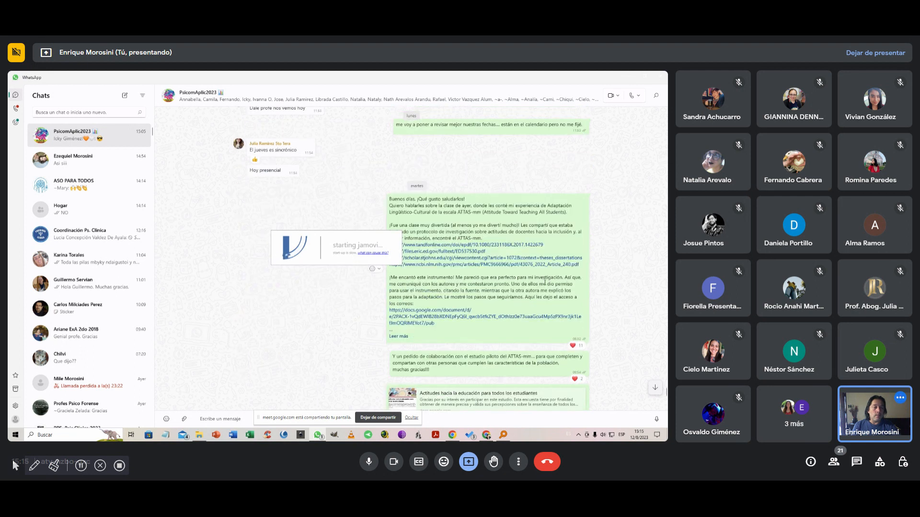
scroll(545, 283, down, 8)
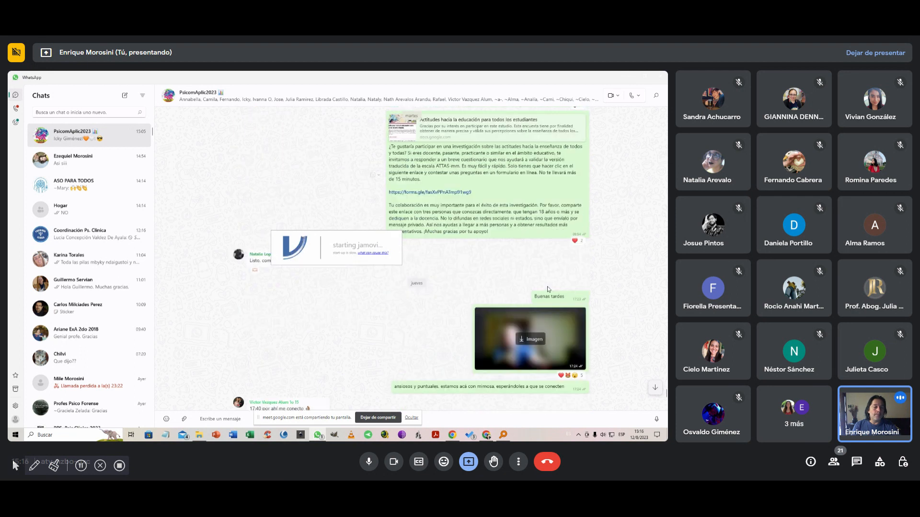
scroll(550, 296, down, 10)
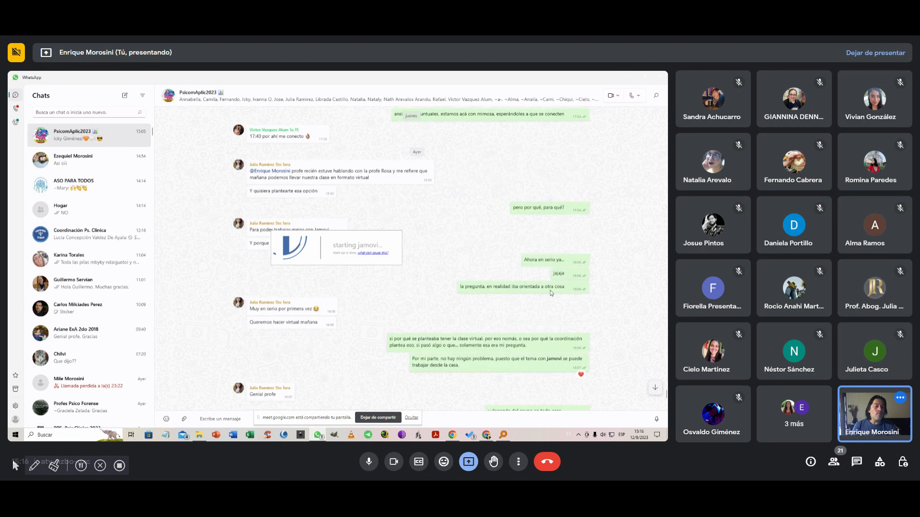
scroll(551, 292, down, 10)
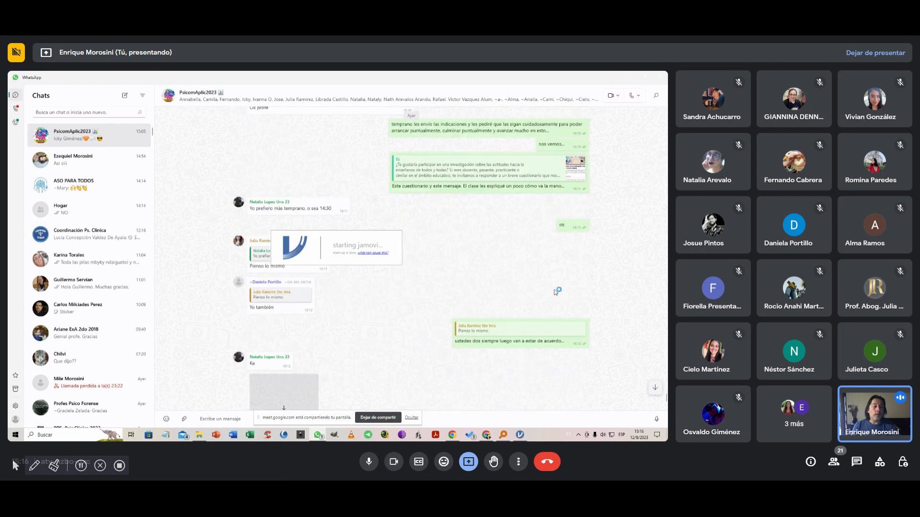
scroll(558, 290, down, 10)
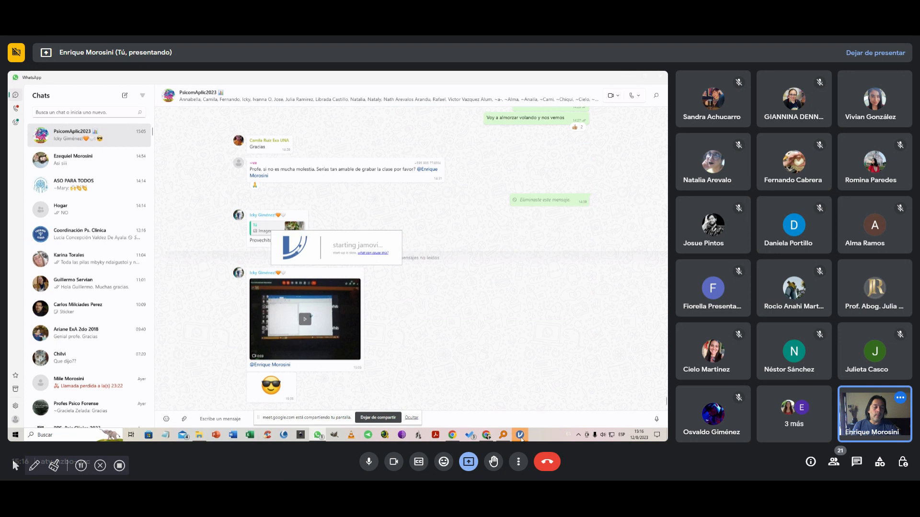
Step: Switch to jamovi, maximize its window and open the list of installed modules
mouse_move(521, 437)
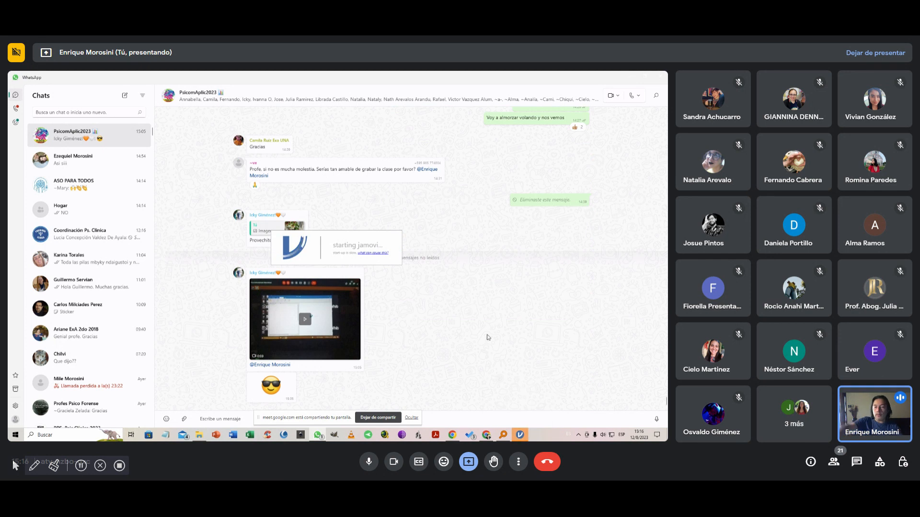
click(520, 436)
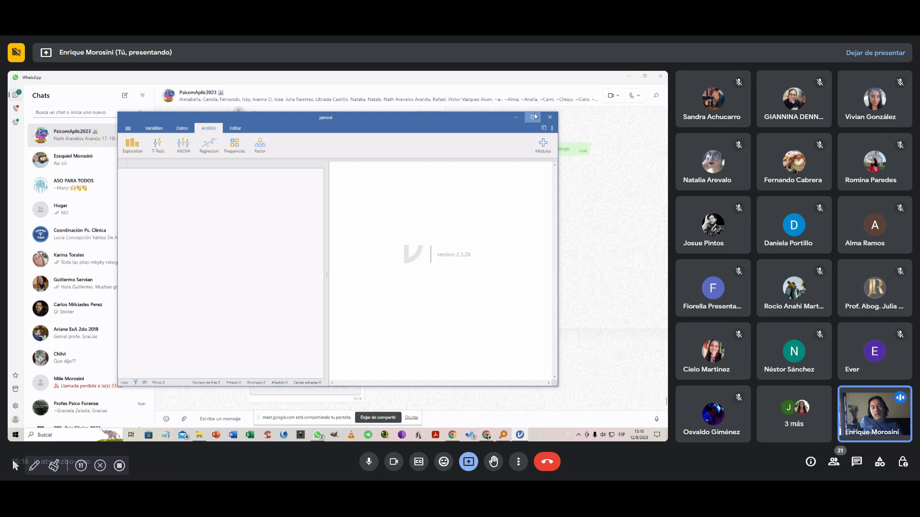
click(533, 117)
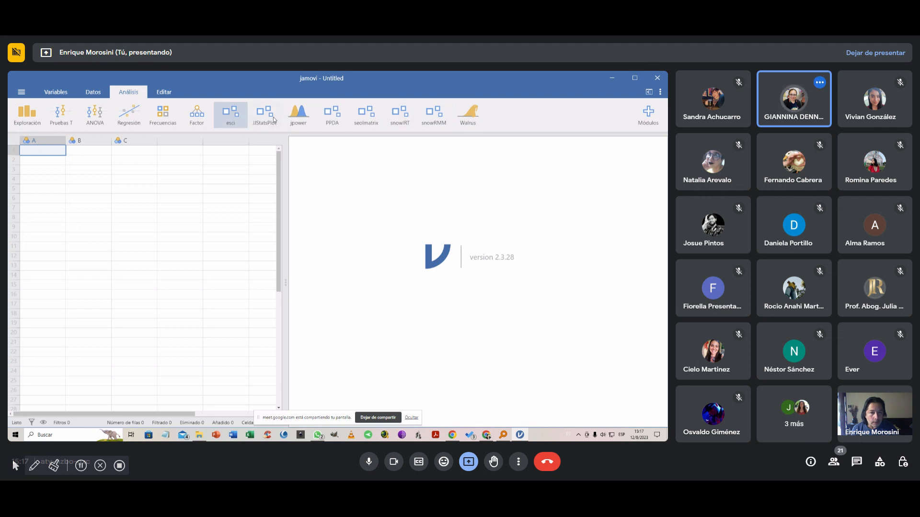
click(649, 115)
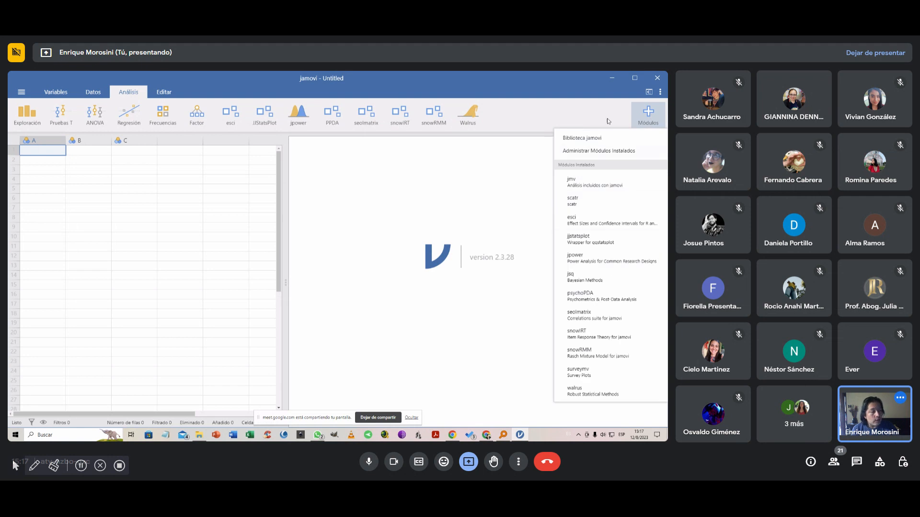
Step: Close the installed modules list, review it once more for the class and close it again
click(585, 116)
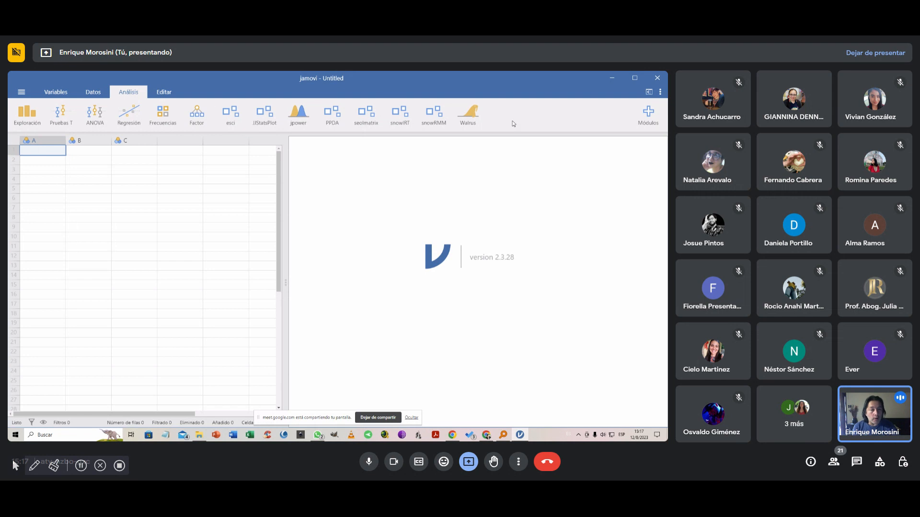
click(648, 114)
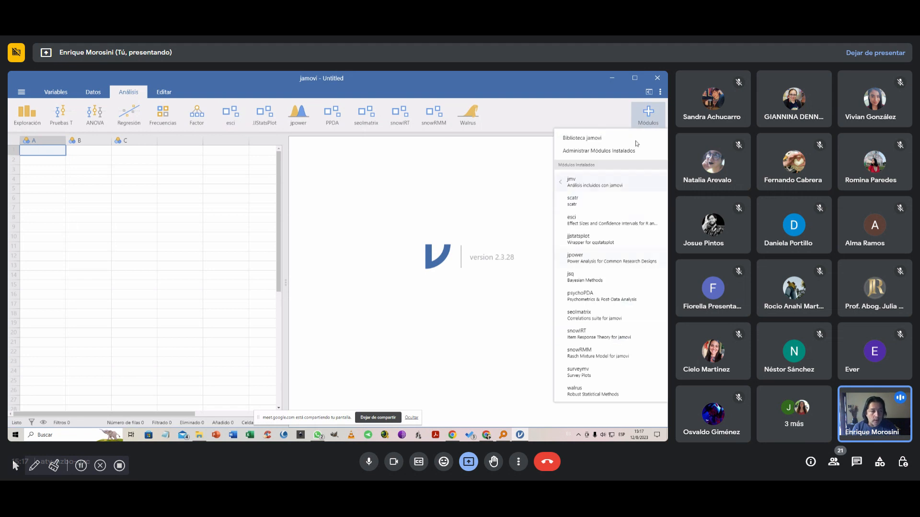
click(585, 112)
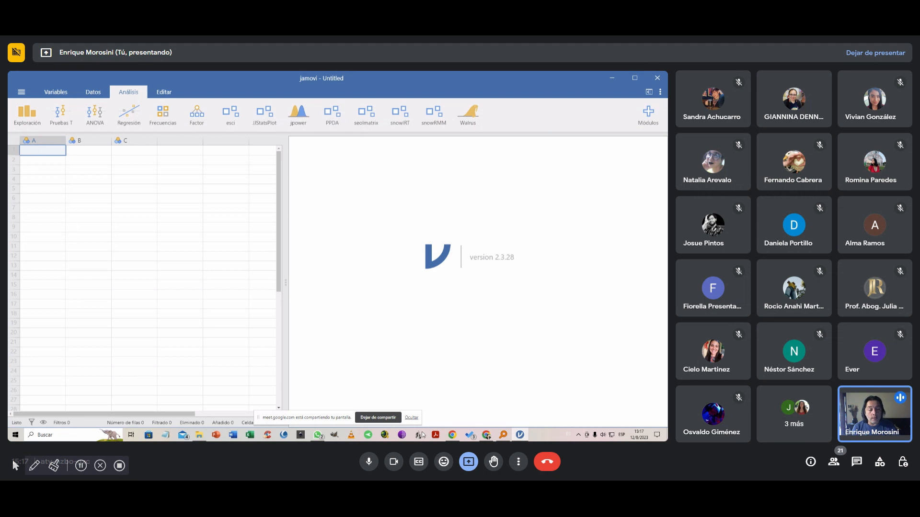
Step: Switch to WhatsApp, save the shared file Taller de análisis Psicométrico - Análisis de ítems.csv to Escritorio, and return to jamovi
click(318, 435)
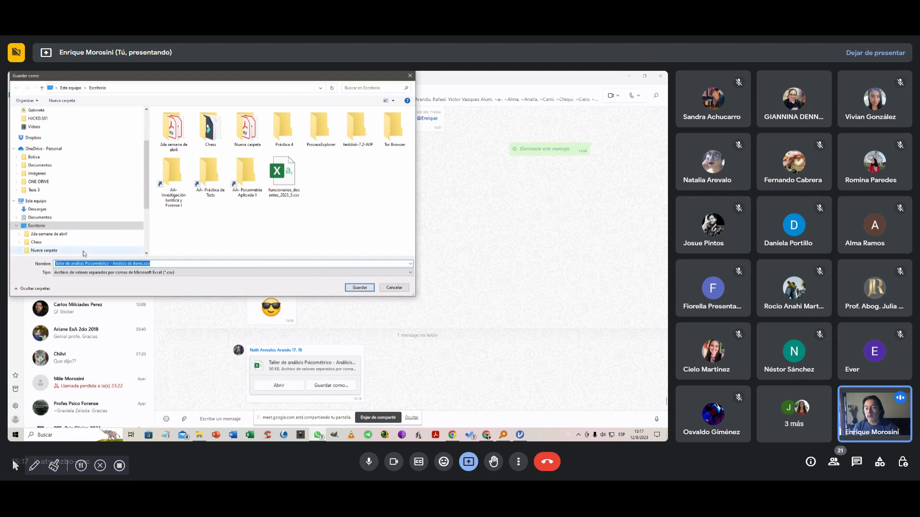
click(369, 289)
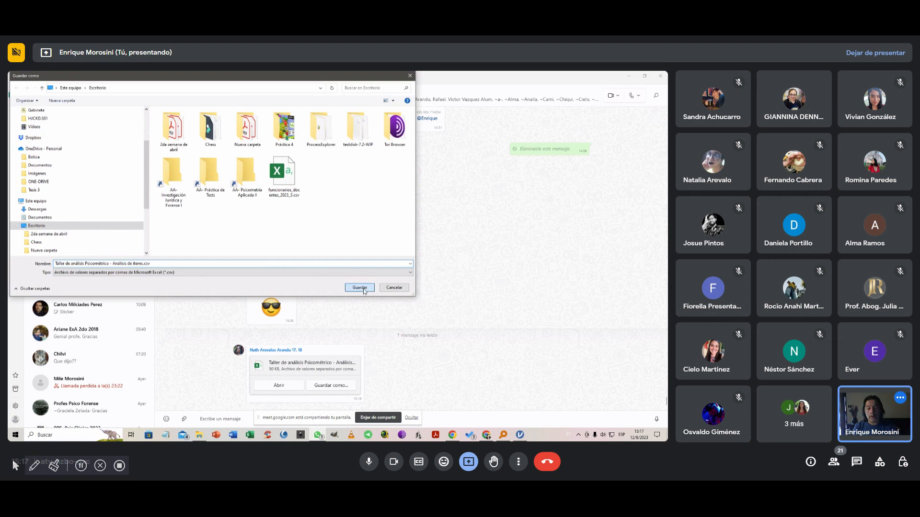
click(521, 436)
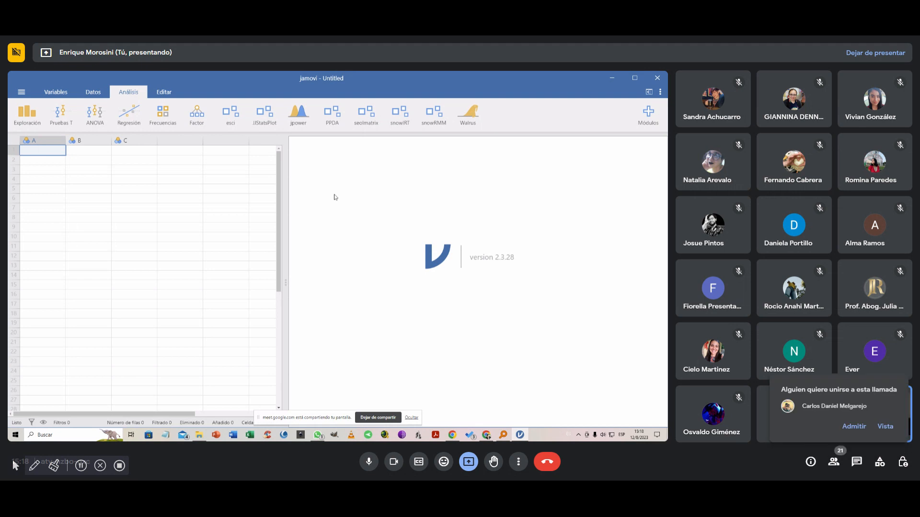
Step: Switch to the Google Meet call in the browser and admit the person asking to join
click(486, 435)
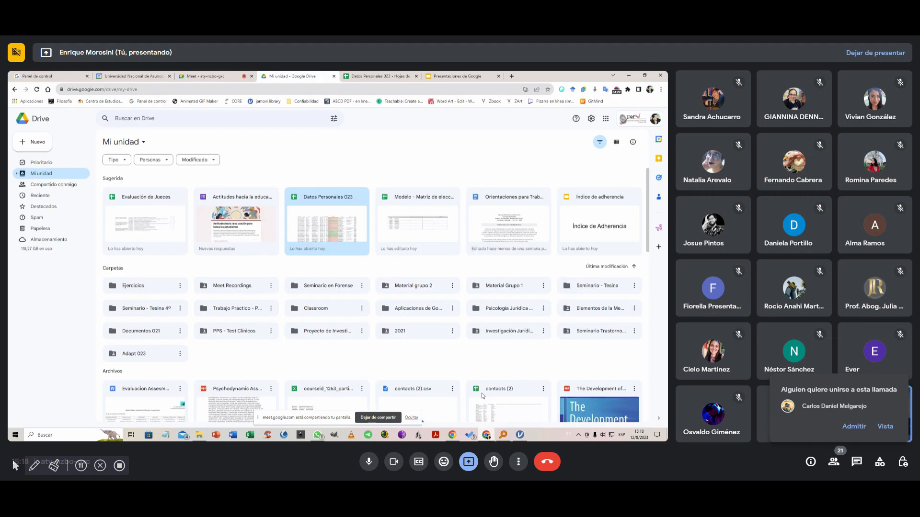
click(330, 225)
click(230, 74)
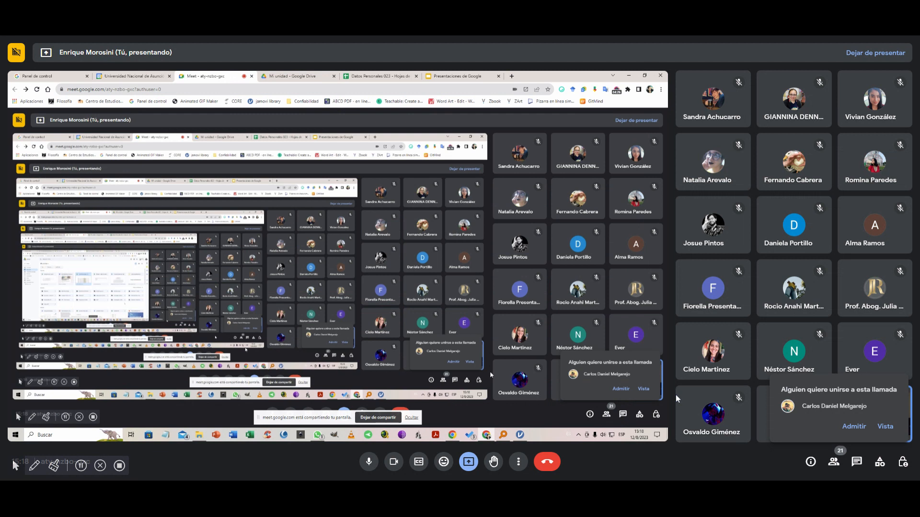
click(861, 429)
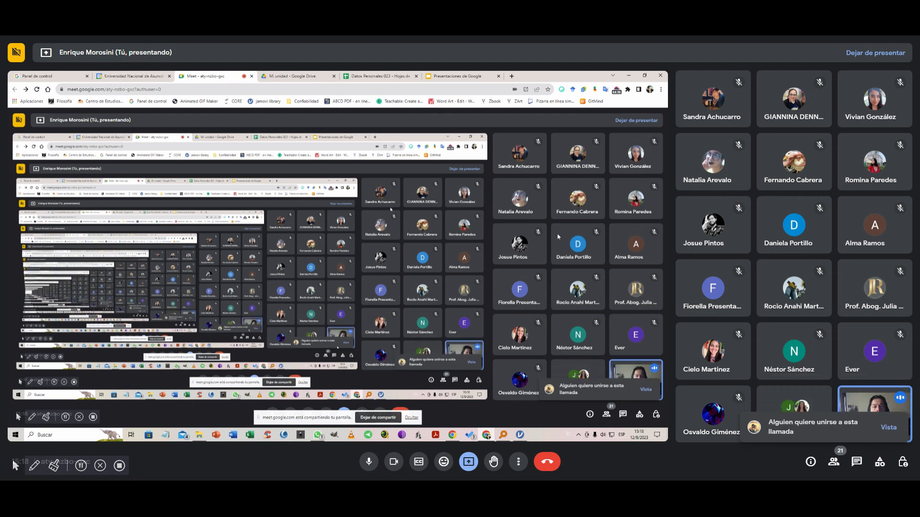
Step: Switch back to jamovi, set the interface zoom to 150% and close the settings
click(520, 434)
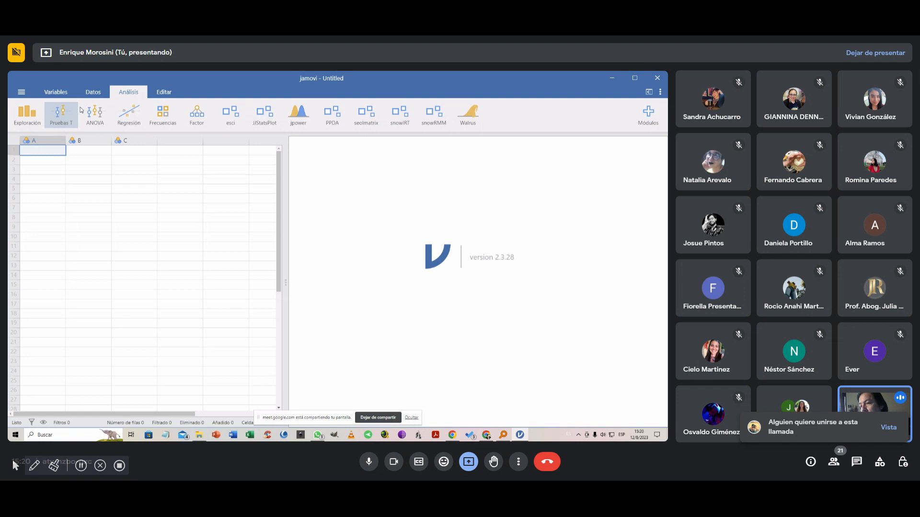
click(661, 93)
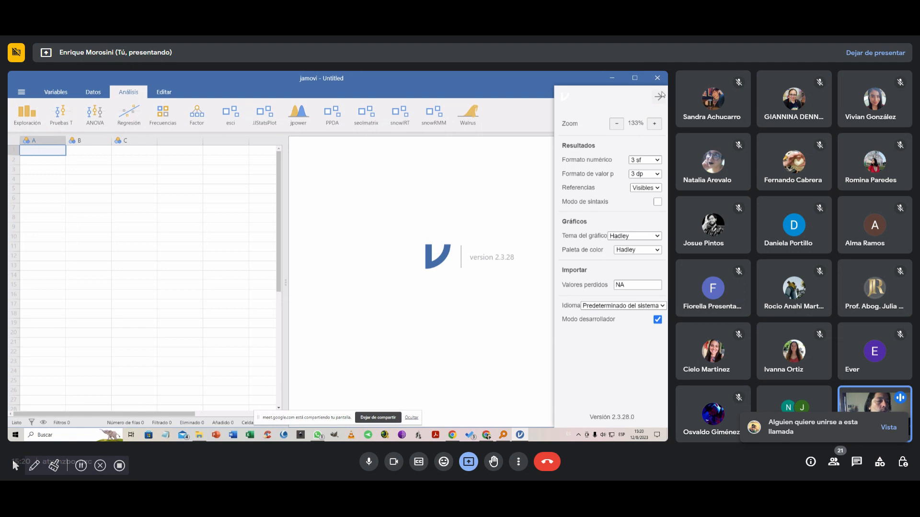
click(658, 125)
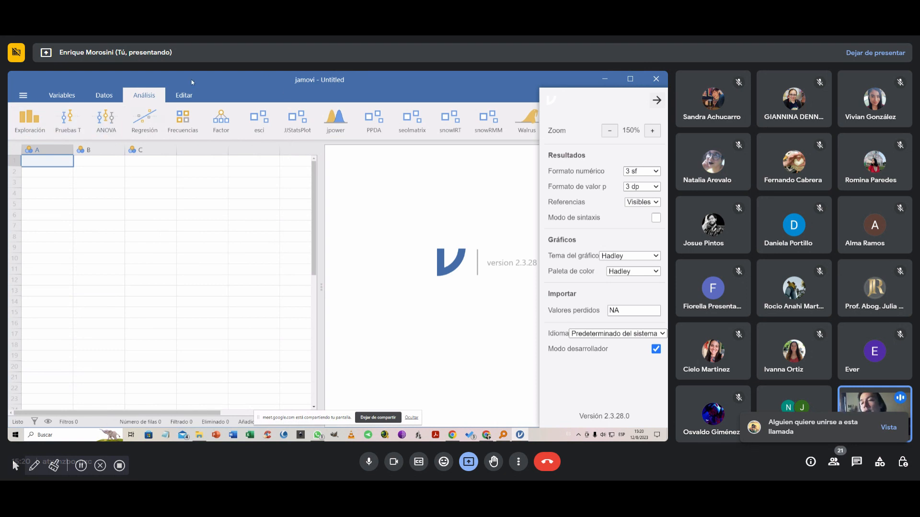
click(658, 100)
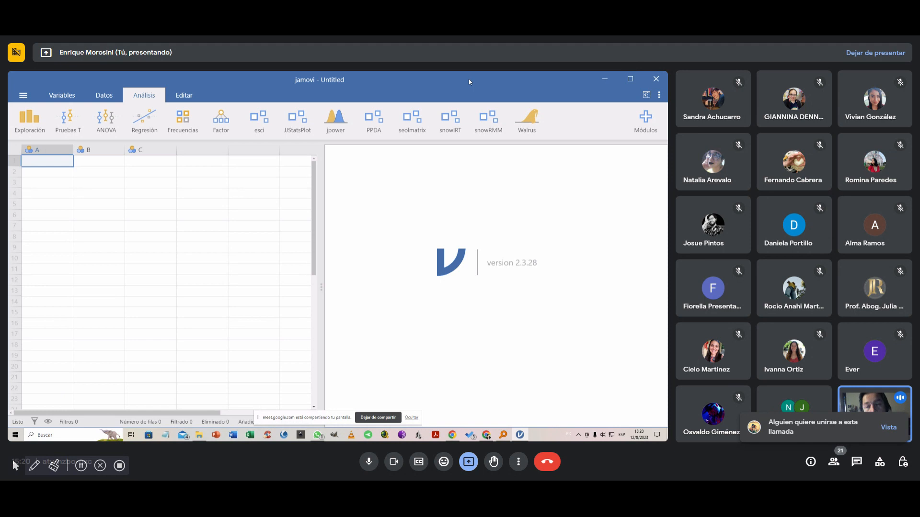
Step: Examine the analyses offered under Pruebas T, ANOVA, Frecuencias and Factor in turn
click(73, 121)
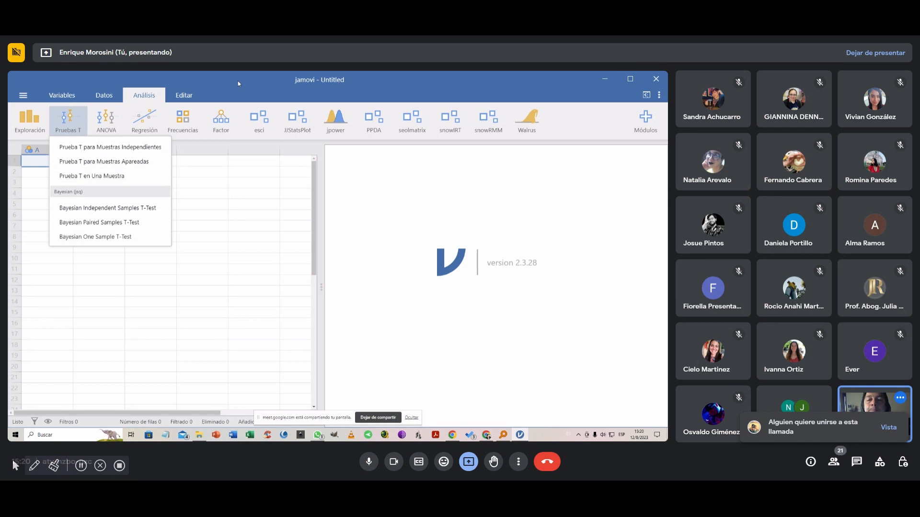
click(107, 124)
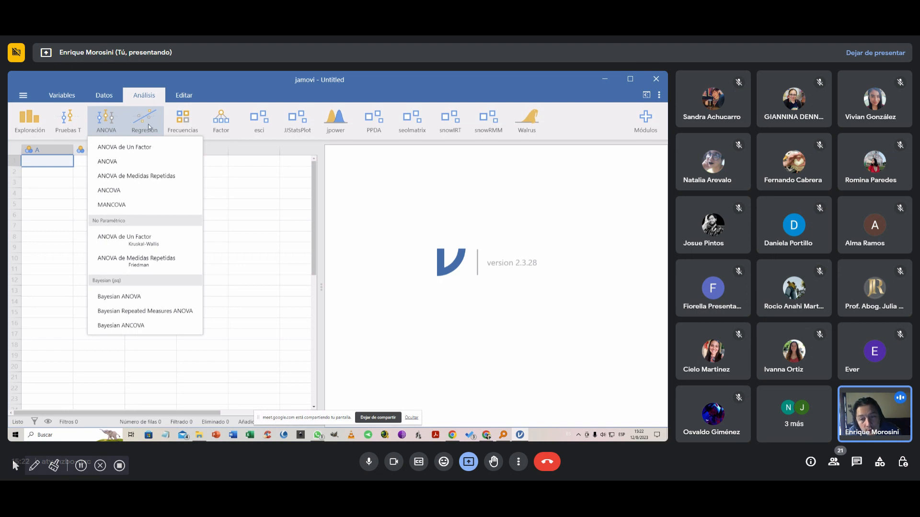
click(188, 122)
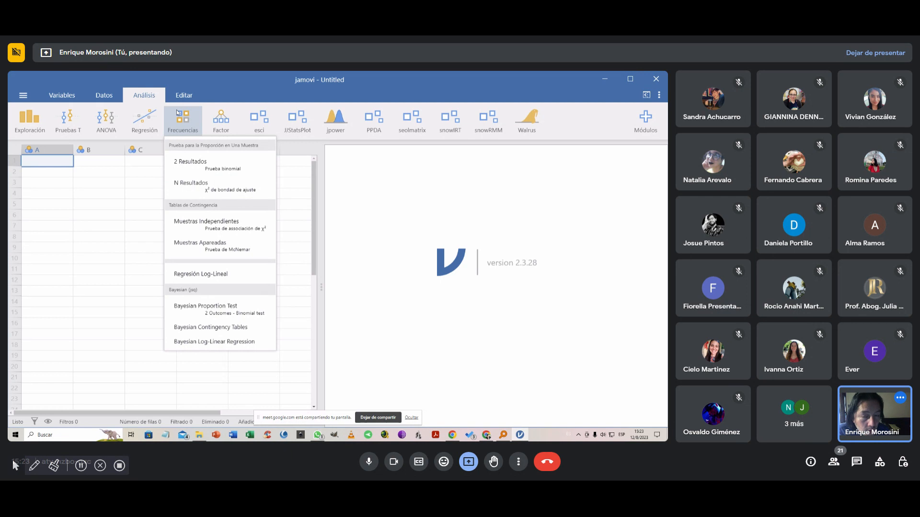
click(227, 117)
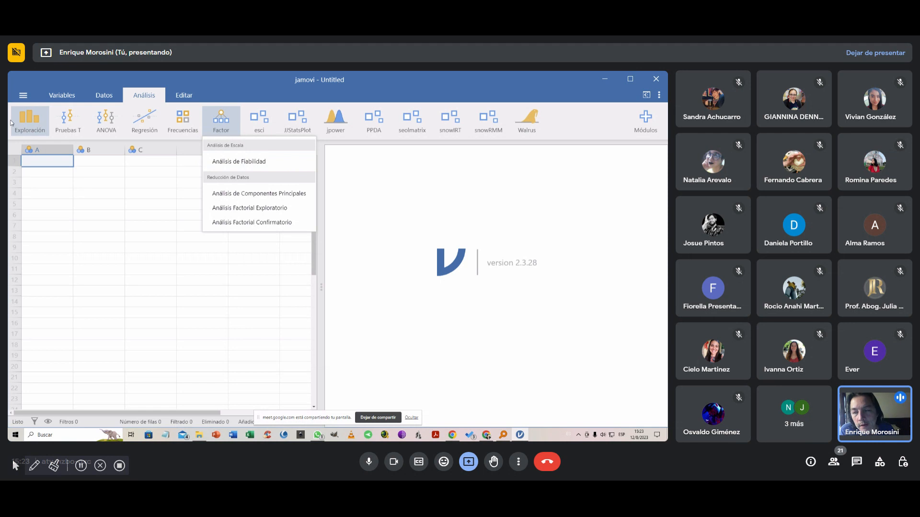
Step: Open the data file Taller de análisis Psicométrico - Análisis de ítems.csv from the Escritorio folder
click(23, 95)
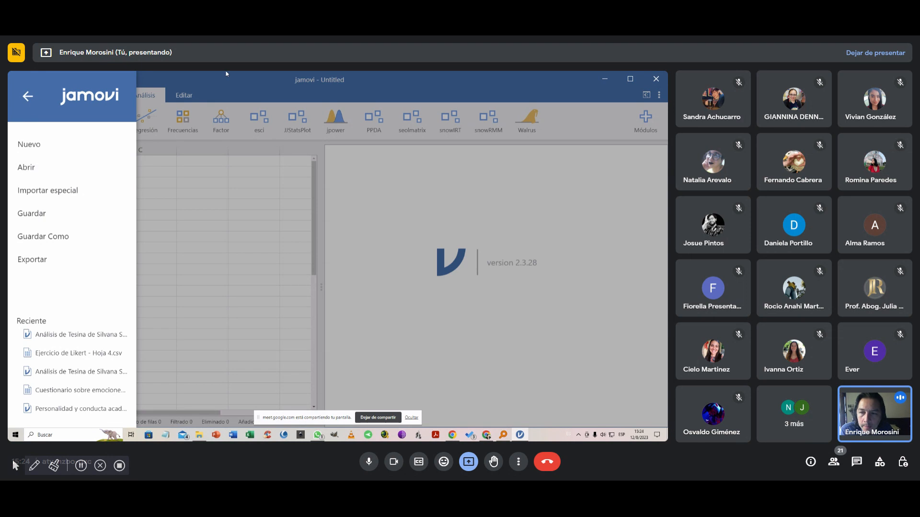
click(28, 96)
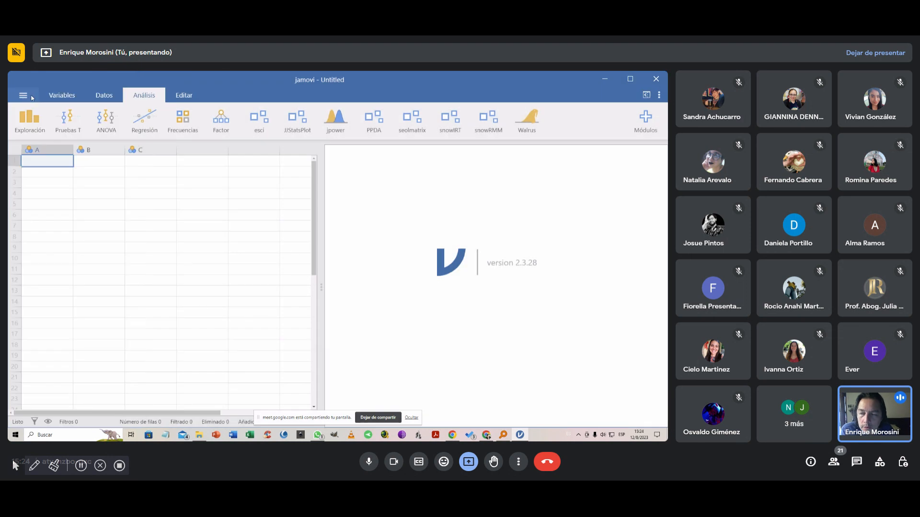
click(26, 97)
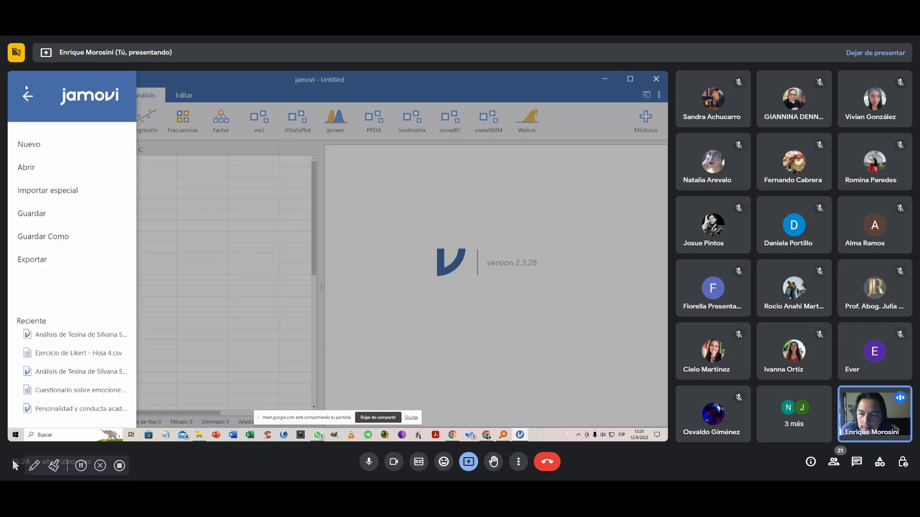
click(28, 168)
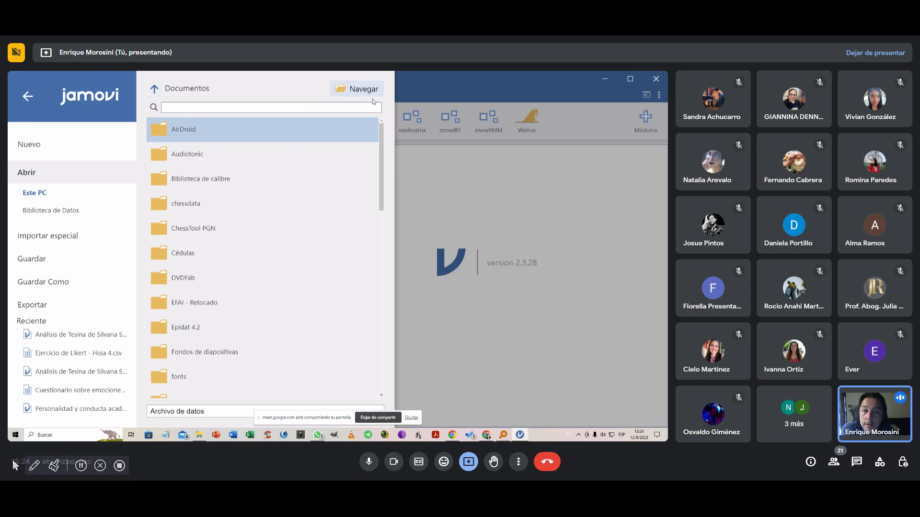
click(362, 90)
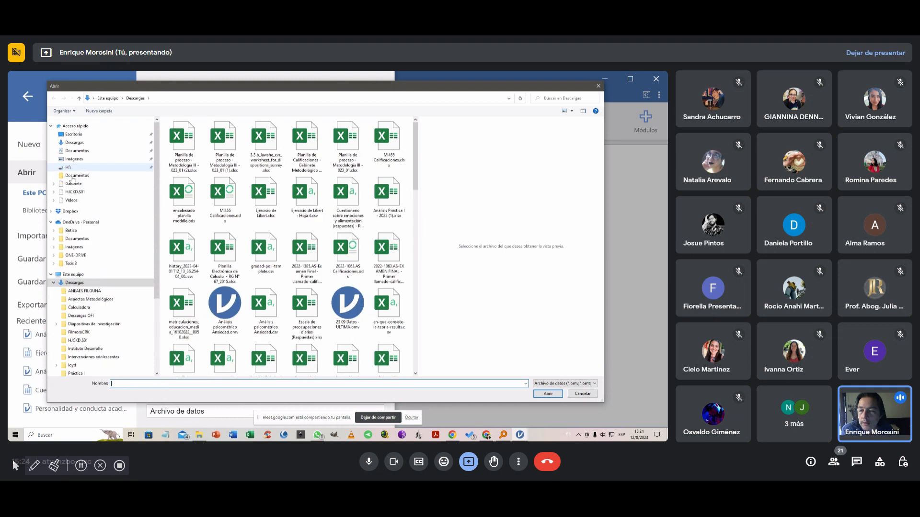
click(74, 135)
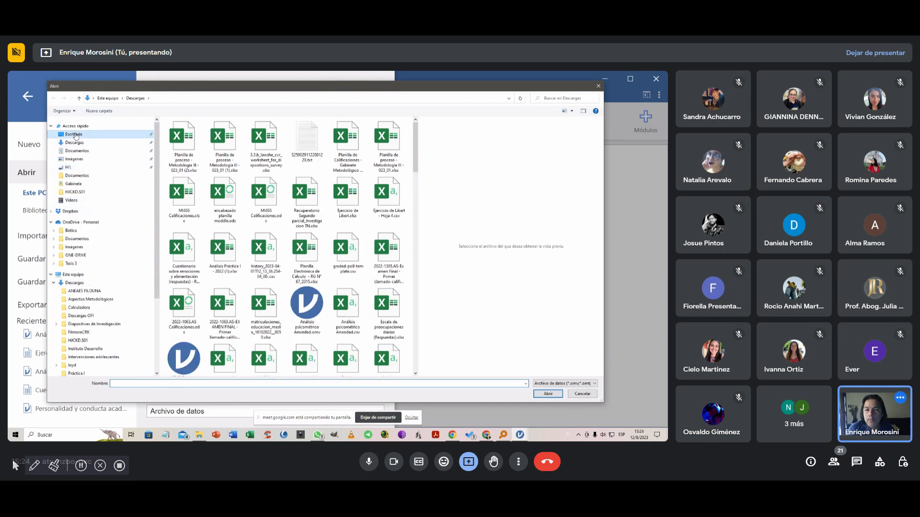
click(368, 258)
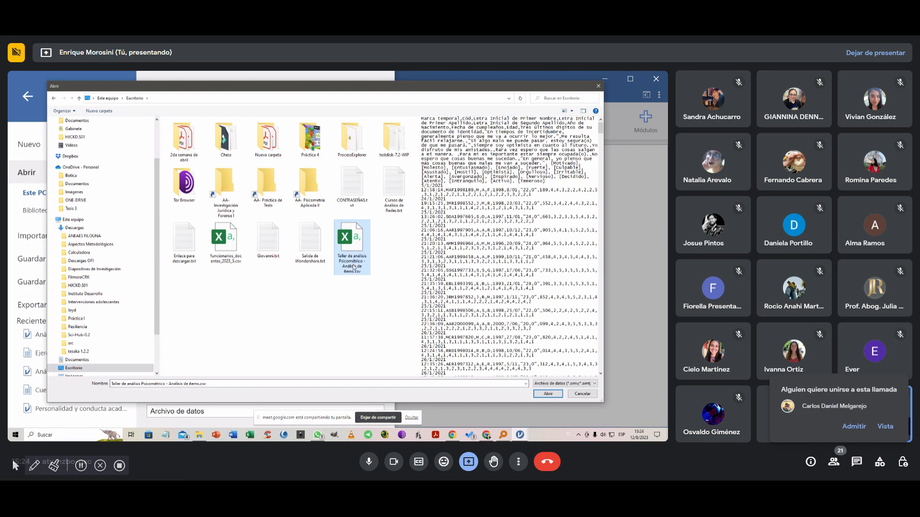
click(546, 394)
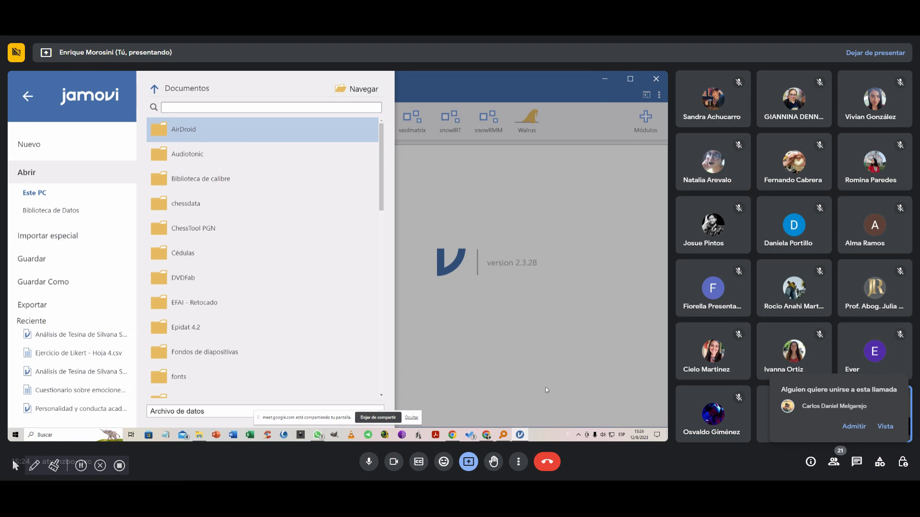
Step: Switch to the Google Meet call, admit the waiting person from the participants list and close that list
mouse_move(503, 435)
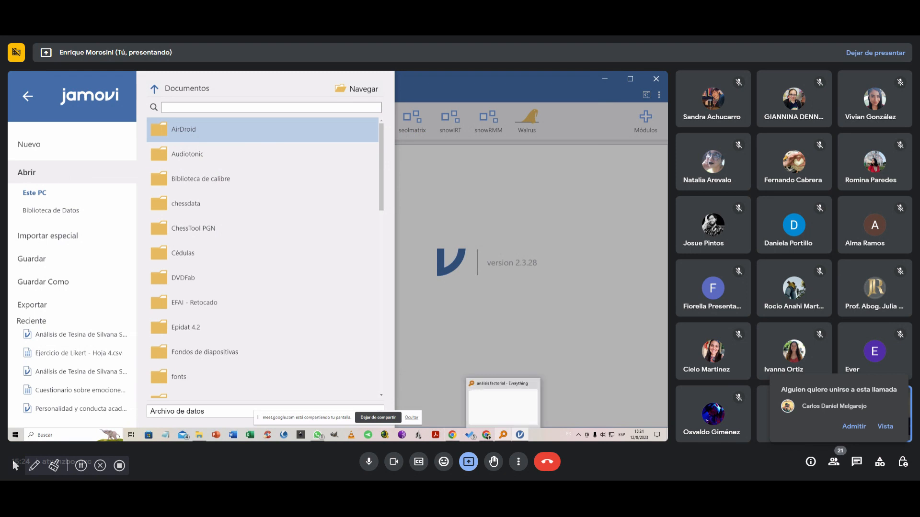
click(486, 434)
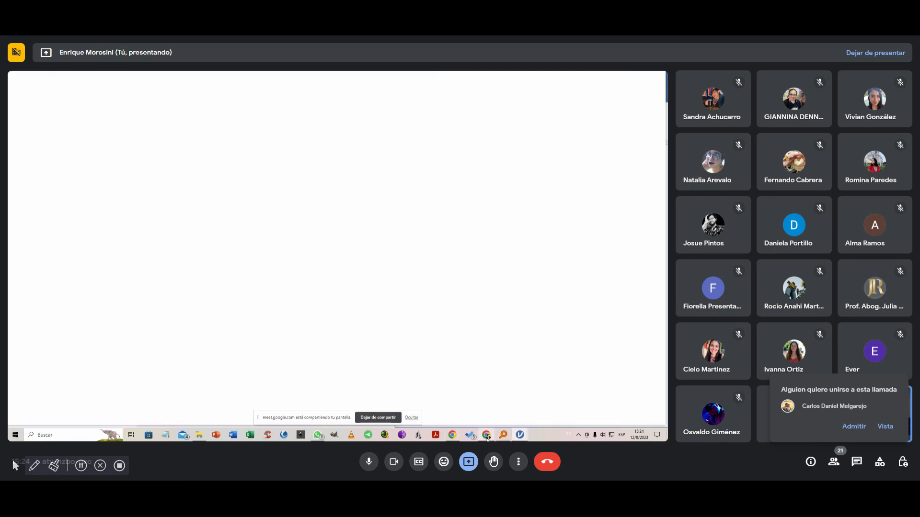
click(850, 430)
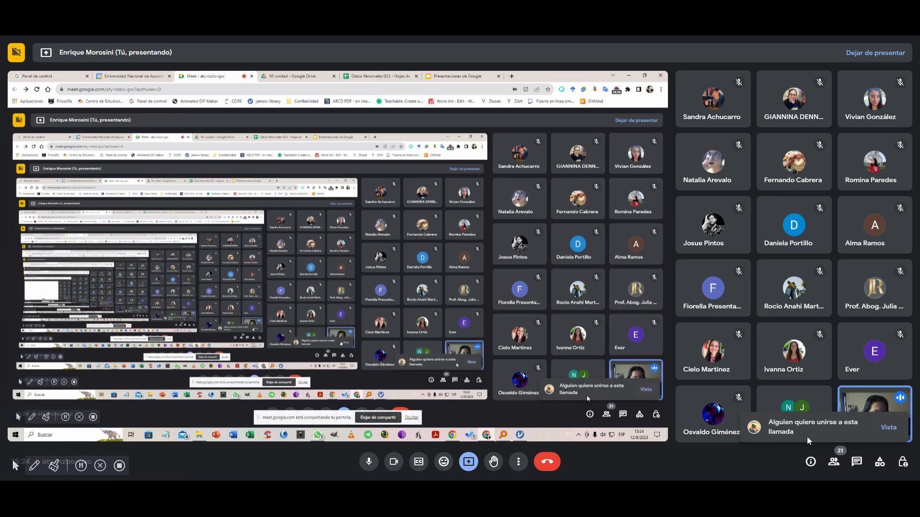
click(889, 429)
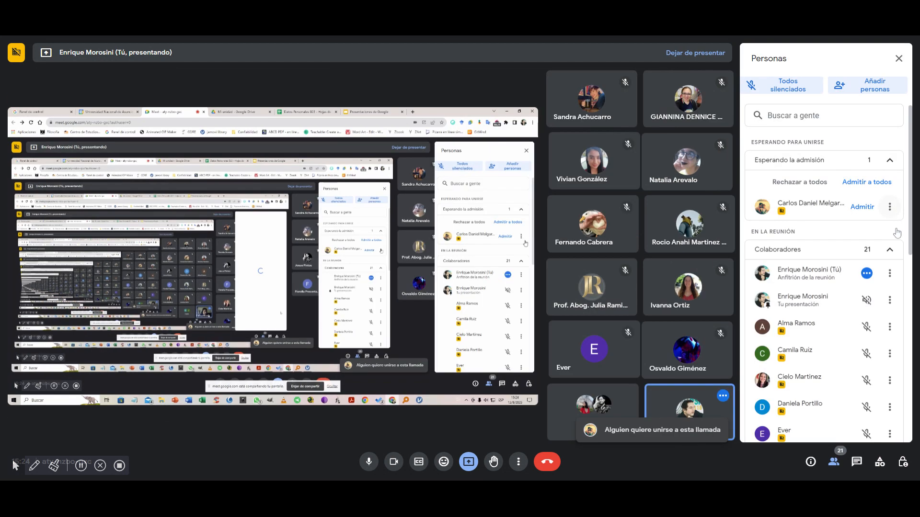
click(863, 208)
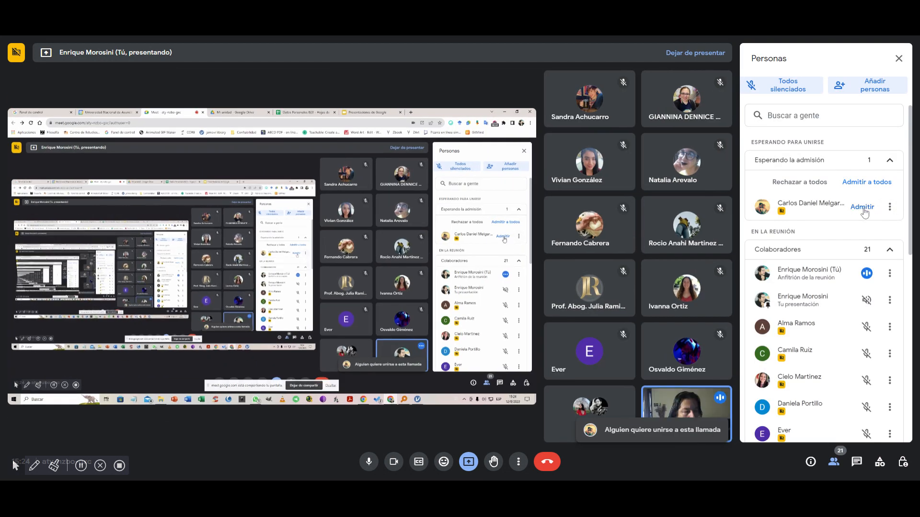
click(902, 60)
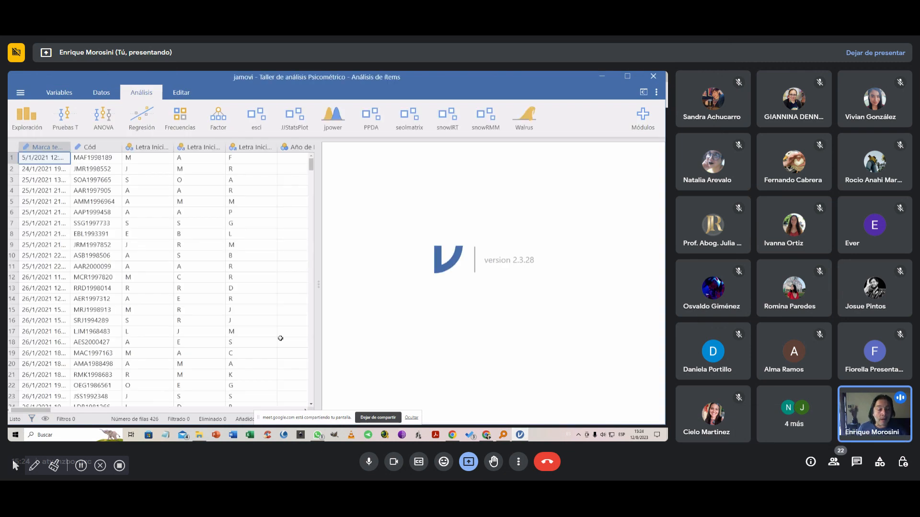
Step: Widen the data table beside the results area so the columns up to the birthday date are shown
drag(317, 288, 415, 282)
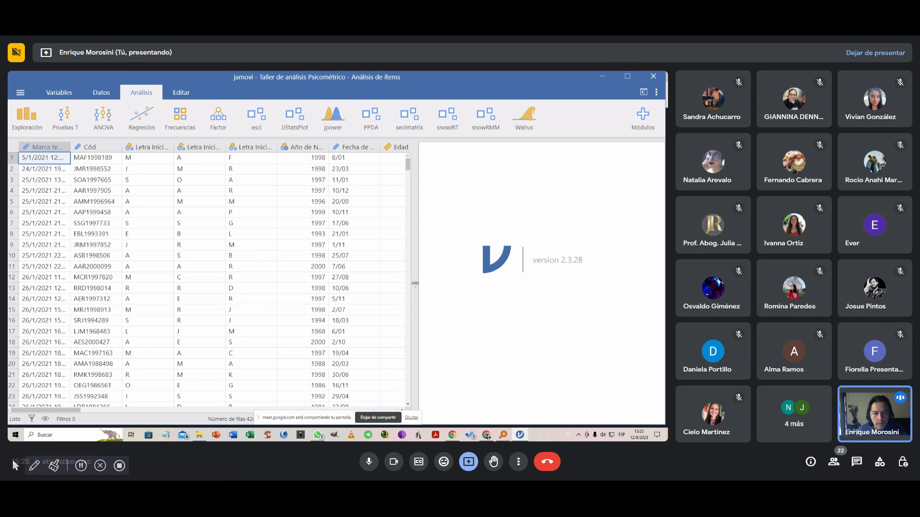
drag(415, 283, 387, 278)
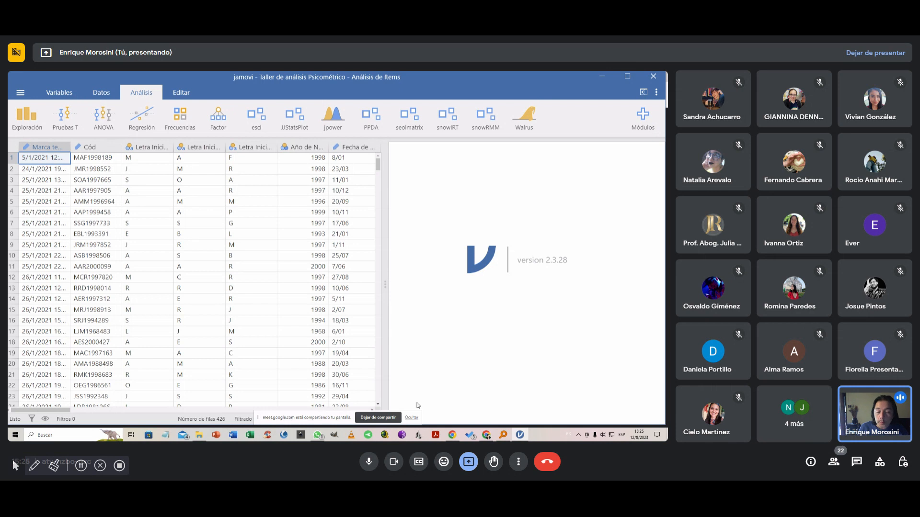
click(20, 89)
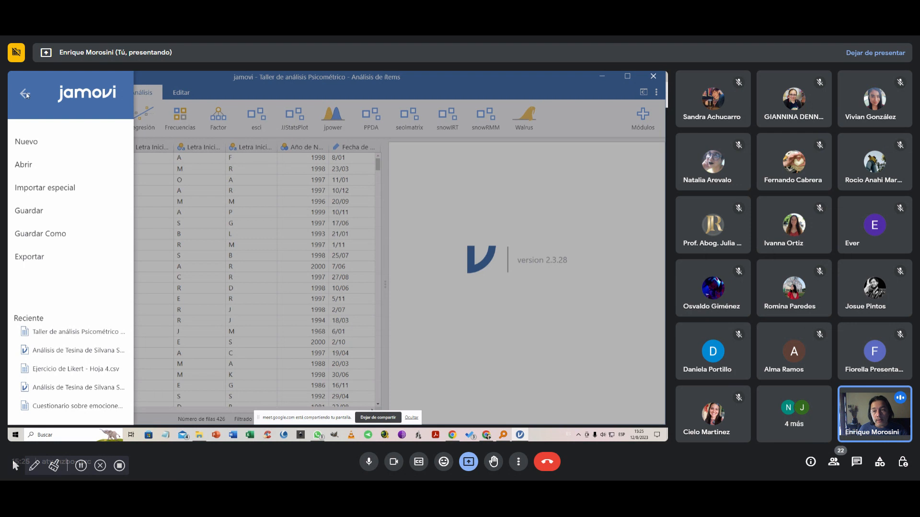
click(33, 165)
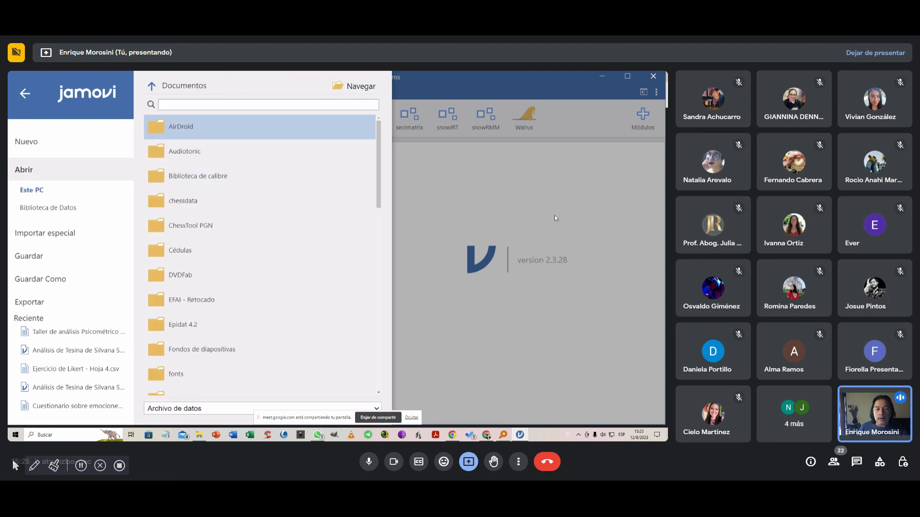
click(528, 212)
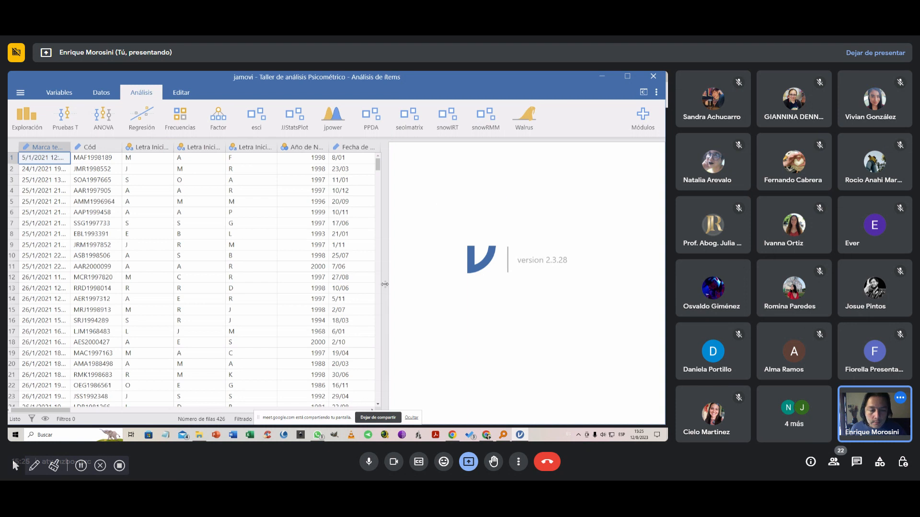
Step: Widen the data table beside the results area so that the Edad column is shown
drag(386, 298, 425, 296)
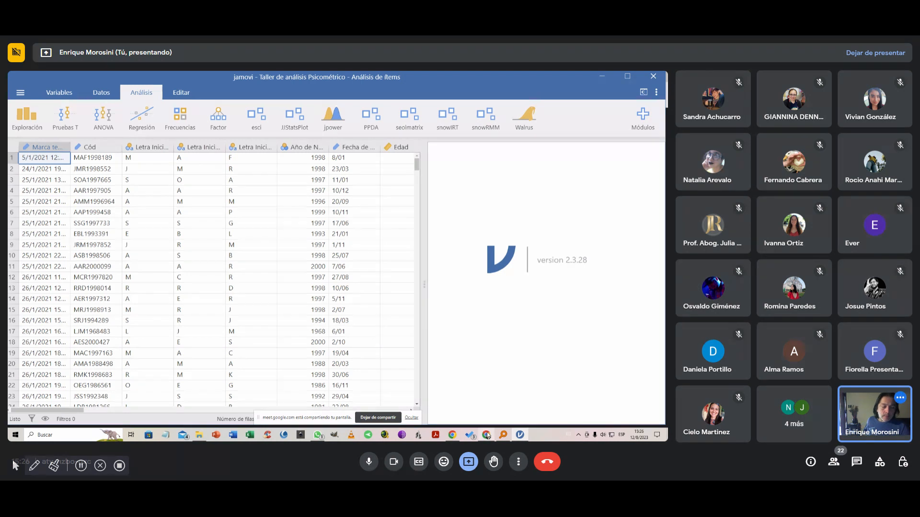
Step: Switch to the Google Meet call to check on the participants and return to the jamovi data table
click(486, 434)
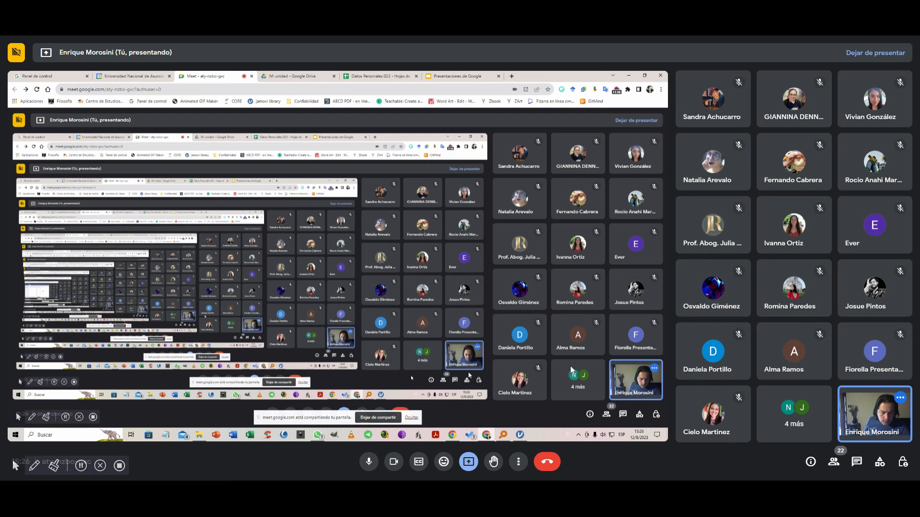
click(486, 434)
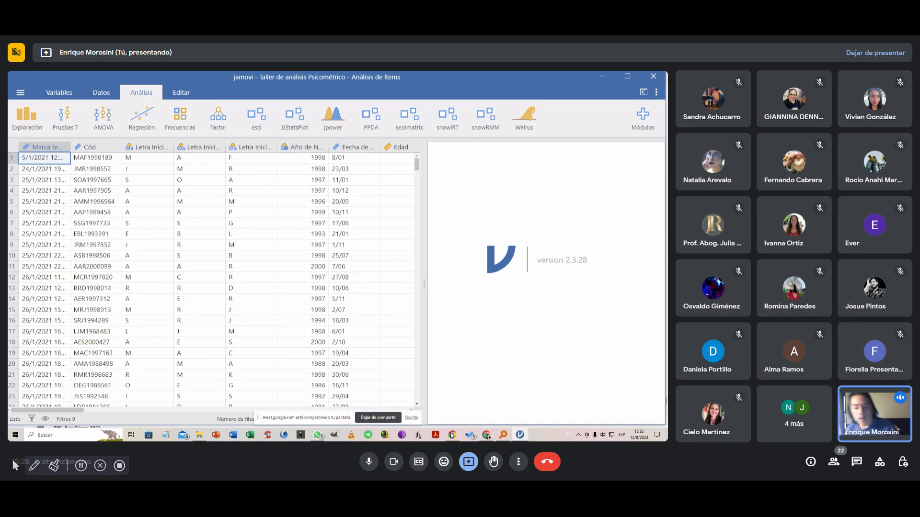
click(487, 436)
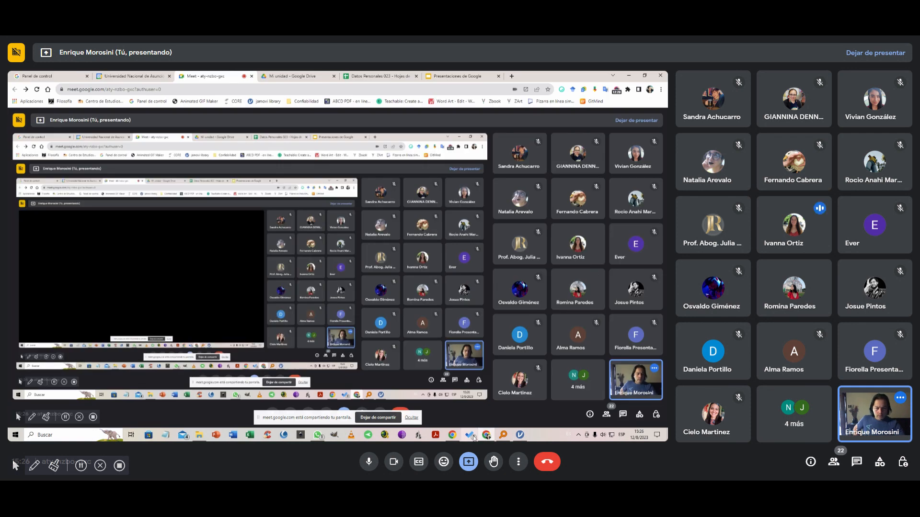
mouse_move(487, 435)
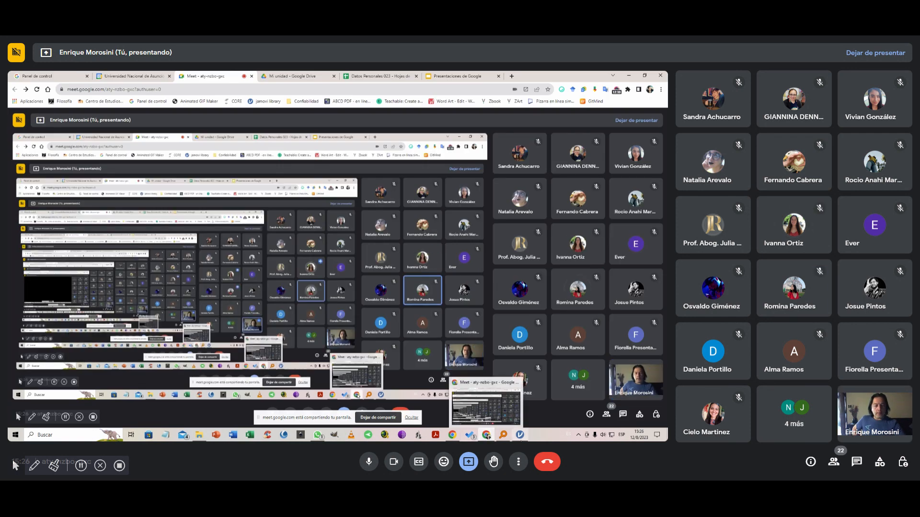
click(521, 435)
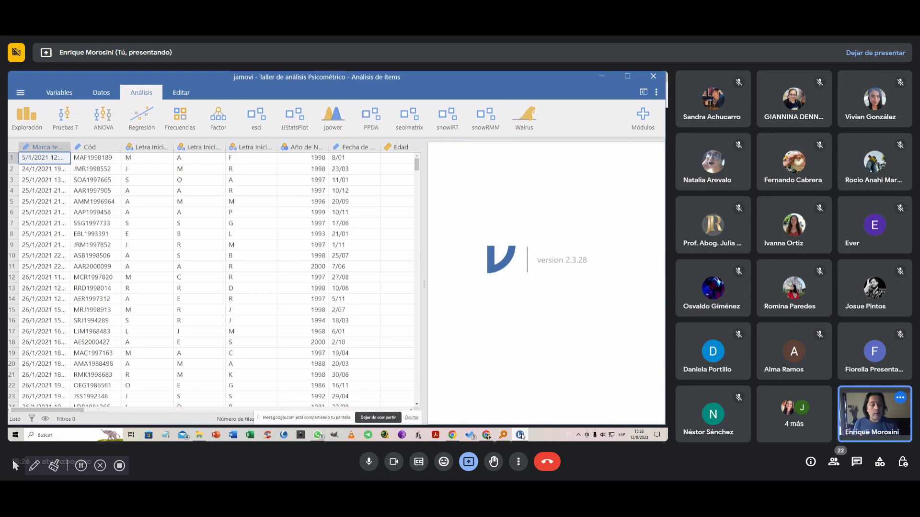
click(487, 435)
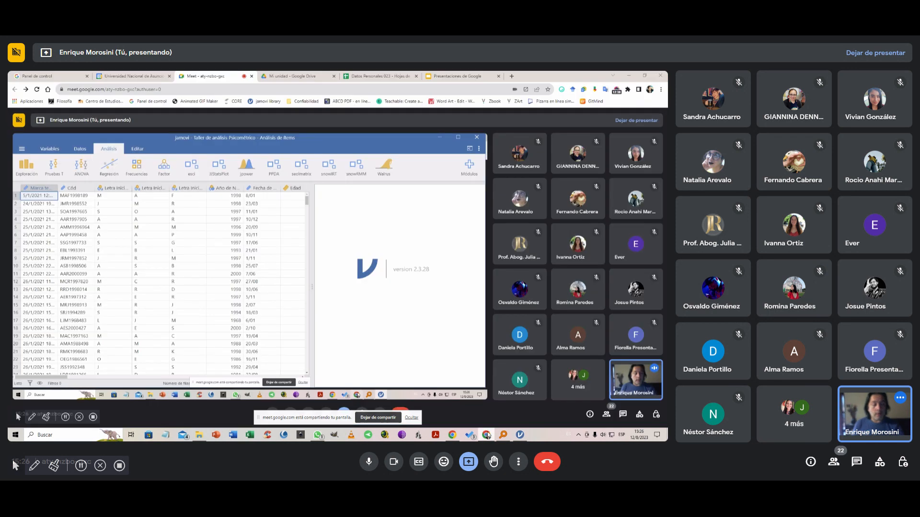
click(487, 435)
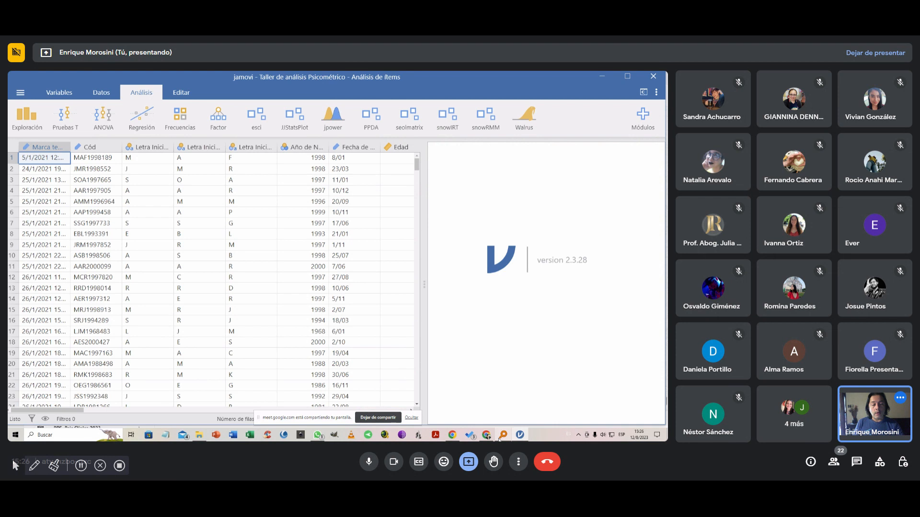
mouse_move(498, 439)
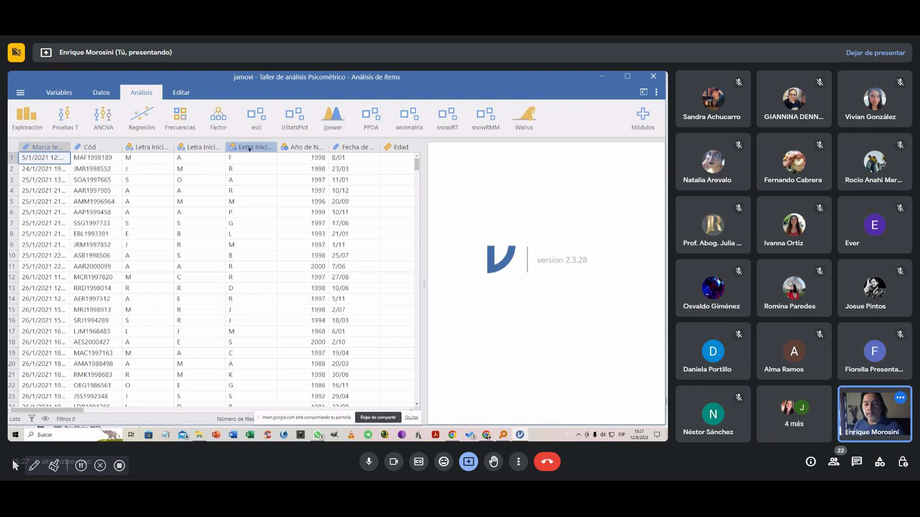
Step: Narrow the three initial-letter columns of the data table to little more than one character and select the Edad cell in row 5
drag(249, 147, 186, 146)
click(191, 148)
click(192, 147)
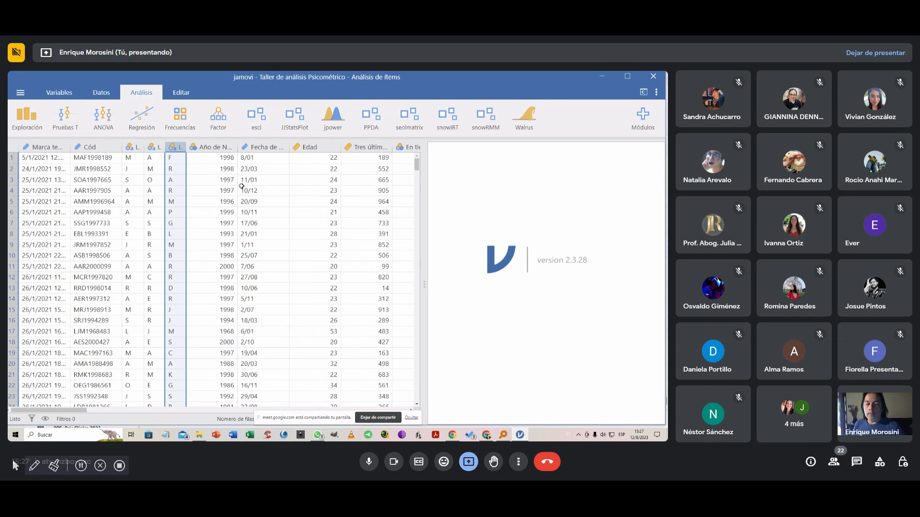
click(307, 202)
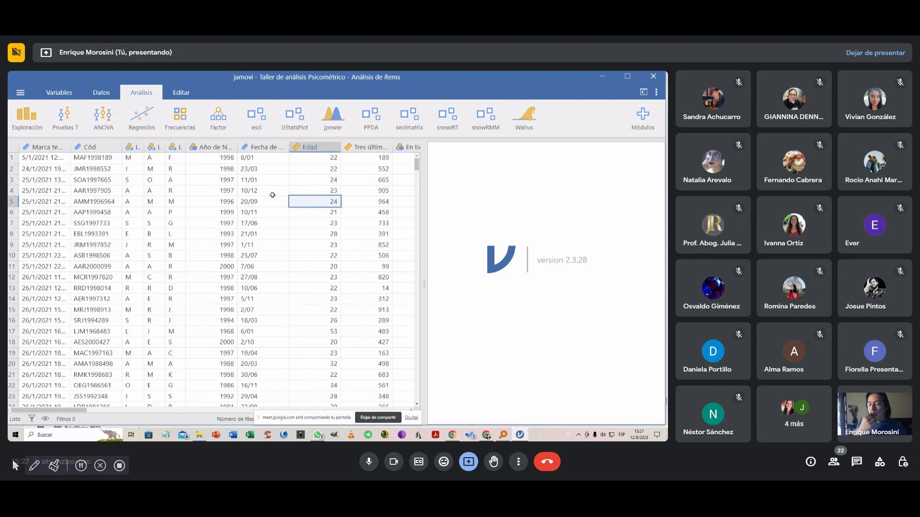
Step: Narrow the birth year, birthday date, Edad and Tres últim... columns to about the width of their values
click(214, 146)
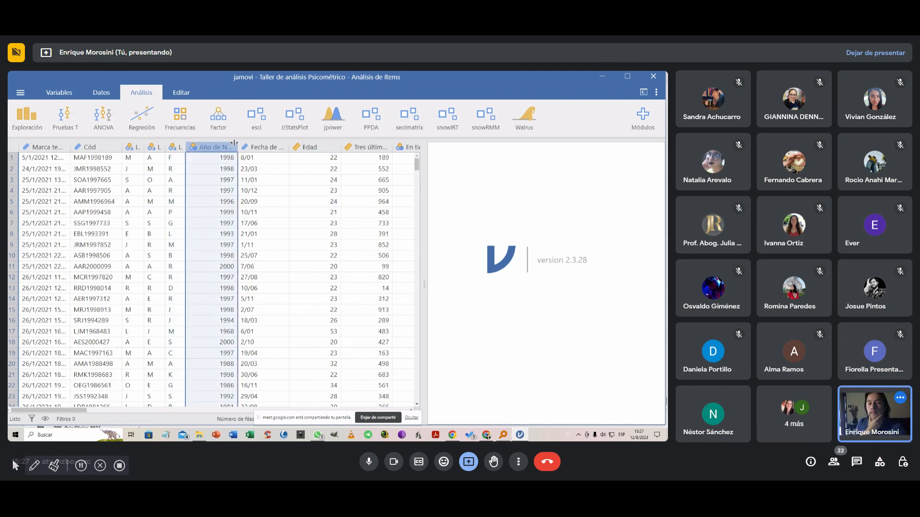
mouse_move(234, 142)
mouse_down()
mouse_move(211, 144)
mouse_move(243, 145)
mouse_up()
click(245, 147)
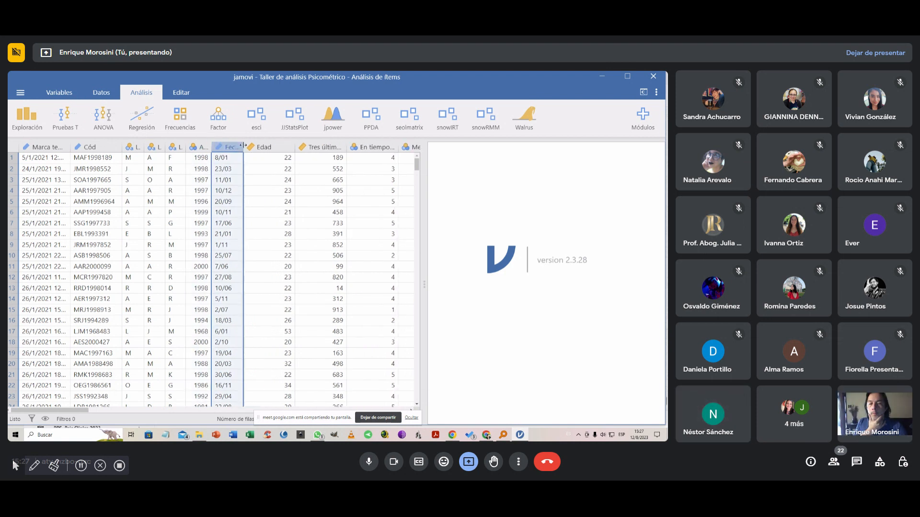
click(264, 147)
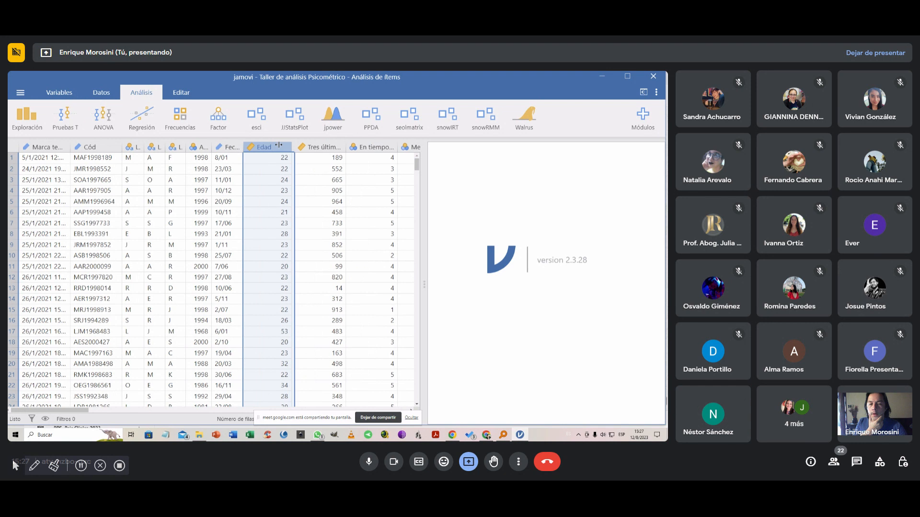
mouse_move(278, 146)
mouse_down()
mouse_move(264, 145)
mouse_move(313, 144)
mouse_move(292, 144)
mouse_up()
click(292, 147)
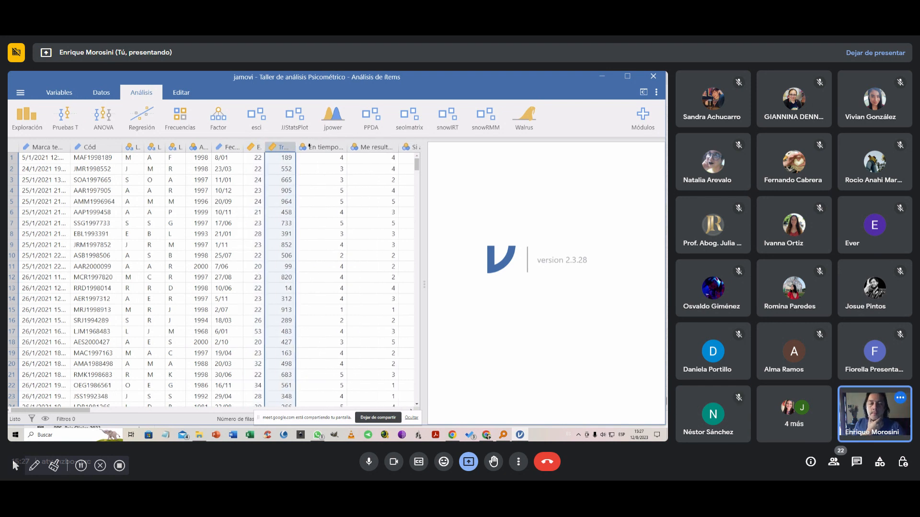
Step: Narrow the first item column, En tiempo..., and select row 13 in the Si algo m... column
click(316, 147)
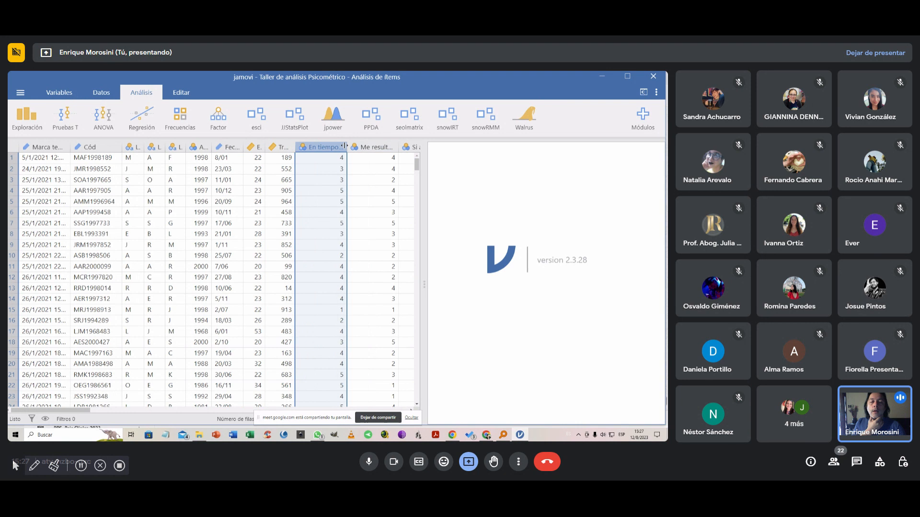
drag(345, 145, 321, 145)
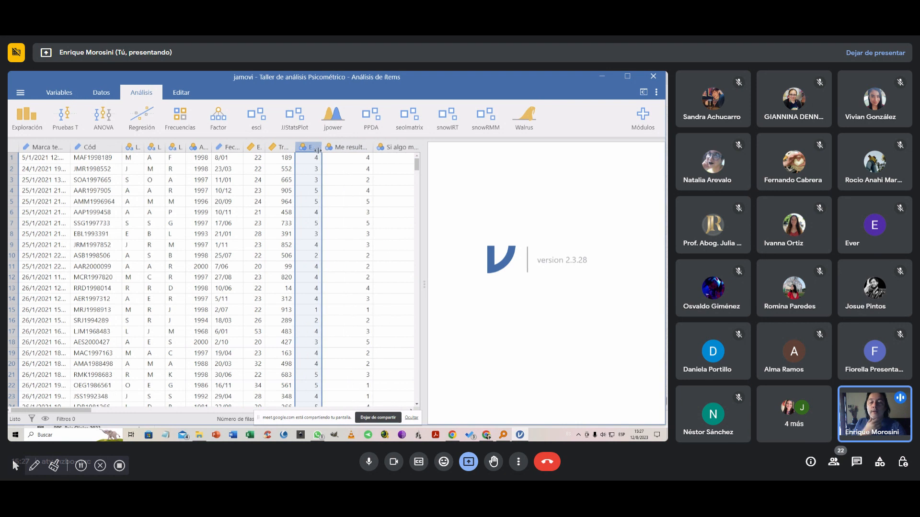
click(375, 284)
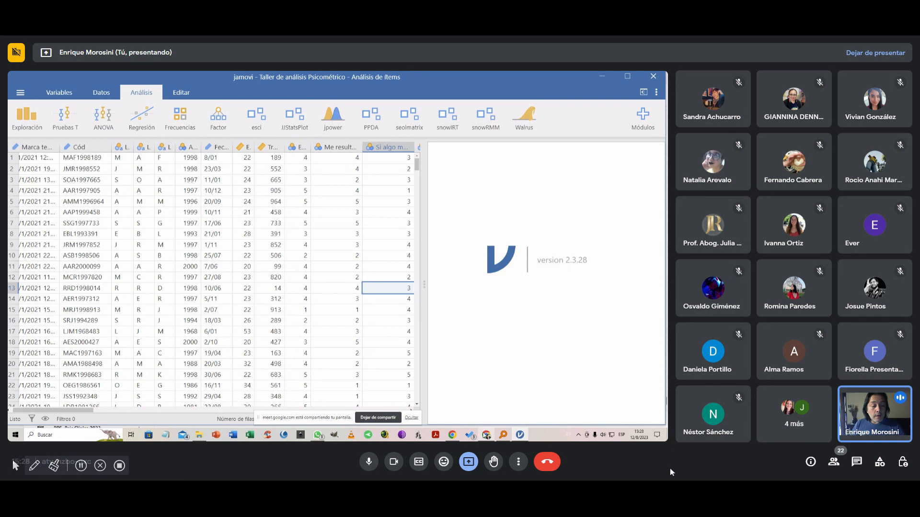
Step: Switch to Chrome and create a blank Google Docs document in a new browser tab
click(486, 434)
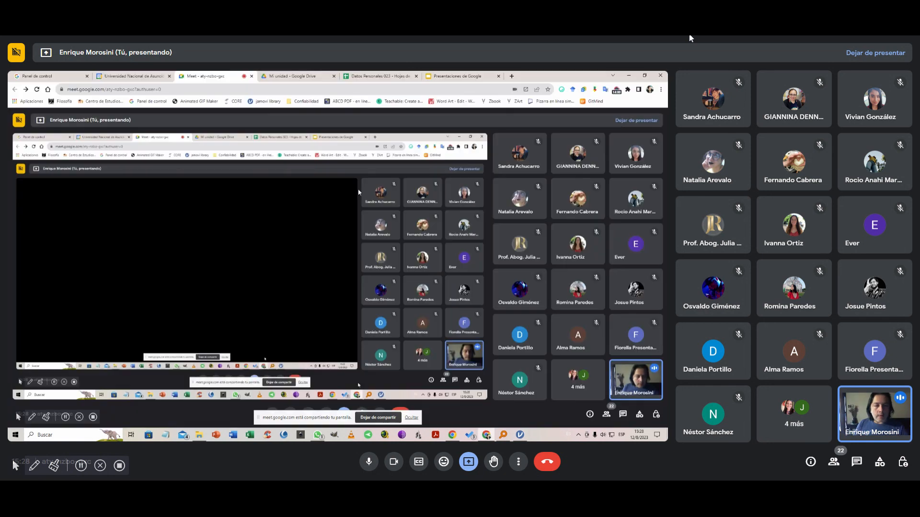
click(512, 77)
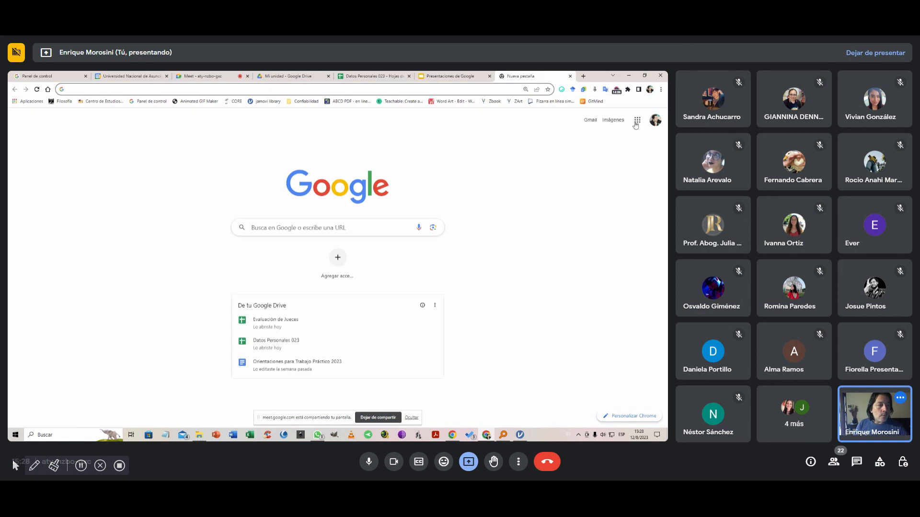
click(636, 121)
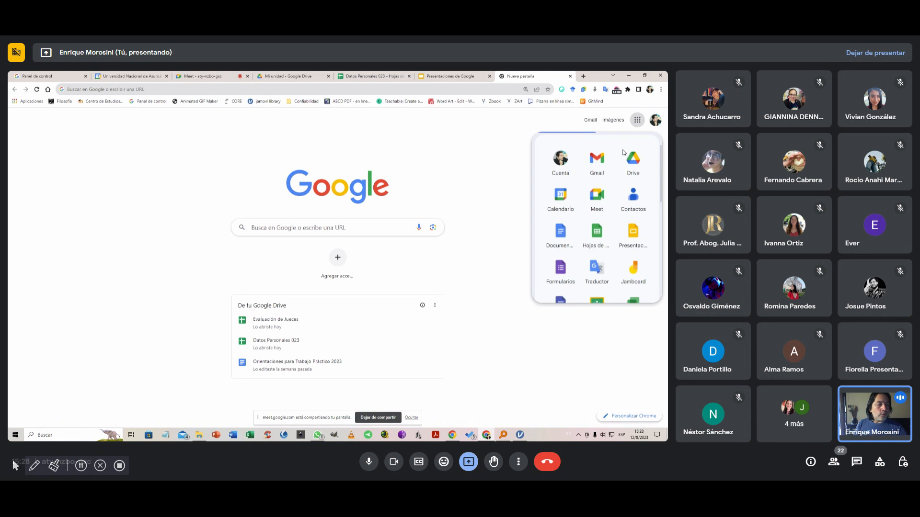
click(553, 245)
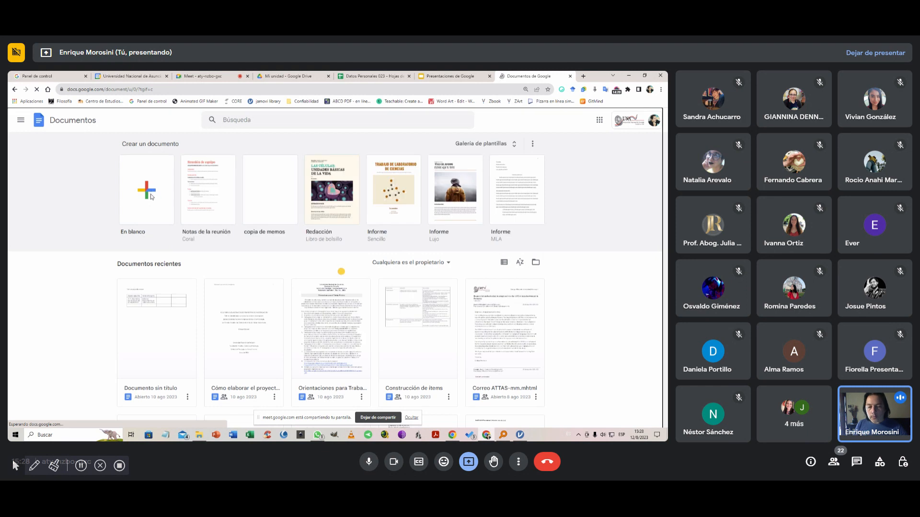
click(151, 196)
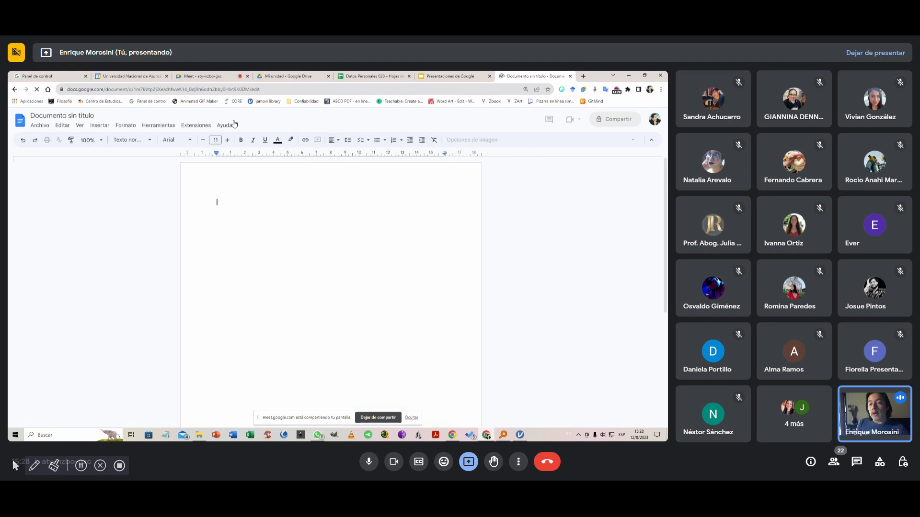
Step: Set the zoom of the blank document to Ajustar so the page fits the window width
click(103, 141)
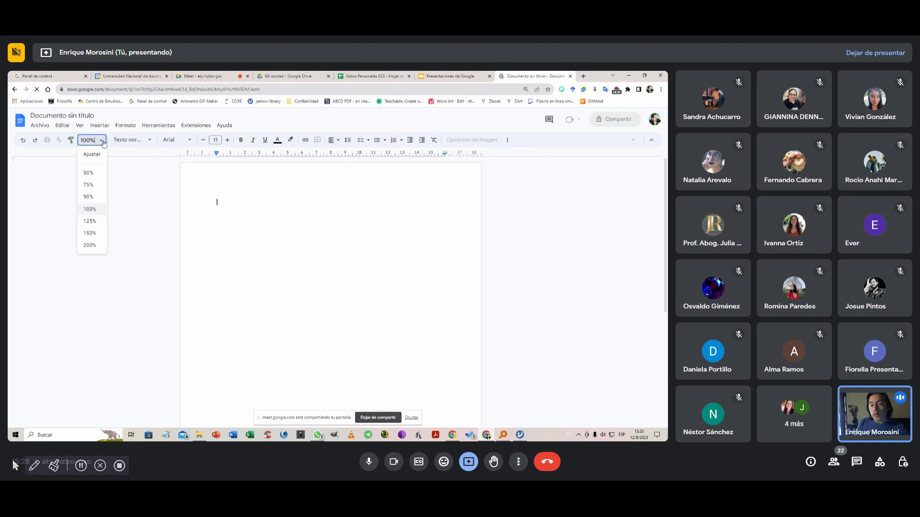
click(101, 140)
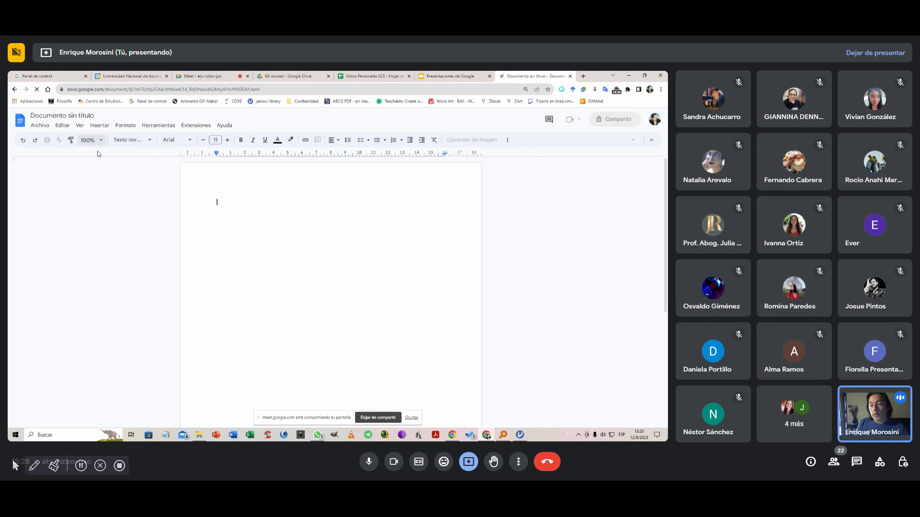
click(102, 142)
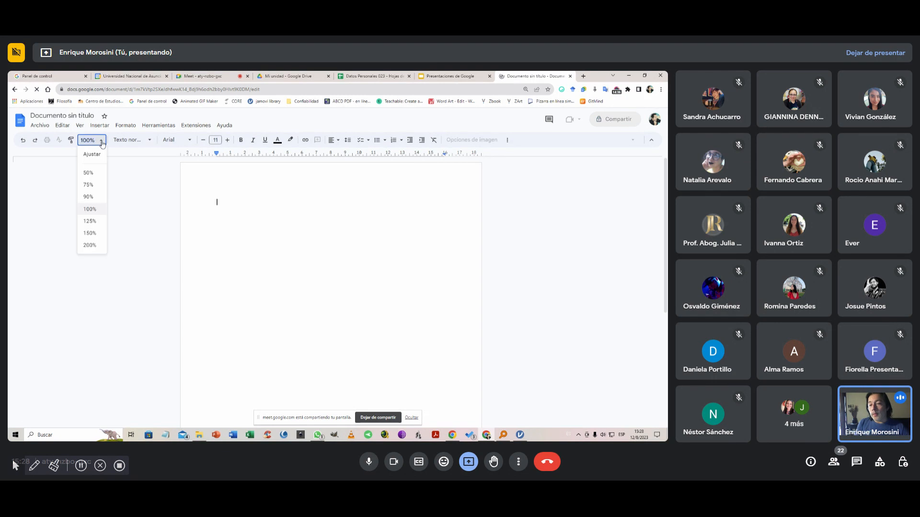
click(101, 140)
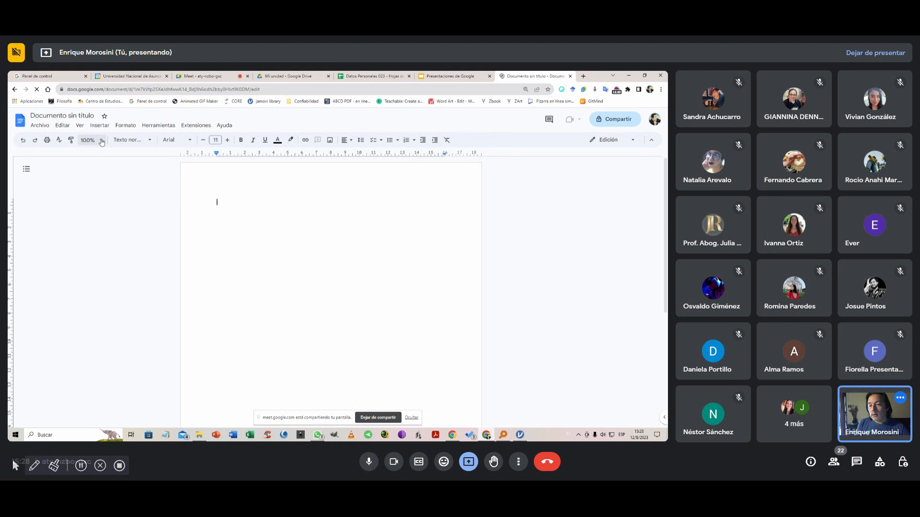
click(102, 141)
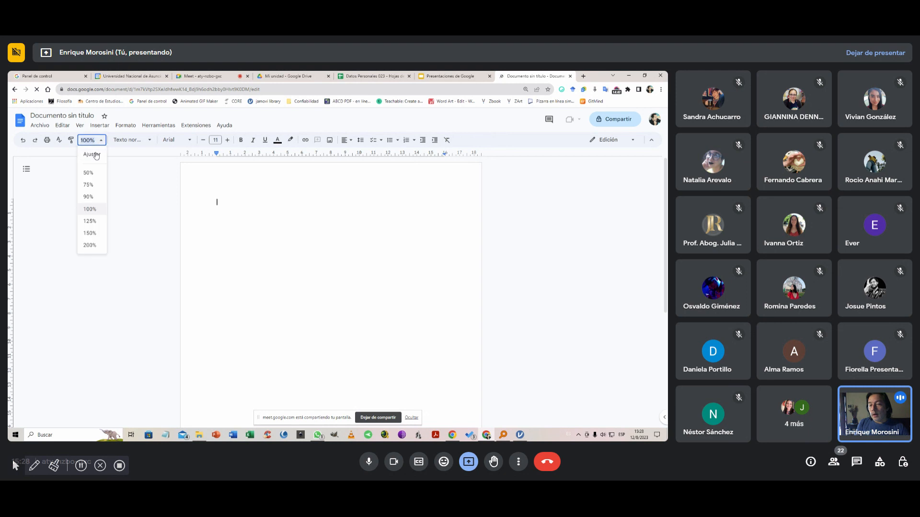
click(96, 154)
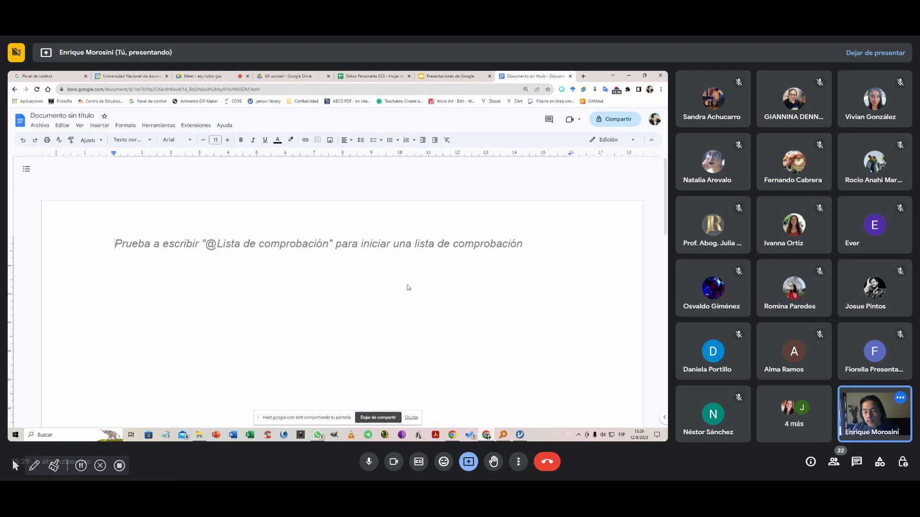
Step: Title the document CUESTIONARIO and write below it "Este cuestionario se realiza en el marco de una investigacion que pretende bla balba"
text(CUESTIONARIO)
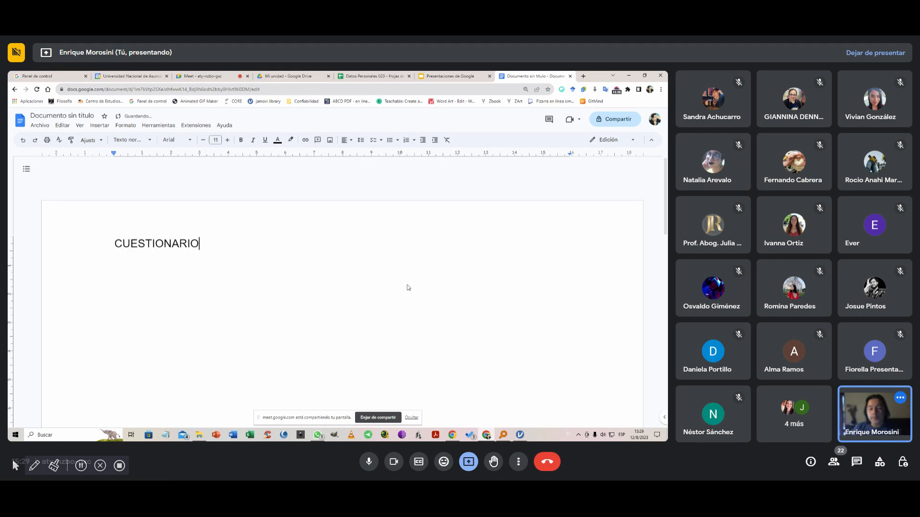
key(Return)
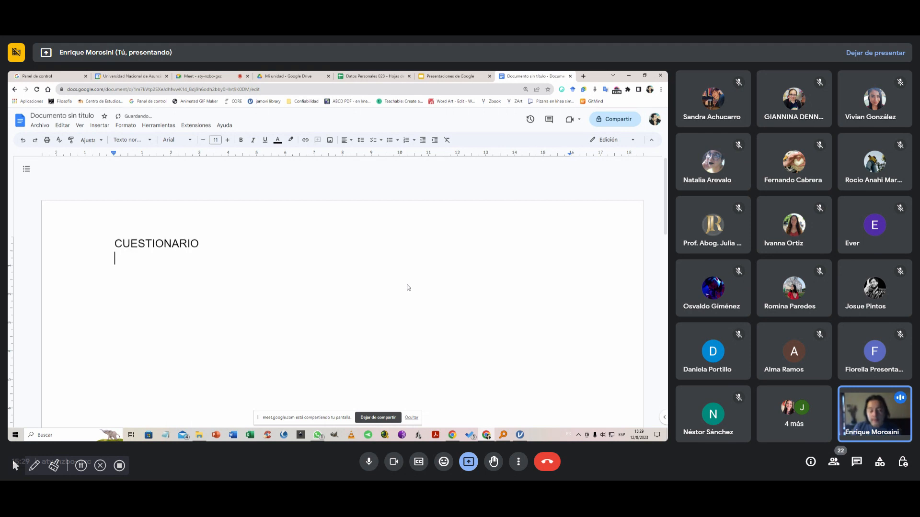
text(Este cues)
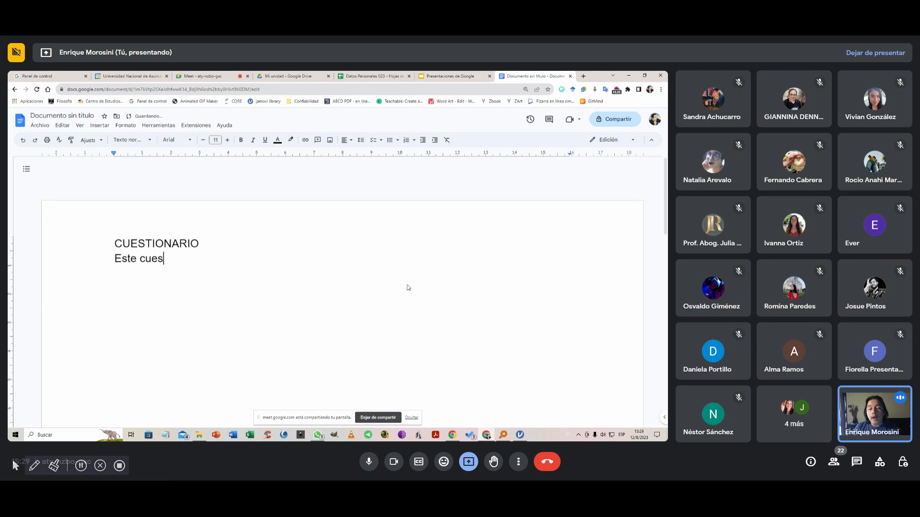
text(tionario se reali)
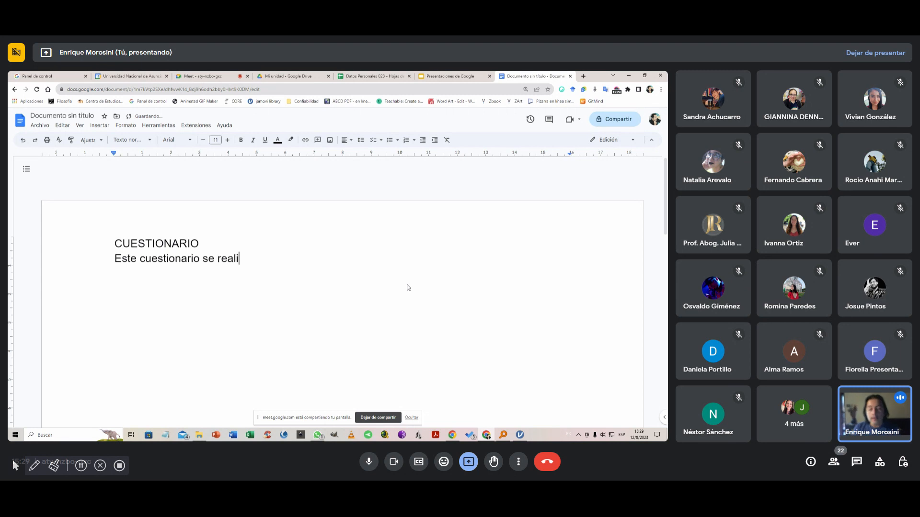
text(za en el marco d)
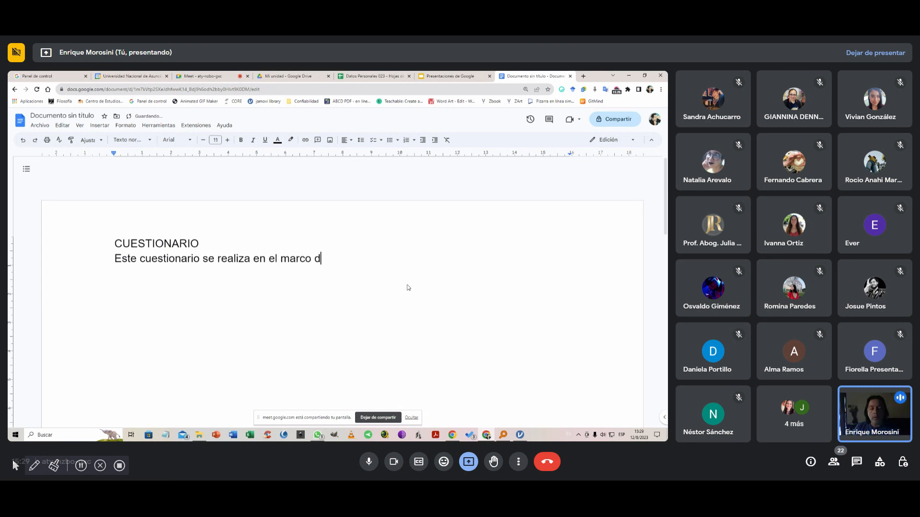
text(e una investigaci)
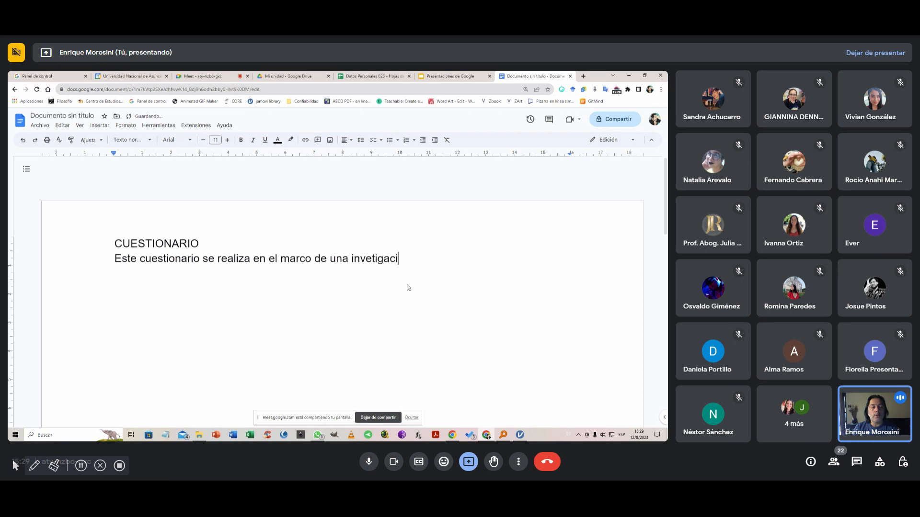
text(on)
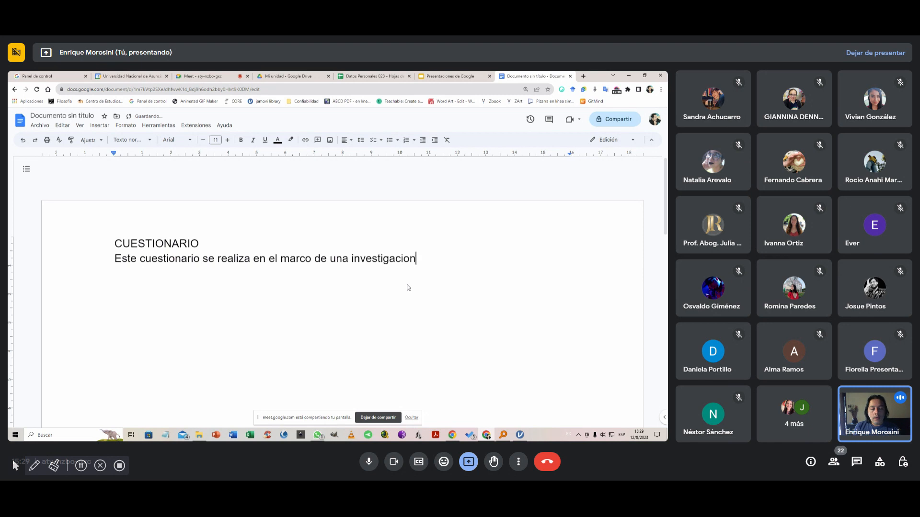
text( que pretende)
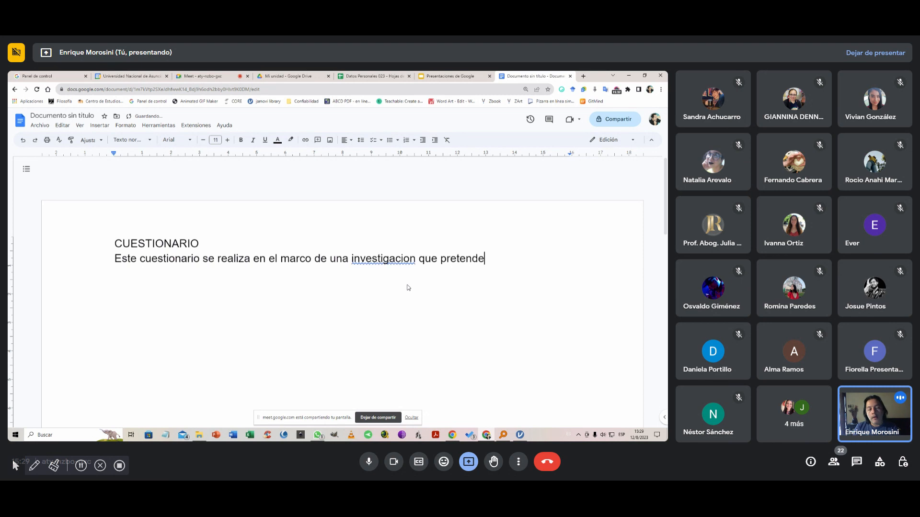
text( bla balba)
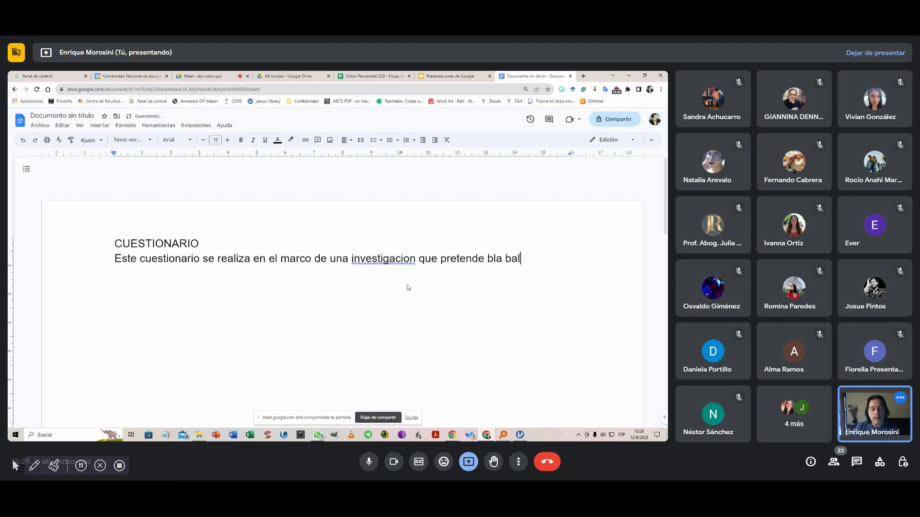
key(Return)
key(Return)
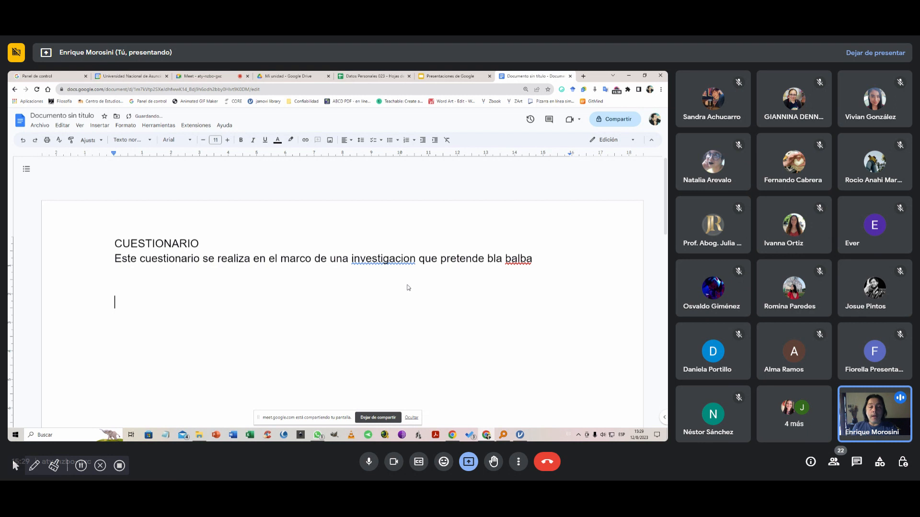
Step: Switch to jamovi and review the Marca te..., Cód and three single-letter initial columns by selecting each in turn
click(375, 75)
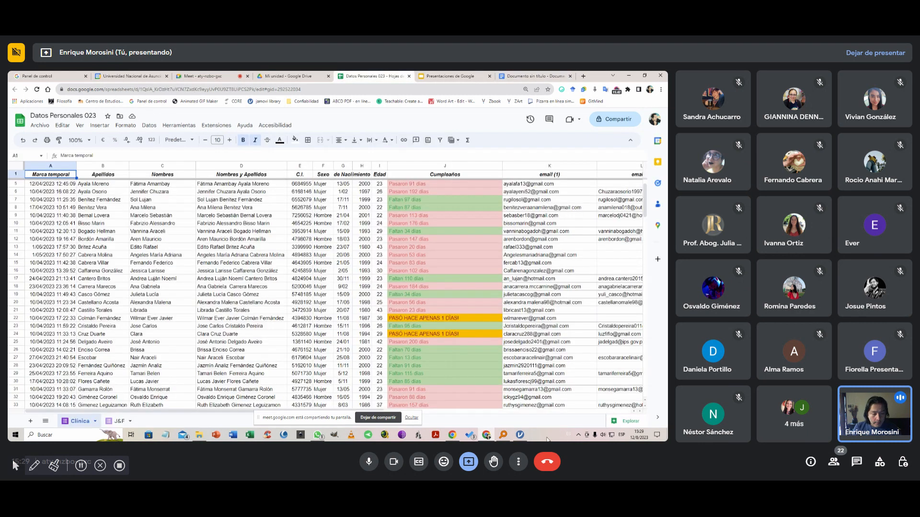
click(526, 437)
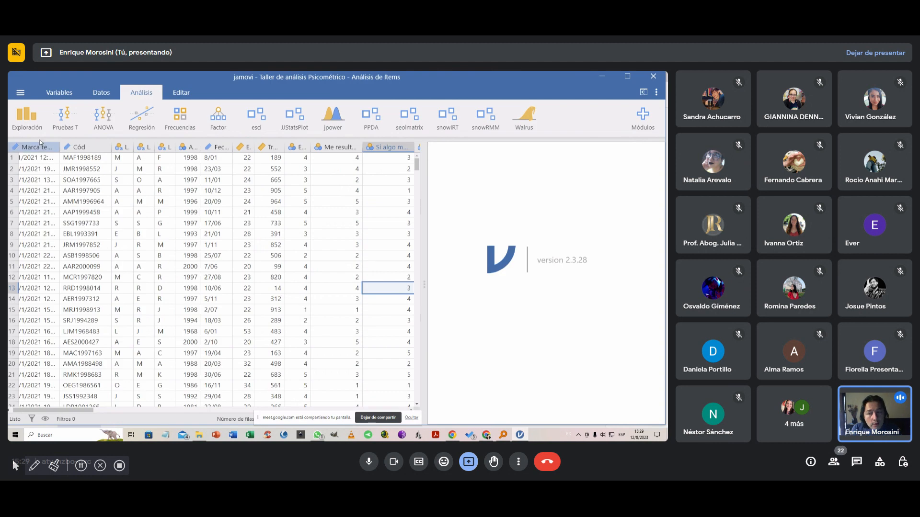
click(39, 146)
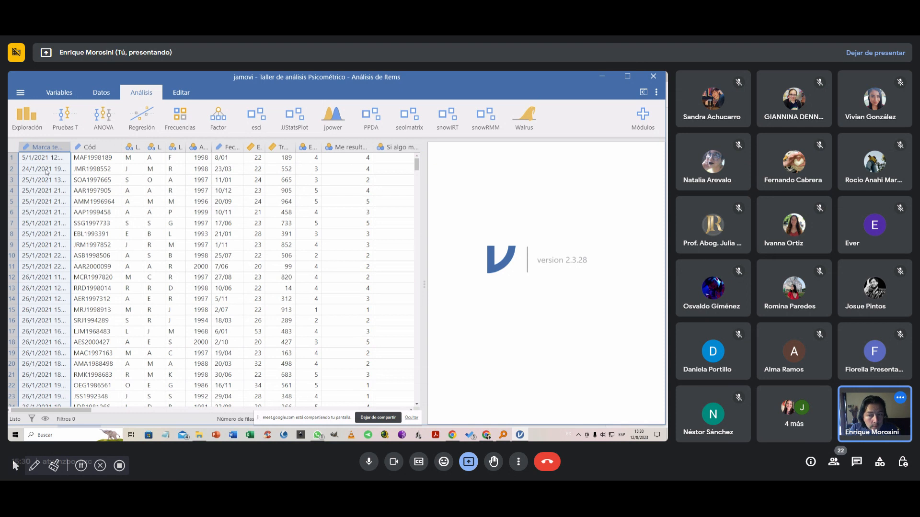
click(89, 146)
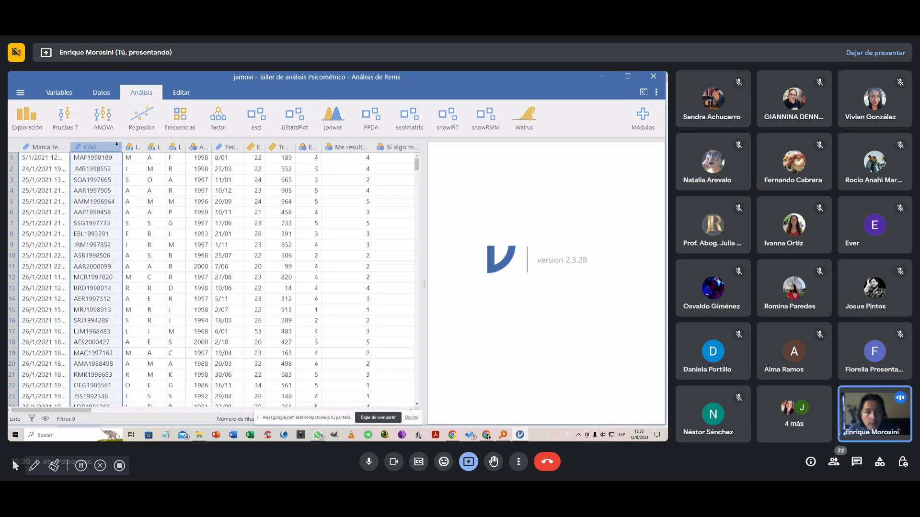
click(138, 147)
click(156, 147)
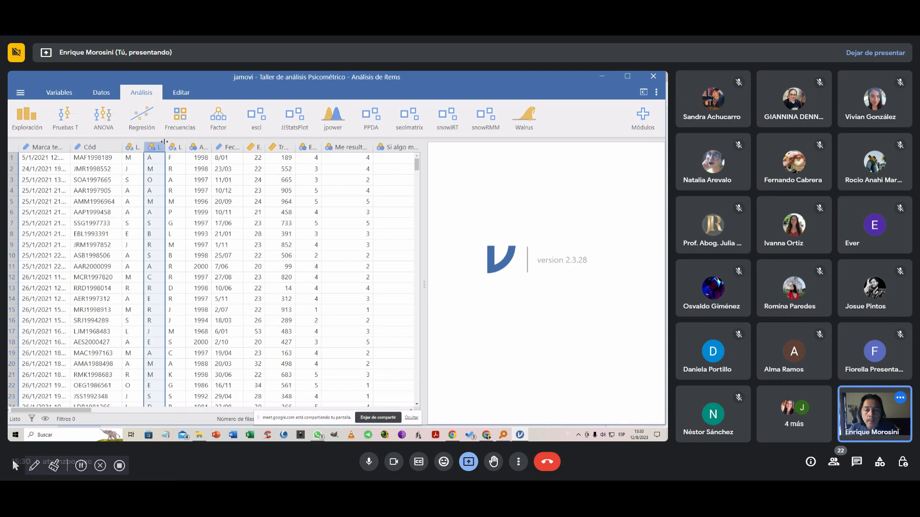
click(179, 146)
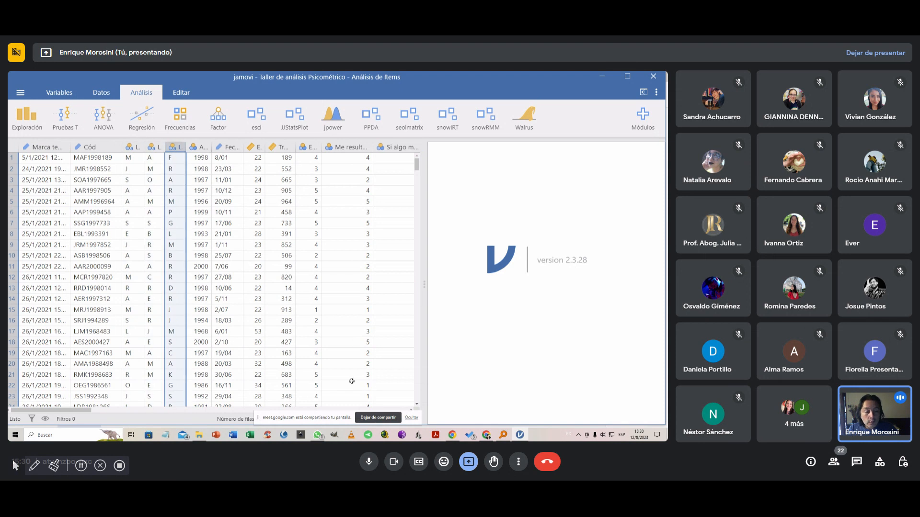
Step: Switch back to the Google Docs questionnaire in Chrome and show, and hide again, its non-printing characters
click(486, 435)
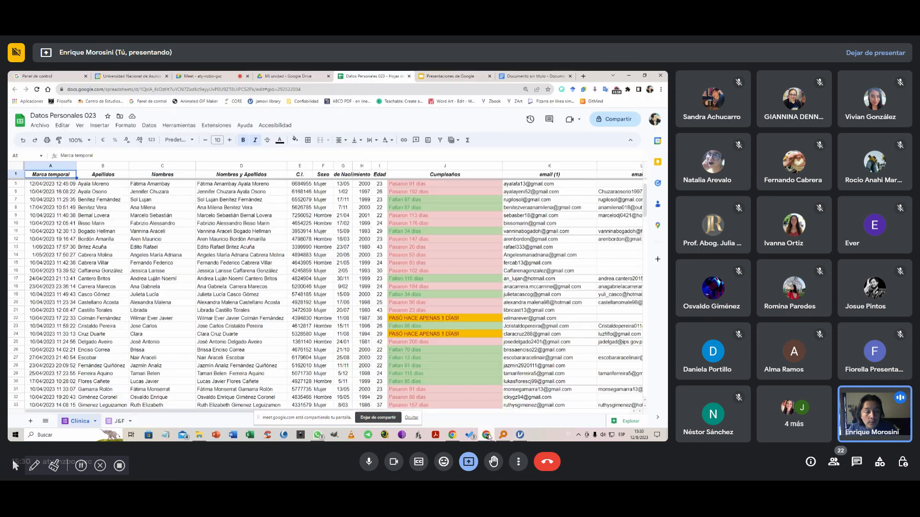
click(509, 78)
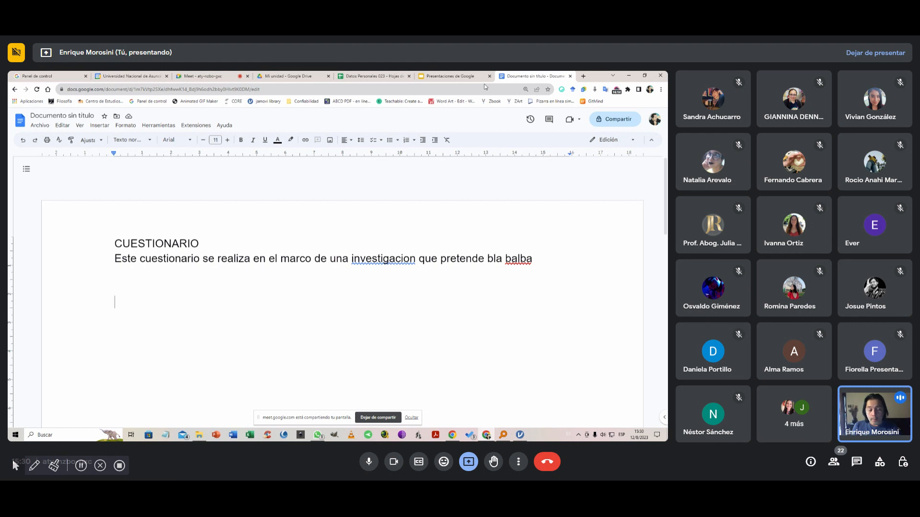
key(ctrl+shift+p)
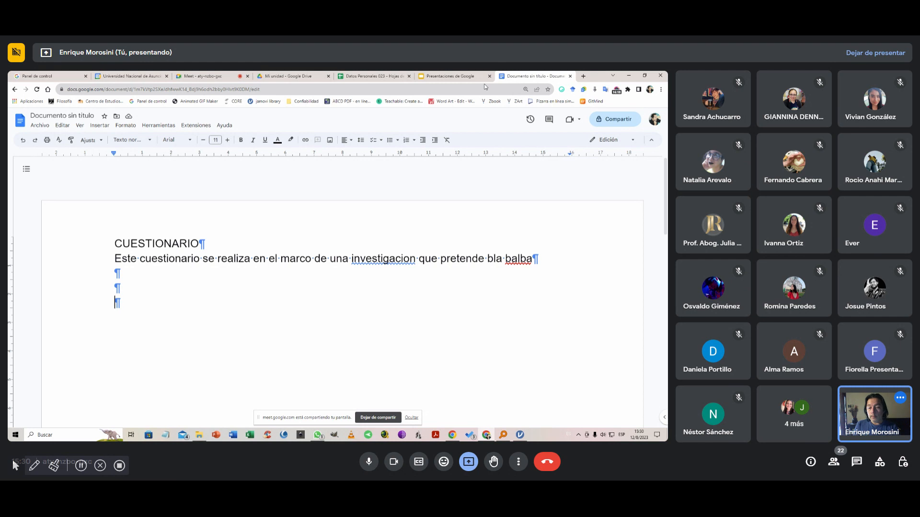
key(ctrl+shift+p)
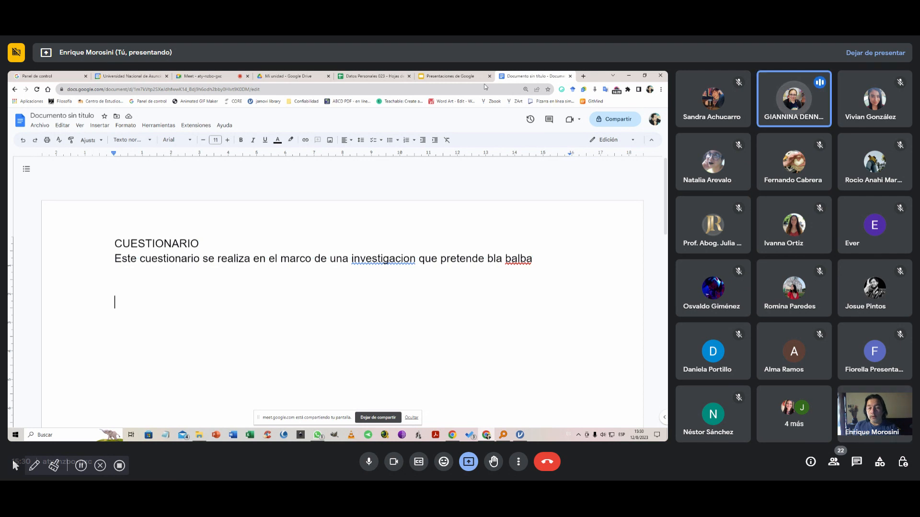
Step: Begin the heading below the introduction with "P" and admit the participant waiting to join the Google Meet call
text(P)
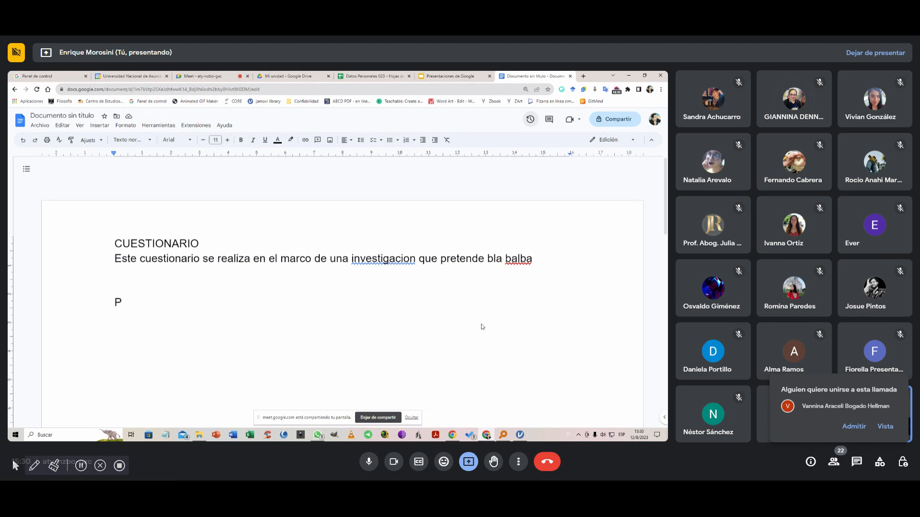
click(224, 74)
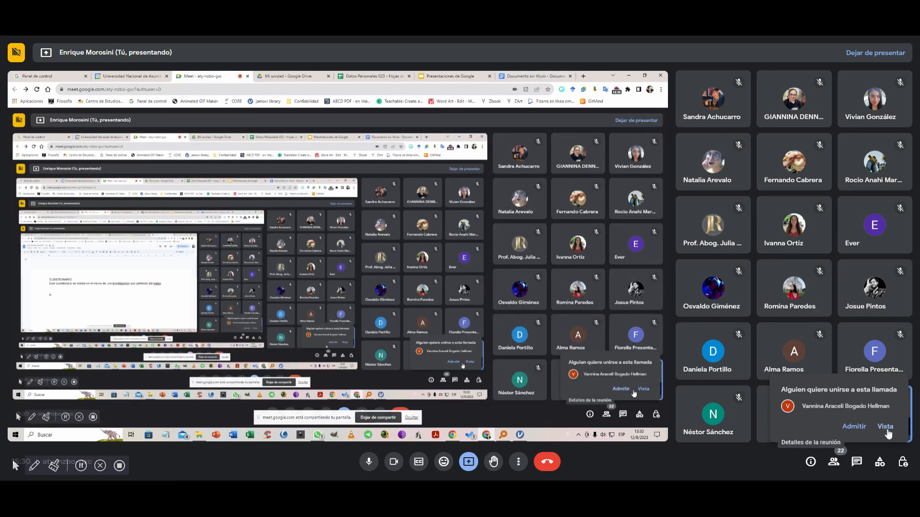
click(854, 426)
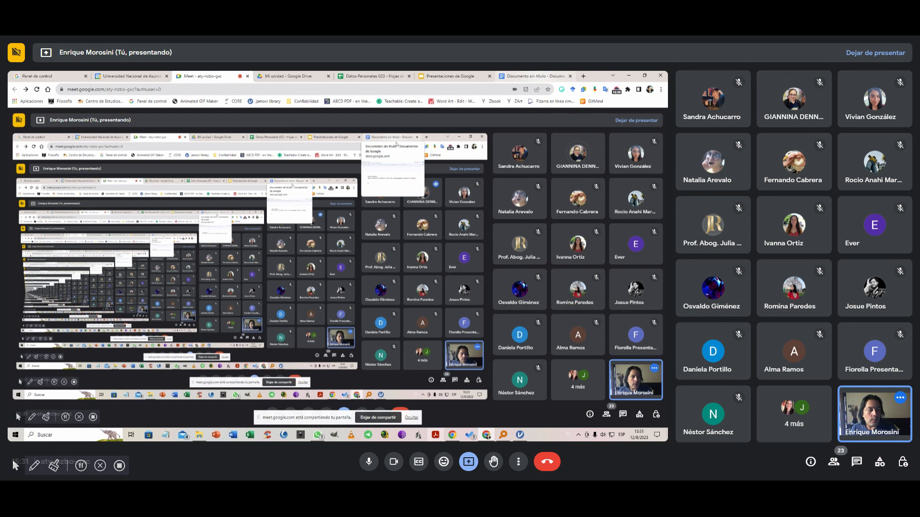
Step: Return to the Google Docs questionnaire and complete the heading as "Preguntas", leaving a blank line beneath it
click(525, 76)
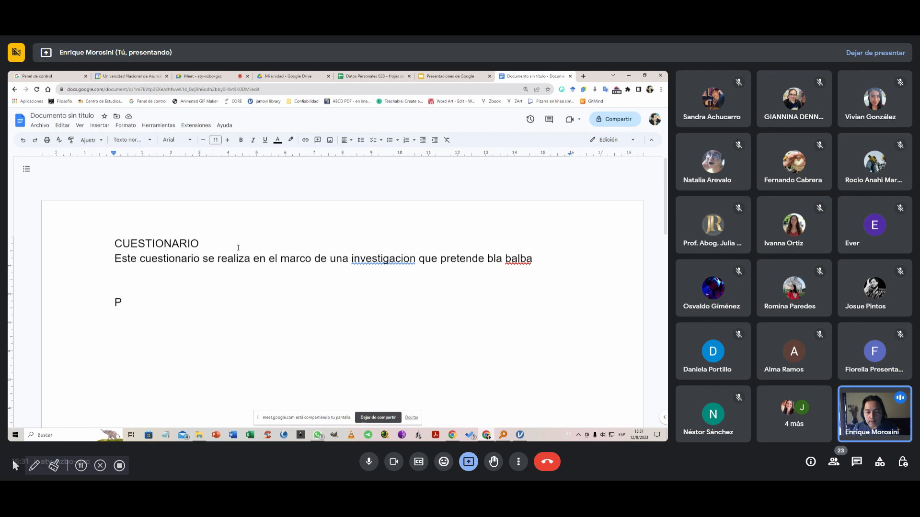
text(reguntas)
key(Return)
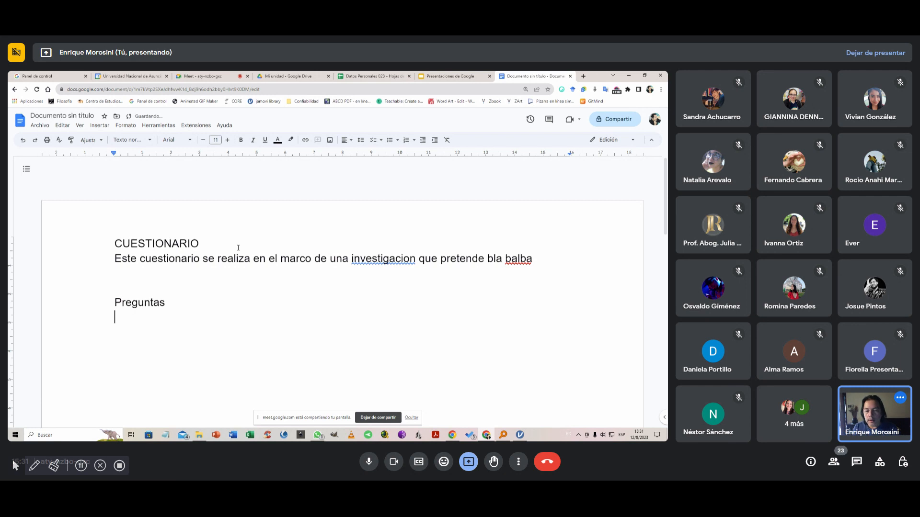
key(Return)
Step: List under Preguntas, on separate lines, "Inicial primer nombre", "Inicial segundo nombre", "Inicial Primer apellido" and "Fecha de nacimiento"
text(Inicial pr)
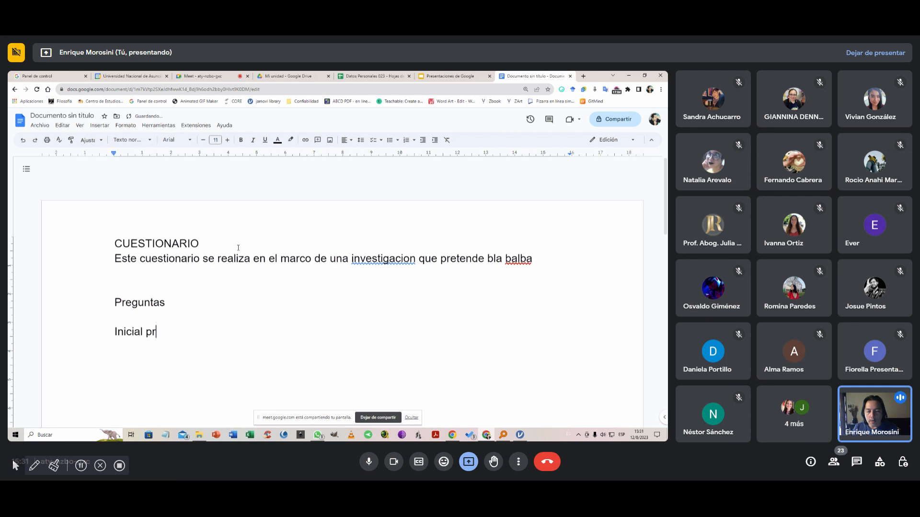
text(imer nombre)
key(Return)
text(Inici)
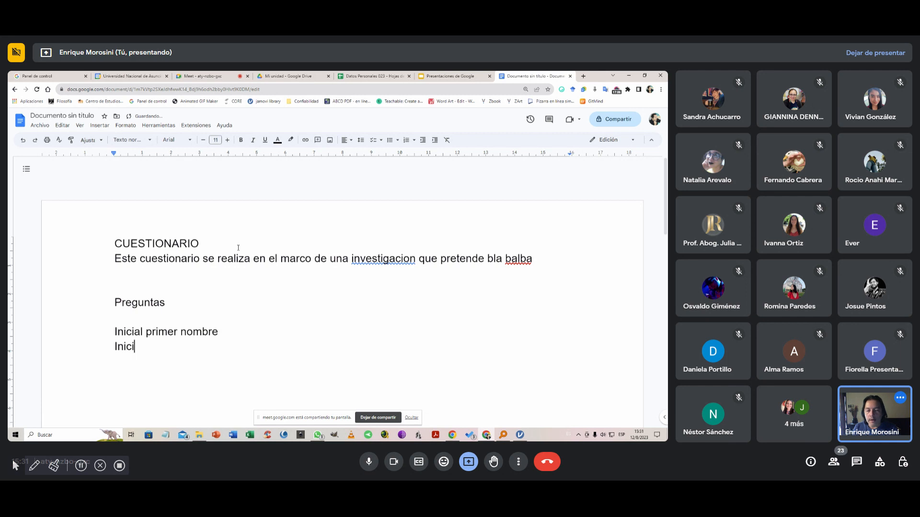
text(al segundo n)
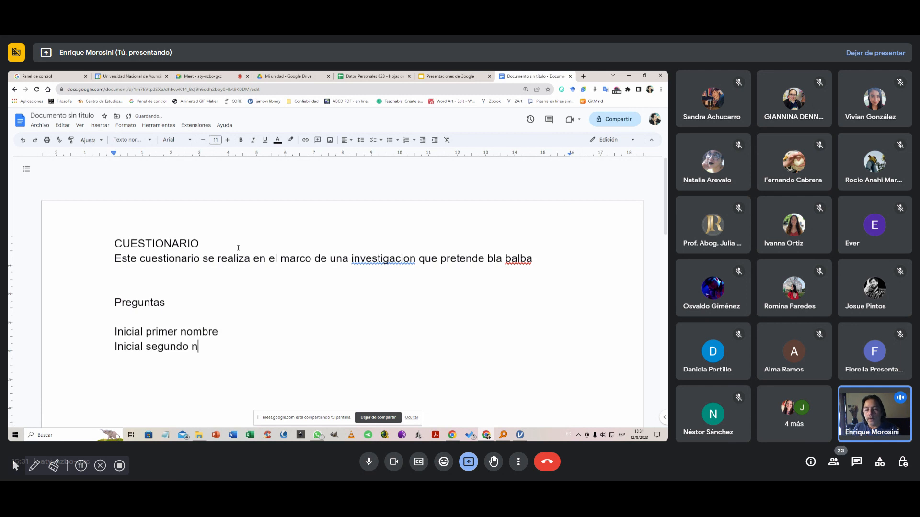
text(ombre)
key(Return)
text(Inicial Pri)
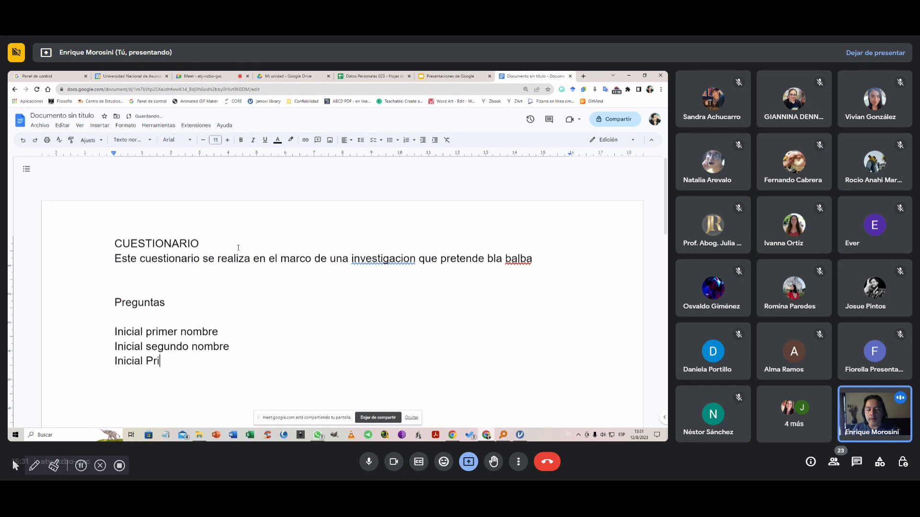
text(mer apellido)
key(Return)
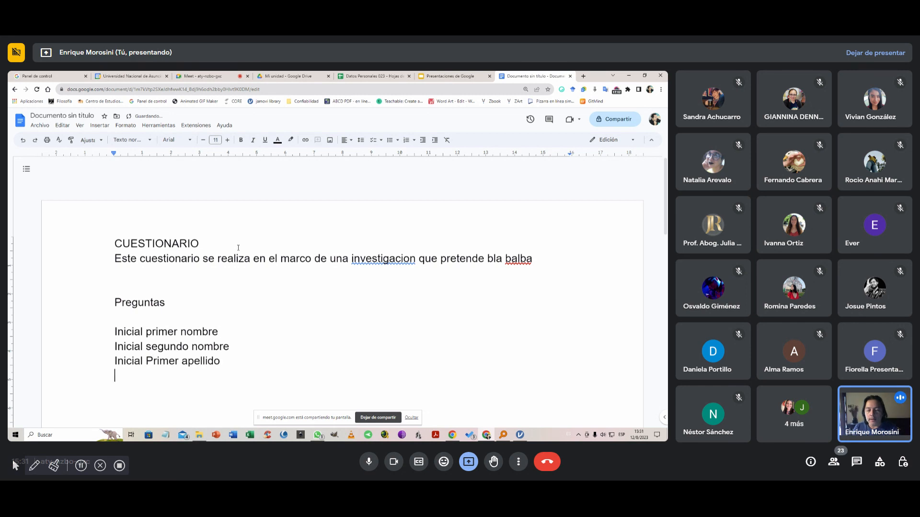
text(Fecha)
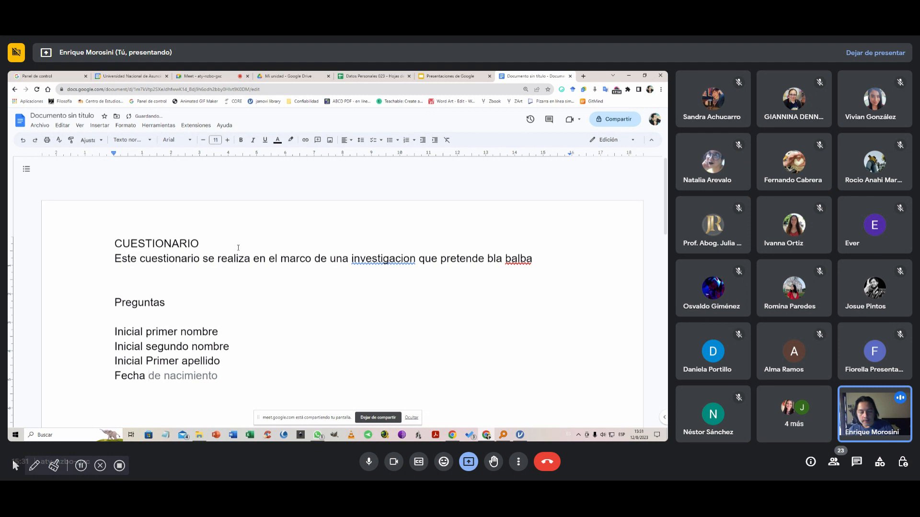
key(Tab)
key(Return)
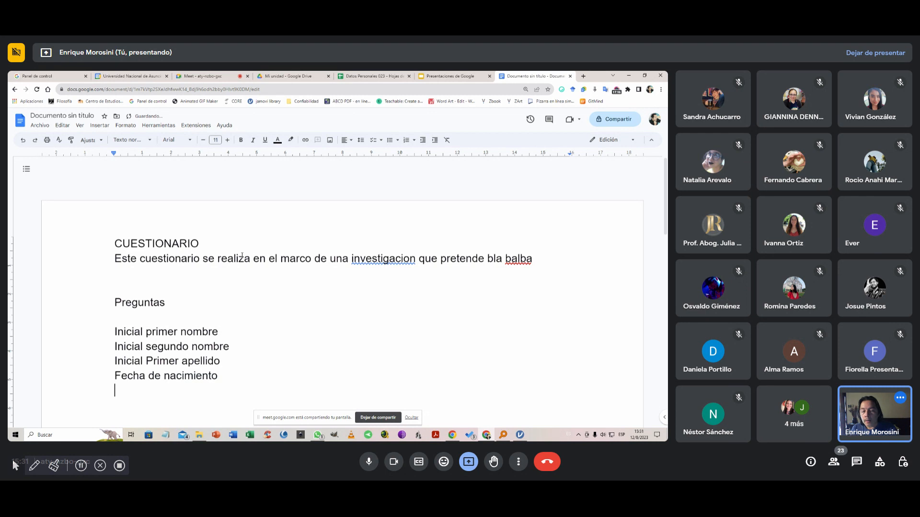
Step: Below the personal-data lines, leave two blank lines and write the item "Si algo malo me puede llegar a pasar, seguro me pasará"
scroll(281, 292, down, 2)
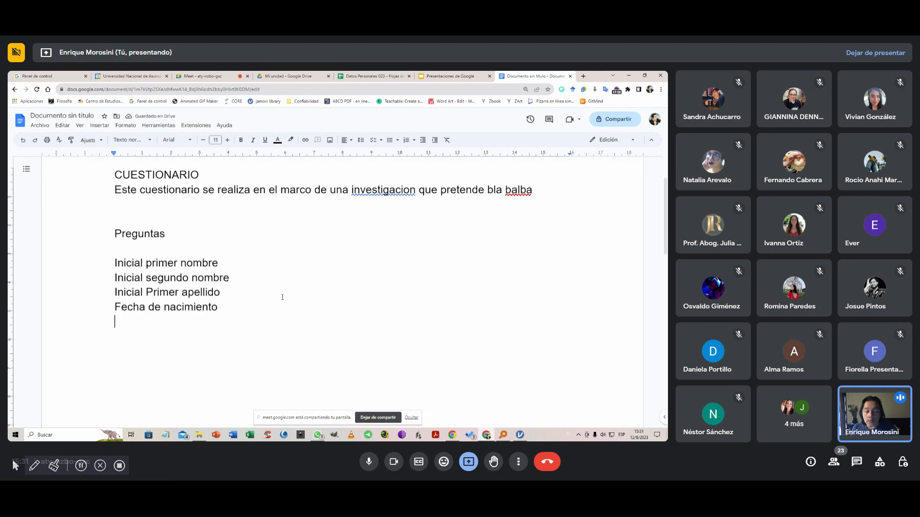
key(Return)
key(Return)
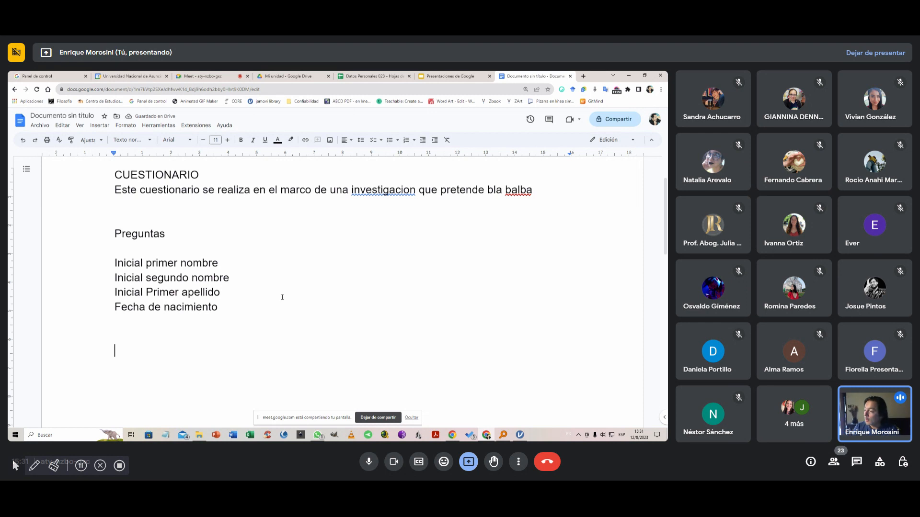
text(Si algo m)
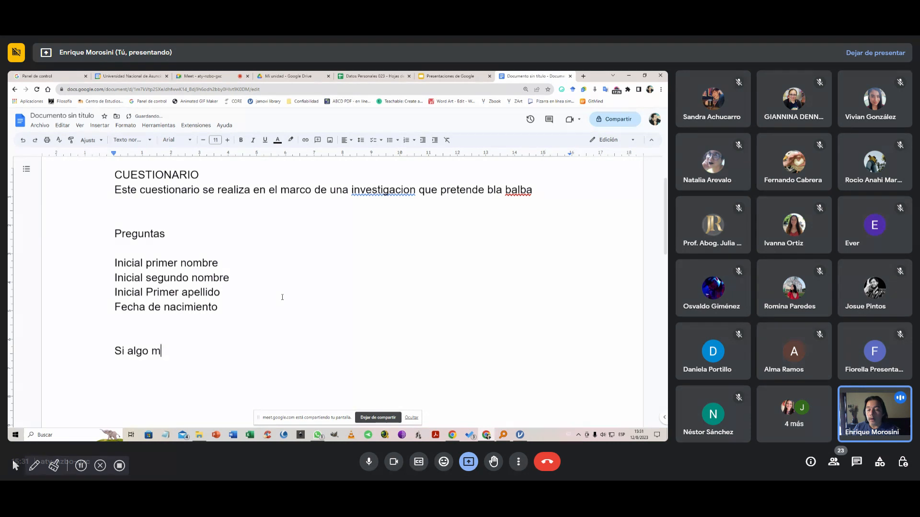
text(año)
key(BackSpace)
key(BackSpace)
key(BackSpace)
text(lo me puede llegar )
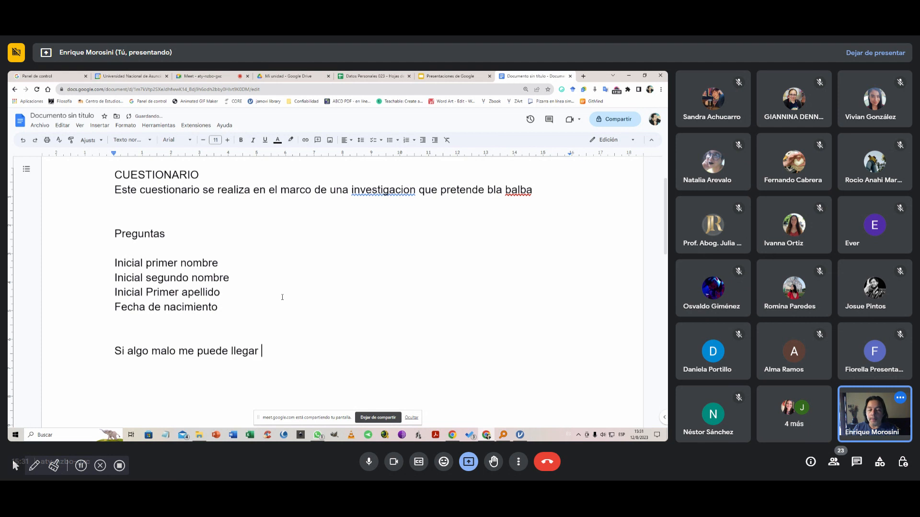
text(a pasar, seguro me pasará)
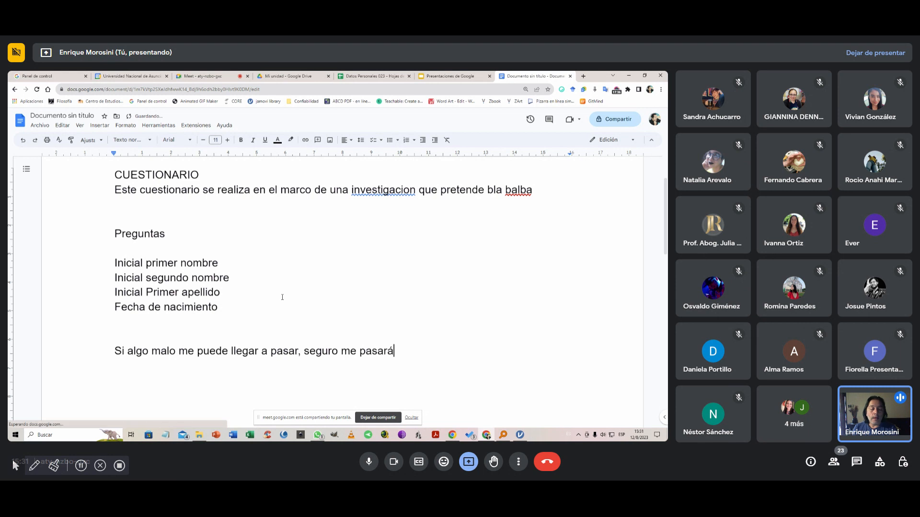
Step: Leave a blank line under the item and list its response options 1, 2, 3, 4 and 5 on separate lines
key(Return)
key(Return)
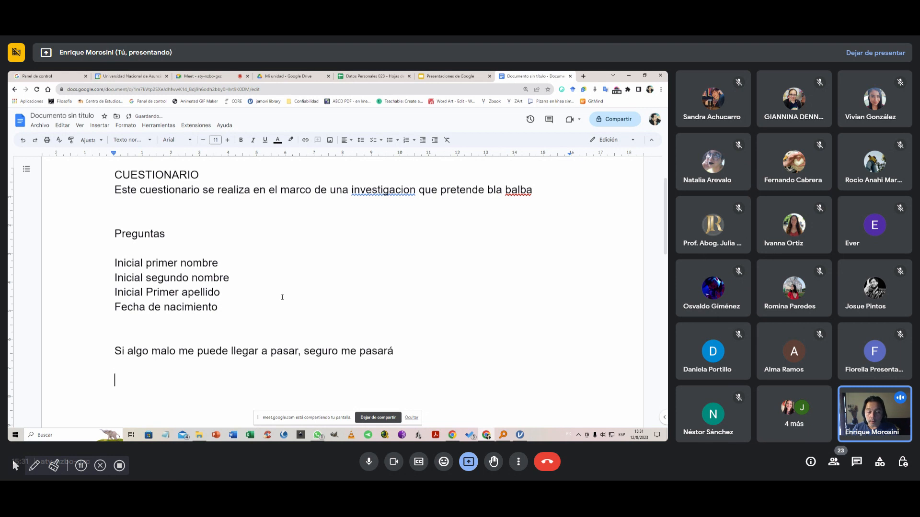
text(1)
key(Return)
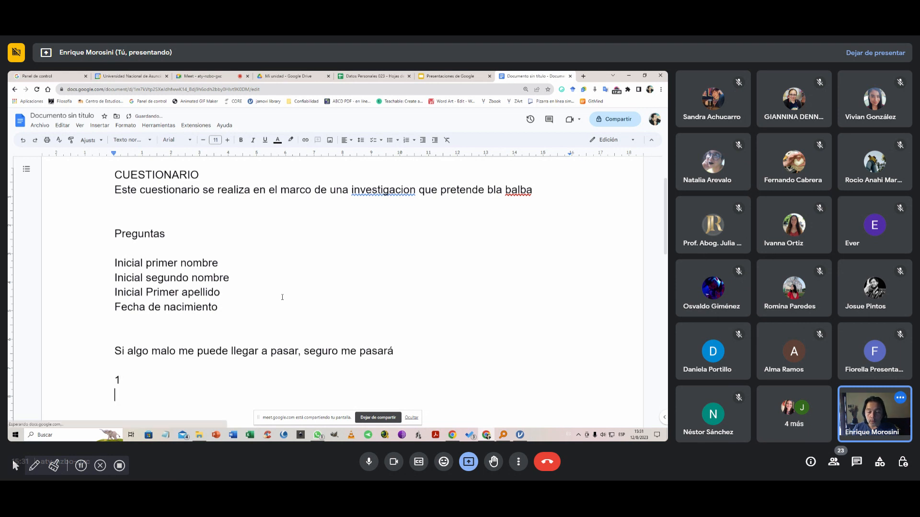
text(2)
key(Return)
text(3)
key(Return)
text(4)
key(Return)
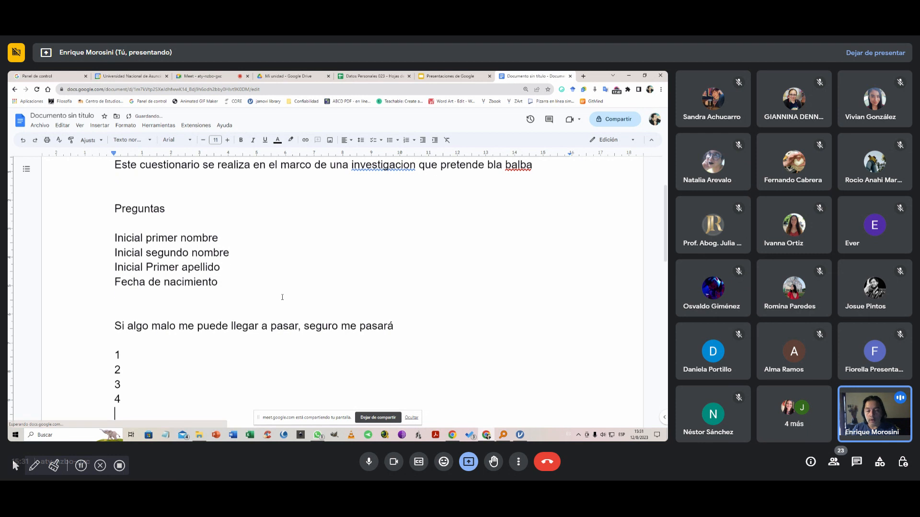
text(5)
key(Return)
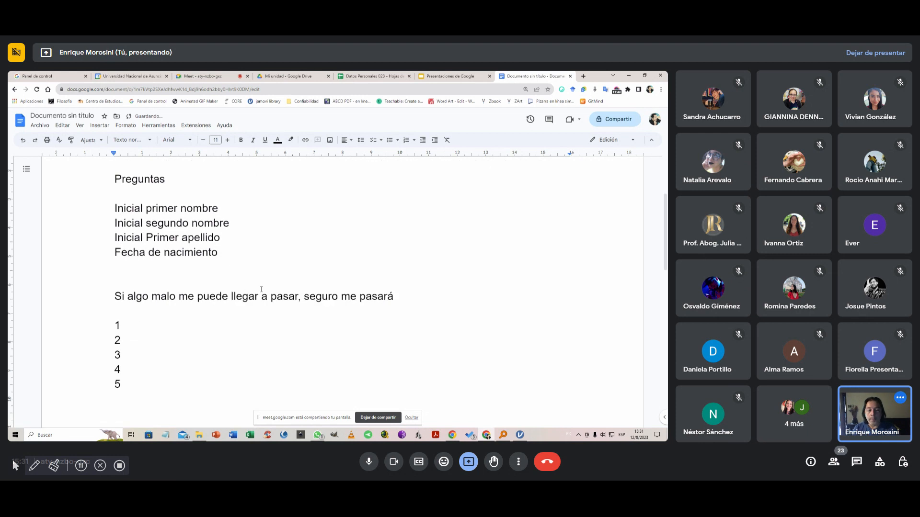
scroll(261, 292, up, 3)
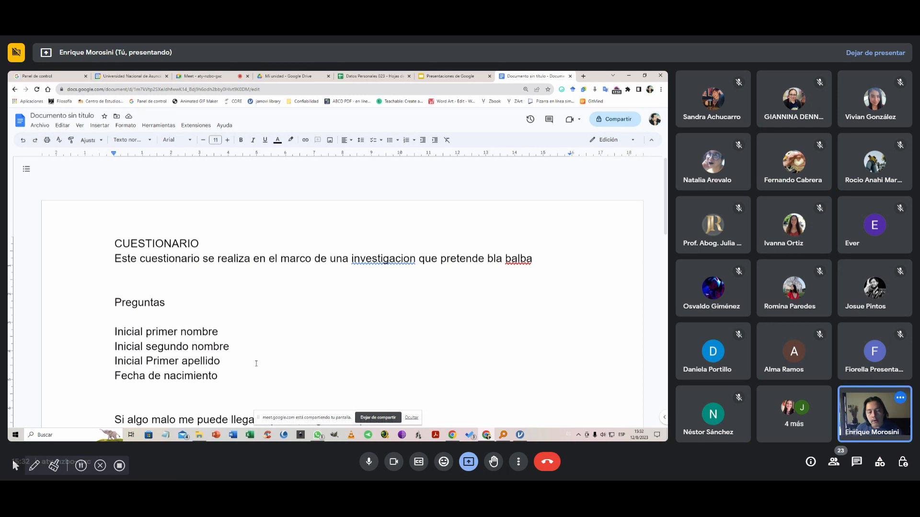
scroll(242, 343, down, 2)
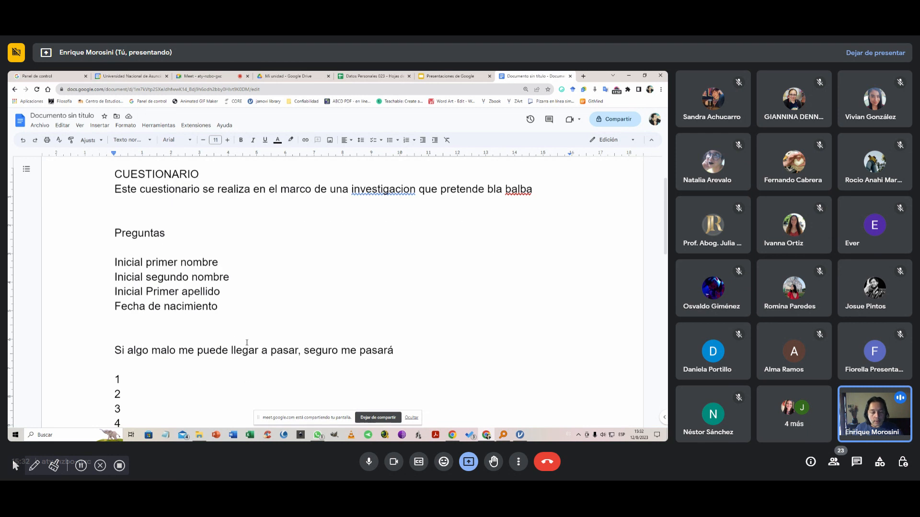
scroll(246, 343, down, 1)
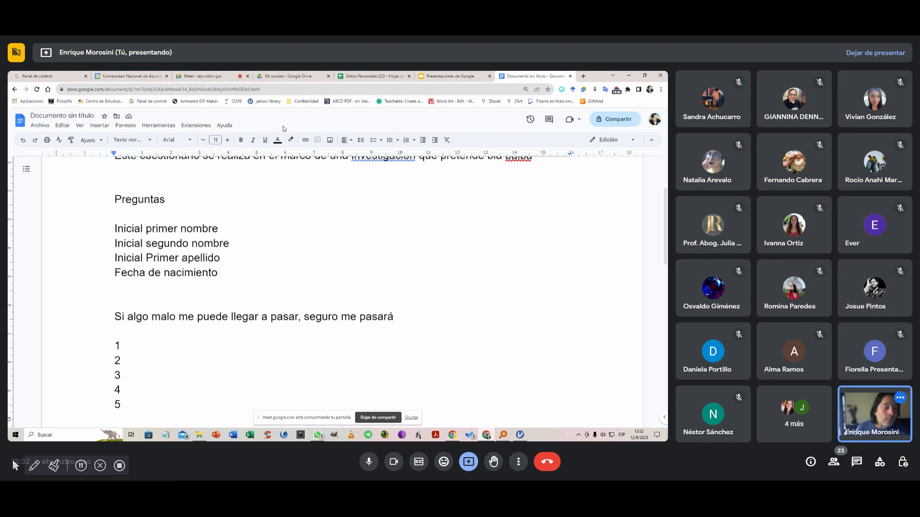
Step: Create a blank Google Sheets spreadsheet in a new browser tab
click(363, 76)
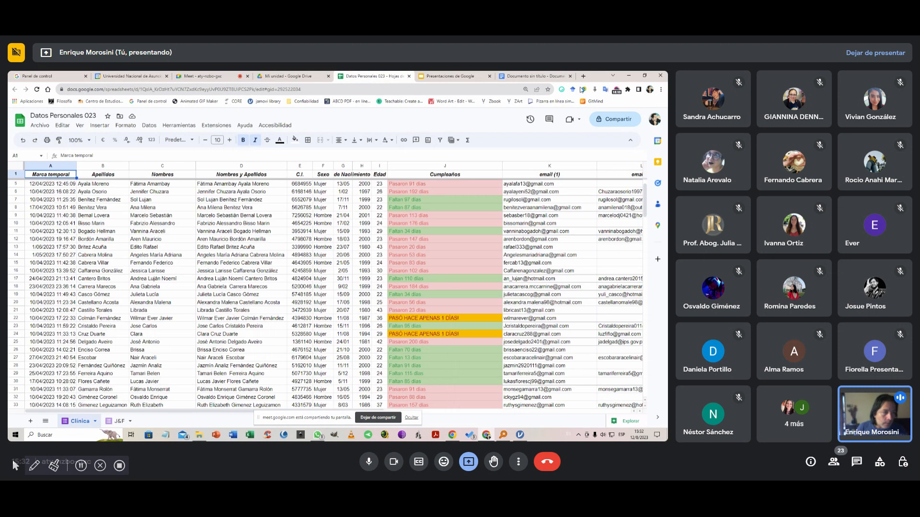
click(551, 74)
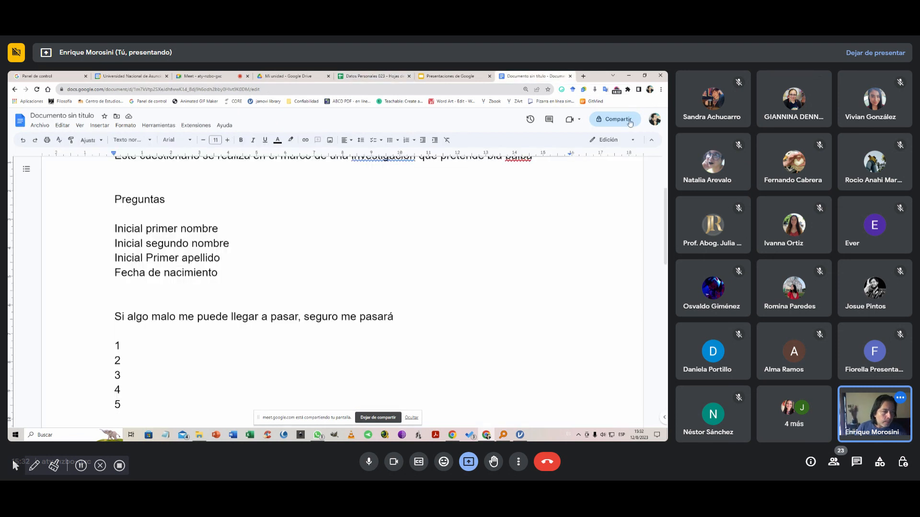
click(584, 76)
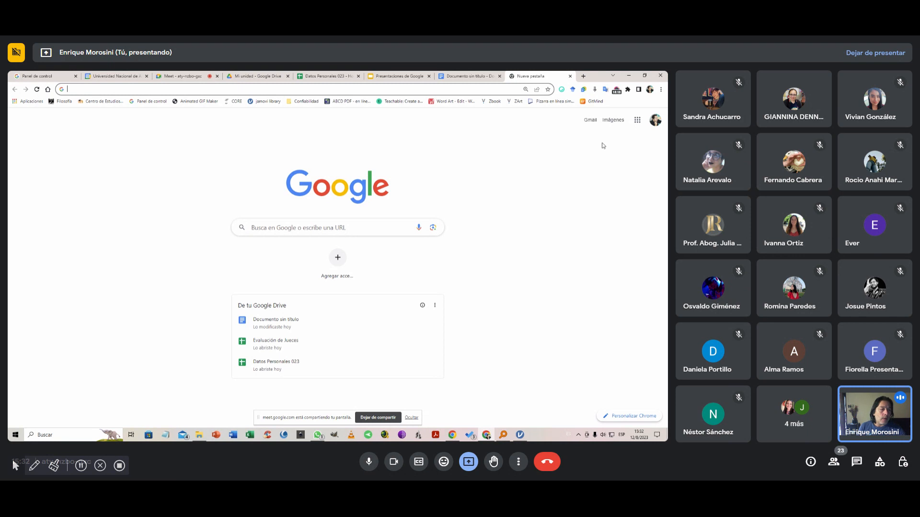
click(635, 121)
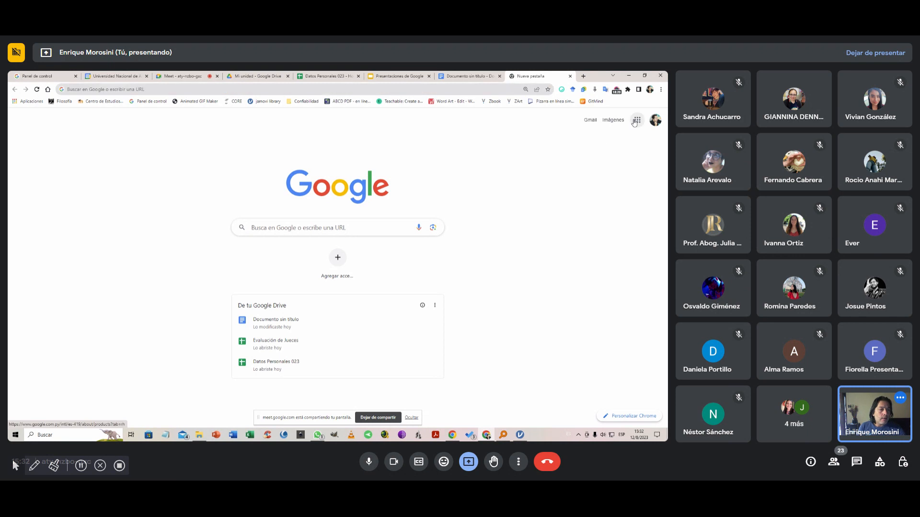
click(636, 121)
click(602, 243)
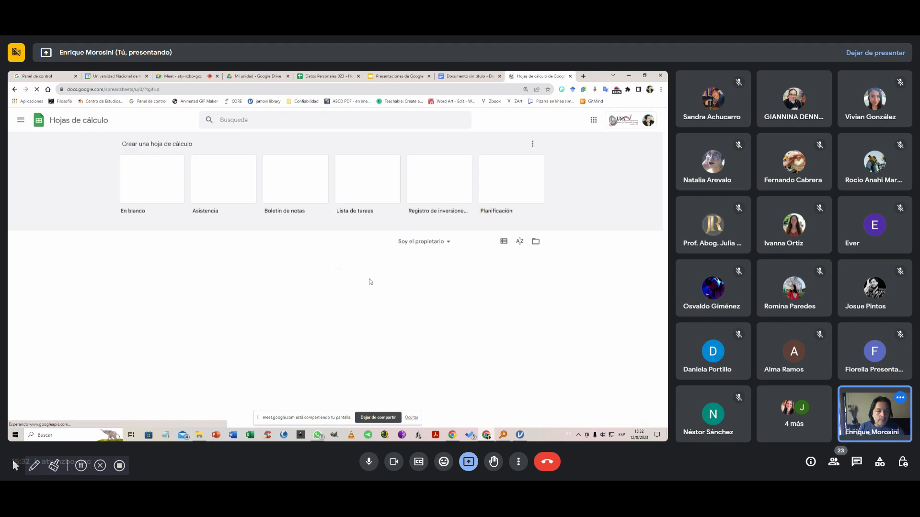
click(151, 187)
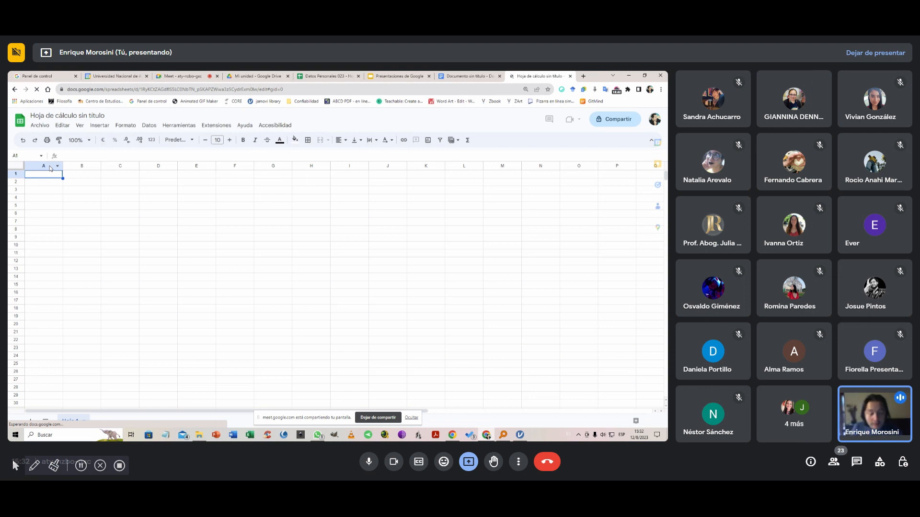
Step: Enter the column headers "Primer nombre", "Segundo" and "Apellido" in cells A1 to C1
text(Primer nom)
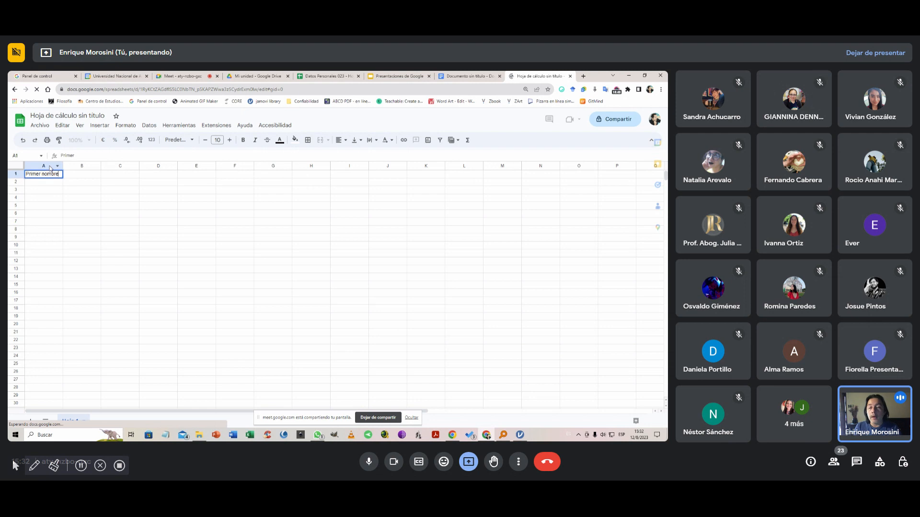
text(bre)
key(Tab)
text(Primer)
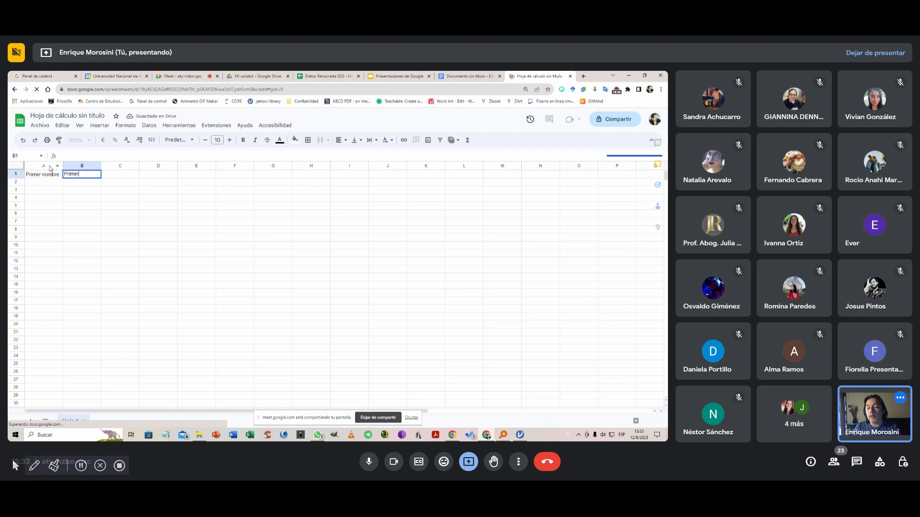
key(BackSpace)
key(BackSpace)
key(BackSpace)
key(BackSpace)
key(BackSpace)
key(BackSpace)
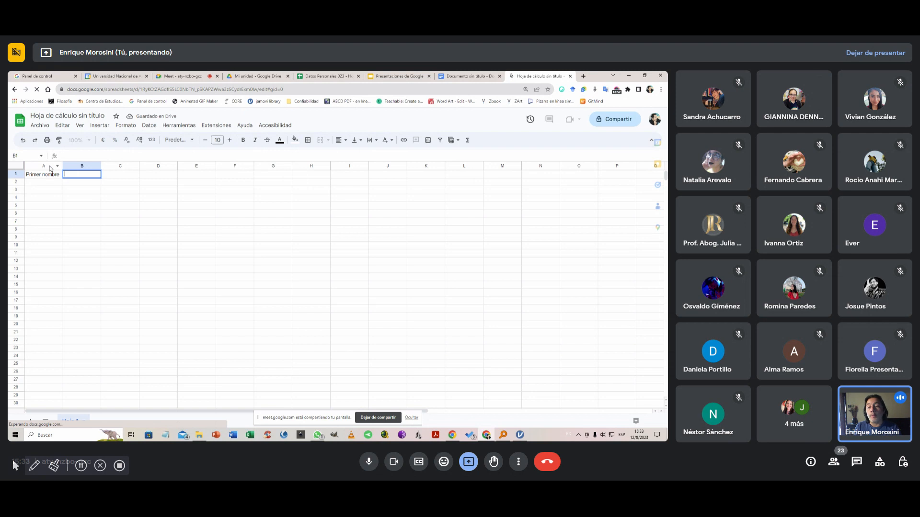
text(Segundo)
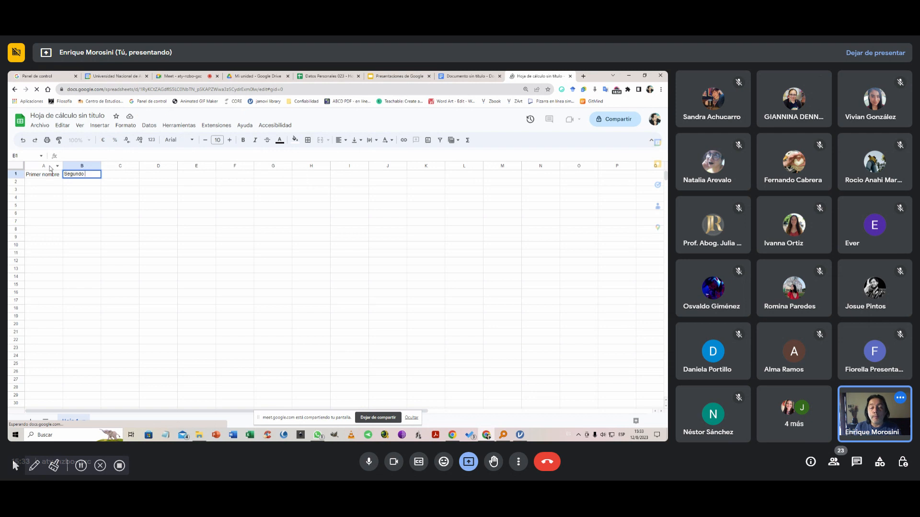
key(Tab)
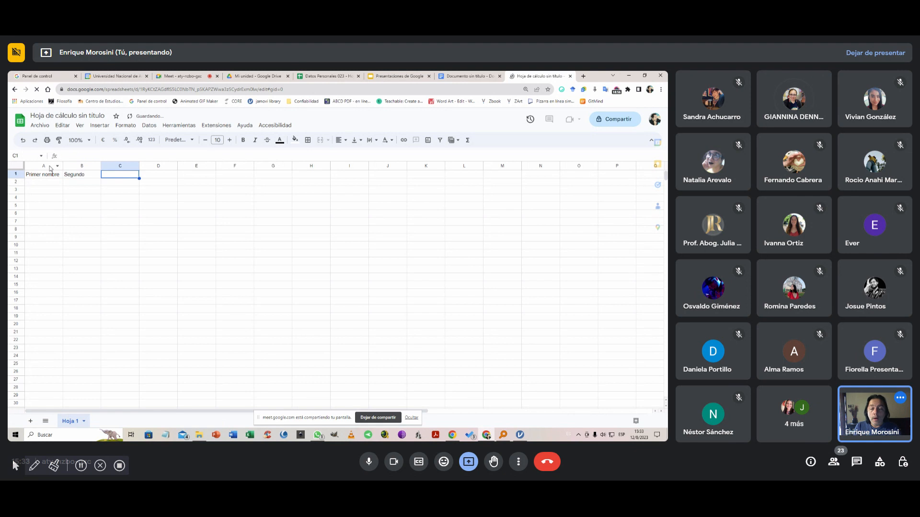
text(Apellido)
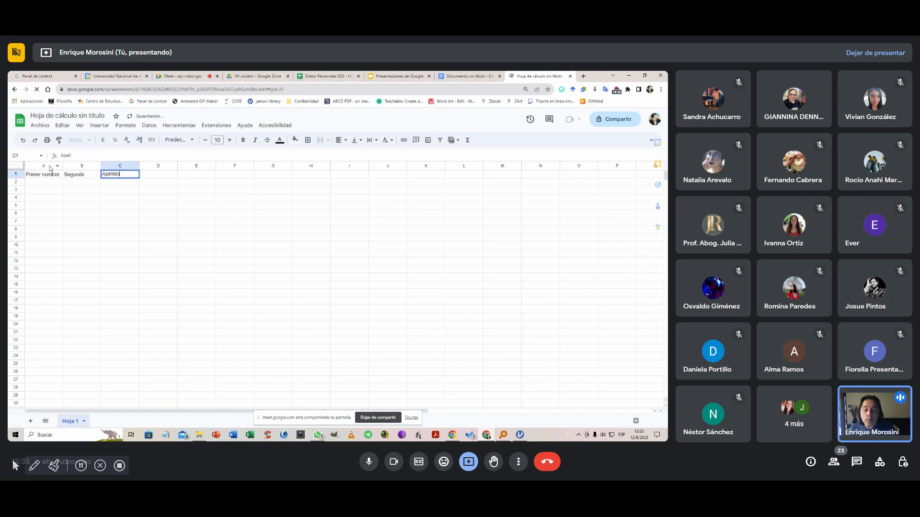
key(Return)
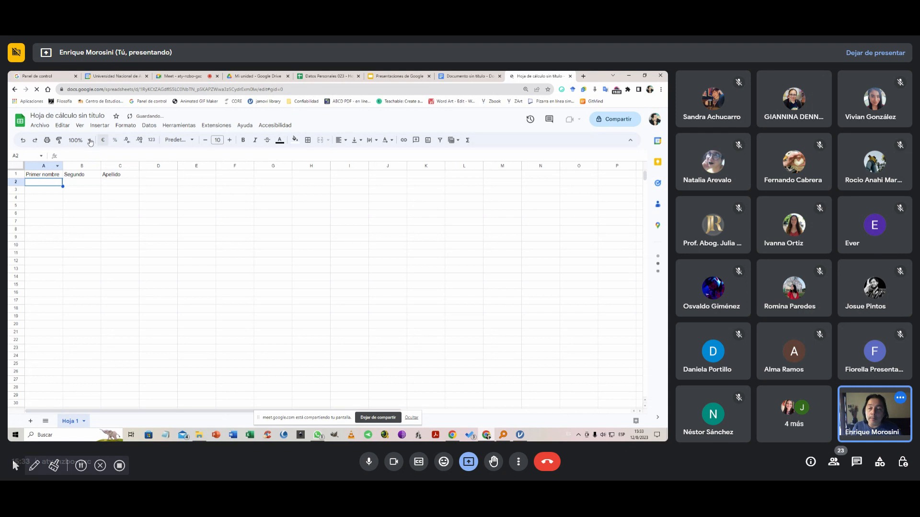
Step: Enlarge the sheet to 150% and point out the header cells A1, B1 and C1 in turn
click(90, 140)
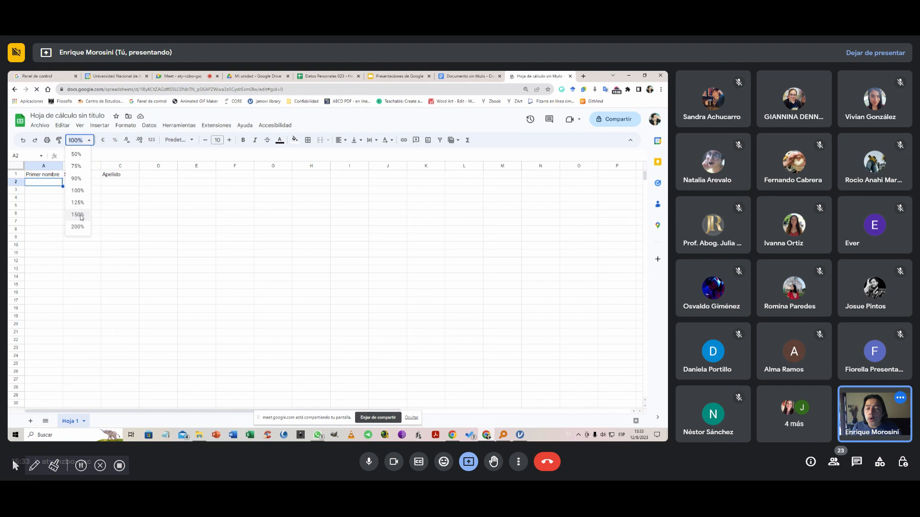
click(84, 216)
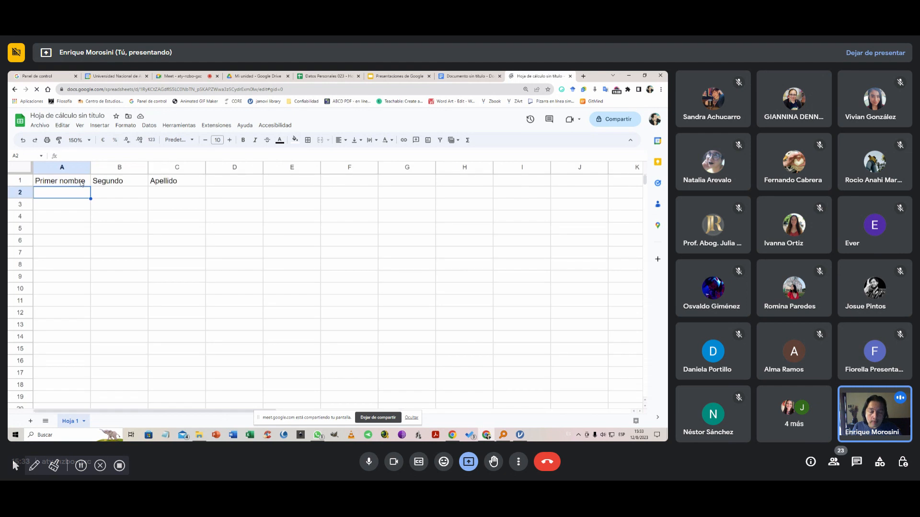
click(81, 184)
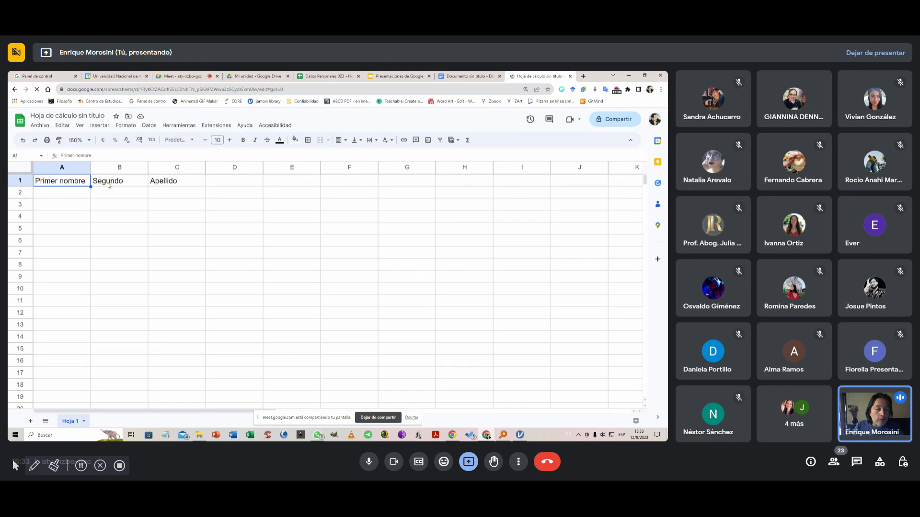
click(108, 185)
click(177, 182)
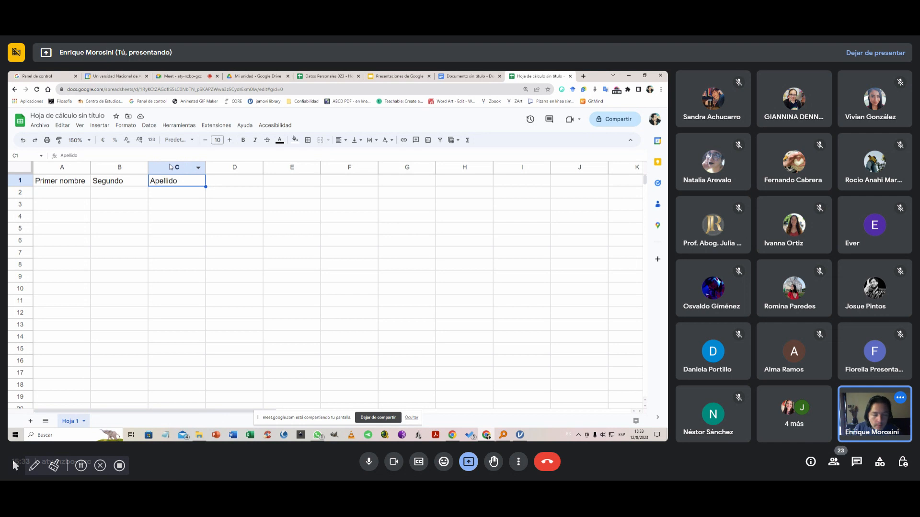
Step: Add the column header "Tot Opt" in cell D1 and point out that column's first cells
click(249, 186)
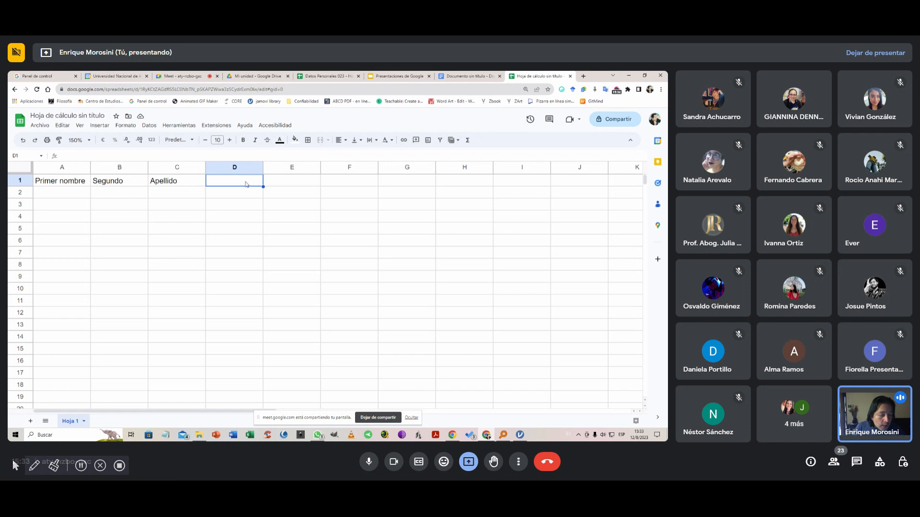
text(Tot)
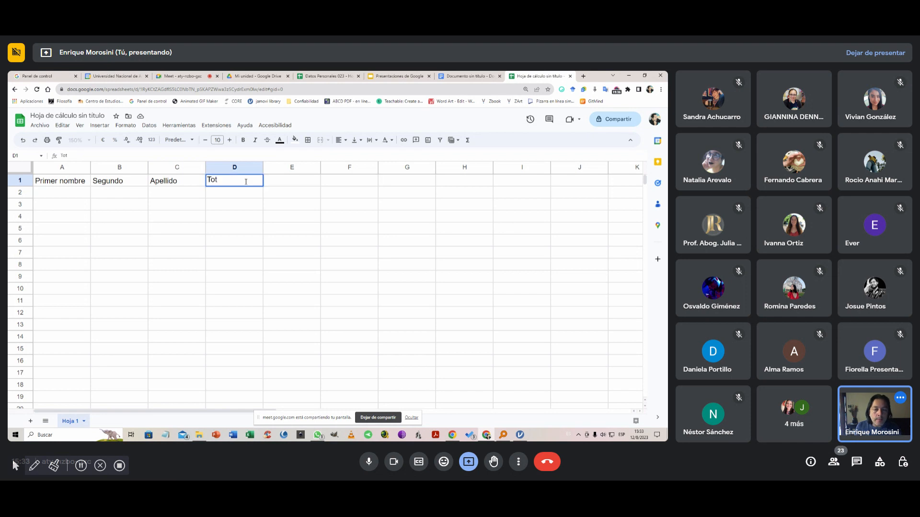
text( Op)
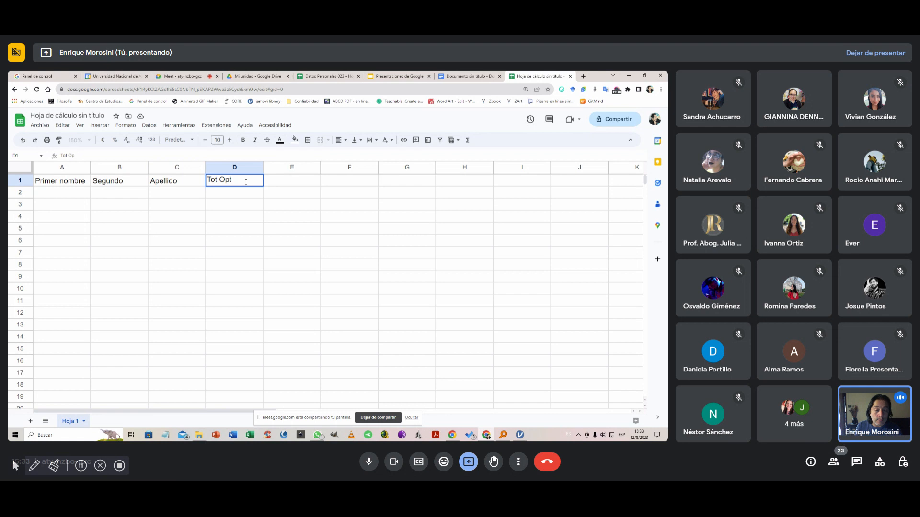
text(t)
click(241, 205)
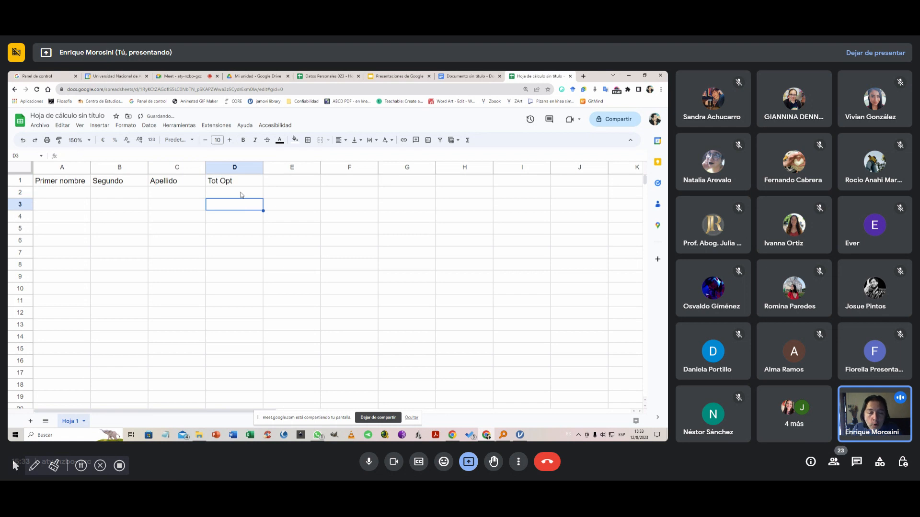
click(241, 193)
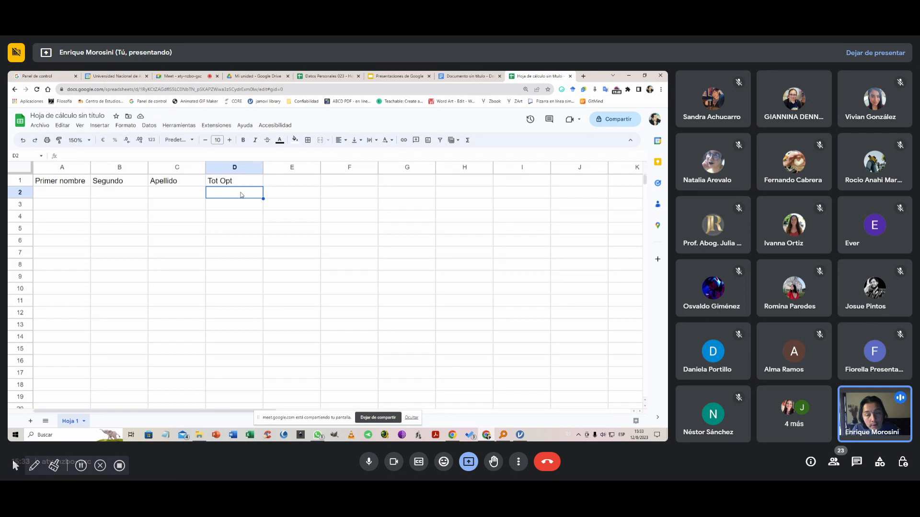
click(229, 180)
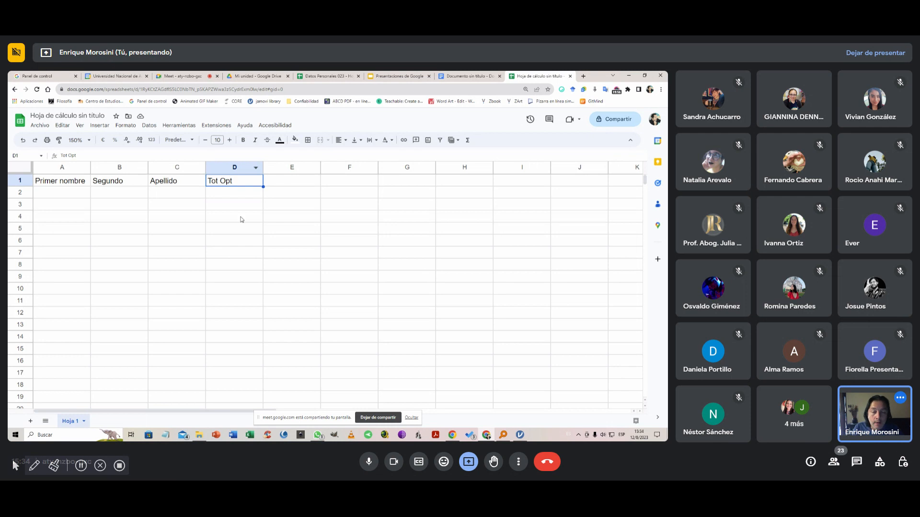
Step: Fill in the first record's name initials: E in A2, M in B2 and M in C2
click(69, 193)
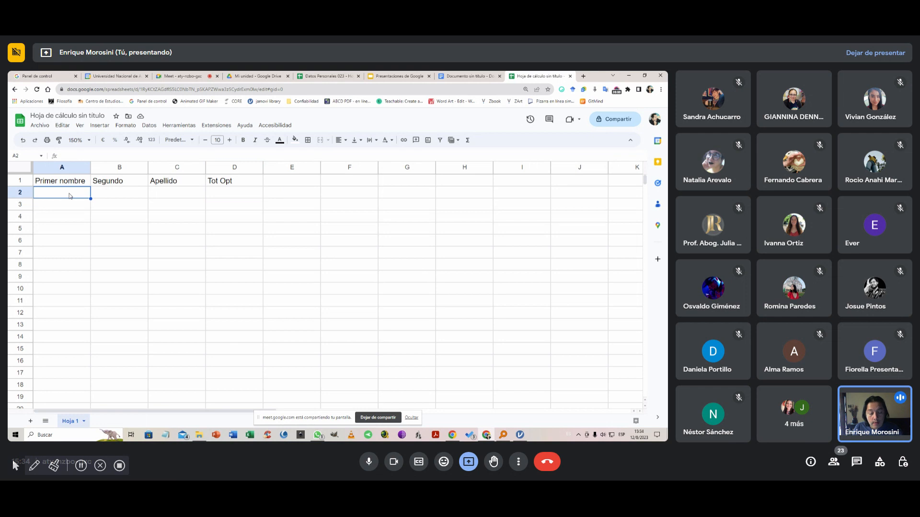
text(E)
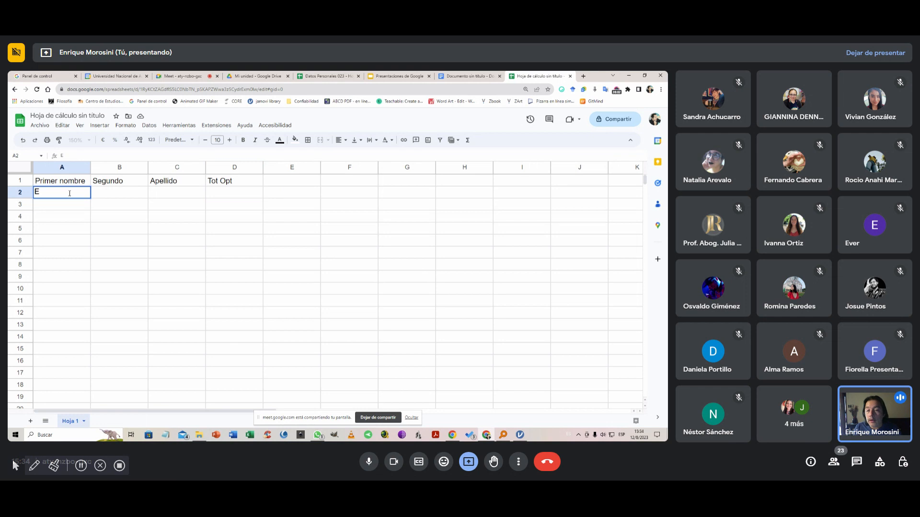
key(Tab)
text(M)
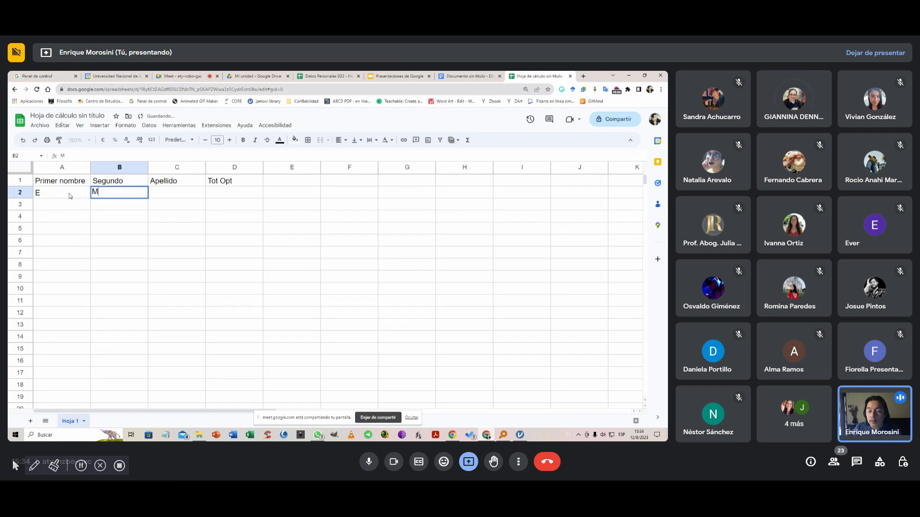
key(Tab)
text(M)
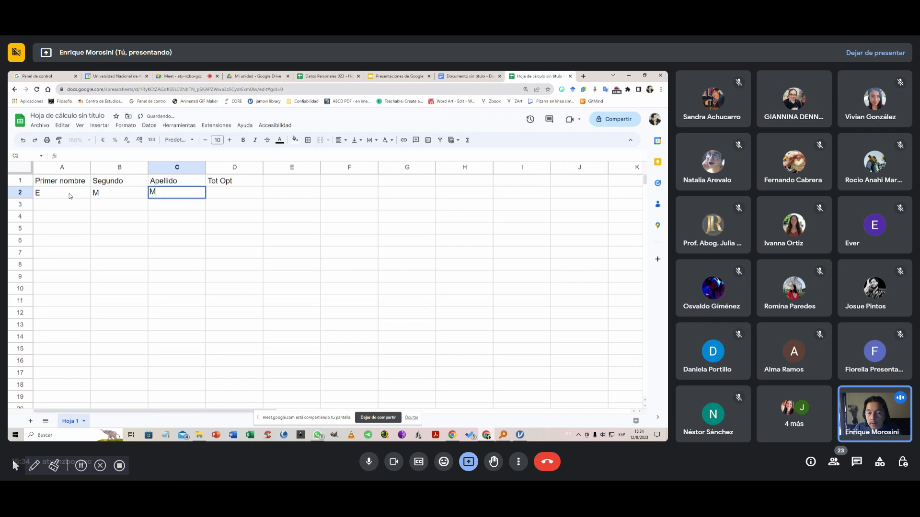
key(Tab)
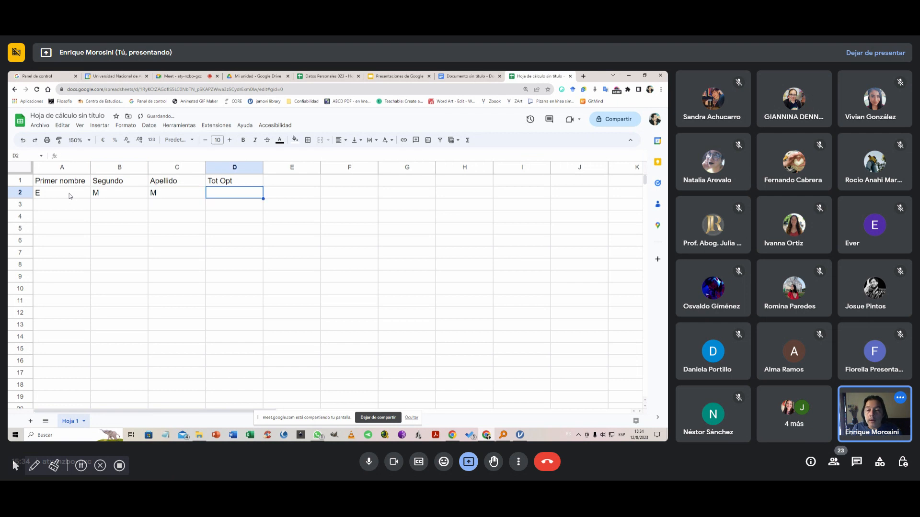
Step: Replace the header in D1 with "IT1" and enter the sample answers 4 in D2 and 3 in E2
click(248, 184)
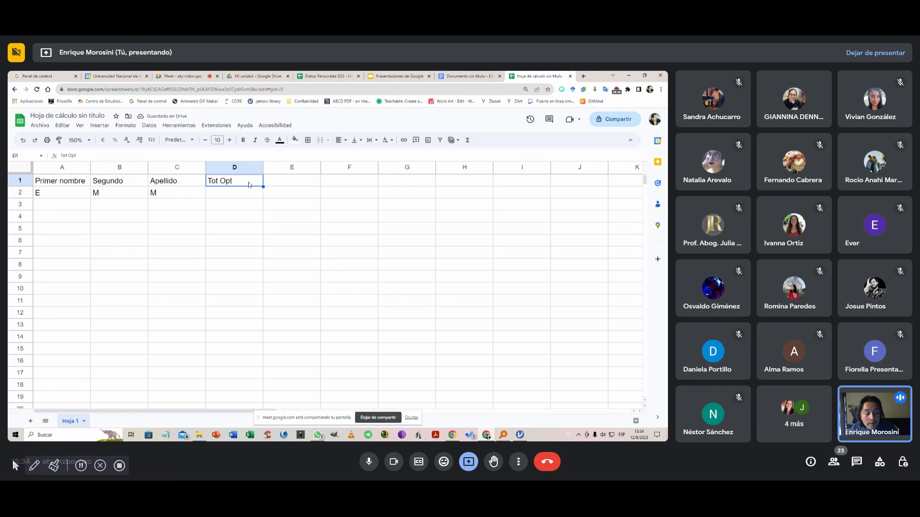
text(IT1)
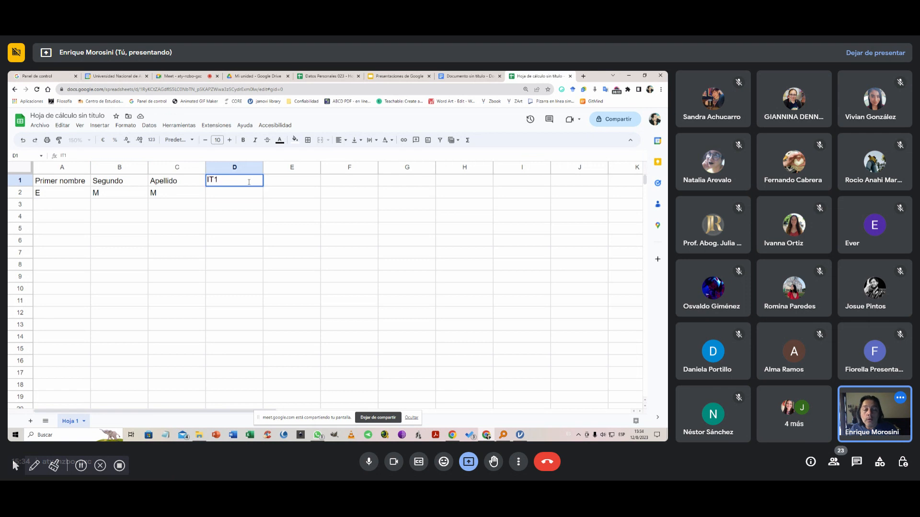
key(Tab)
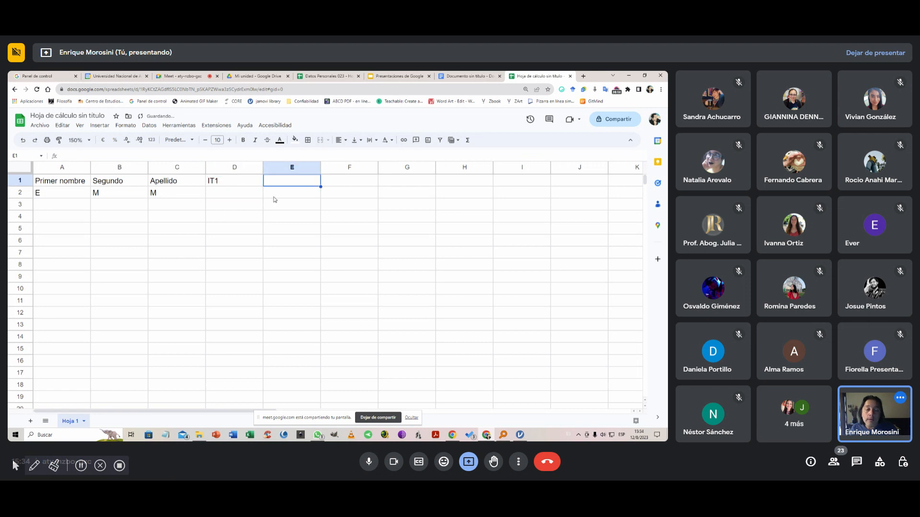
click(249, 196)
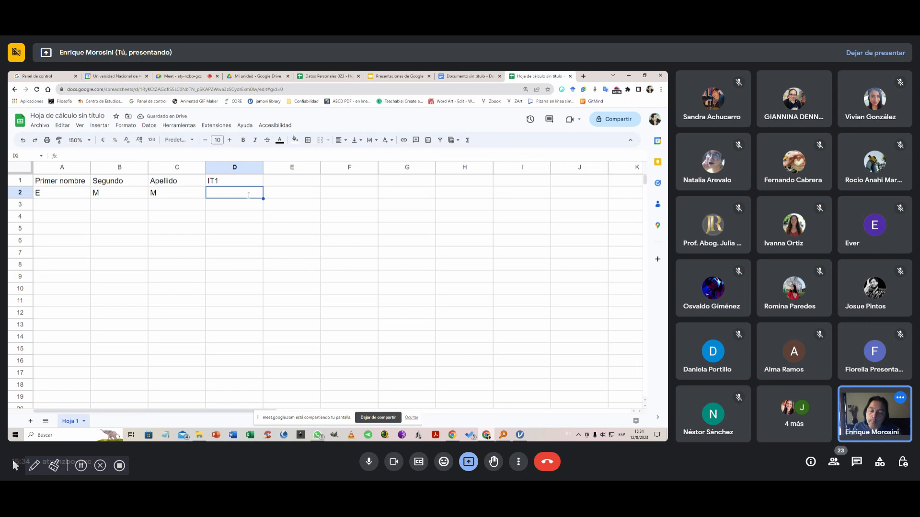
text(4)
click(295, 196)
text(3)
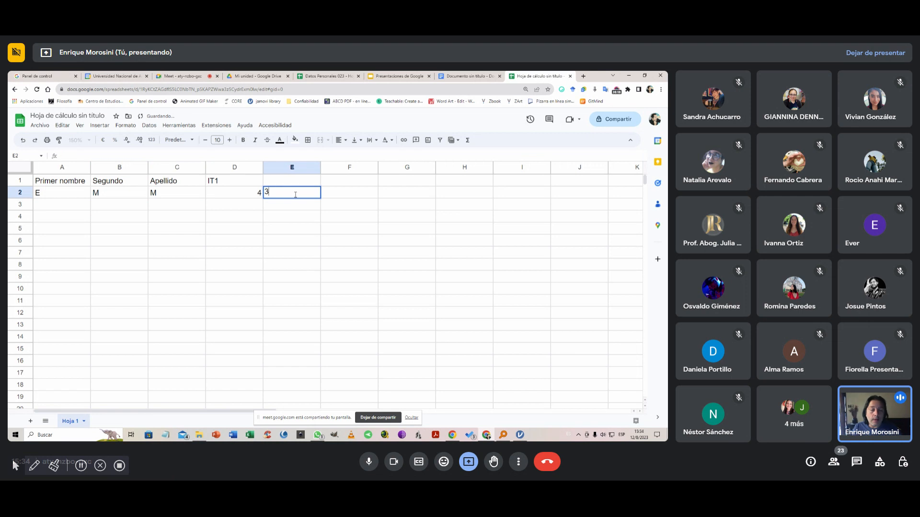
click(306, 217)
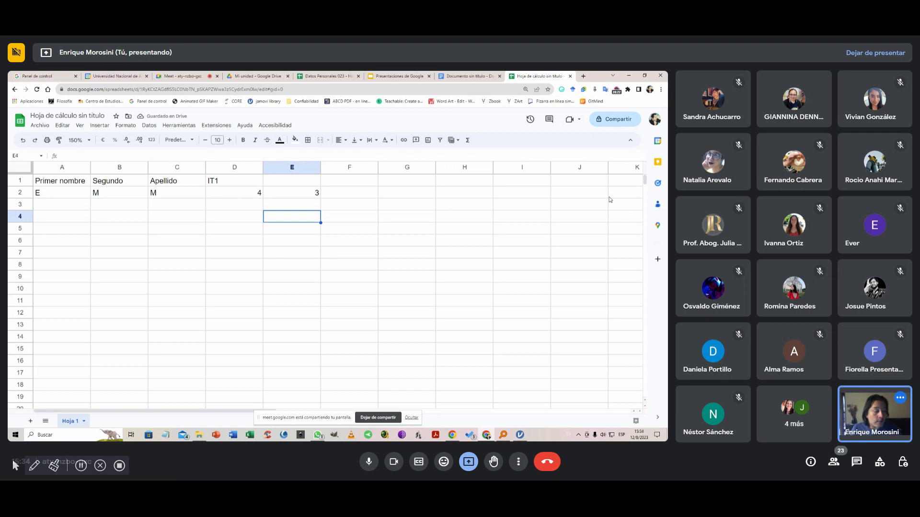
Step: Switch to jamovi and point out the first record's cells in turn, from the timestamp and code through the date column
click(522, 434)
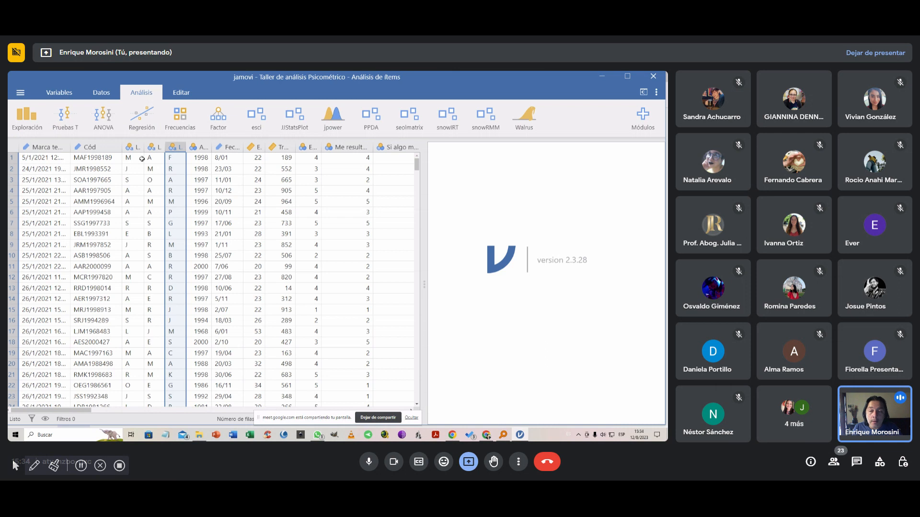
click(56, 159)
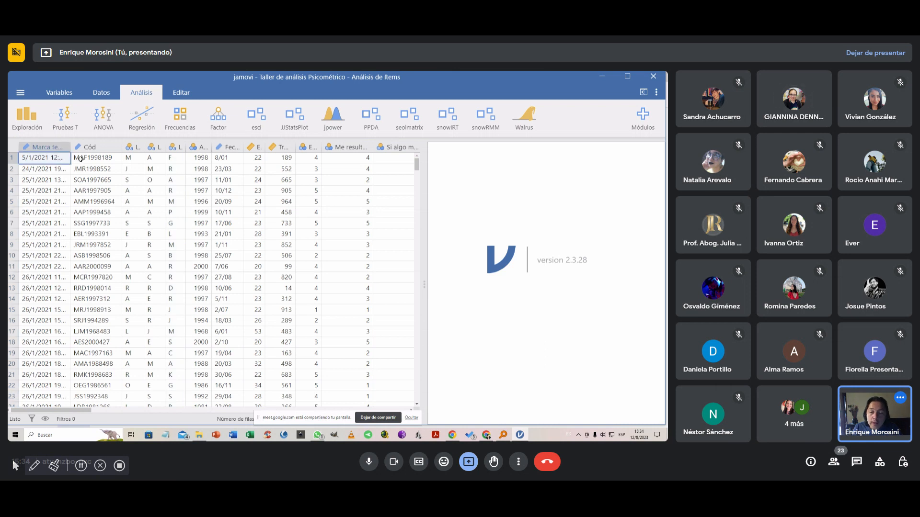
click(81, 158)
click(137, 158)
click(156, 158)
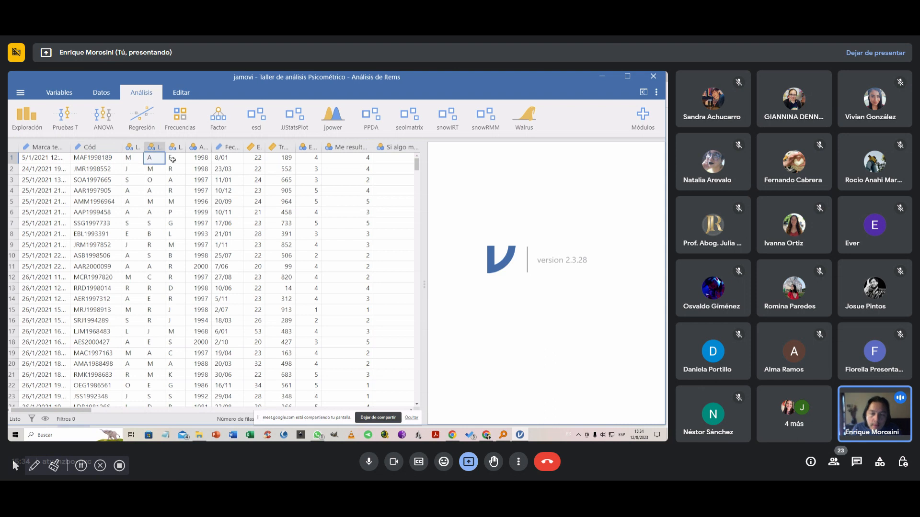
click(176, 159)
click(199, 158)
click(226, 158)
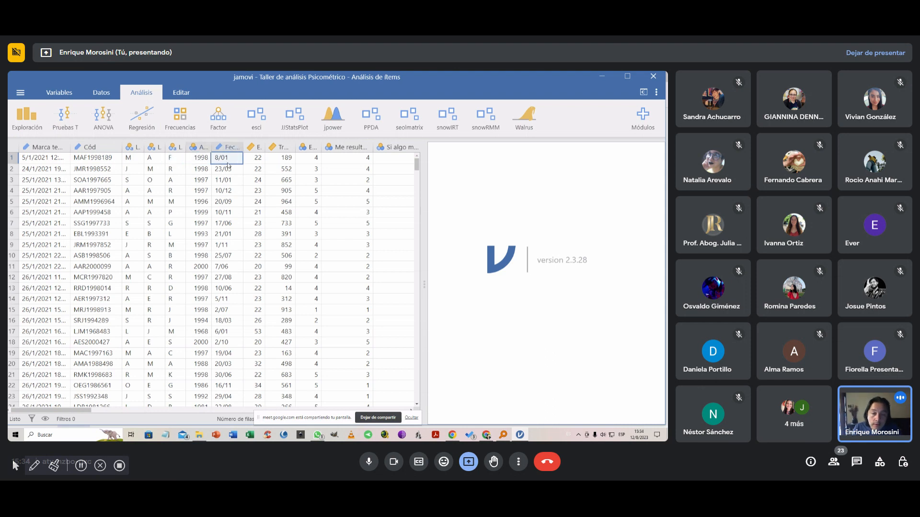
Step: Point out the rest of the first record's cells in turn, up to the item column beginning "Siempre"
click(258, 158)
click(286, 158)
click(309, 169)
click(317, 158)
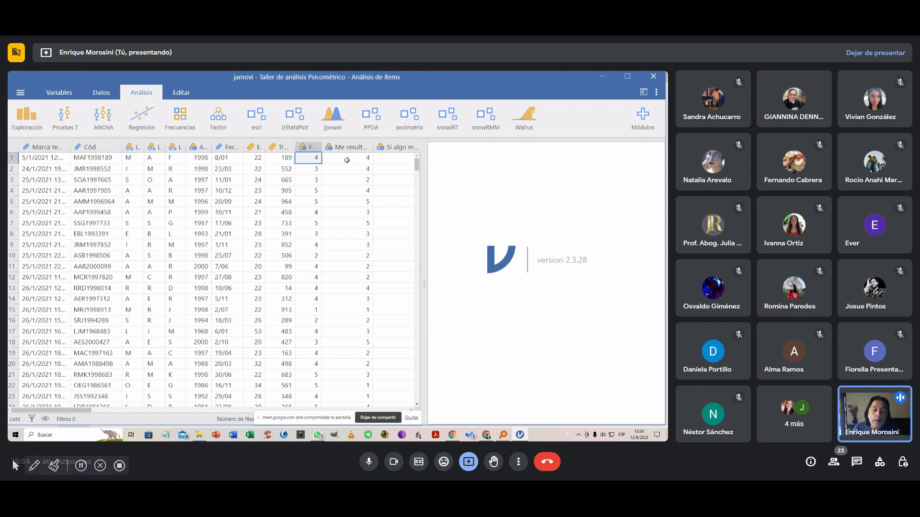
click(352, 159)
click(391, 158)
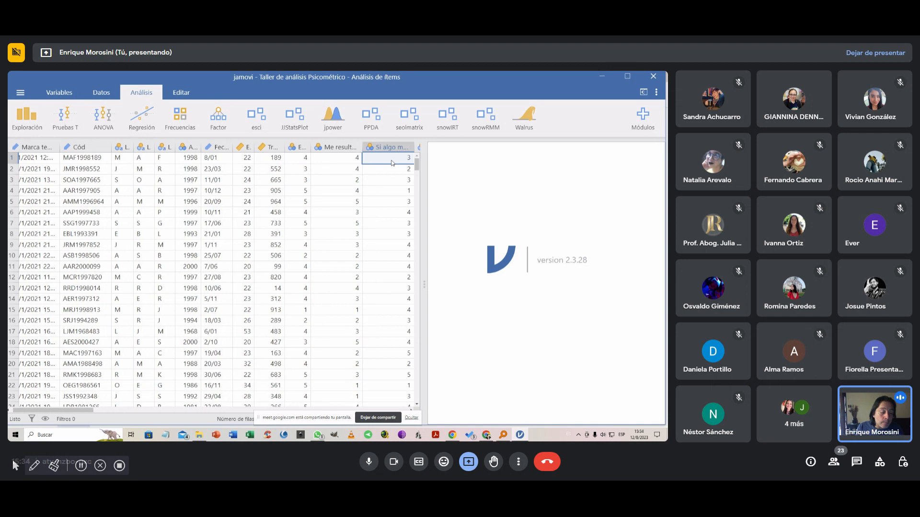
key(Right)
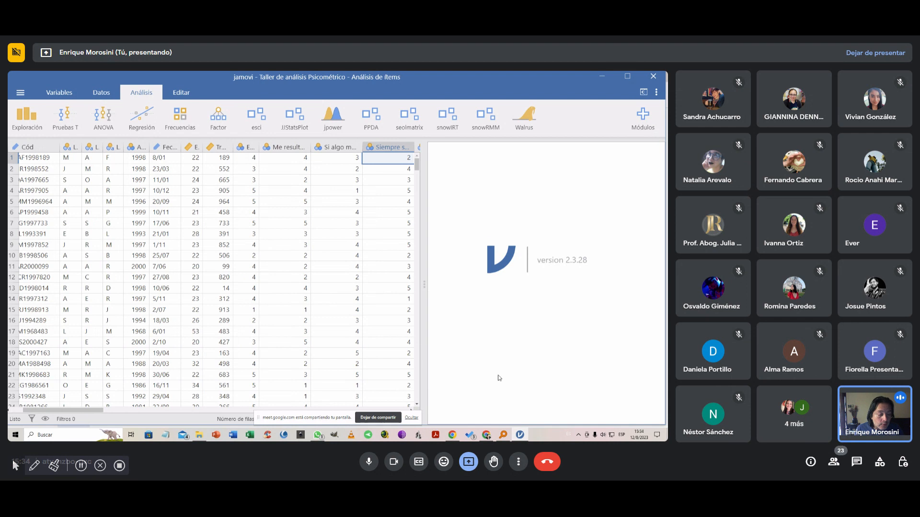
Step: Switch back to the browser and search Google Drive for "OPTIMIS"
click(487, 435)
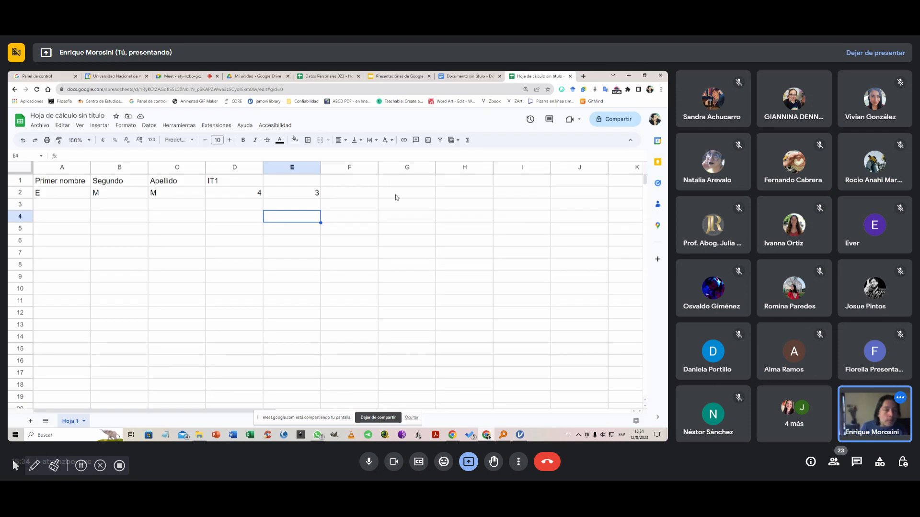
click(241, 74)
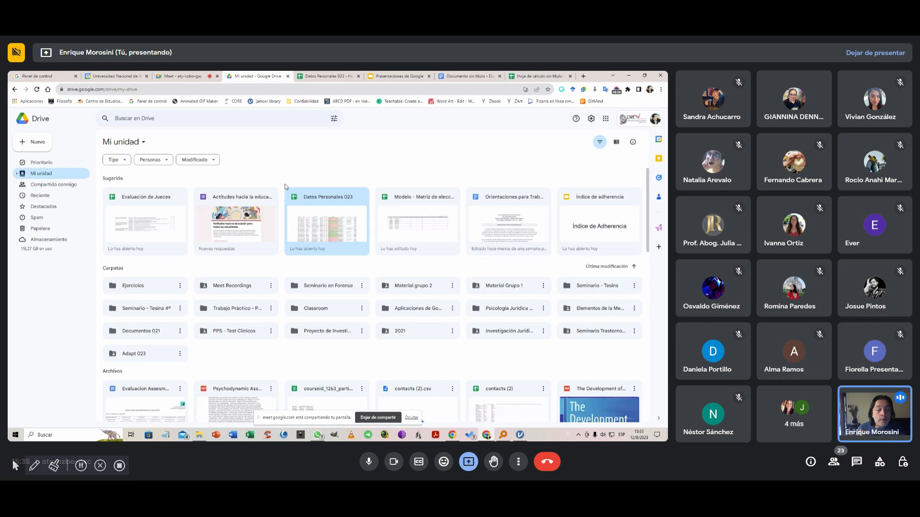
scroll(306, 309, down, 1)
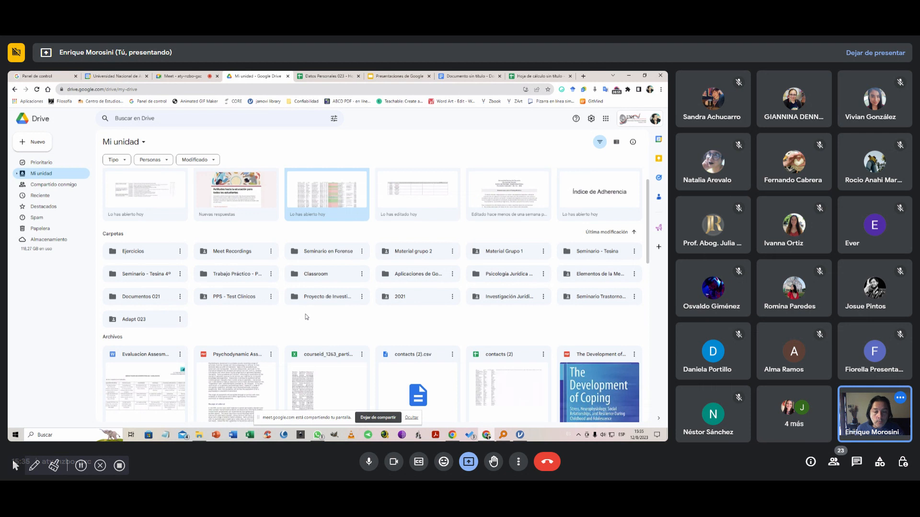
scroll(306, 316, up, 1)
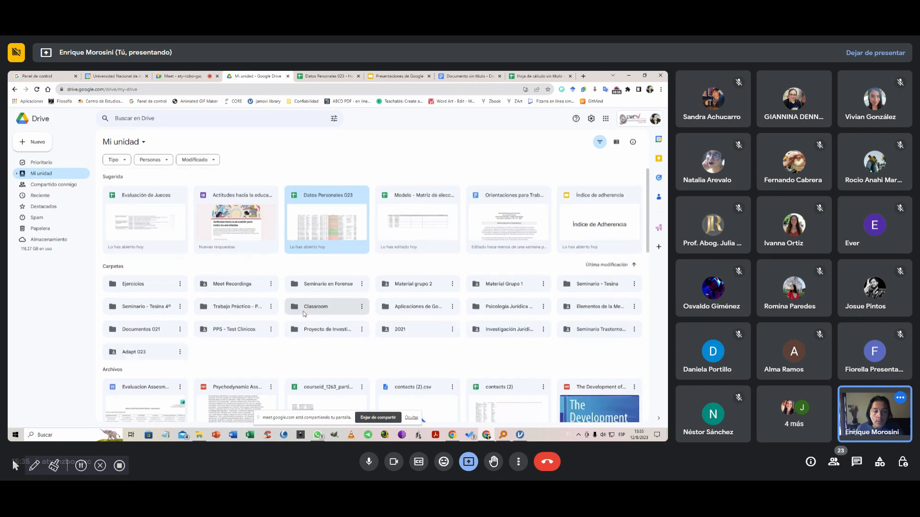
click(226, 117)
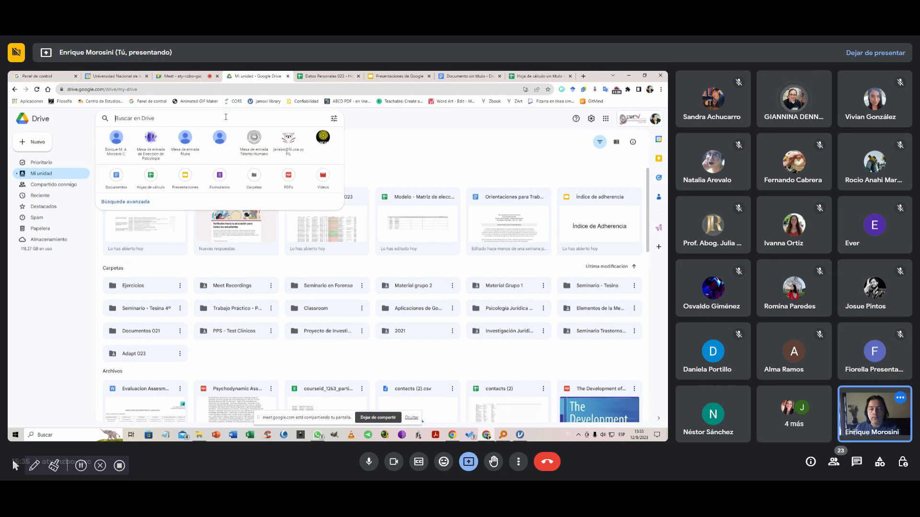
text(OPTIMIS)
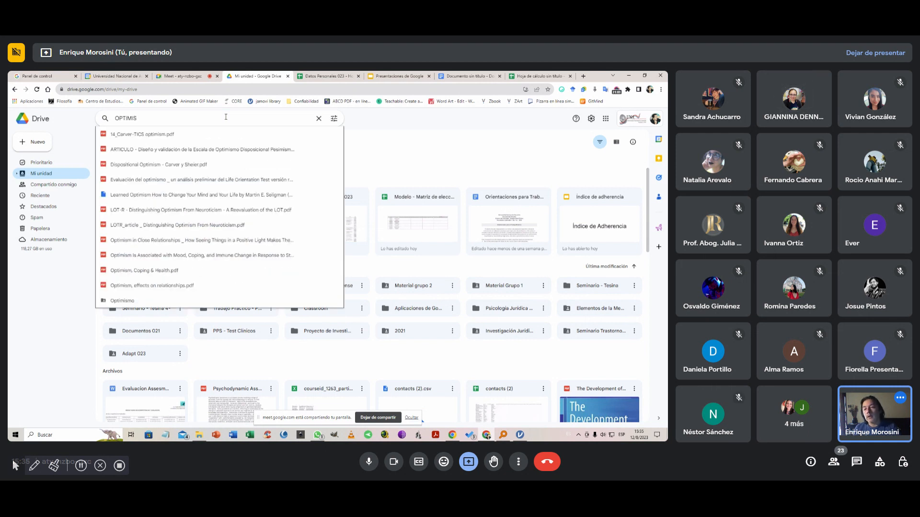
key(Return)
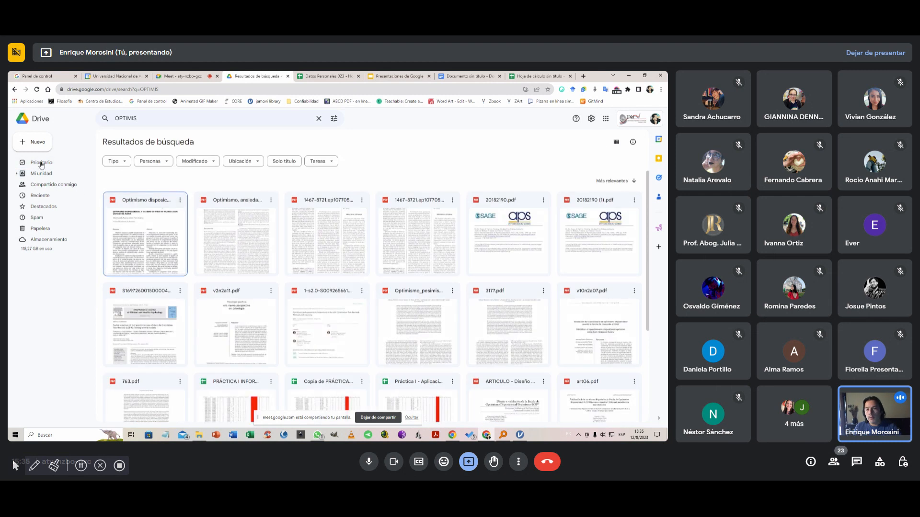
Step: Return to Mi unidad and run an advanced search limited to files of type Formularios
click(46, 176)
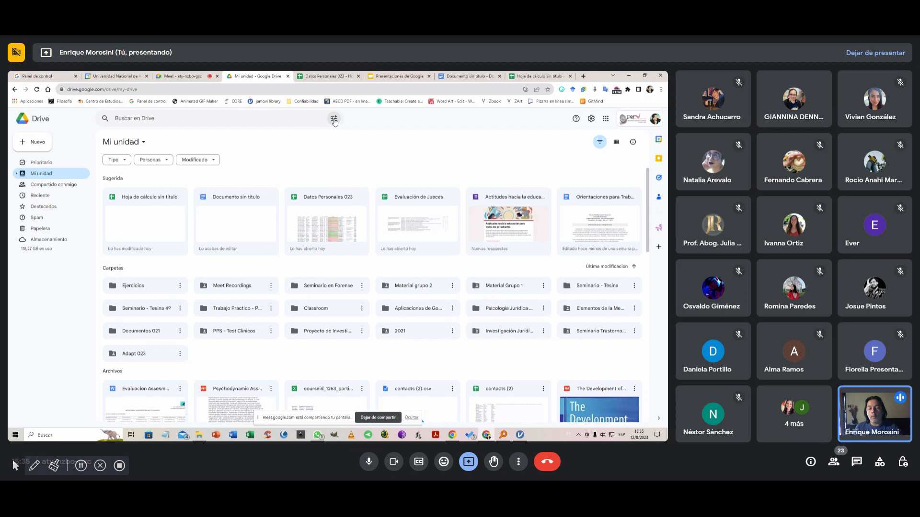
click(333, 119)
key(Escape)
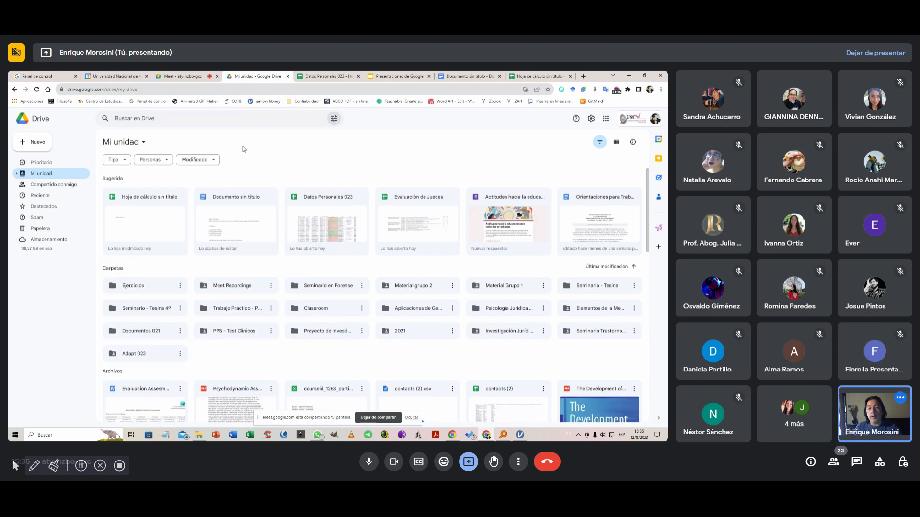
click(334, 119)
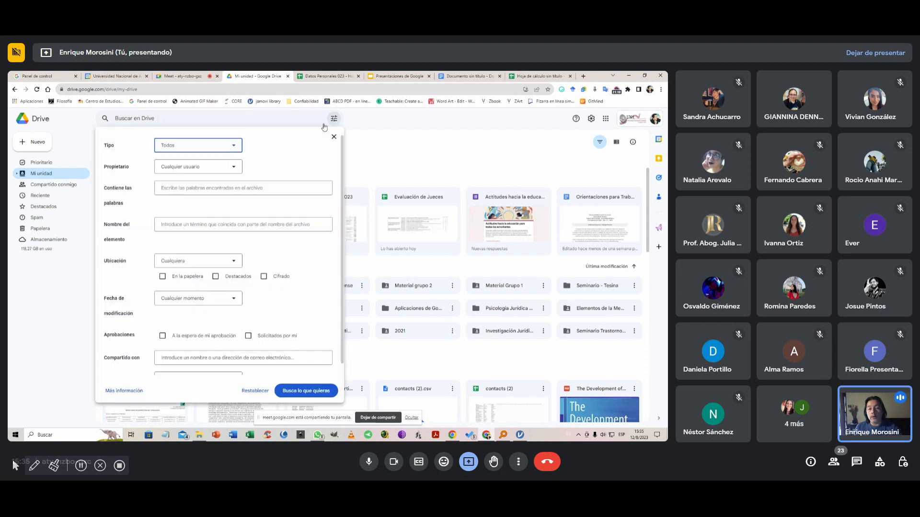
click(235, 148)
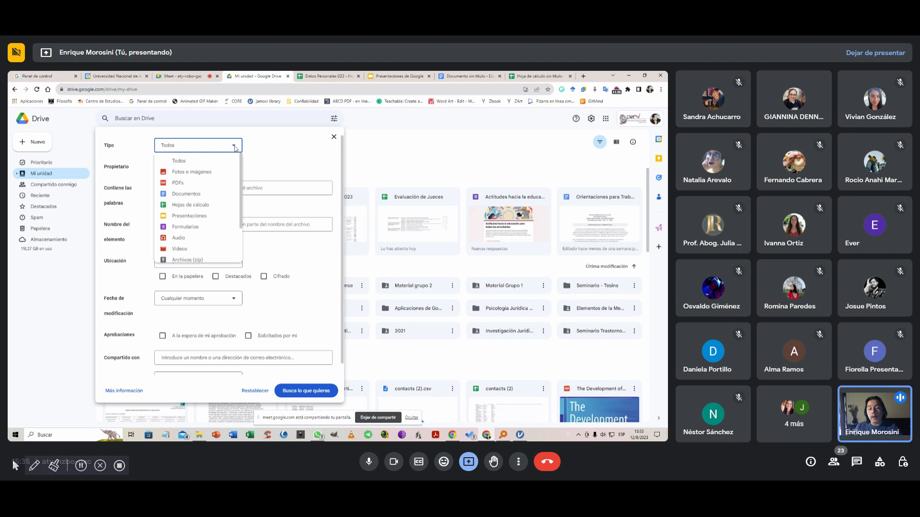
click(191, 226)
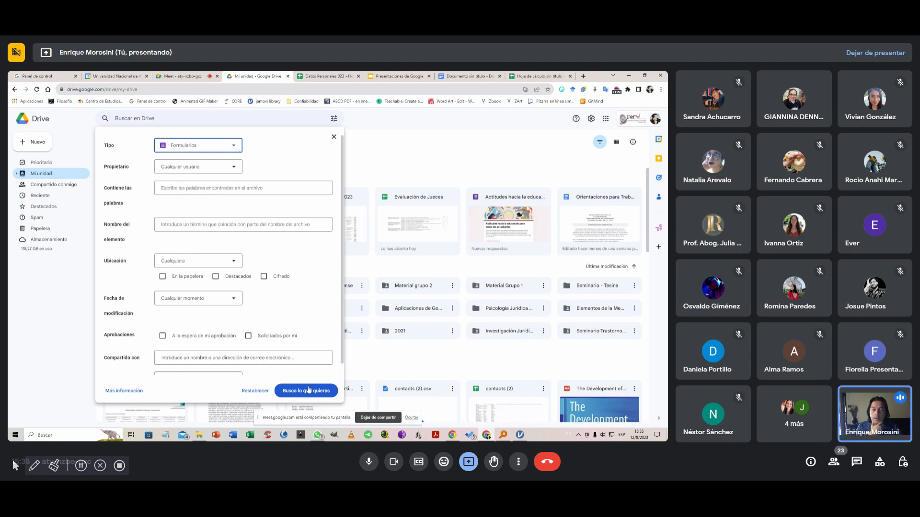
click(309, 389)
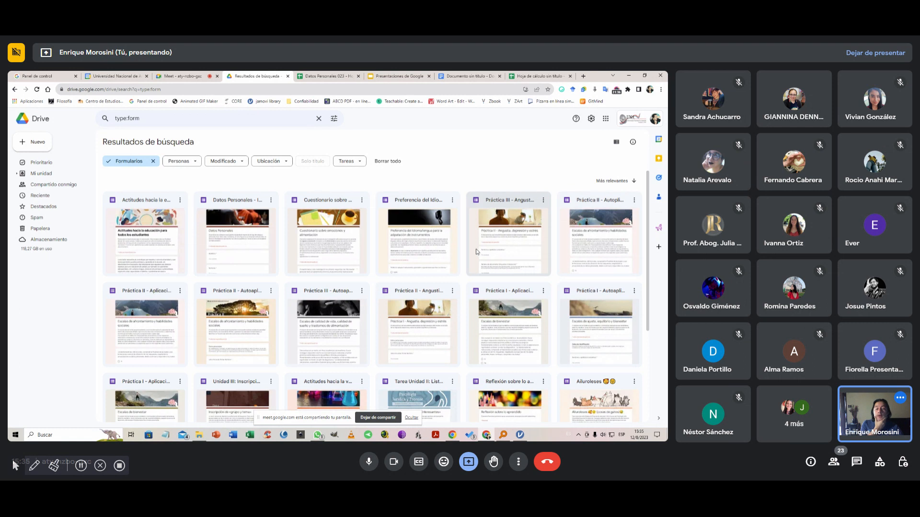
Step: Find the form "Cuestionarios de situaciones personales, emocionales y sociales" among the Formularios results and open it
scroll(508, 237, down, 1)
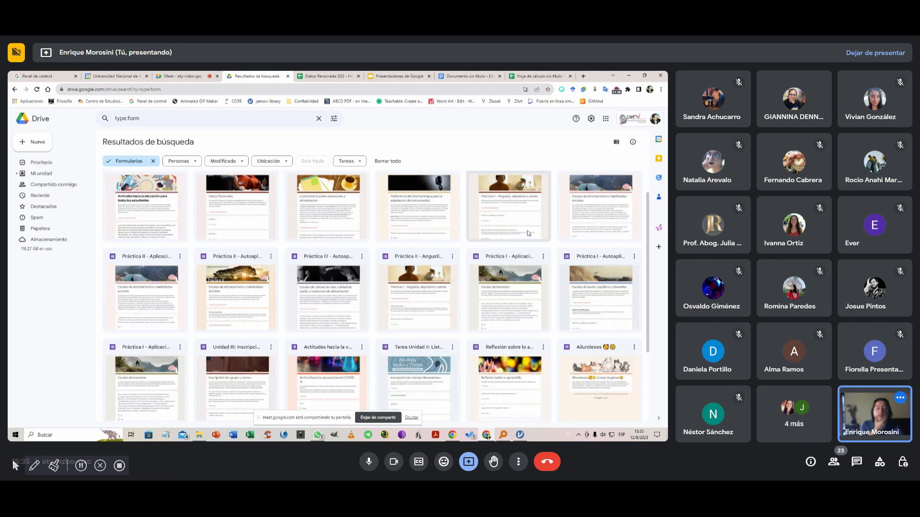
scroll(523, 233, down, 1)
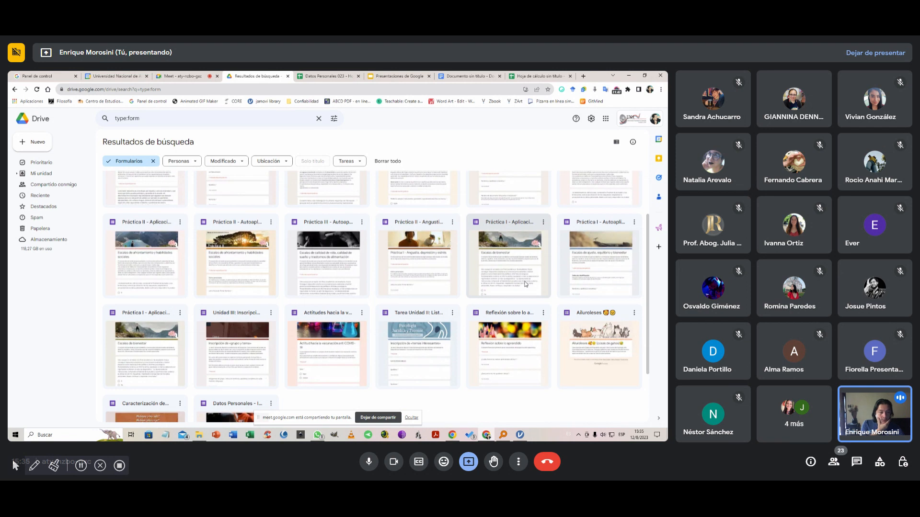
scroll(527, 282, down, 1)
scroll(528, 285, down, 2)
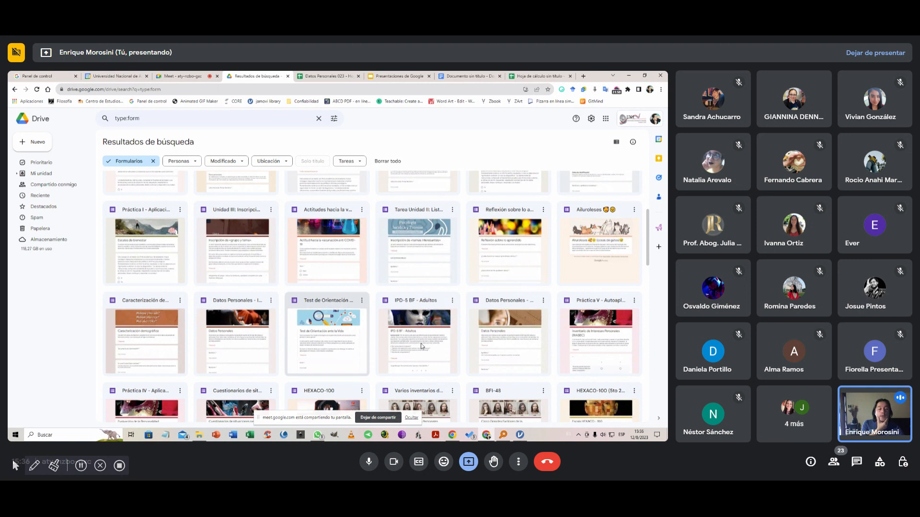
scroll(431, 343, down, 1)
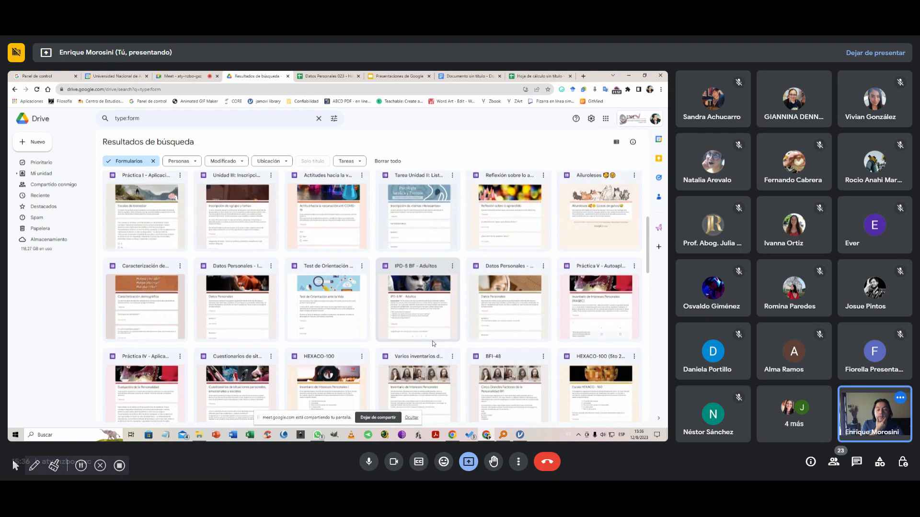
scroll(432, 342, down, 1)
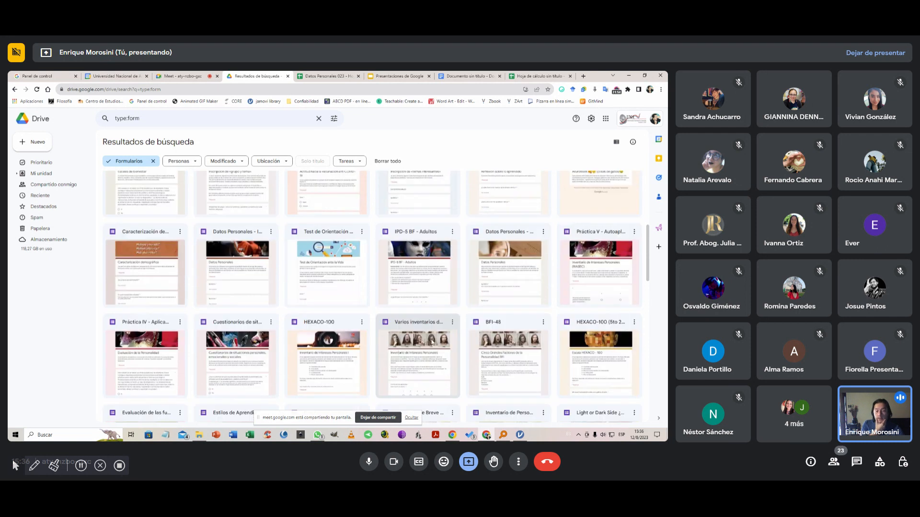
double_click(238, 368)
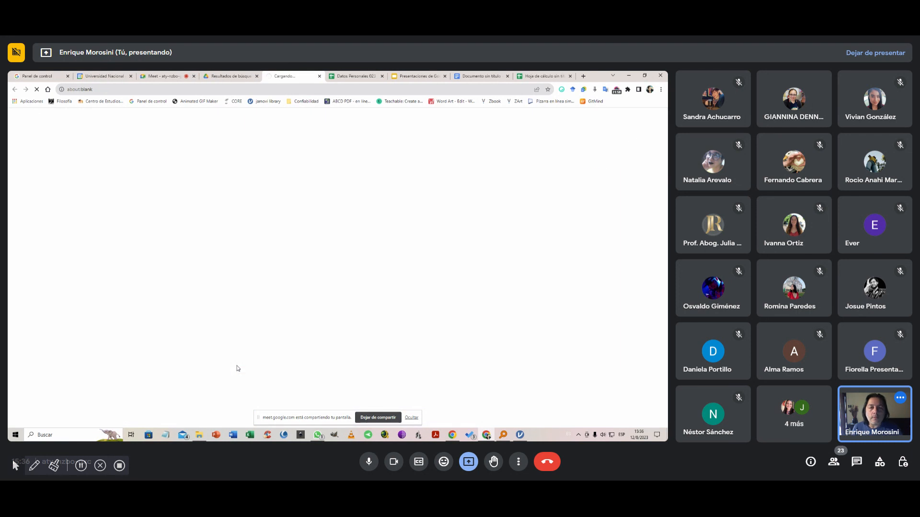
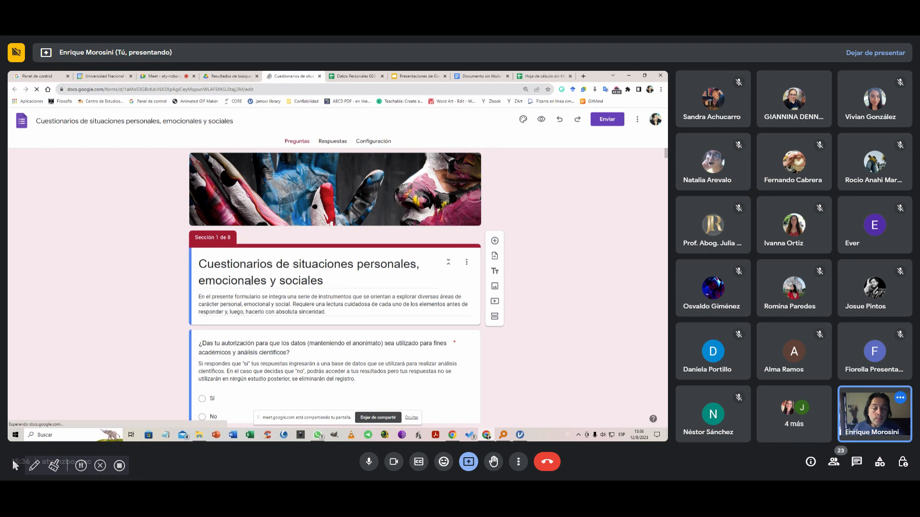
Step: Read through the form's authorization and consent questions and the Datos personales section, up to Sexo and Nivel de estudios
scroll(246, 275, down, 1)
scroll(245, 277, down, 2)
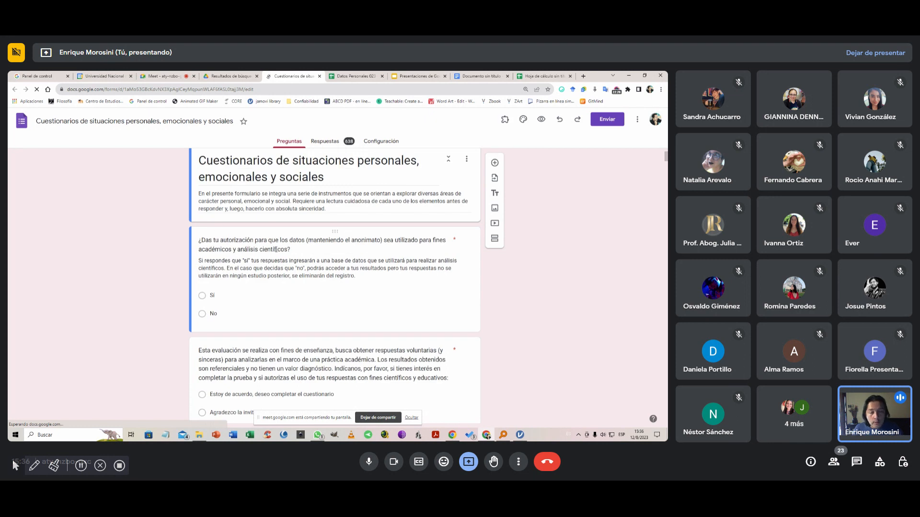
scroll(288, 247, down, 3)
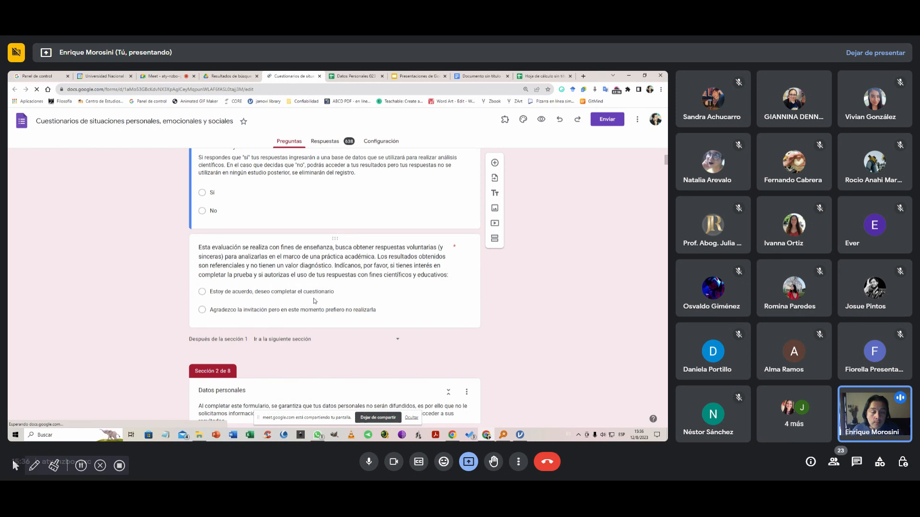
scroll(314, 302, down, 1)
scroll(316, 307, down, 2)
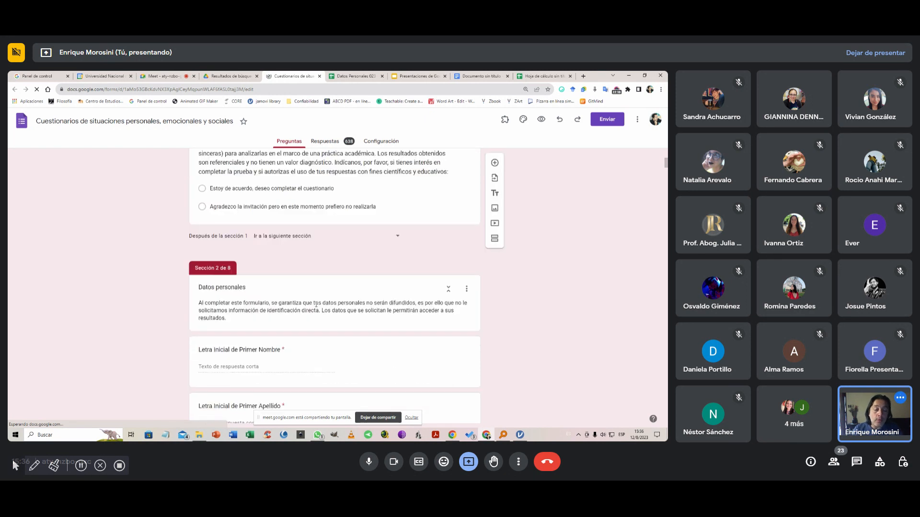
scroll(311, 303, down, 1)
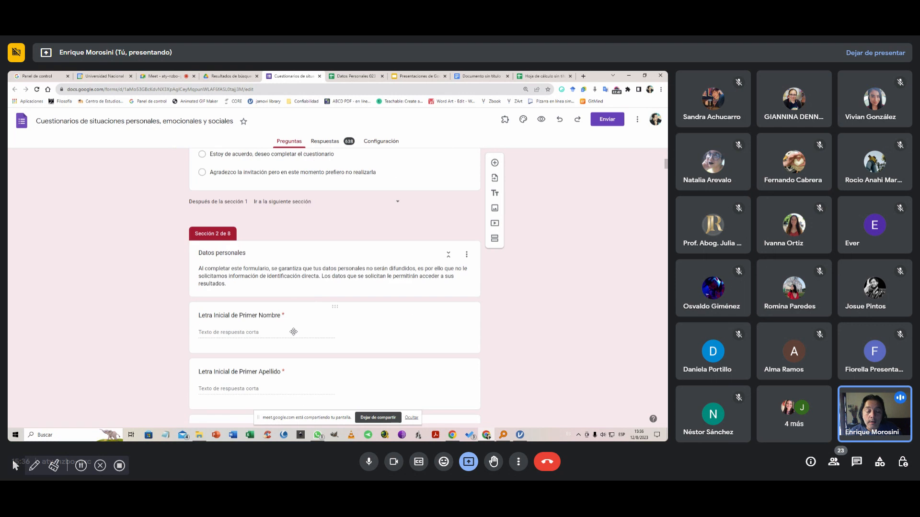
scroll(294, 334, down, 1)
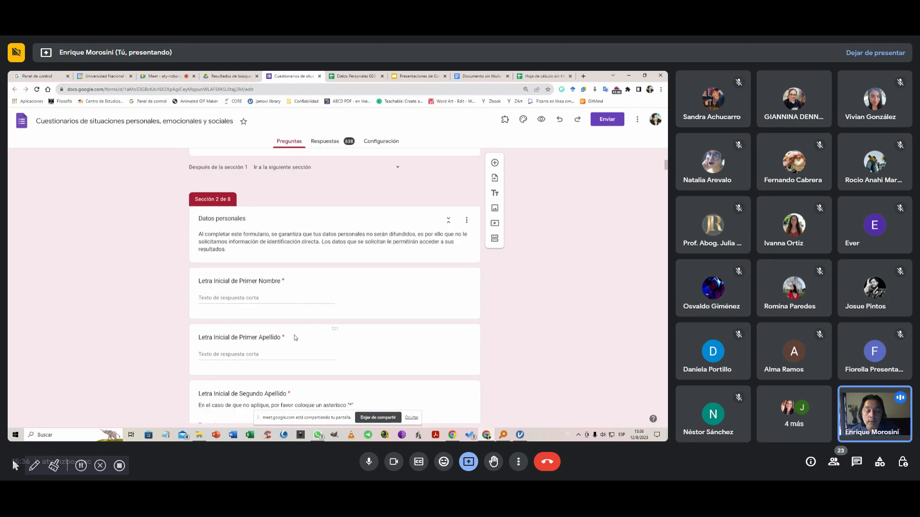
scroll(296, 338, down, 3)
scroll(299, 337, down, 1)
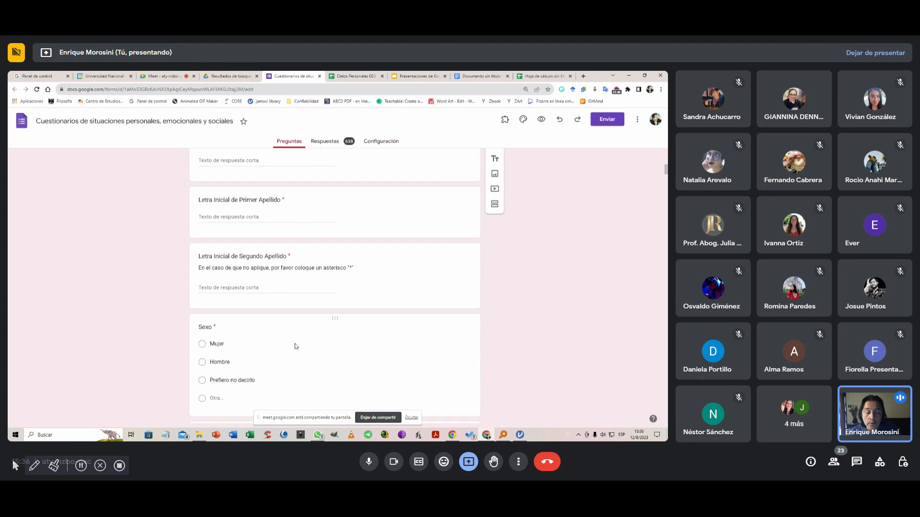
scroll(296, 344, down, 2)
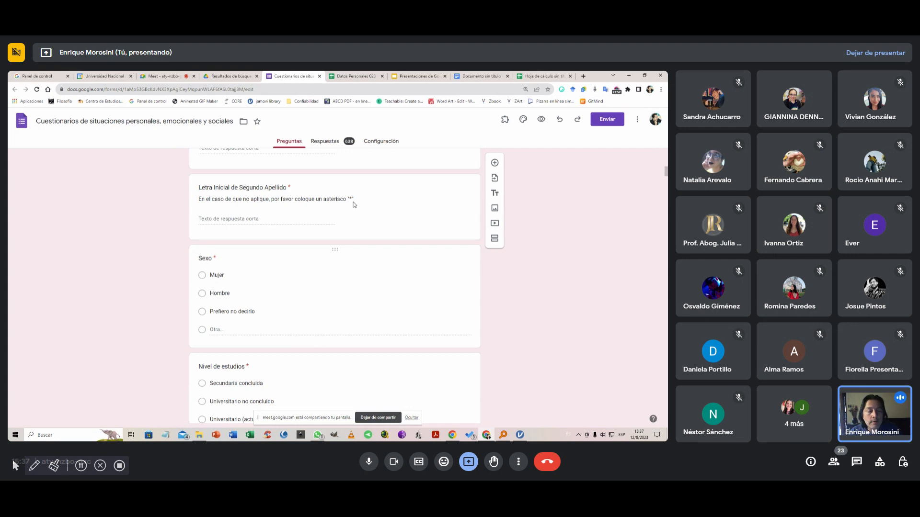
Step: Open the form's linked response spreadsheet and point out the first record's surname initials, document digits and Código cells
click(331, 142)
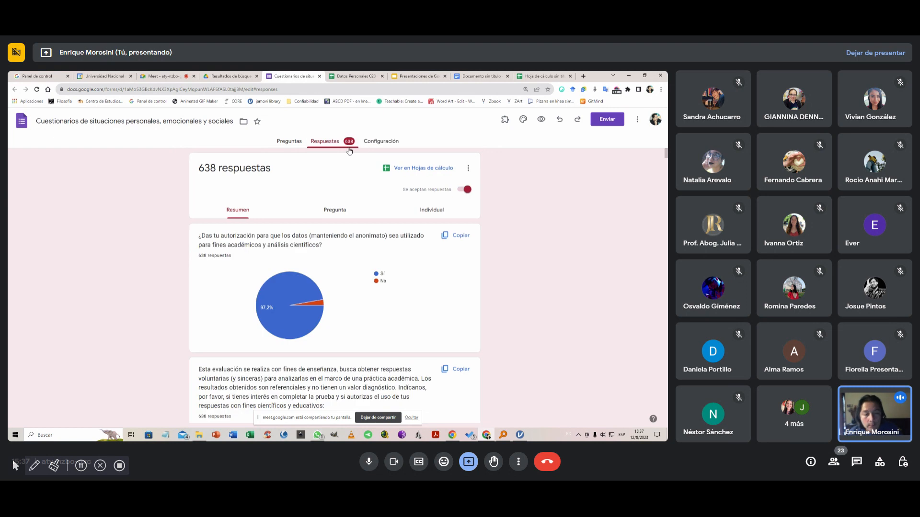
click(408, 169)
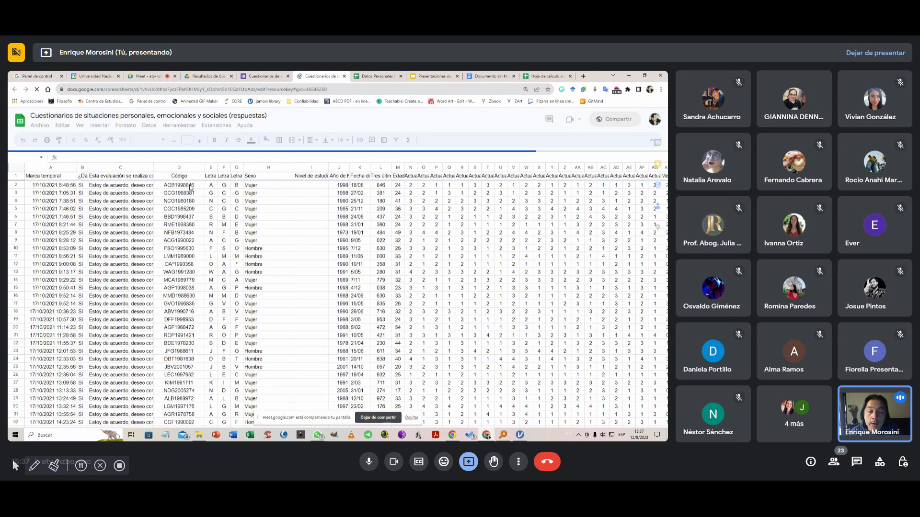
click(225, 185)
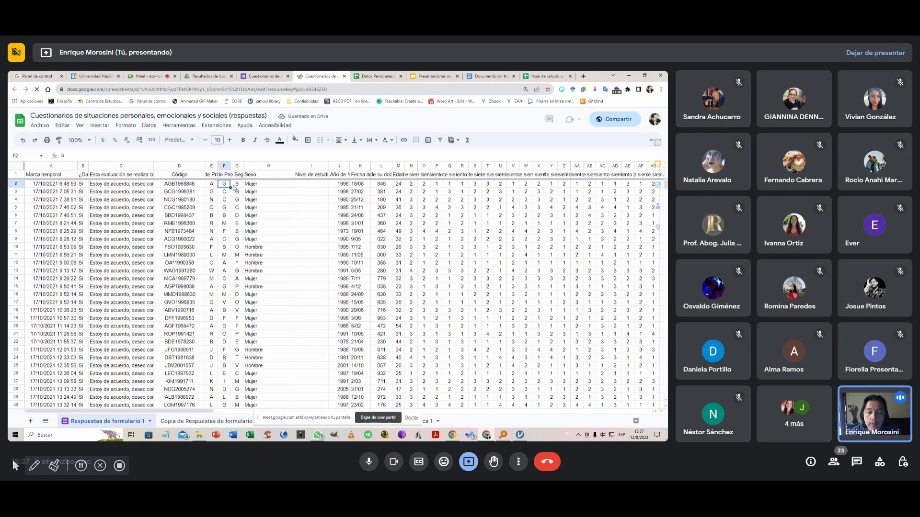
click(234, 187)
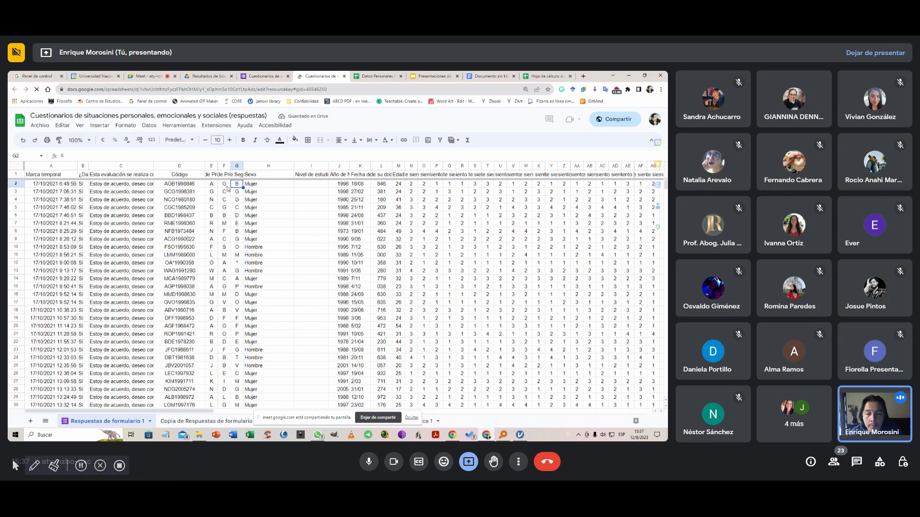
click(381, 186)
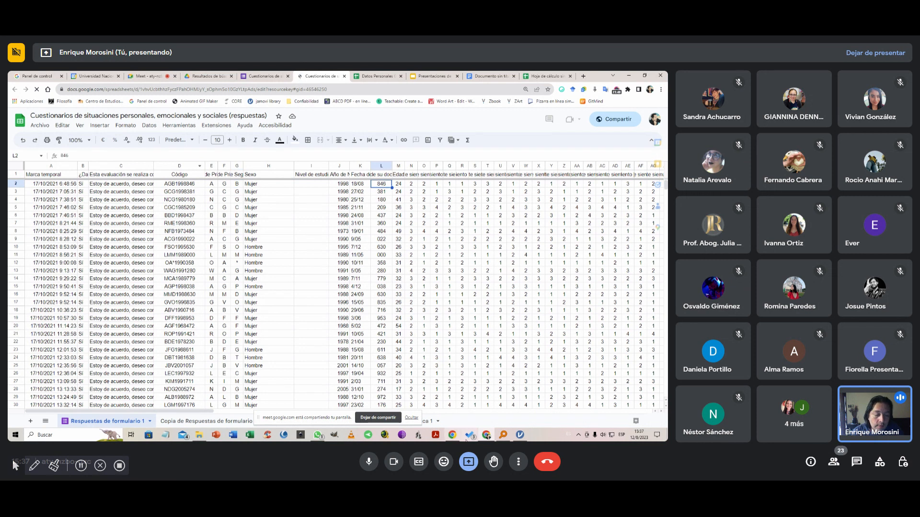
click(192, 184)
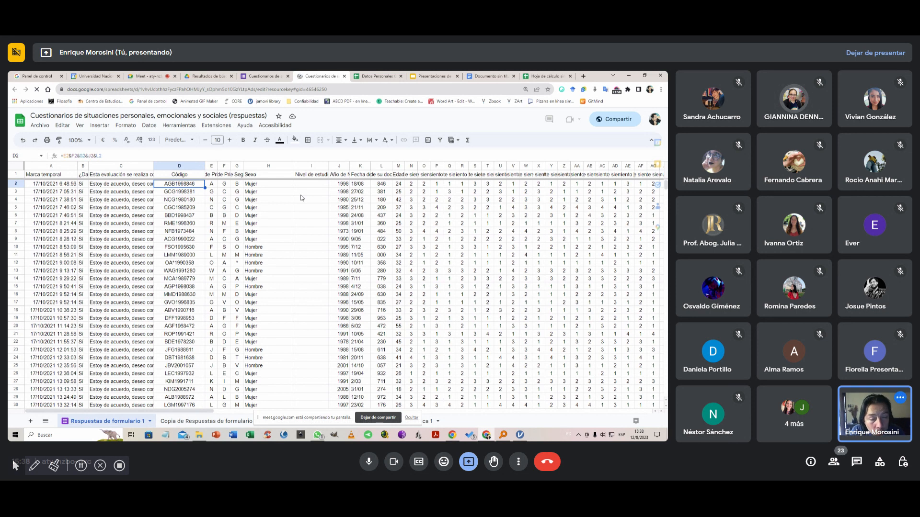
Step: Show the file formats available for downloading the response spreadsheet without downloading it
click(40, 127)
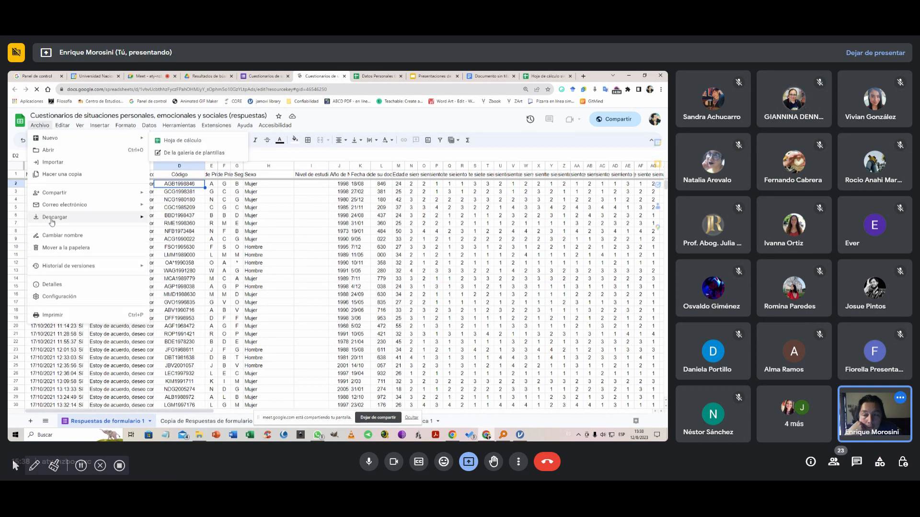
mouse_move(52, 222)
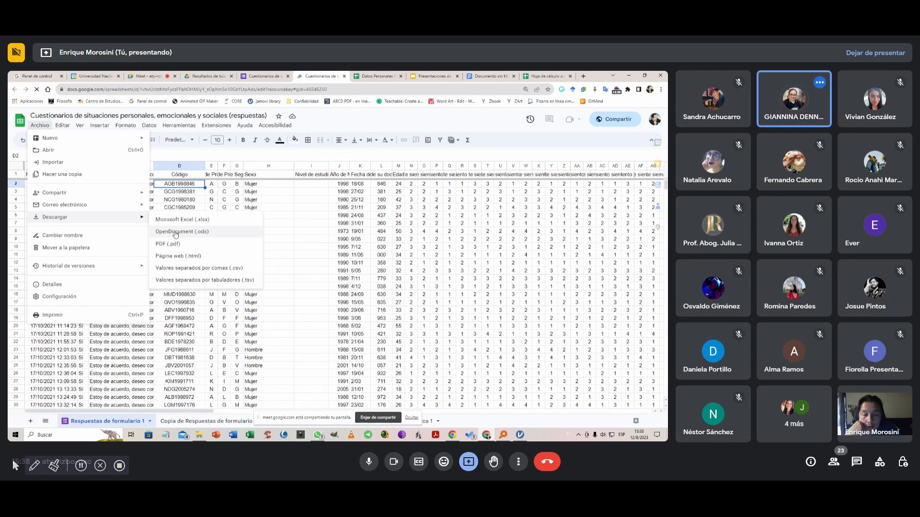
click(286, 193)
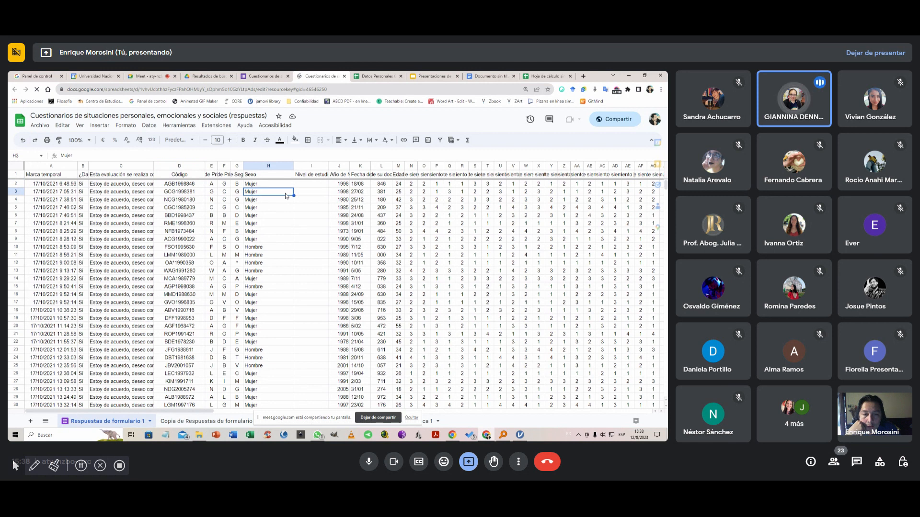
Step: Return to the form and show its questions, followed by the summary charts of its responses
click(266, 74)
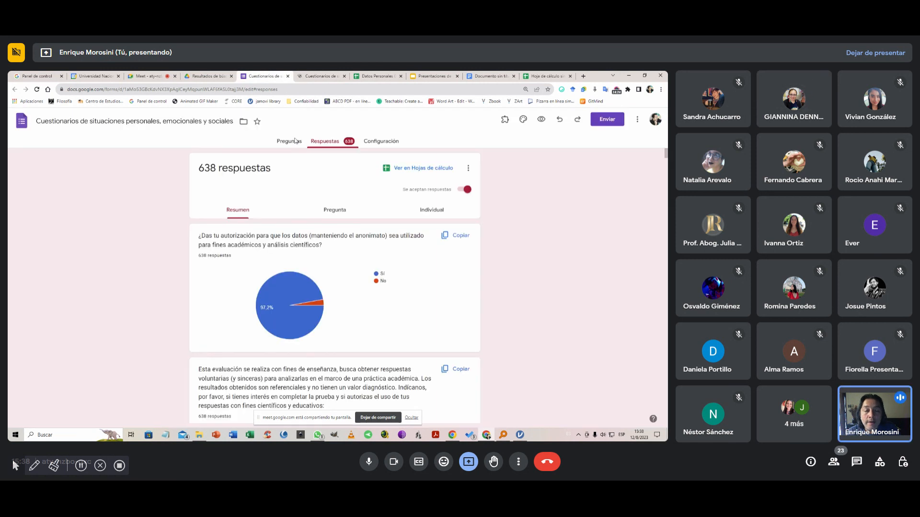
click(294, 142)
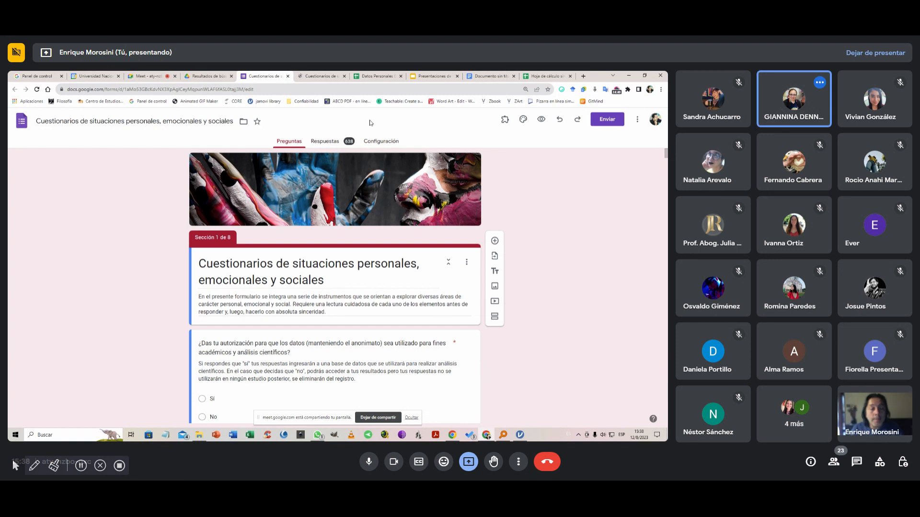
key(ctrl+plus)
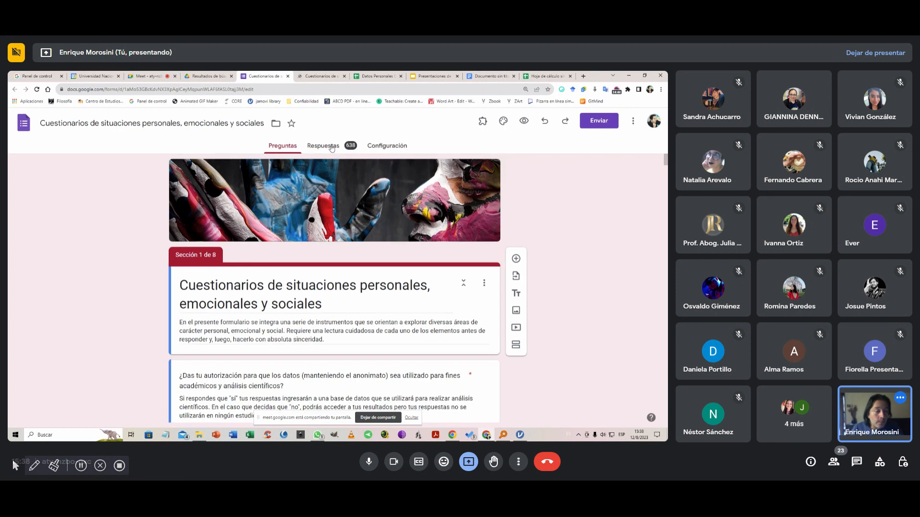
click(356, 146)
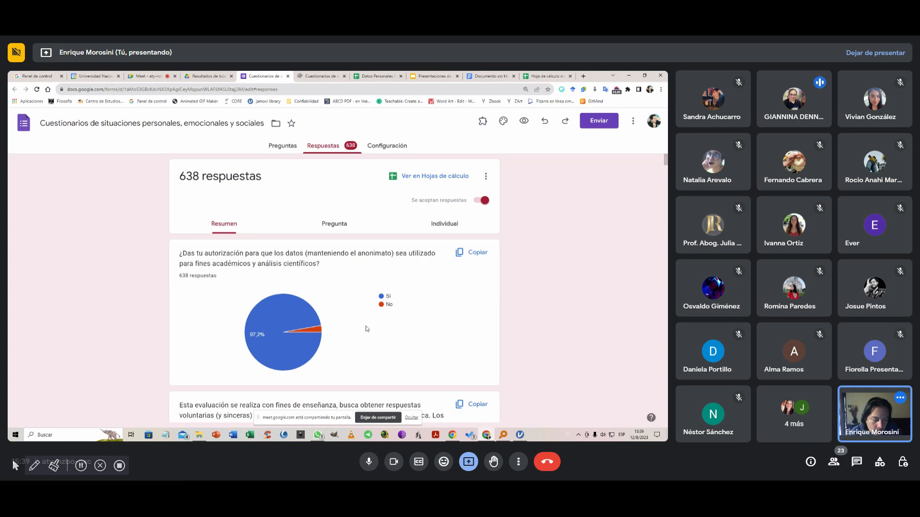
scroll(366, 329, down, 3)
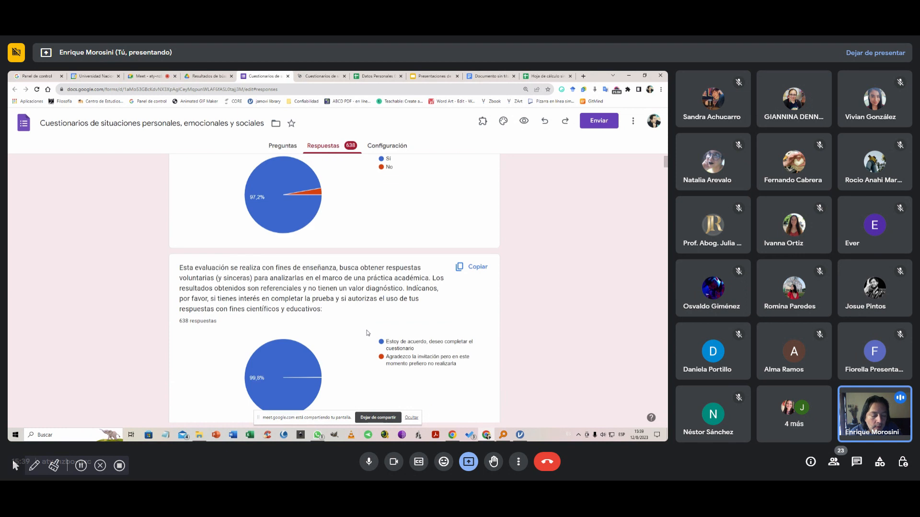
scroll(364, 325, up, 3)
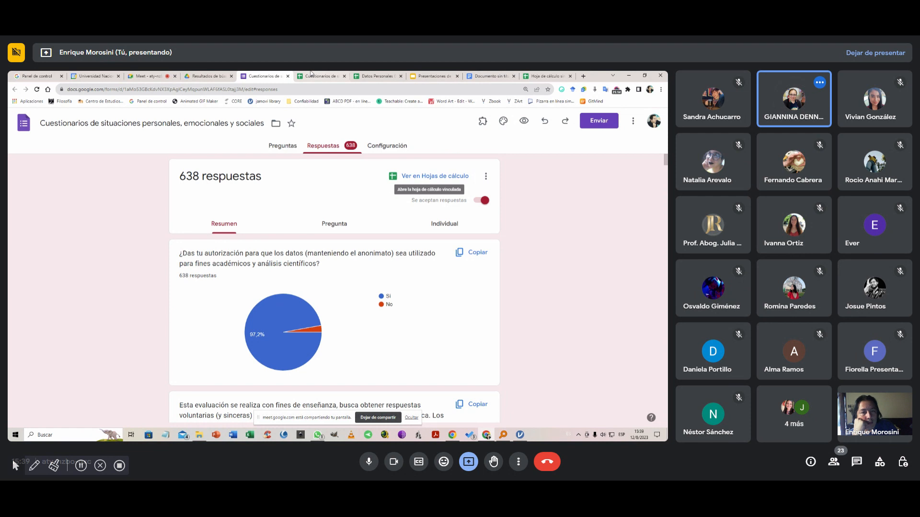
Step: Return to the response spreadsheet and point out the Código column and the first record's Código and Edad formulas
click(310, 75)
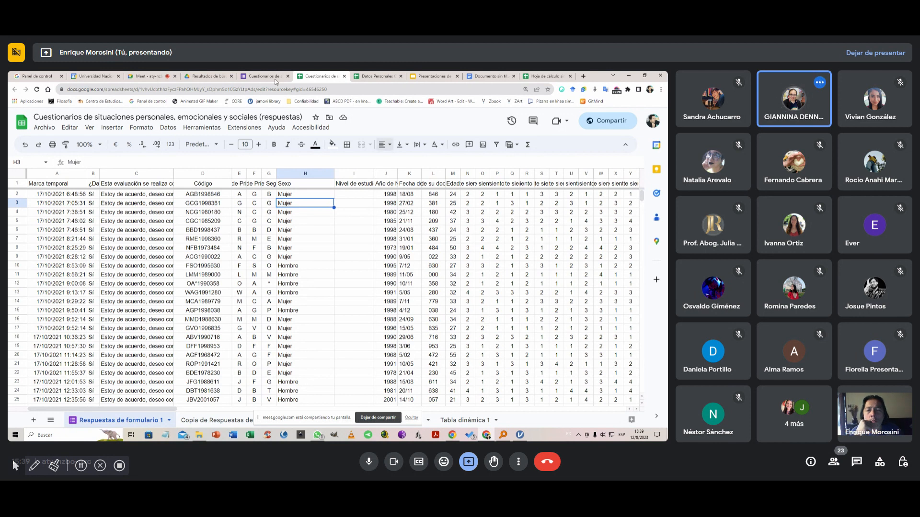
click(204, 195)
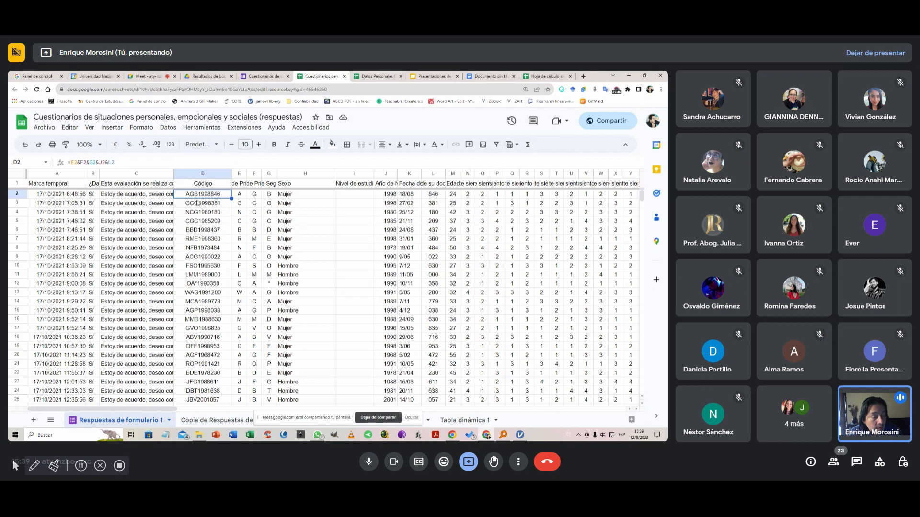
click(204, 174)
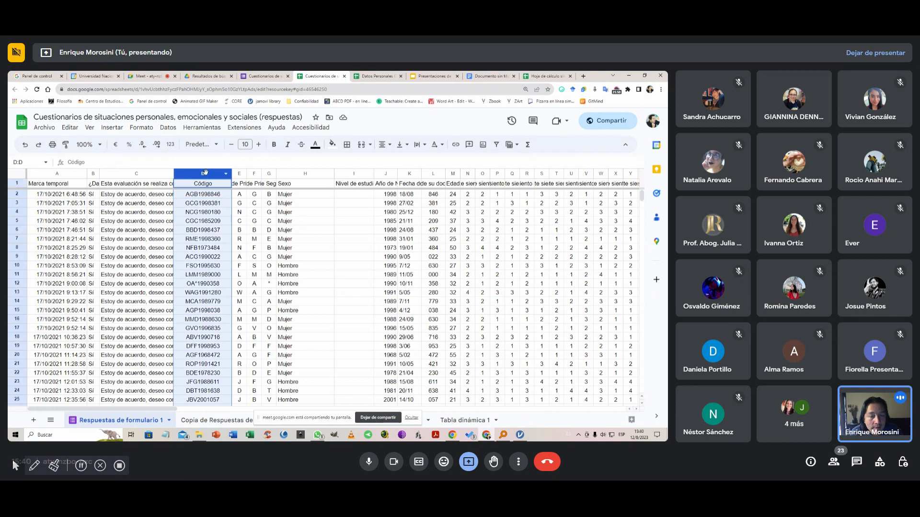
right_click(207, 194)
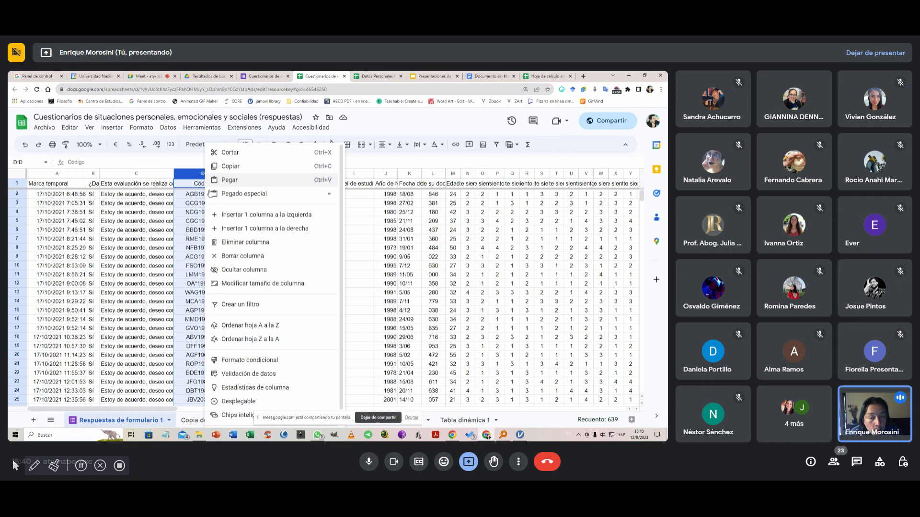
click(179, 195)
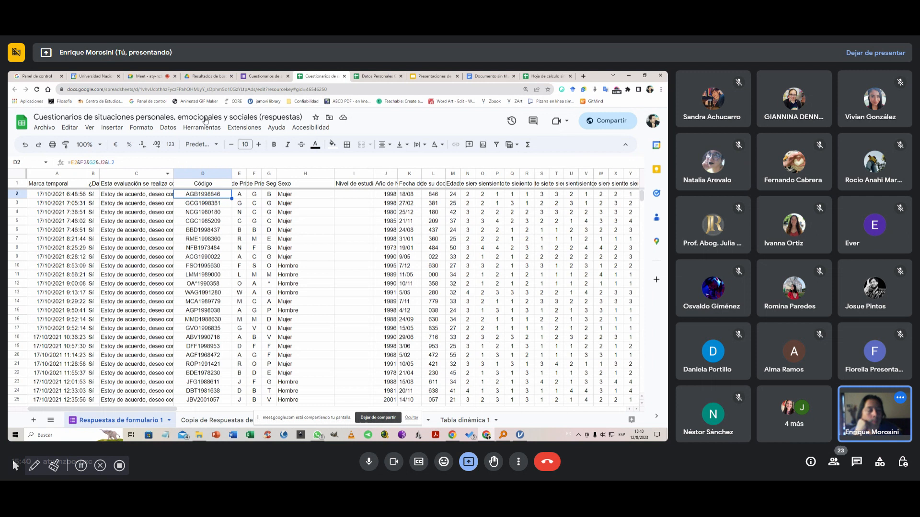
click(455, 194)
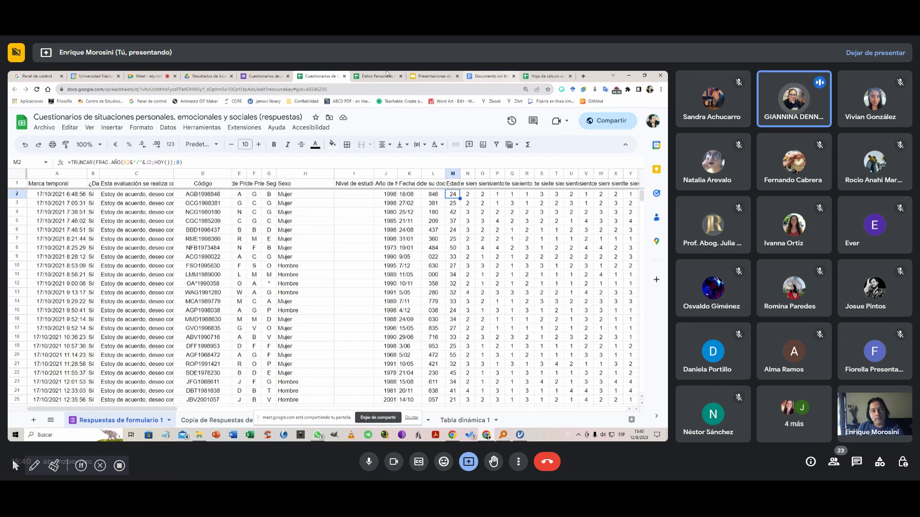
Step: Close the response spreadsheet, form, Datos Personales spreadsheet and Presentaciones pages, keeping the untitled document and untitled spreadsheet open
click(345, 77)
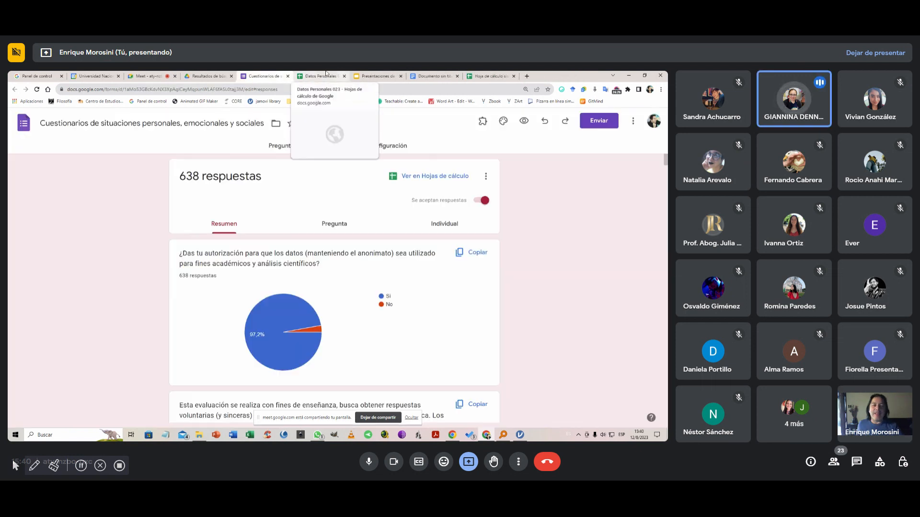
click(332, 75)
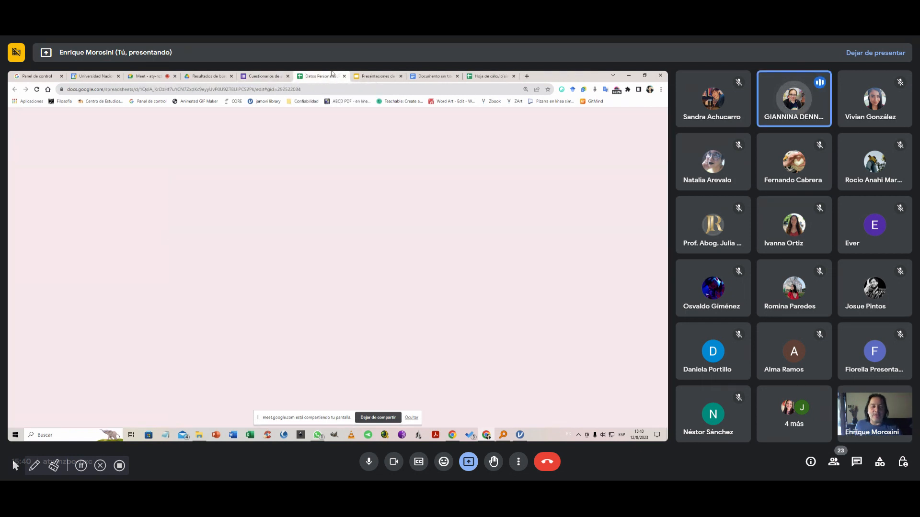
click(261, 81)
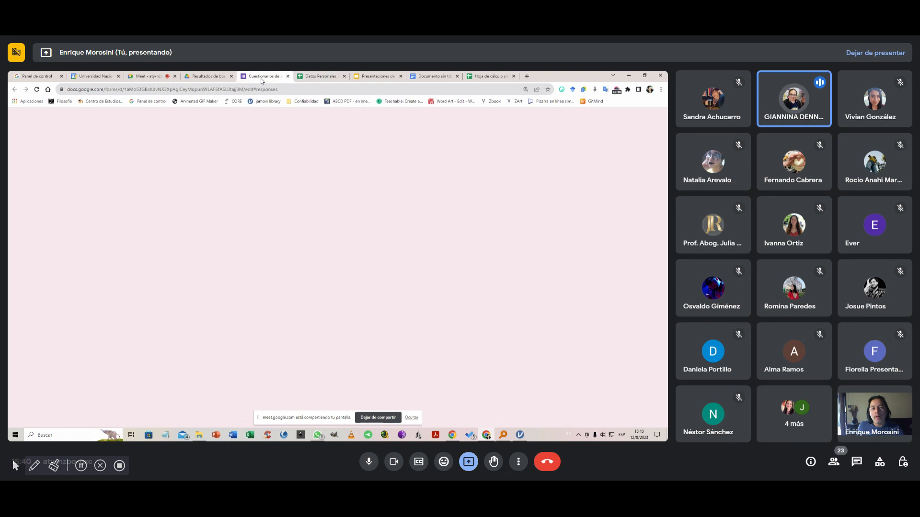
click(288, 76)
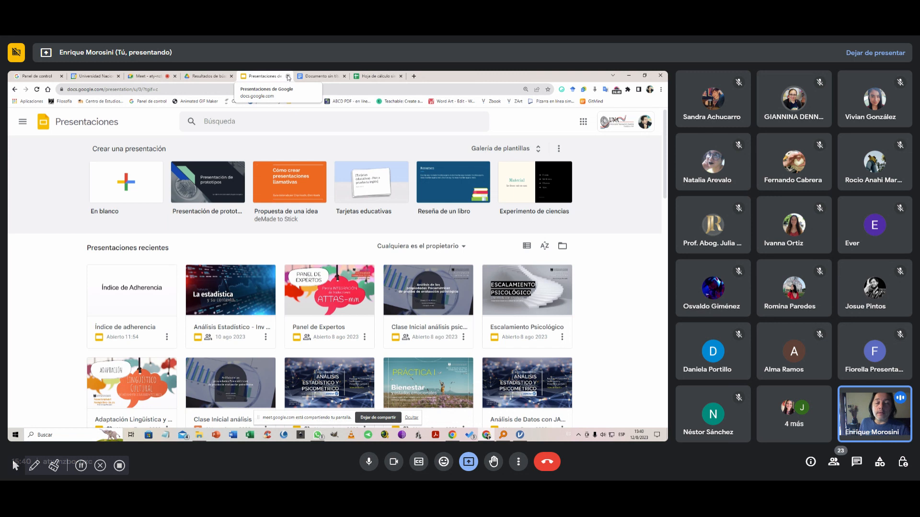
click(288, 77)
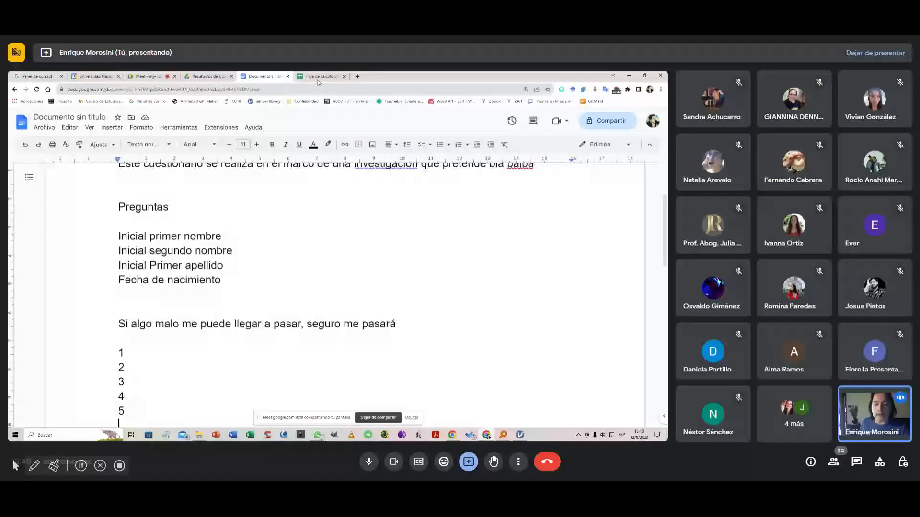
click(318, 81)
click(263, 76)
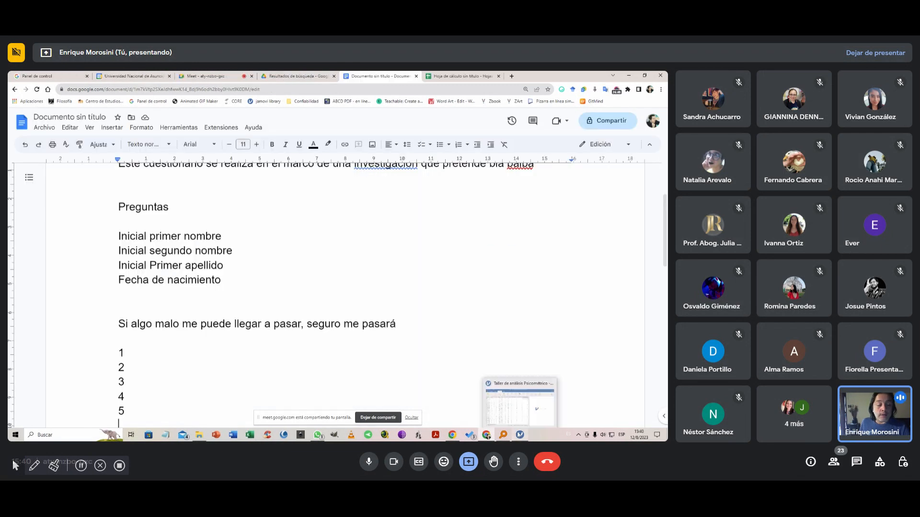
Step: Switch to jamovi and narrow the questionnaire item columns from the "Me result..." item up to the one before [Asustado]
click(509, 400)
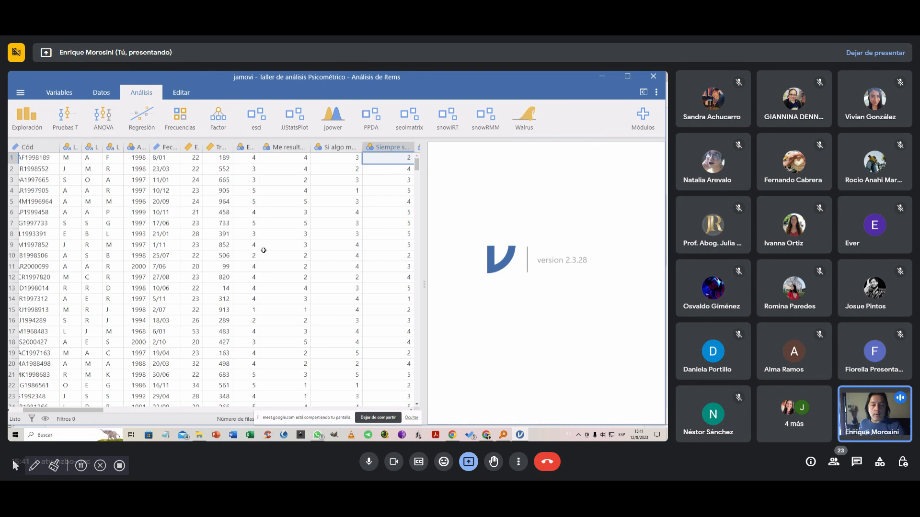
mouse_move(285, 148)
mouse_down()
mouse_move(392, 150)
mouse_move(285, 147)
mouse_up()
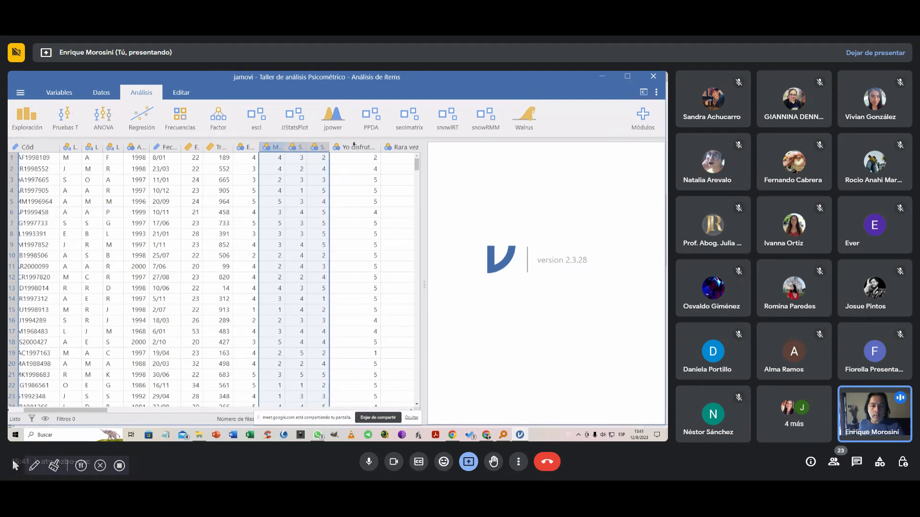
mouse_move(356, 143)
mouse_down()
mouse_move(412, 144)
mouse_move(354, 147)
mouse_up()
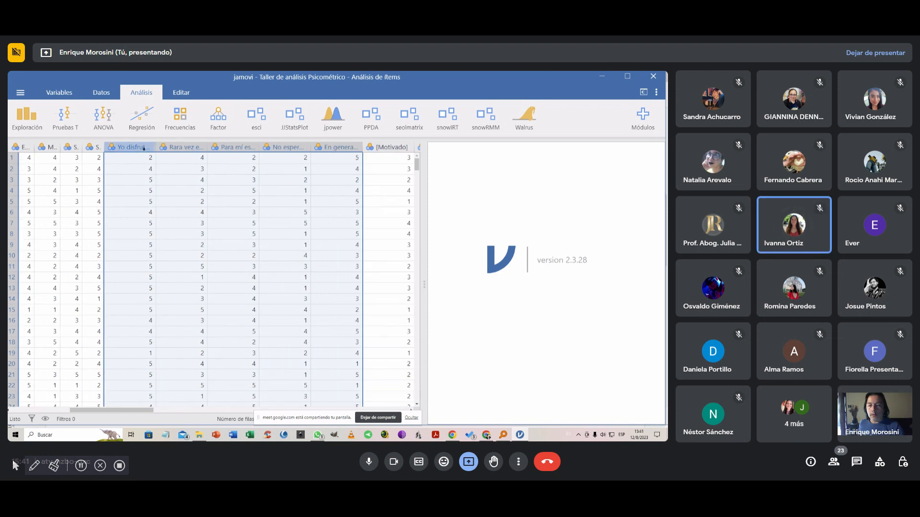
drag(155, 147, 373, 146)
click(336, 149)
click(378, 148)
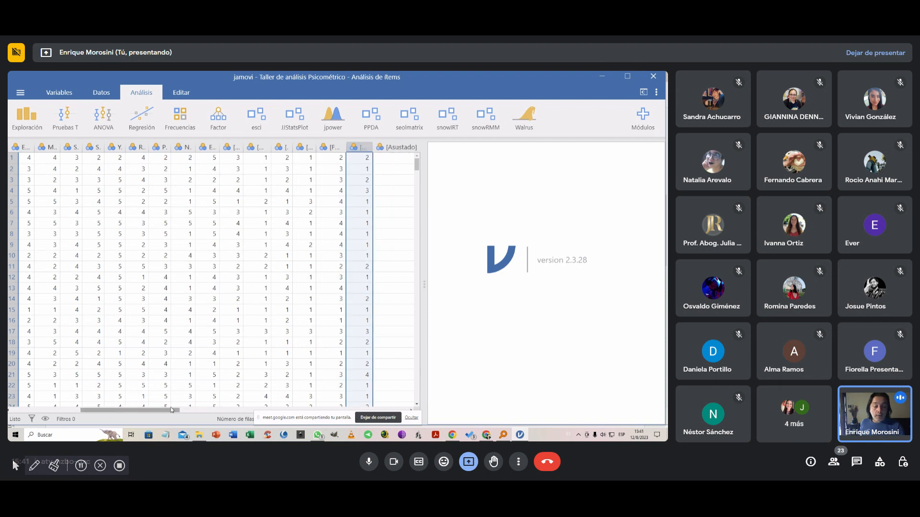
drag(172, 409, 67, 408)
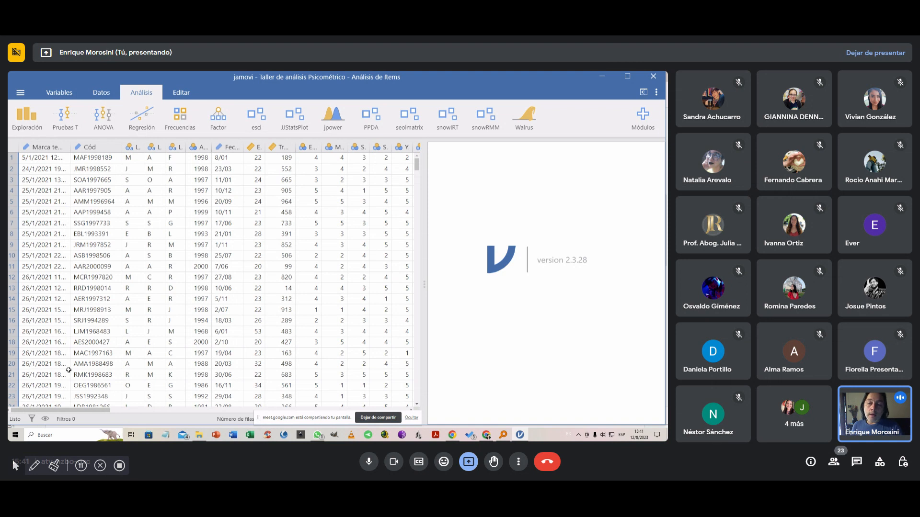
Step: Start a Descriptivas analysis from the Exploración group on the questionnaire data
click(26, 125)
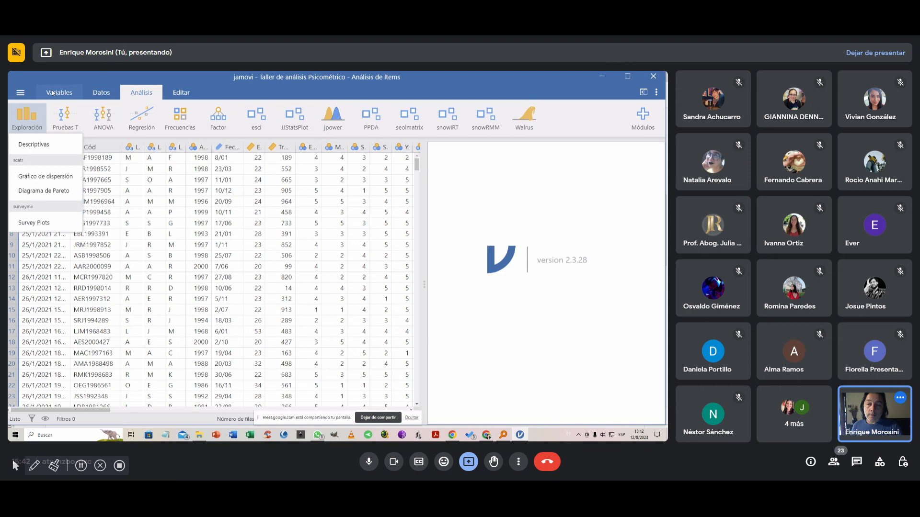
click(152, 91)
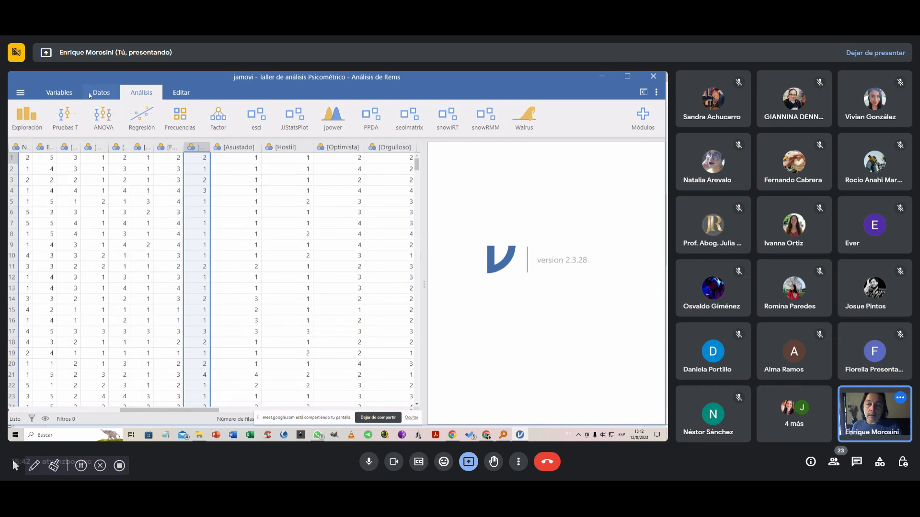
click(36, 117)
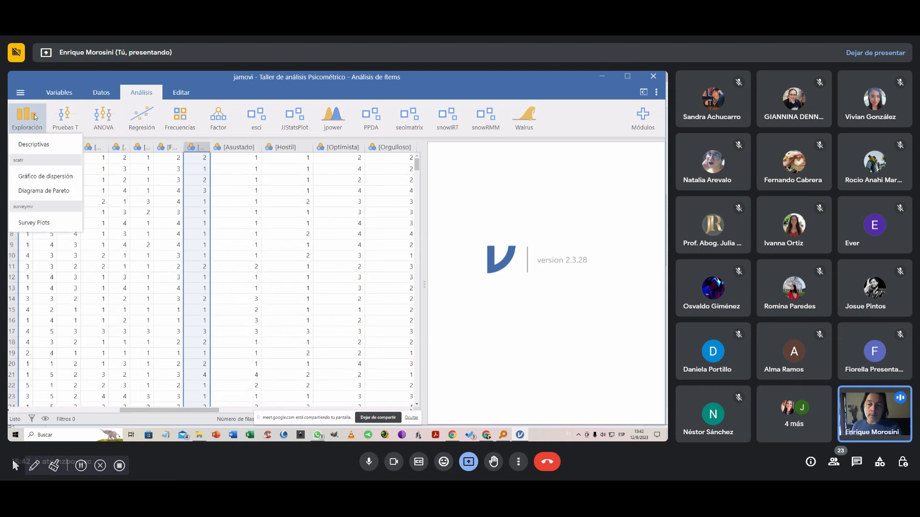
click(18, 146)
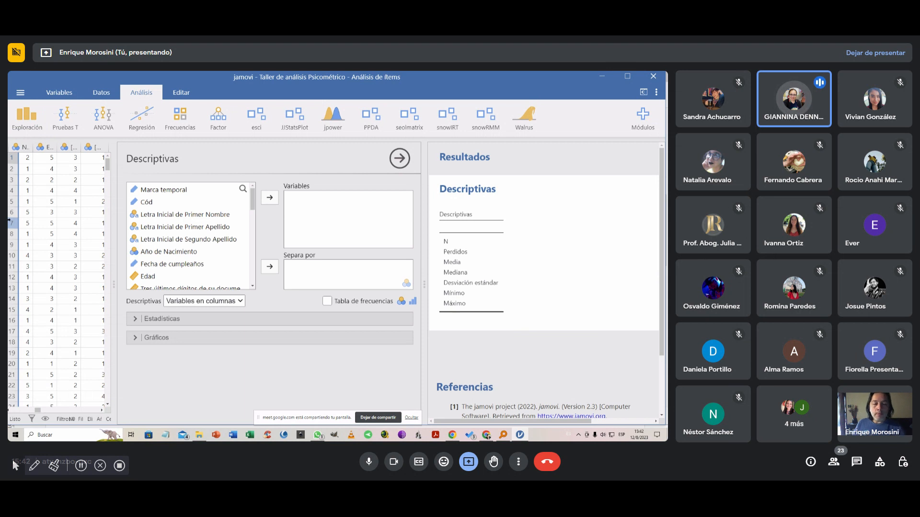
Step: Browse for a data file to open and show the file types jamovi accepts, without opening any file
click(20, 93)
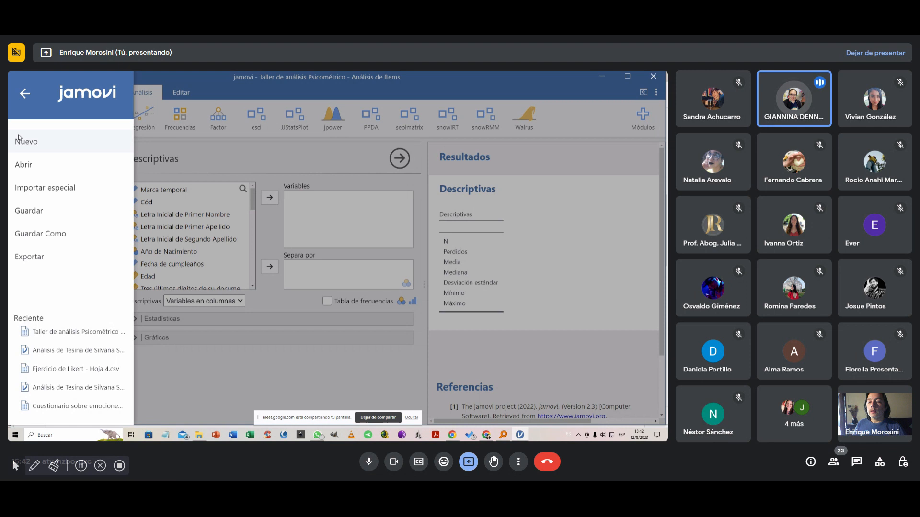
click(17, 164)
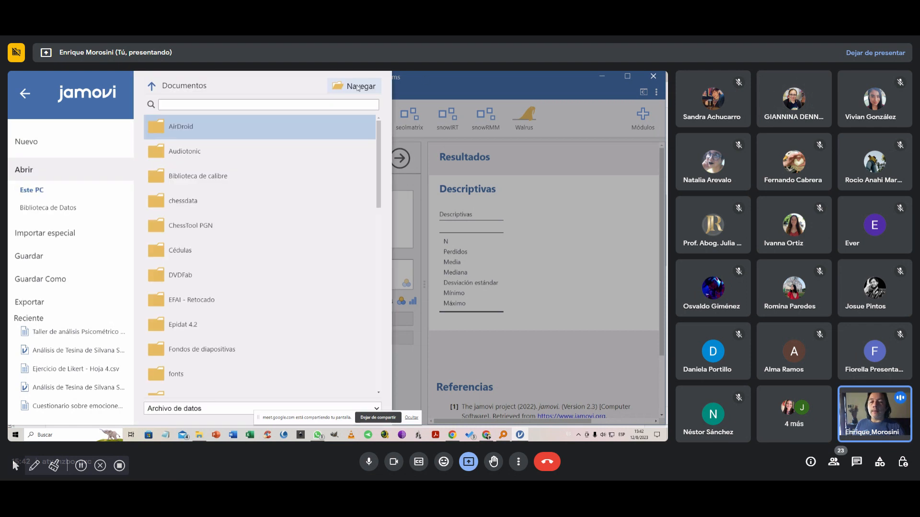
click(357, 87)
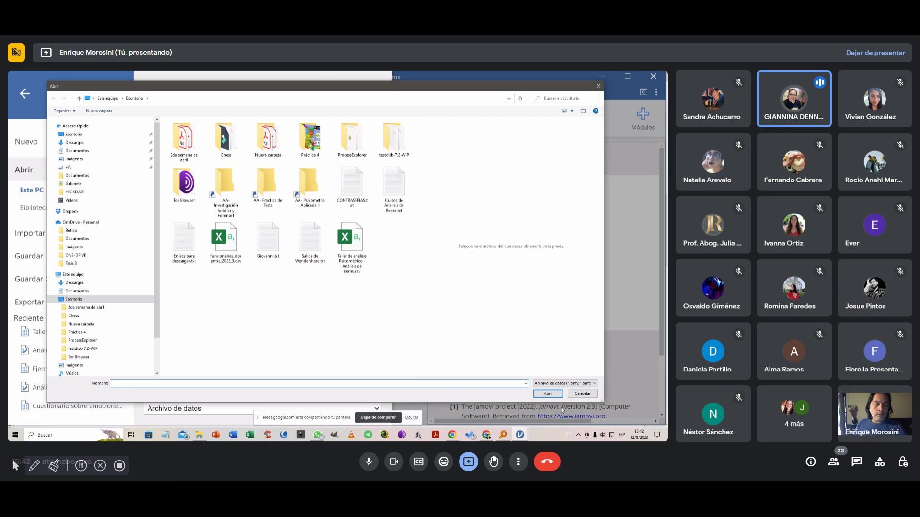
click(594, 386)
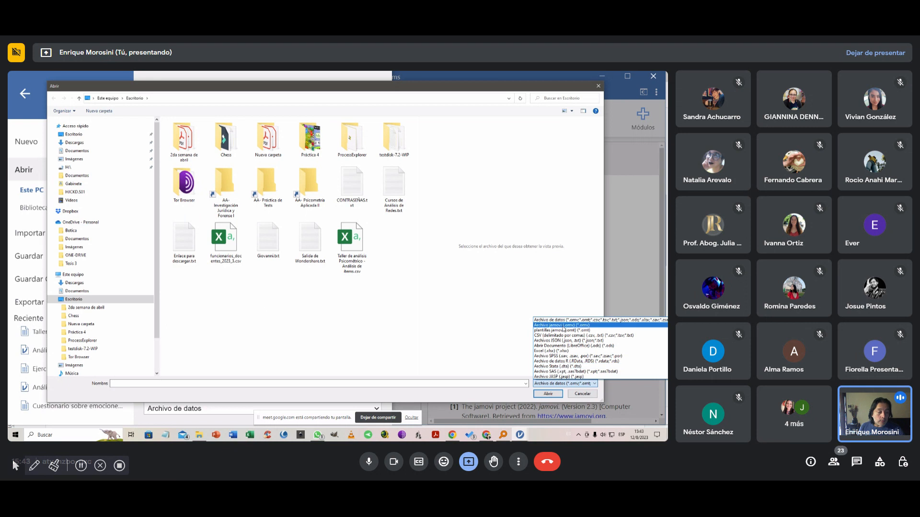
click(431, 304)
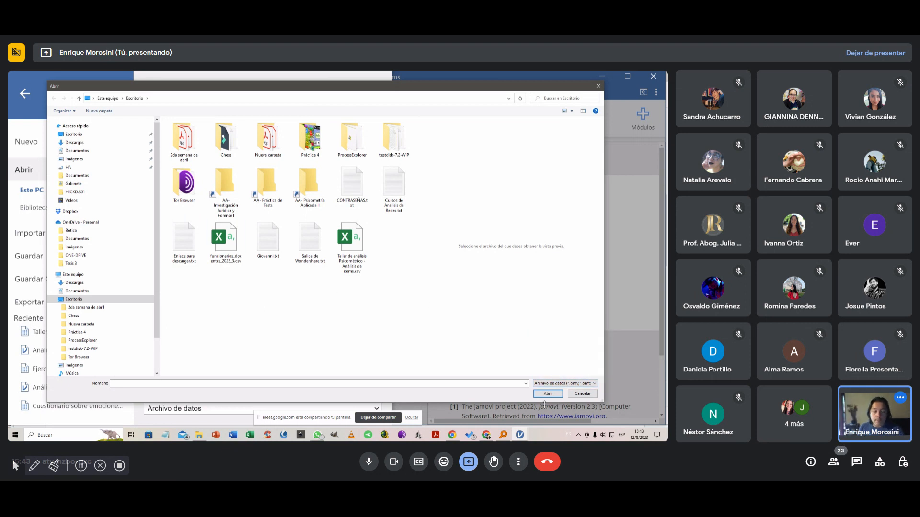
click(581, 393)
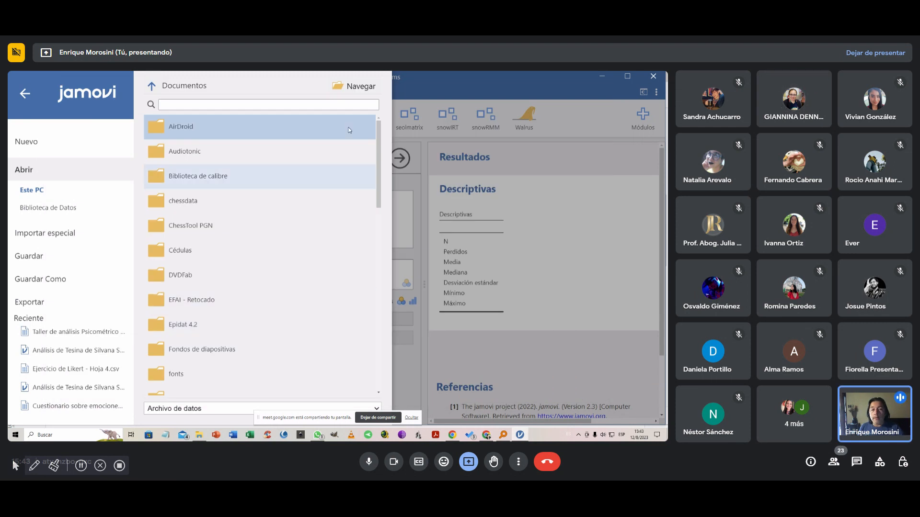
Step: Bring up the Escritorio folder's data files in jamovi's file browser again, without opening any of them
click(361, 86)
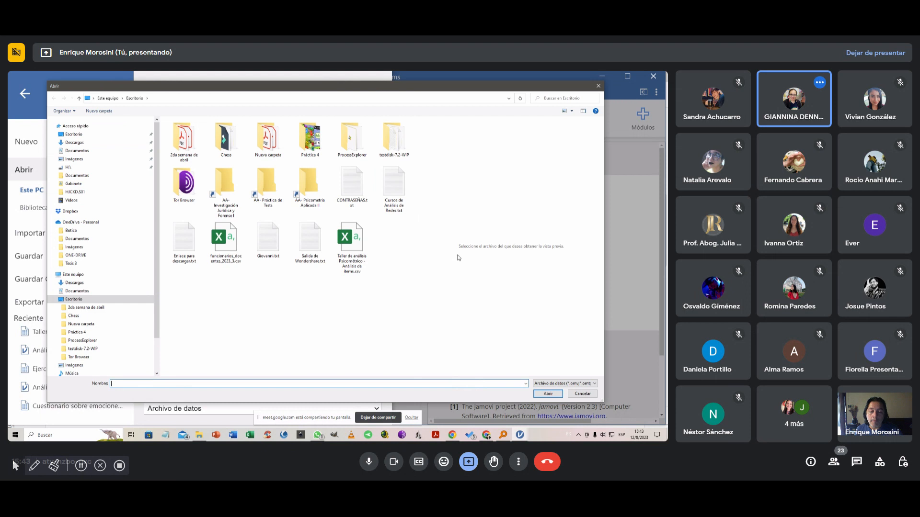
click(588, 395)
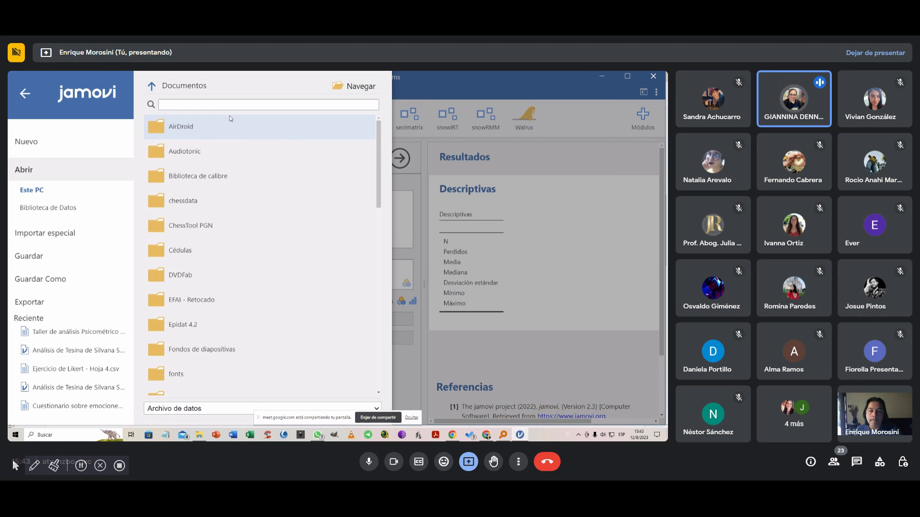
click(364, 89)
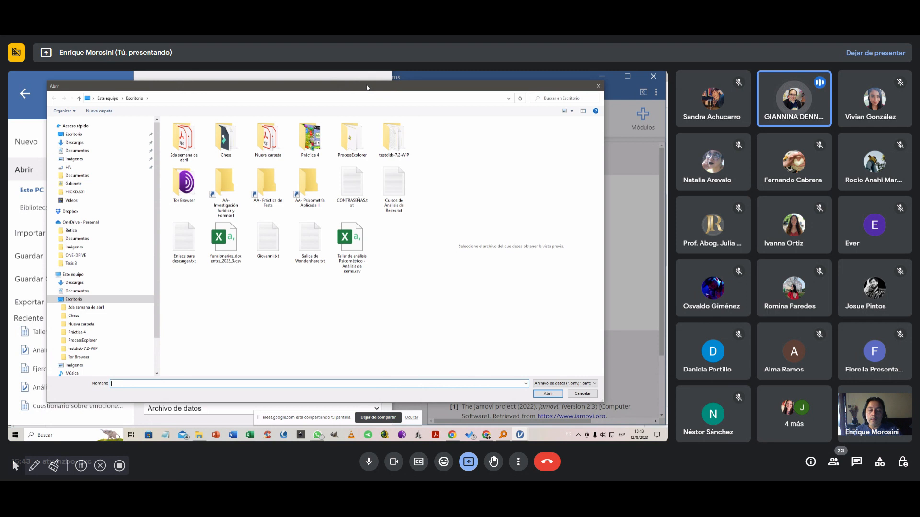
click(578, 399)
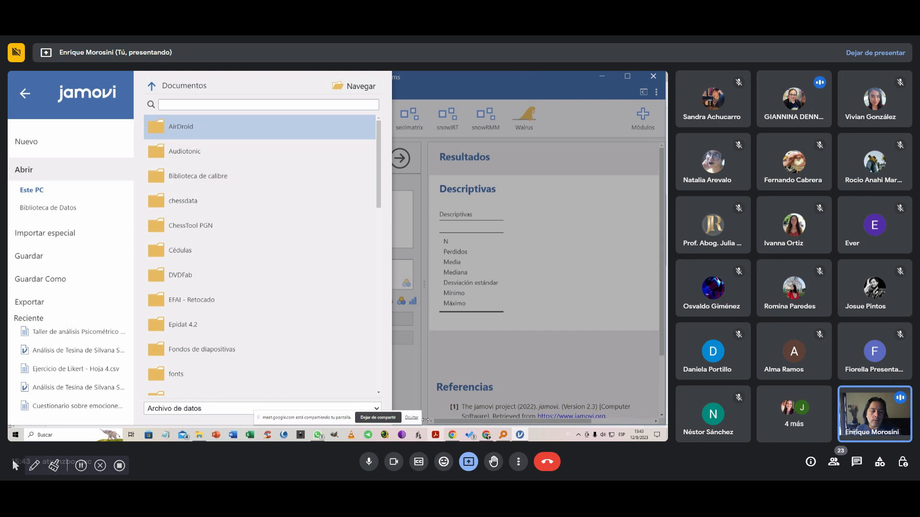
Step: Switch to the untitled spreadsheet in the browser and show its available download formats without downloading it
click(526, 72)
click(486, 435)
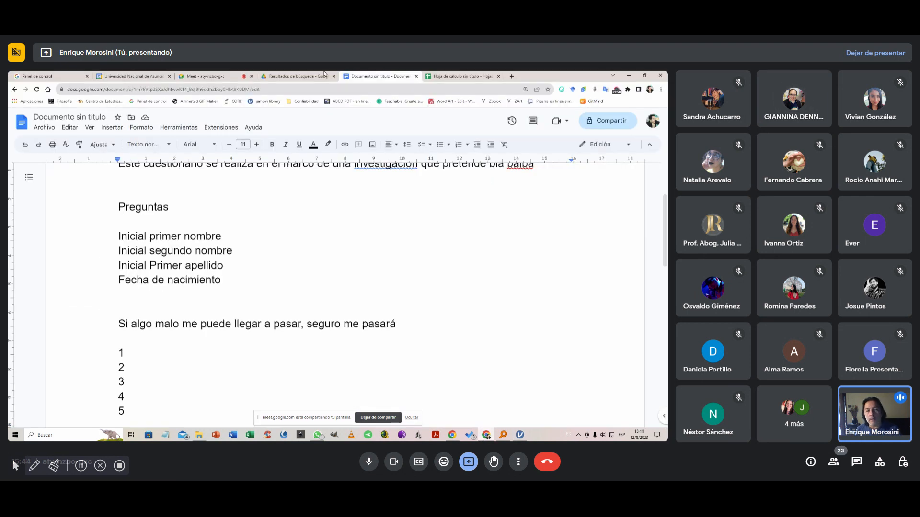
click(459, 75)
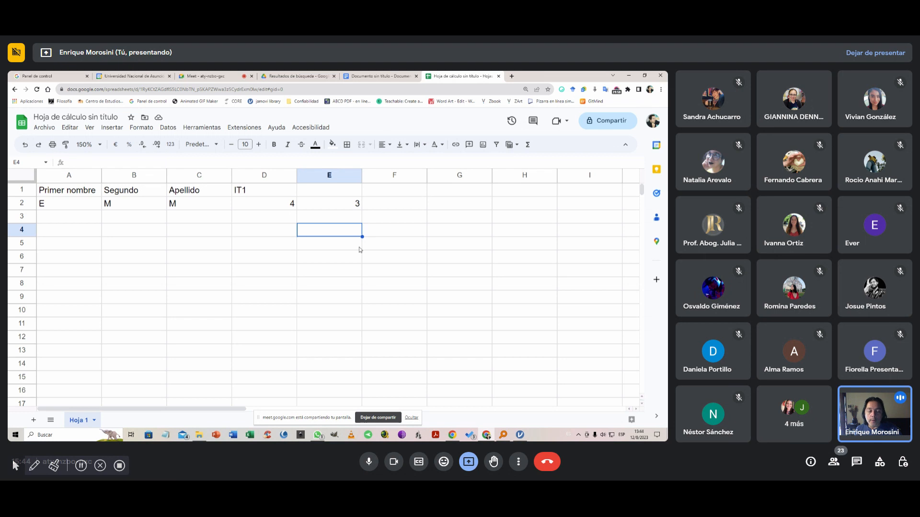
click(47, 129)
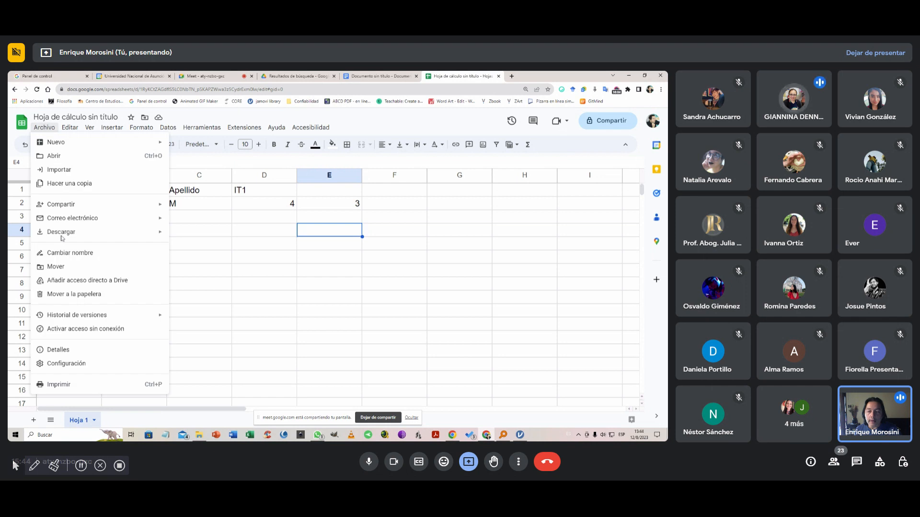
mouse_move(62, 237)
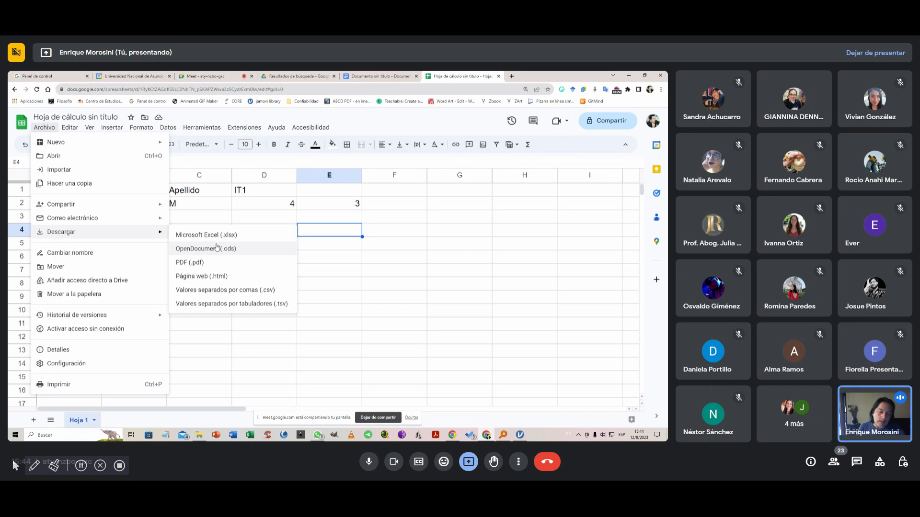
click(468, 269)
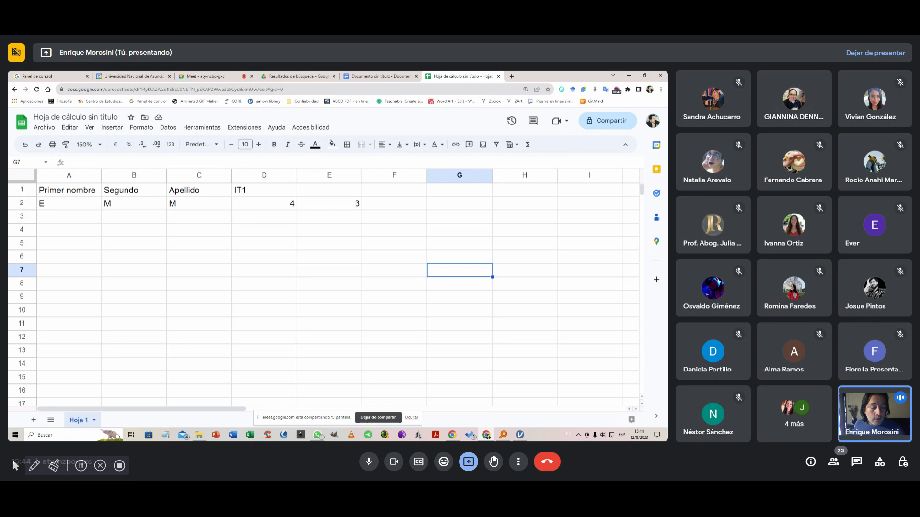
Step: Return to jamovi and show how to browse the computer for a data file, without opening one
click(520, 435)
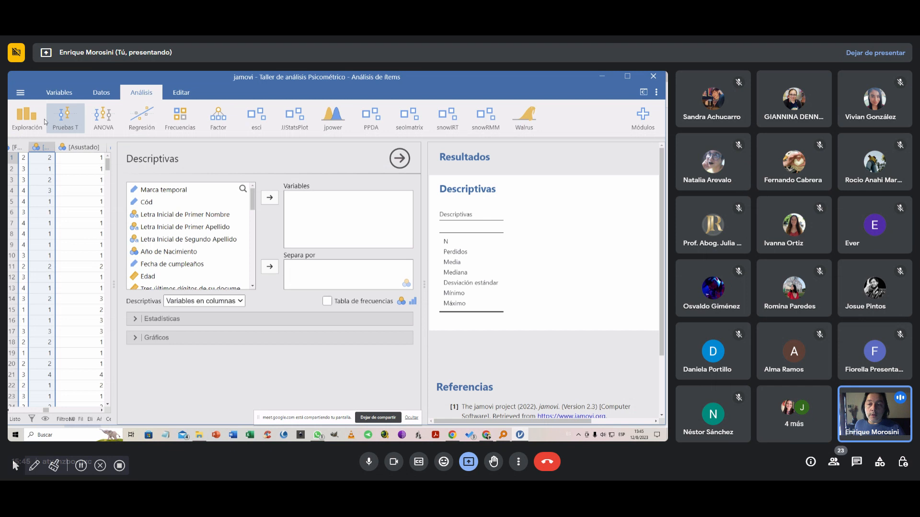
click(20, 92)
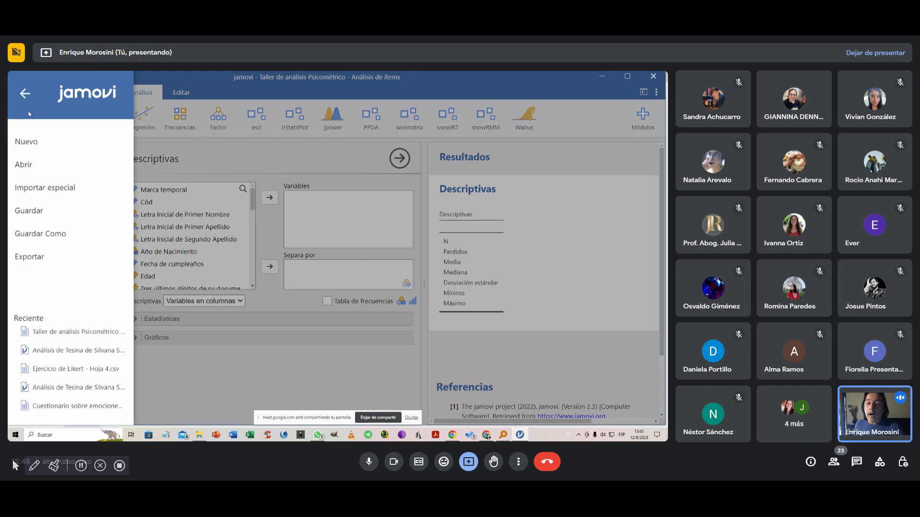
click(27, 170)
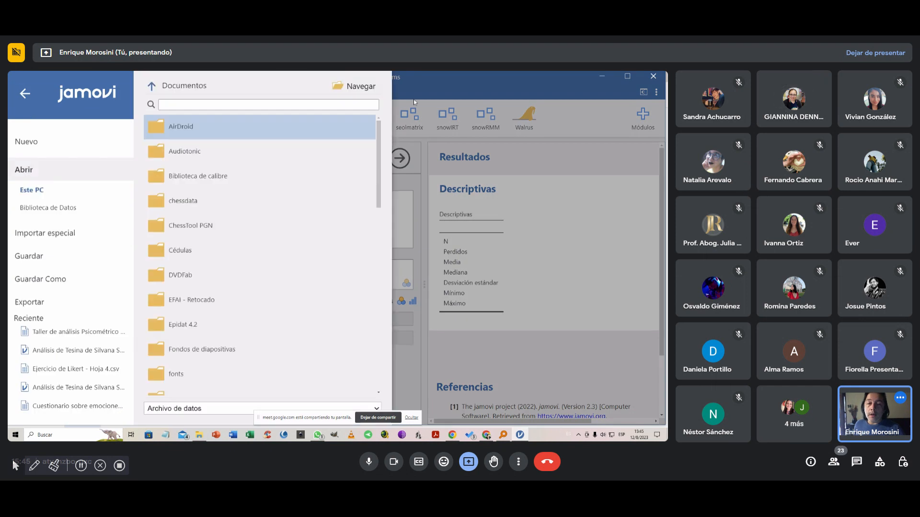
click(366, 83)
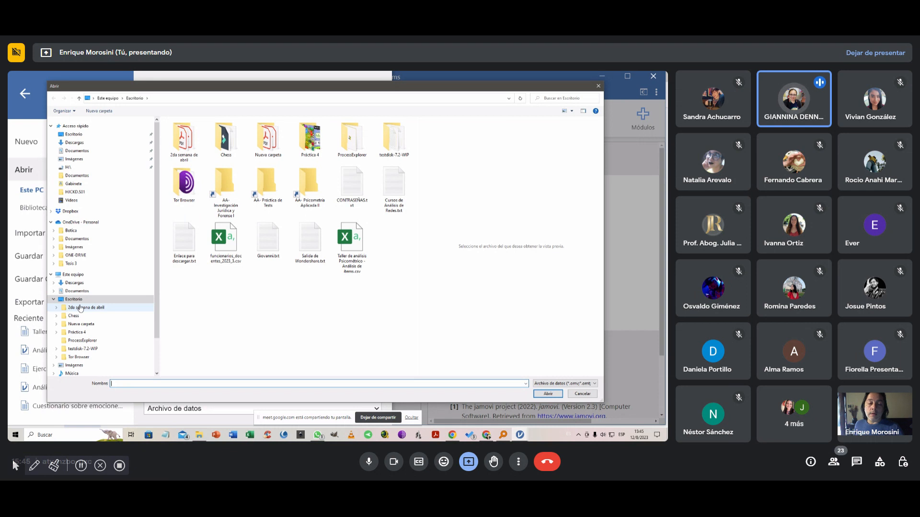
click(580, 395)
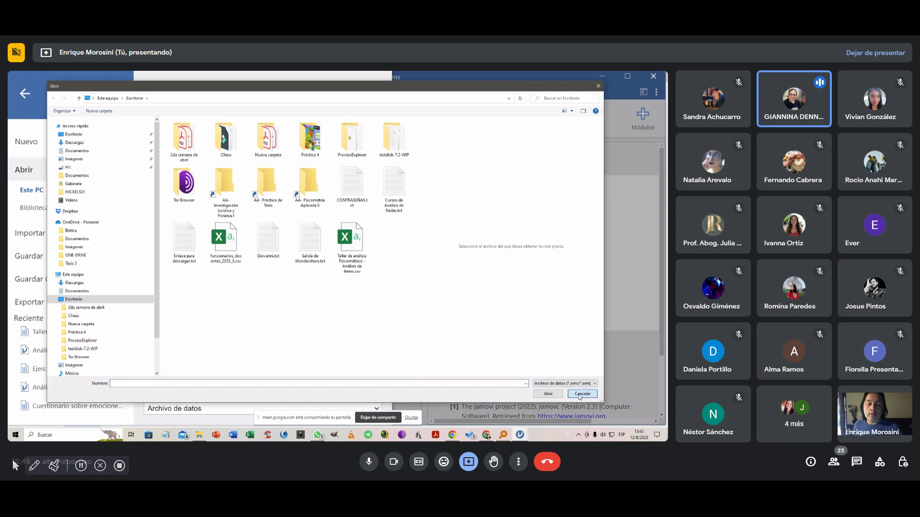
click(580, 396)
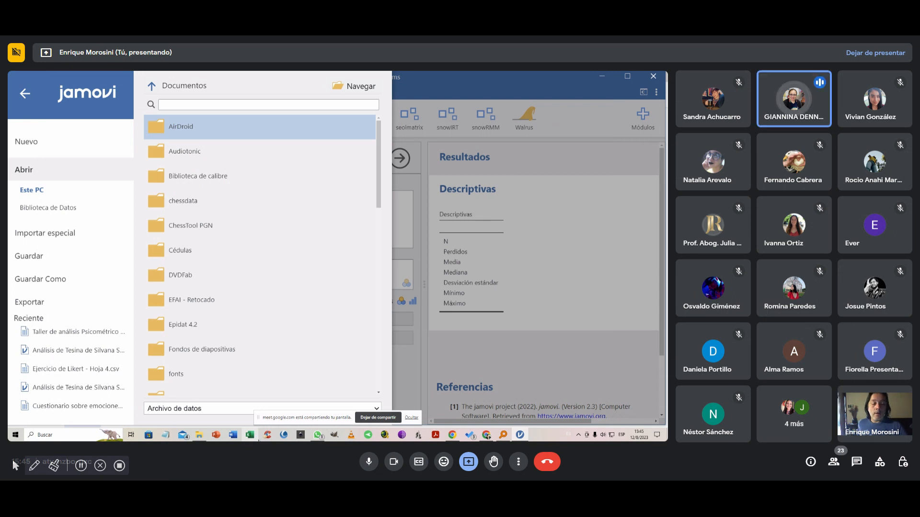
Step: Start Excel and open the most recent workbook in the list, the Participación file
click(257, 439)
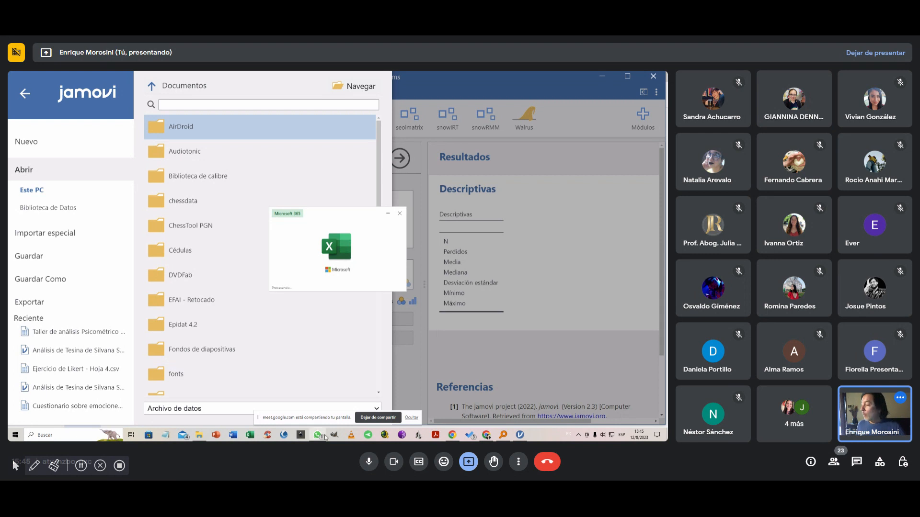
mouse_move(324, 436)
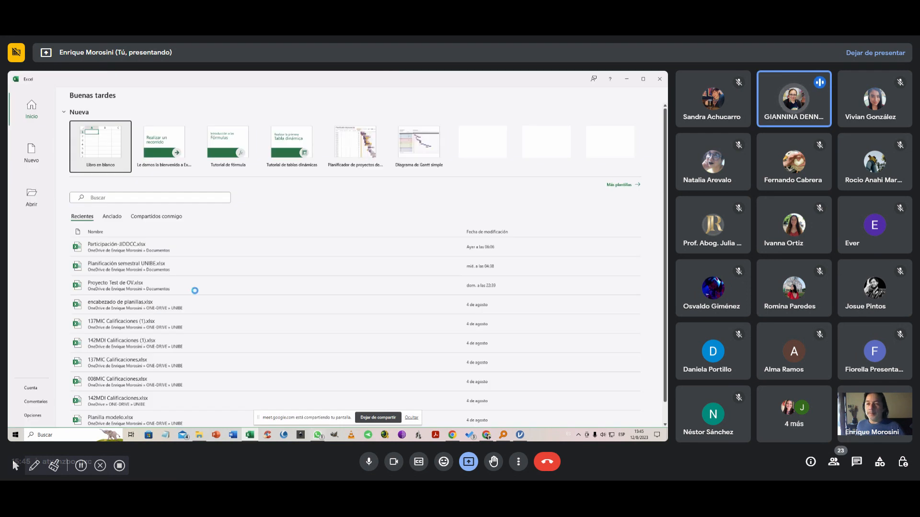
click(102, 249)
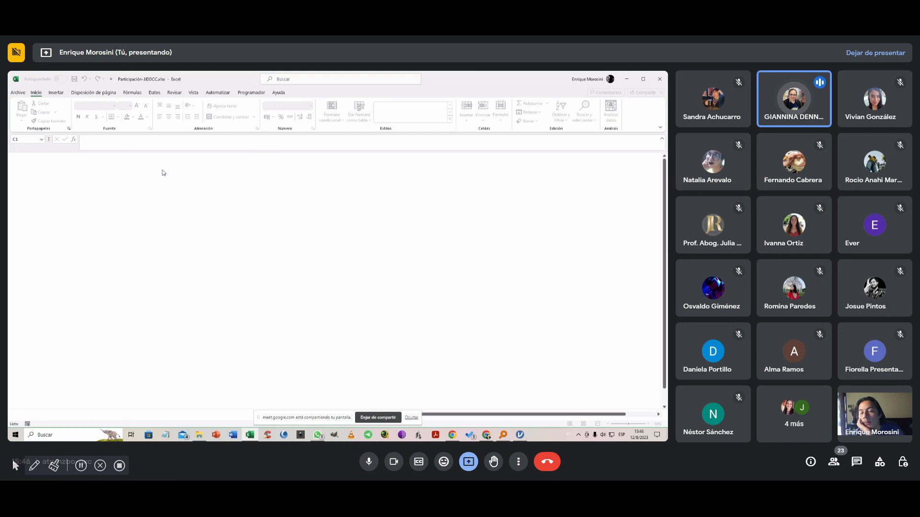
Step: Open the recent workbook Planilla modelo.xlsx and look over its evaluation sheet
click(21, 94)
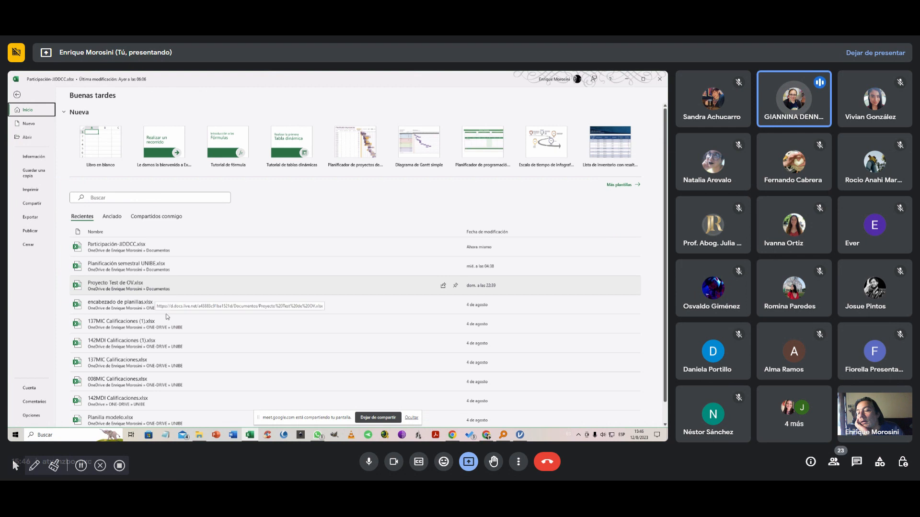
scroll(170, 326, down, 1)
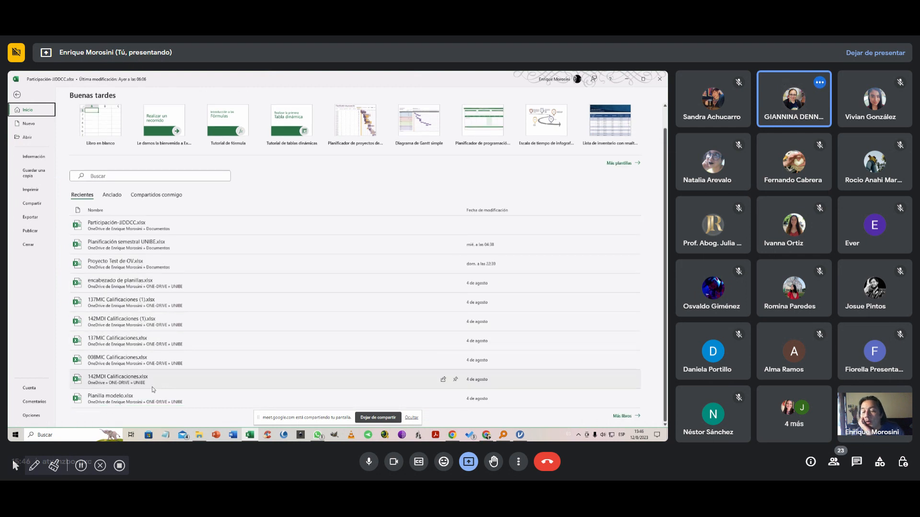
click(147, 401)
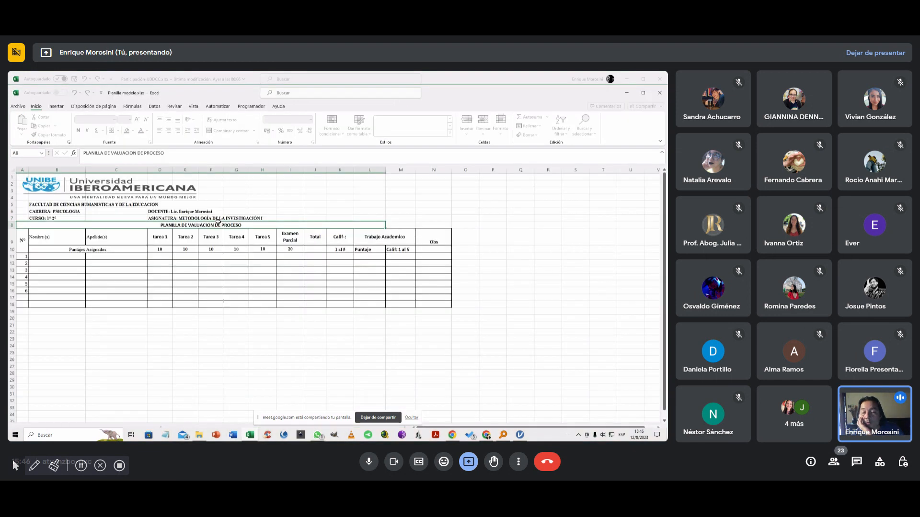
click(210, 271)
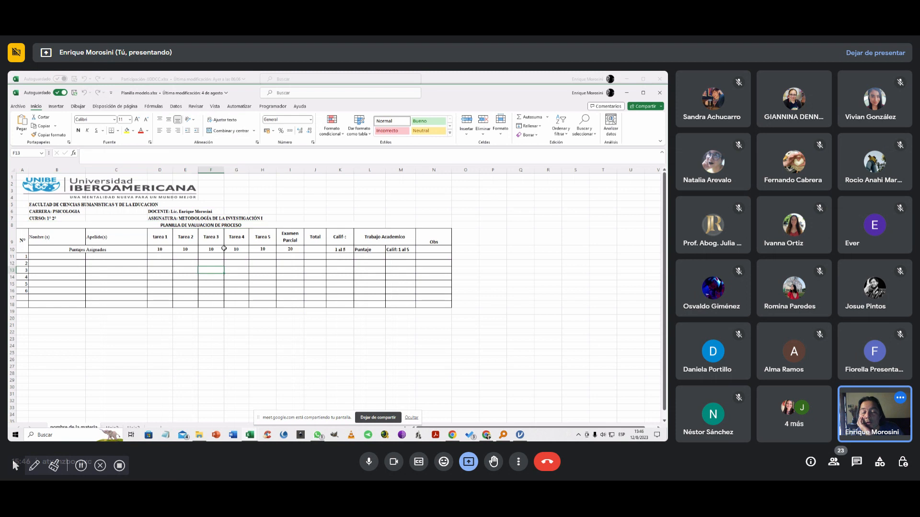
scroll(223, 248, down, 1)
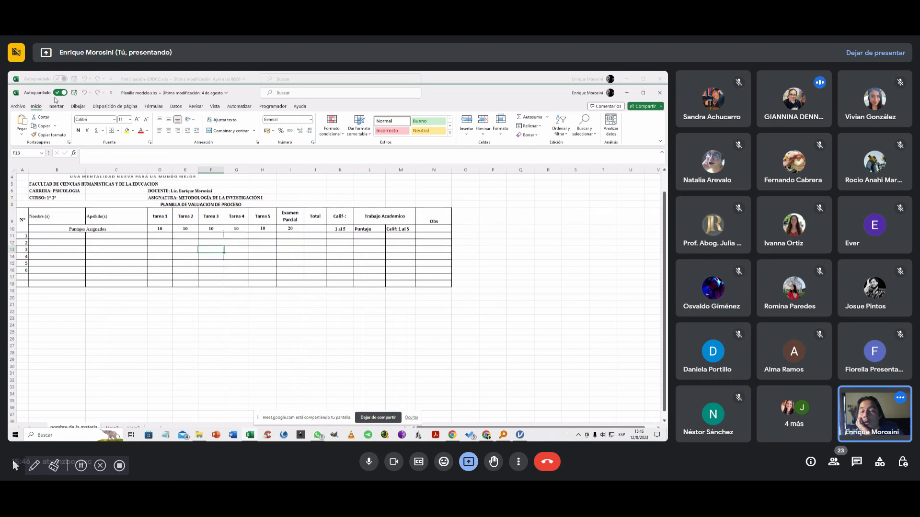
Step: Check the file formats offered for saving a copy of Planilla modelo, and cancel without saving
click(18, 106)
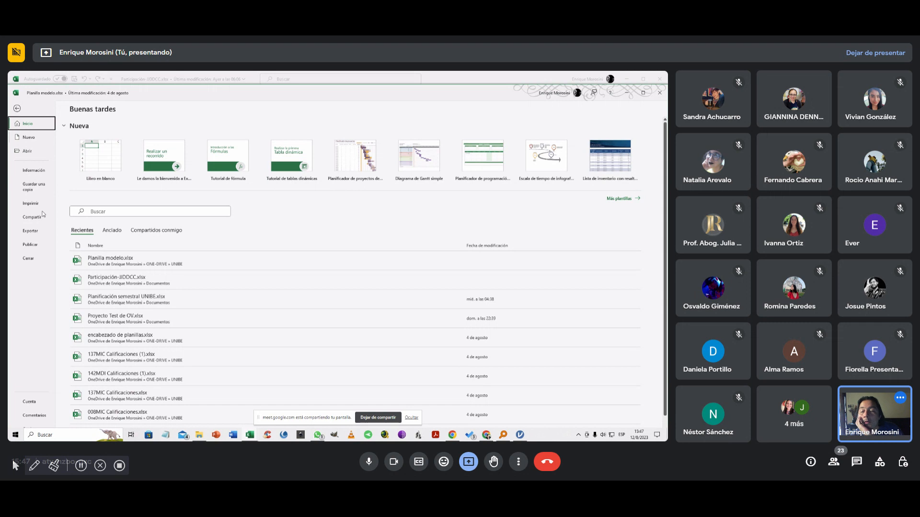
click(34, 188)
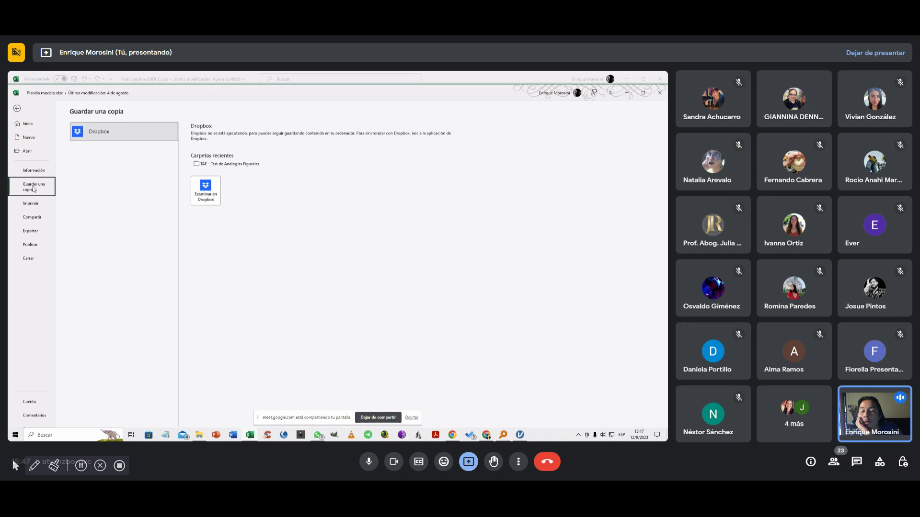
click(105, 257)
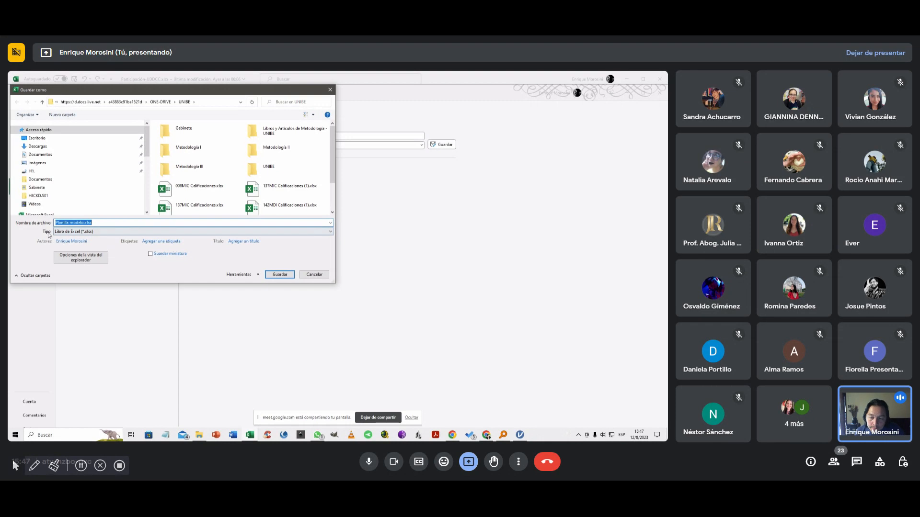
click(73, 231)
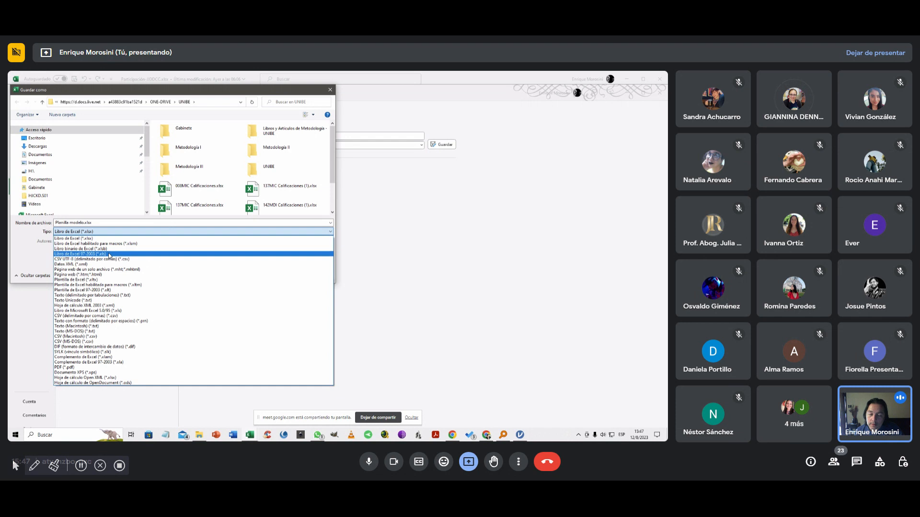
click(28, 250)
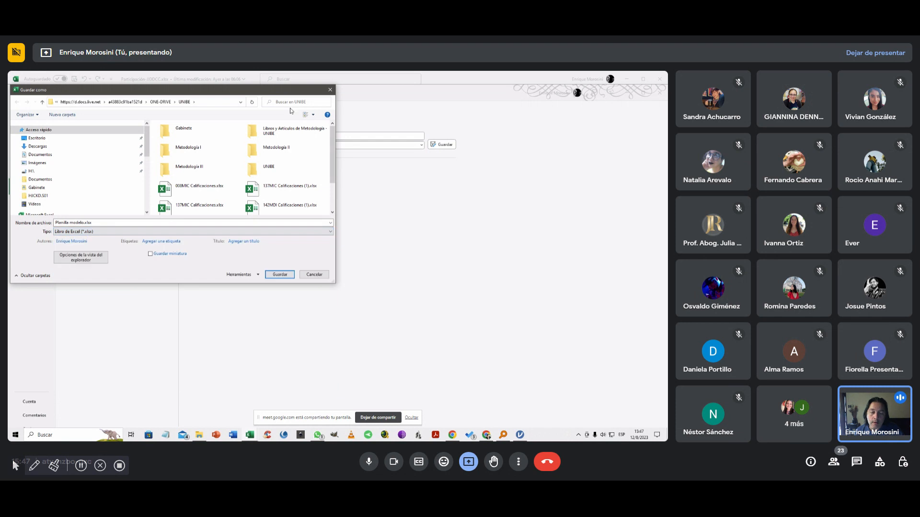
click(315, 274)
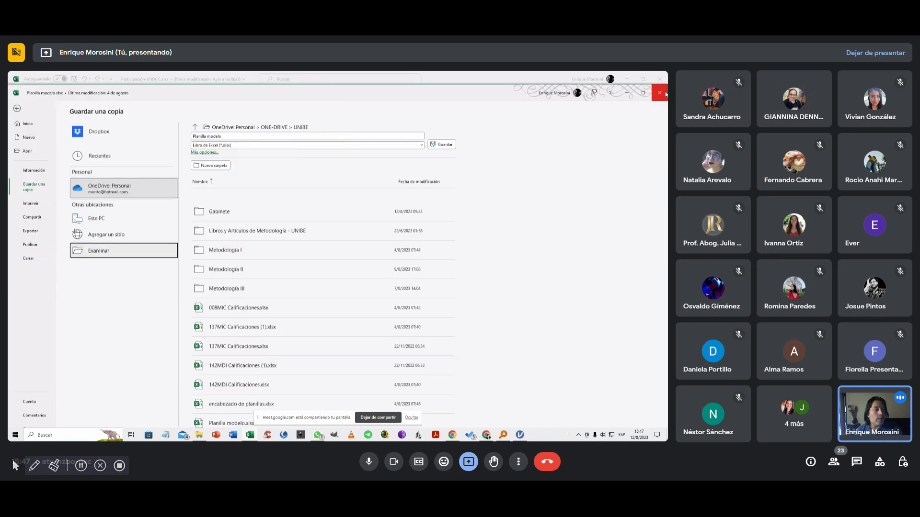
Step: Close the Planilla modelo and Participación-JJDDCC workbooks and return to jamovi
click(663, 89)
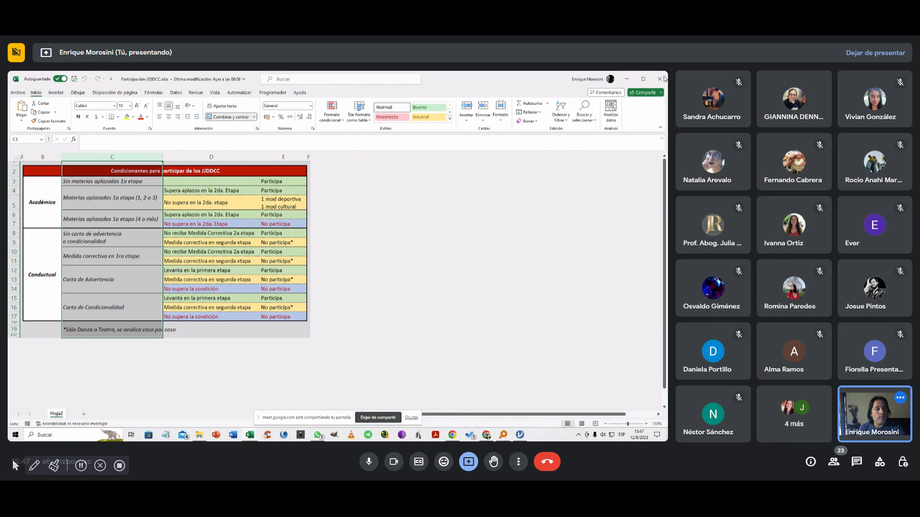
click(660, 79)
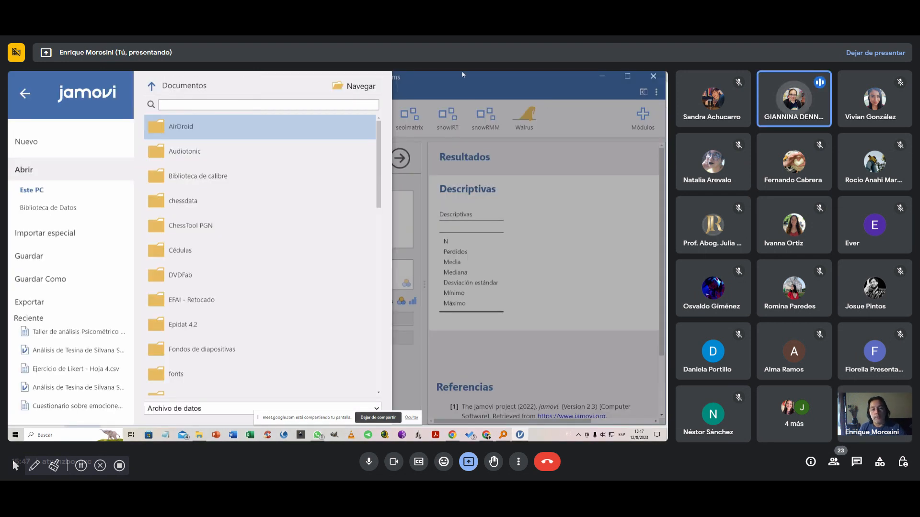
Step: Return to the data and analysis view and add a new Descriptivas analysis from Exploración
click(433, 76)
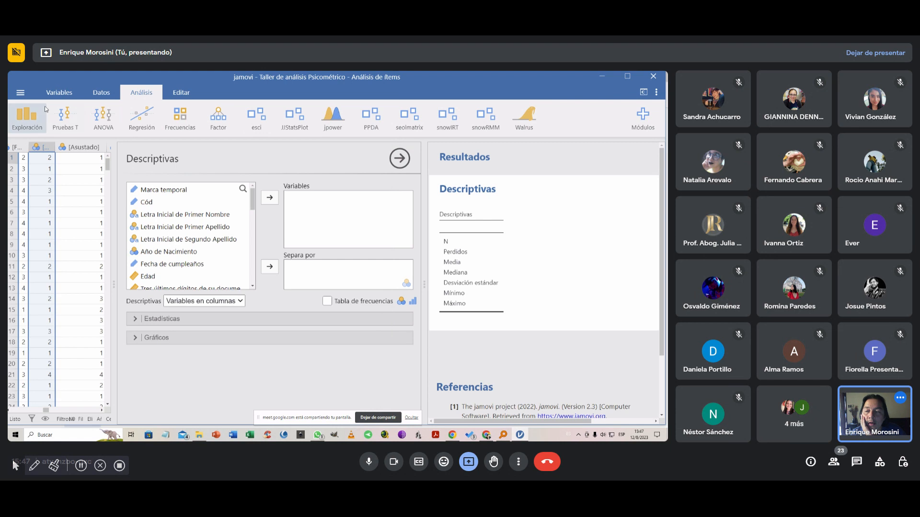
click(33, 117)
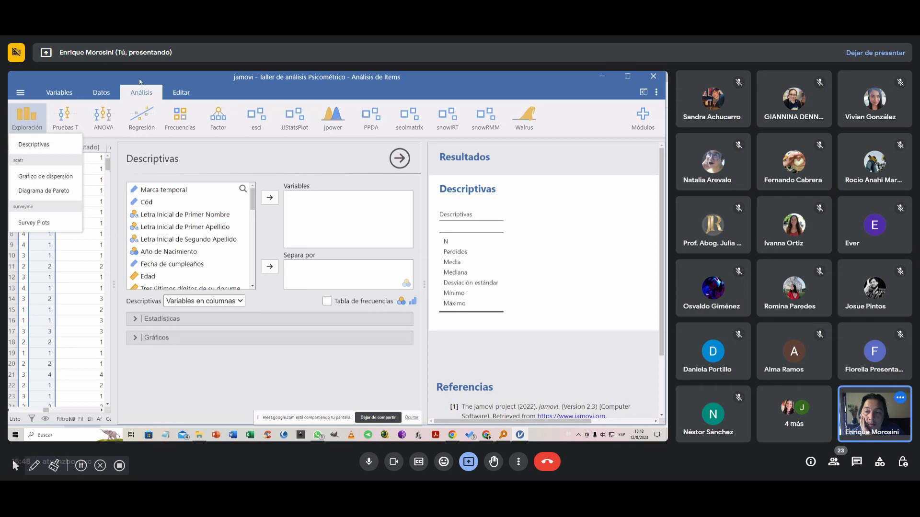
click(34, 145)
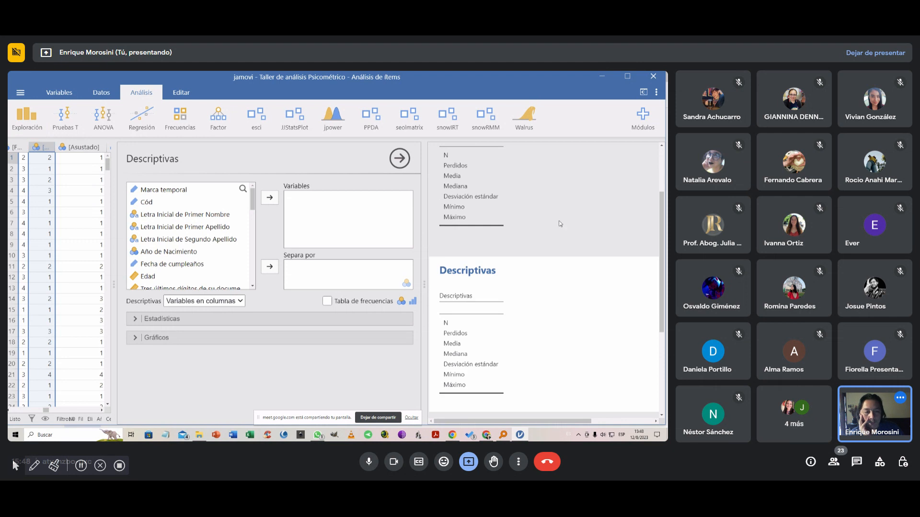
Step: Remove the duplicate empty Descriptivas analysis from the results
click(451, 187)
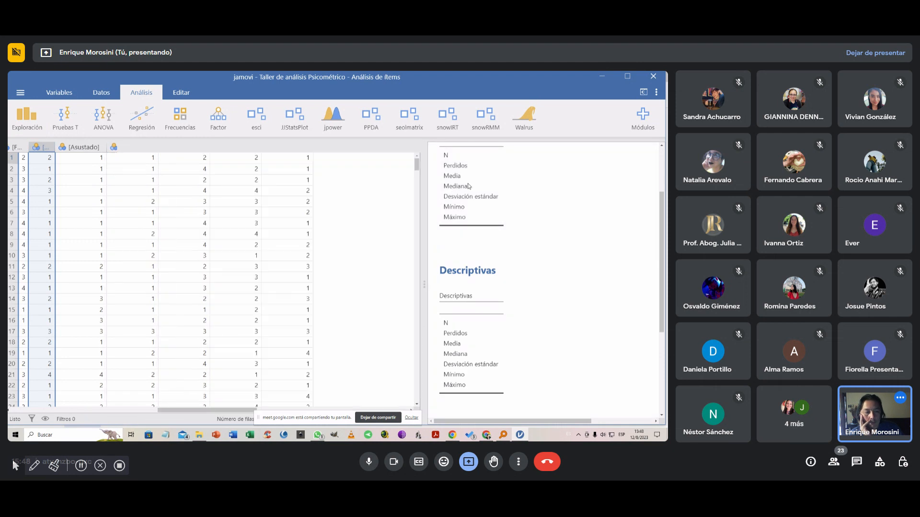
right_click(467, 183)
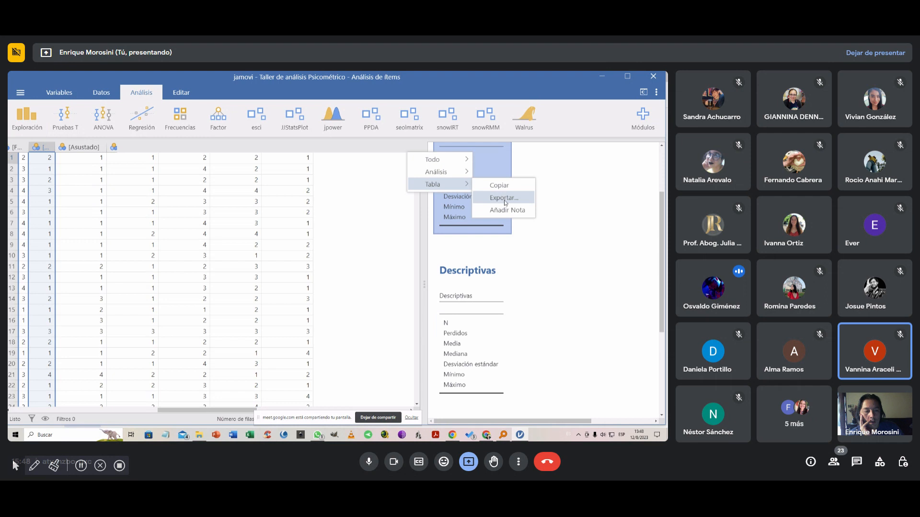
click(469, 303)
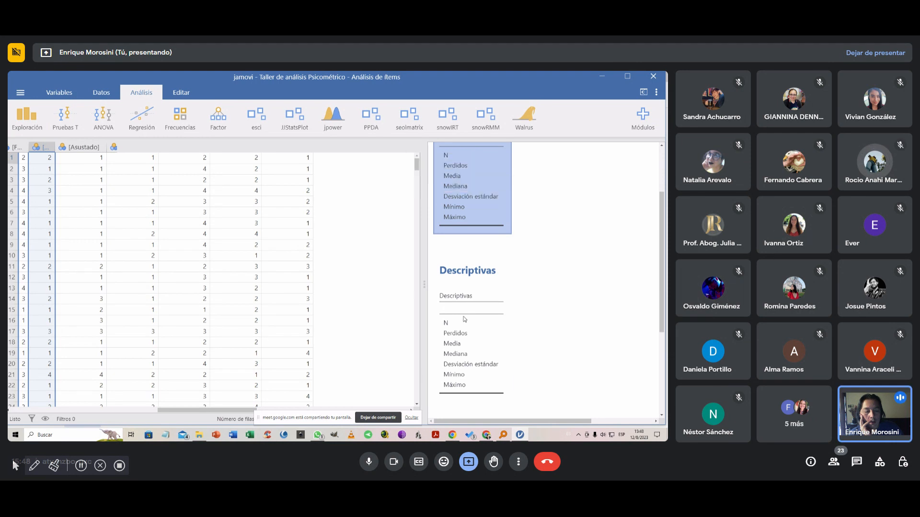
right_click(464, 319)
click(476, 279)
right_click(476, 270)
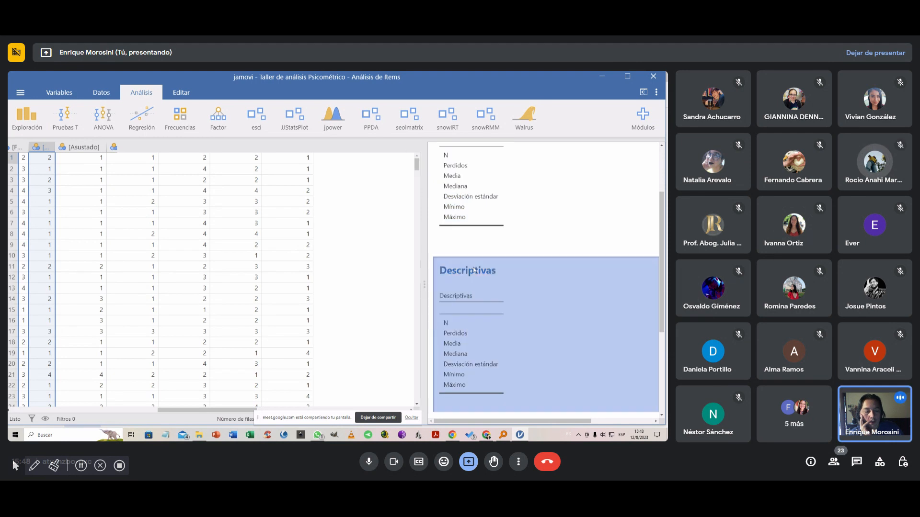
click(507, 310)
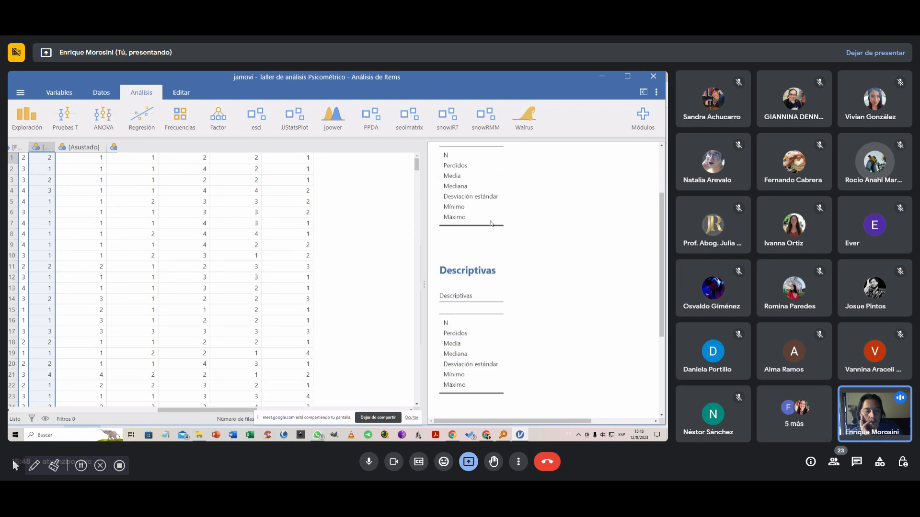
click(484, 187)
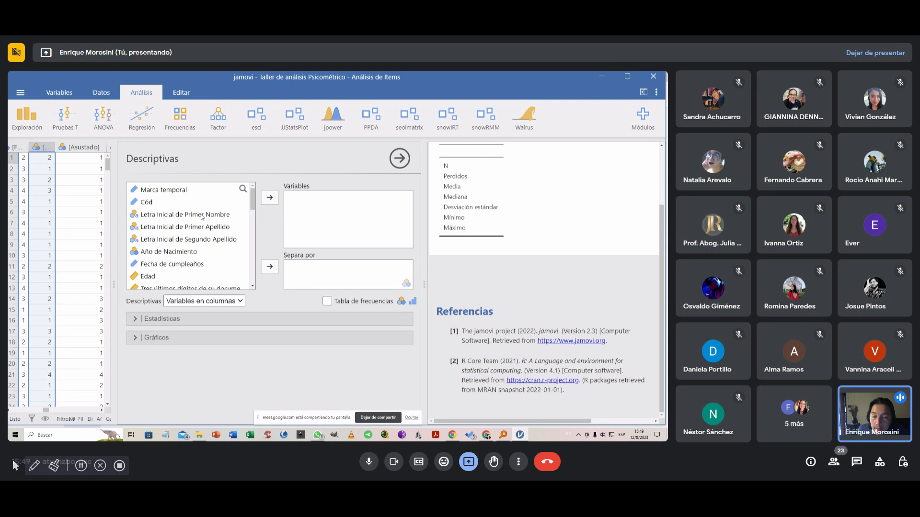
Step: Add the nine statement items, from "En tiempos de incertidumbre" through "En general, yo pienso que más cosas", to the Descriptivas analysis variables
click(254, 205)
drag(254, 205, 254, 223)
click(148, 207)
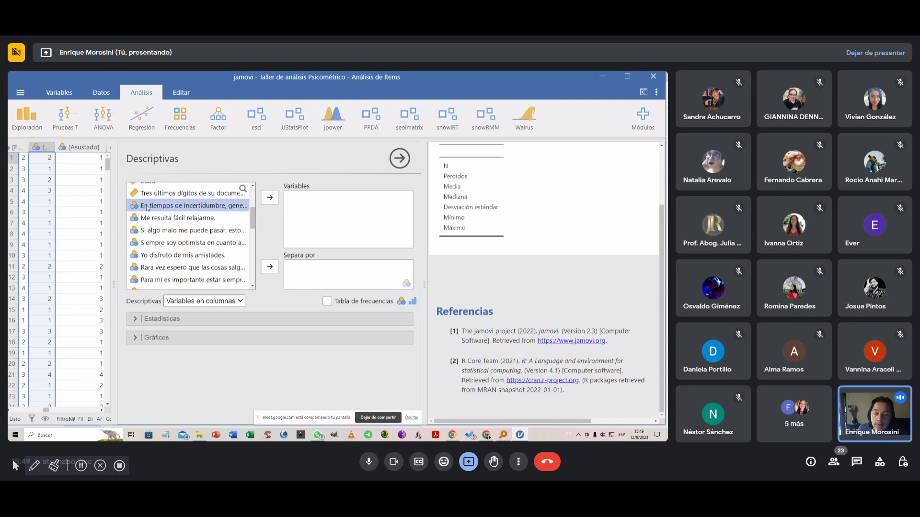
shift+click(171, 219)
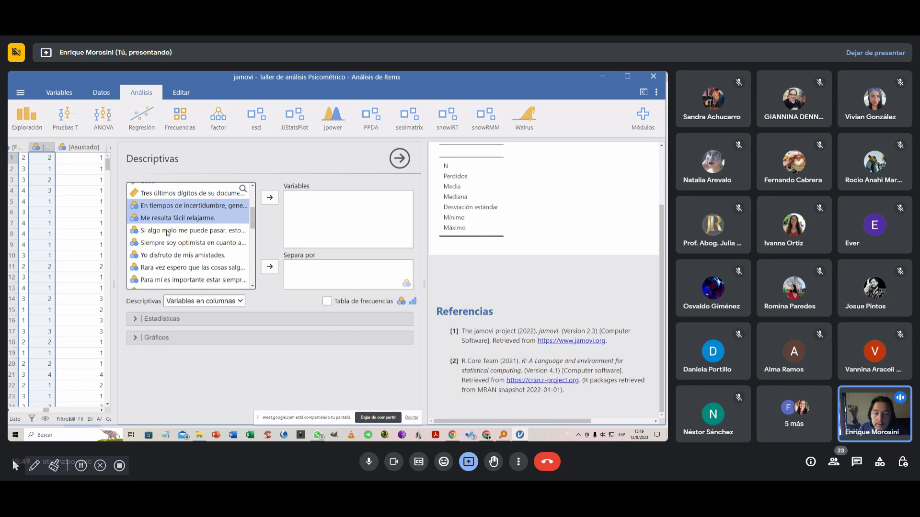
shift+click(167, 232)
shift+click(160, 245)
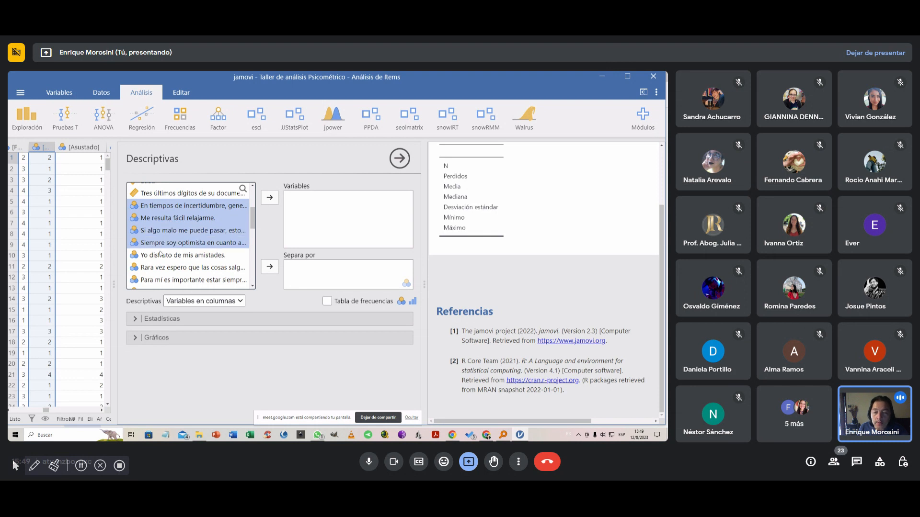
shift+click(161, 257)
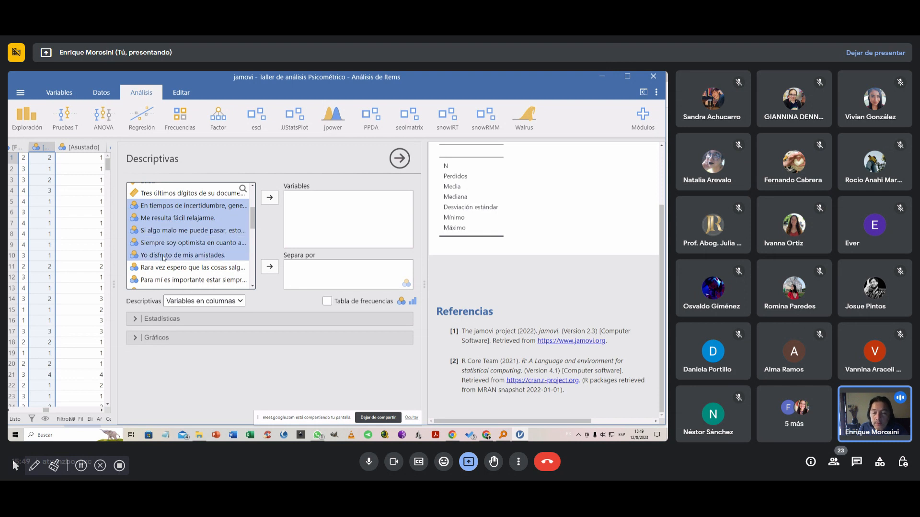
shift+click(167, 270)
shift+click(166, 281)
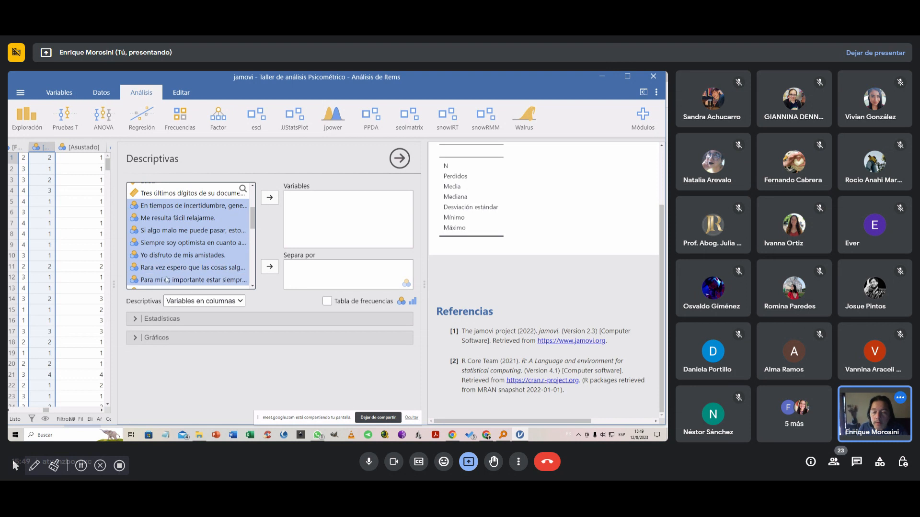
scroll(176, 257, down, 1)
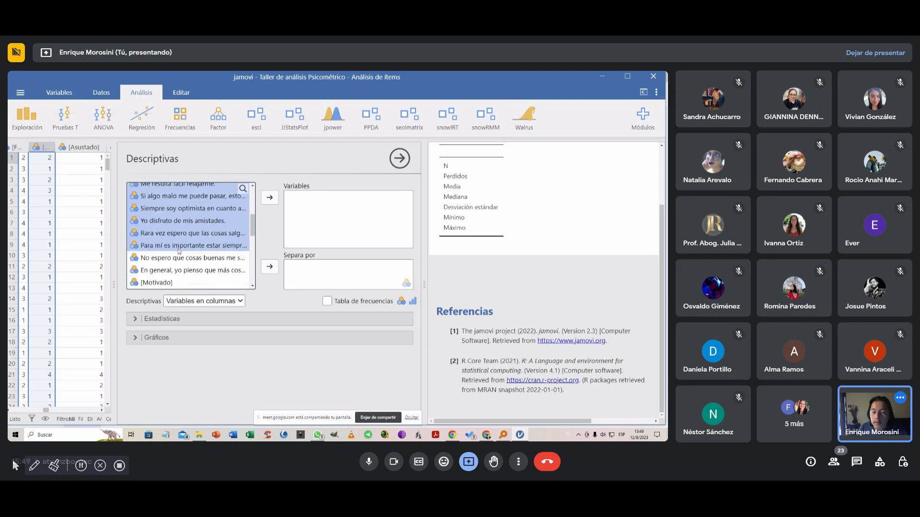
shift+click(167, 261)
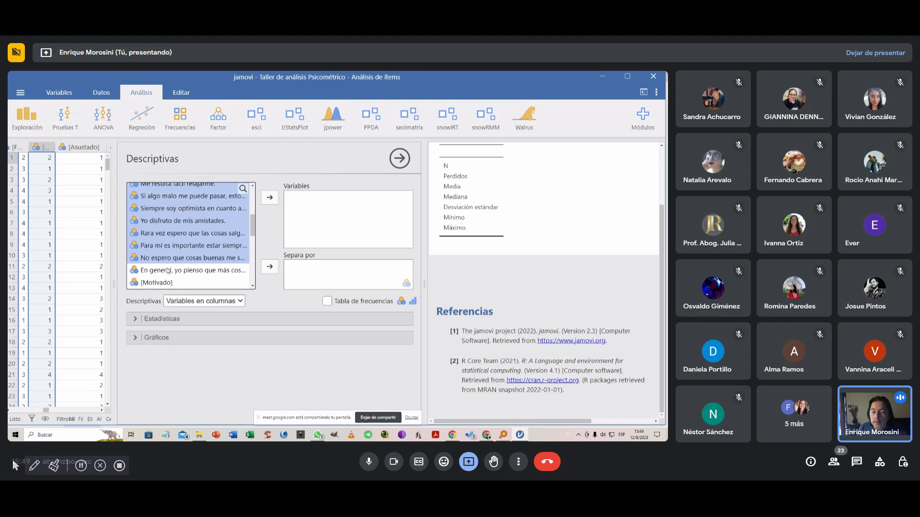
shift+click(167, 272)
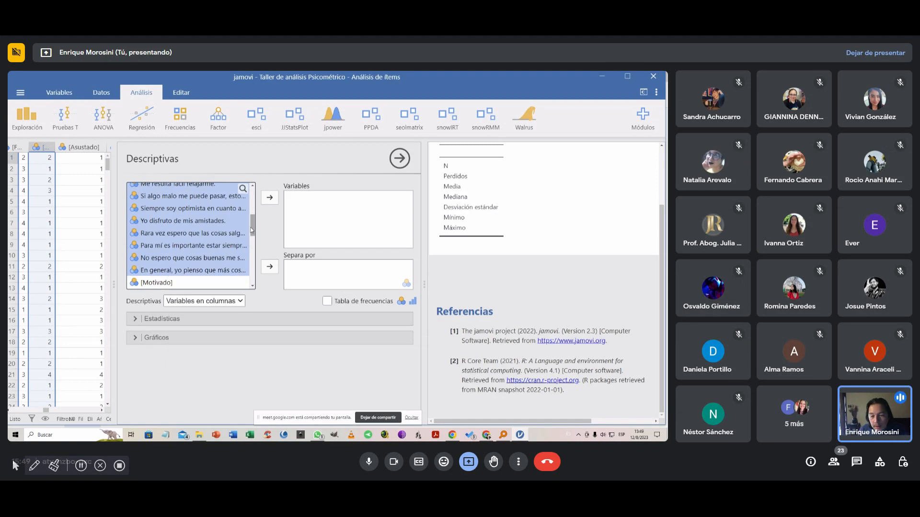
mouse_move(252, 229)
mouse_down()
mouse_move(253, 219)
mouse_move(252, 228)
mouse_up()
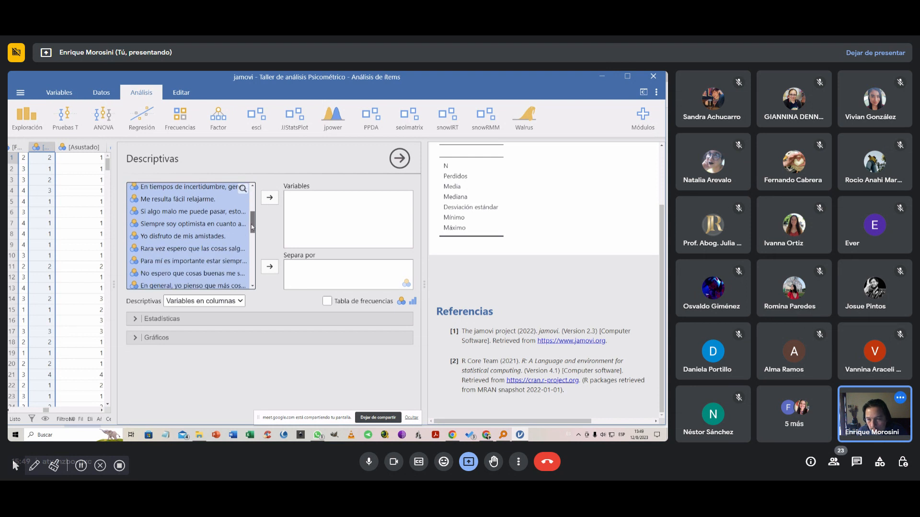
mouse_move(252, 228)
mouse_down()
mouse_move(257, 212)
mouse_move(257, 224)
mouse_up()
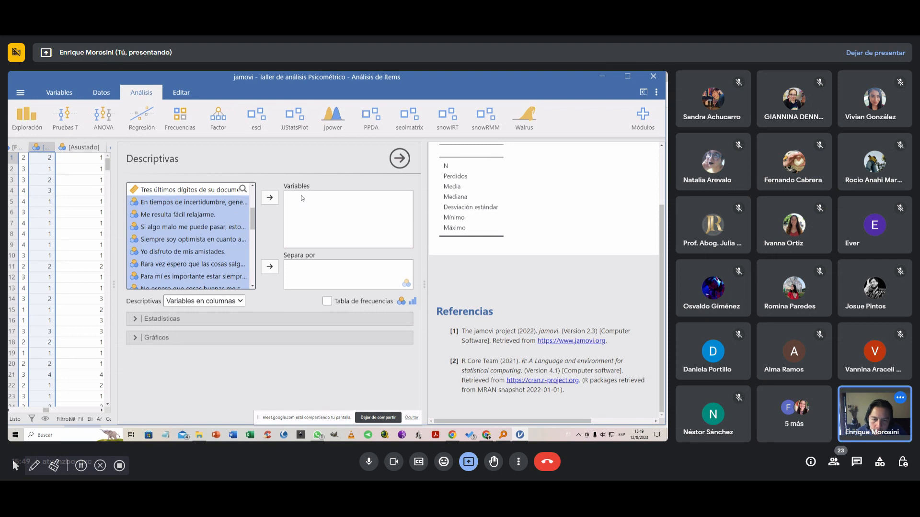
click(269, 198)
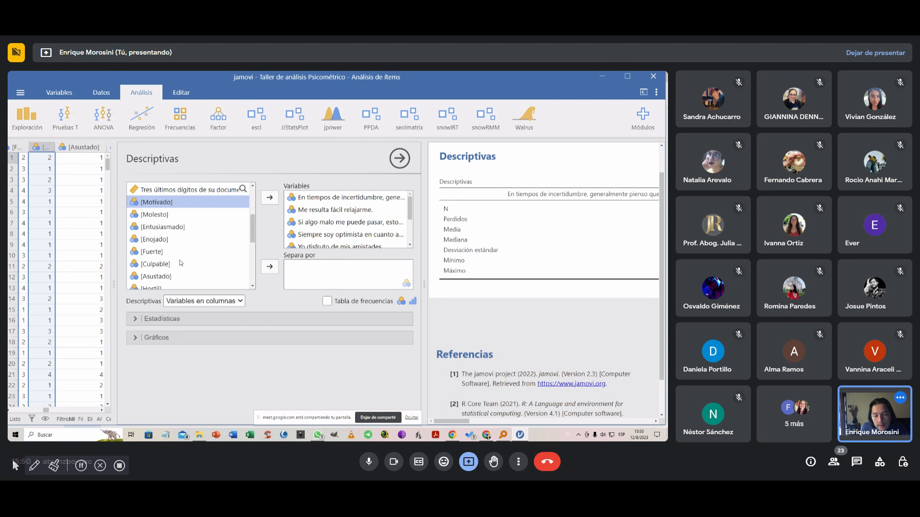
Step: Set the descriptives table layout to Variables en filas
click(217, 303)
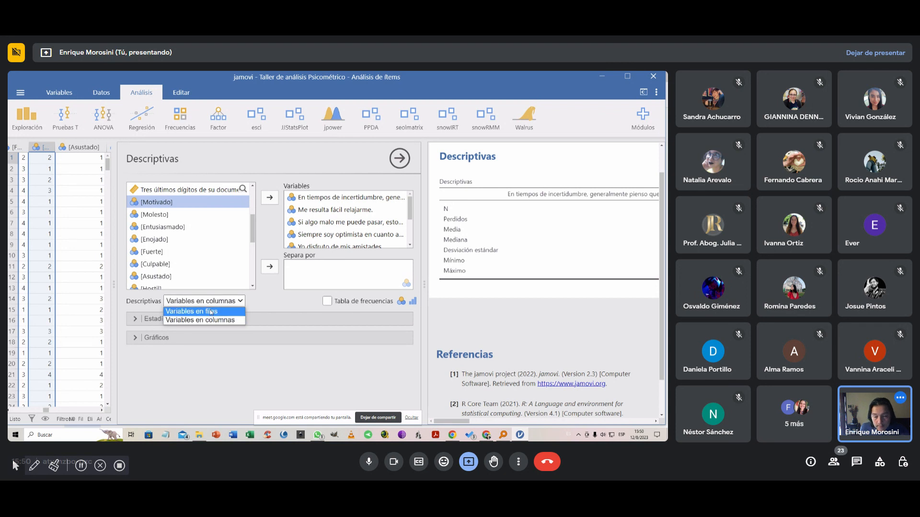
click(211, 312)
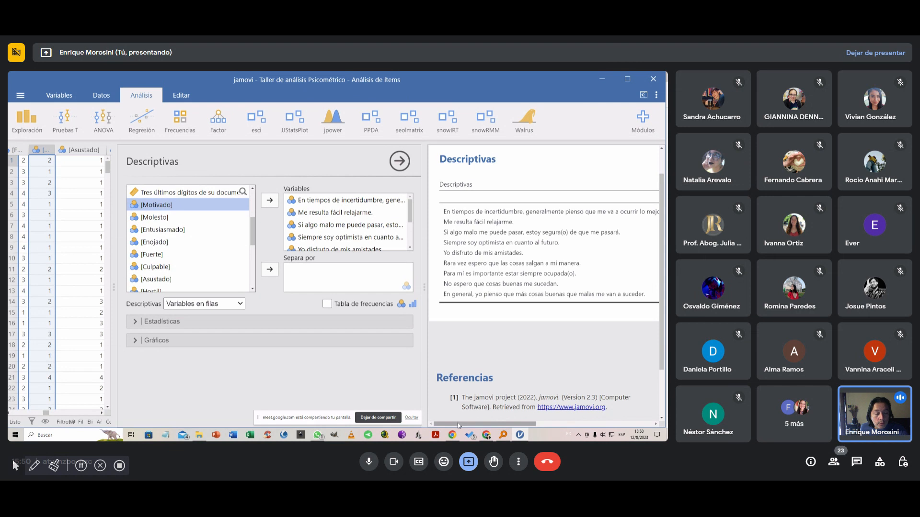
Step: Expand the Estadísticas options of the Descriptivas analysis and review the available statistics
mouse_move(458, 422)
mouse_down()
mouse_move(577, 431)
mouse_move(456, 424)
mouse_up()
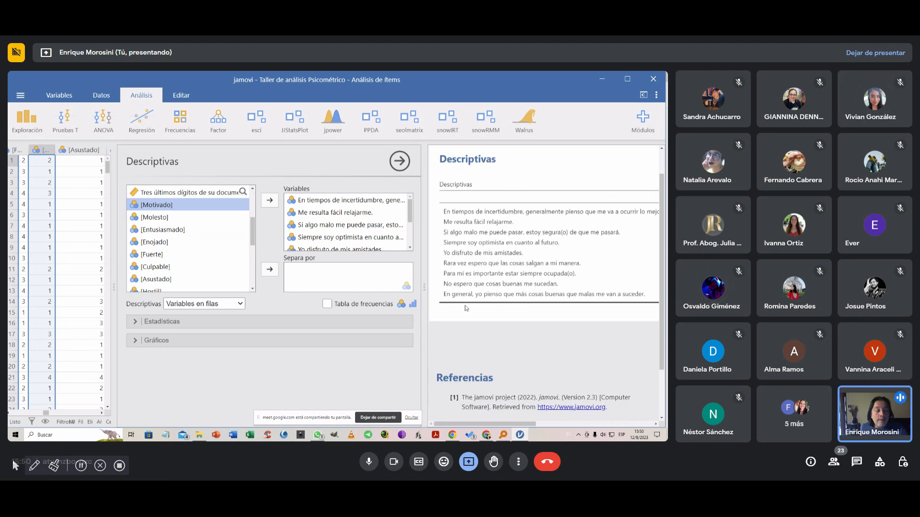
click(136, 322)
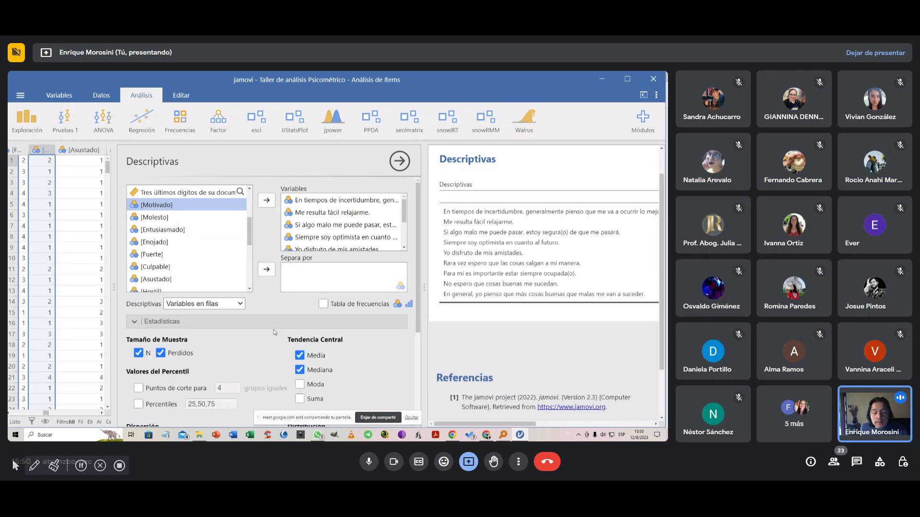
scroll(369, 332, down, 4)
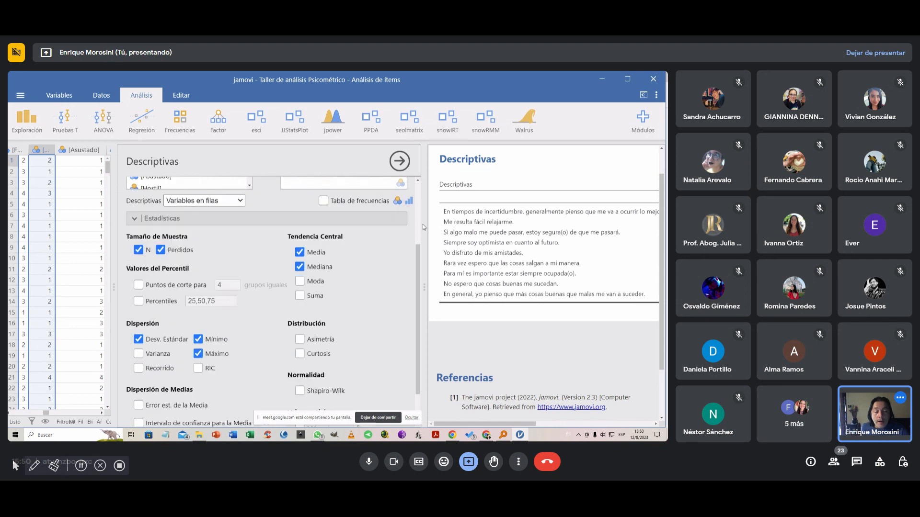
scroll(445, 252, down, 1)
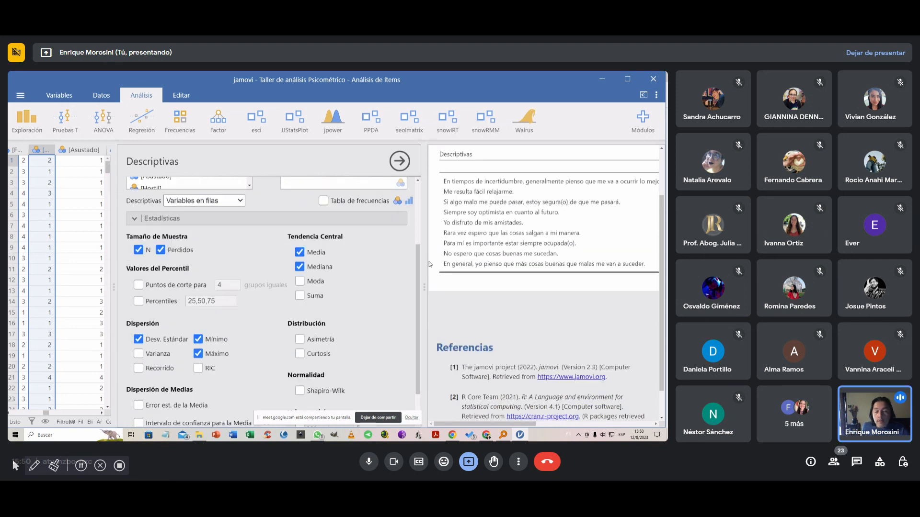
scroll(364, 273, down, 1)
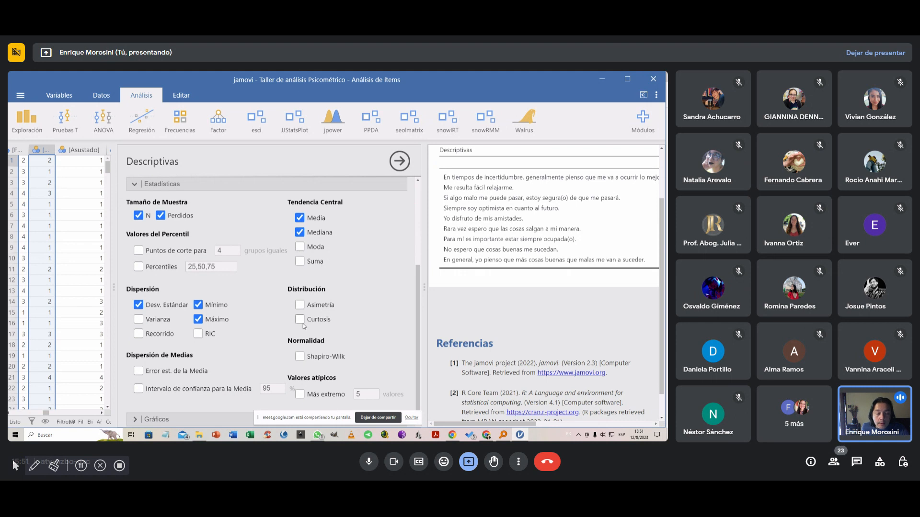
scroll(316, 316, down, 1)
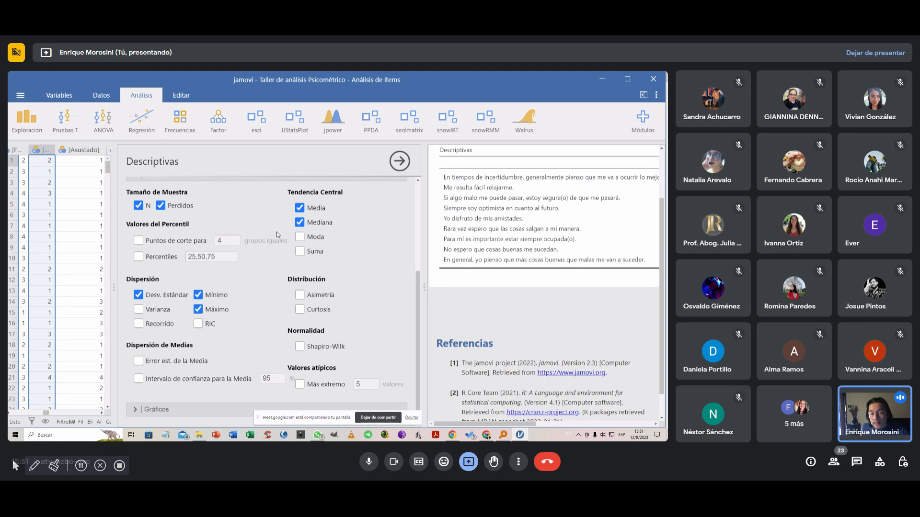
Step: Reduce the interface zoom to 100% so that the full descriptives table fits, and close the settings
click(656, 95)
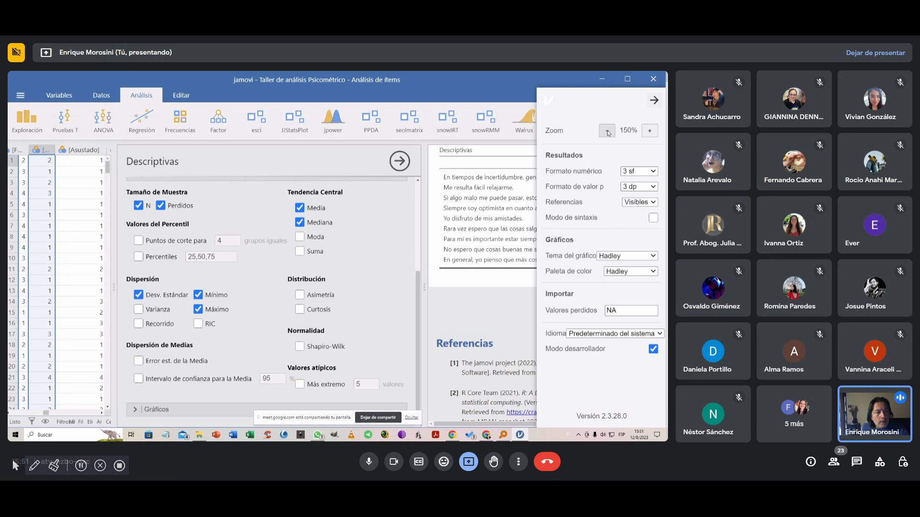
double_click(608, 132)
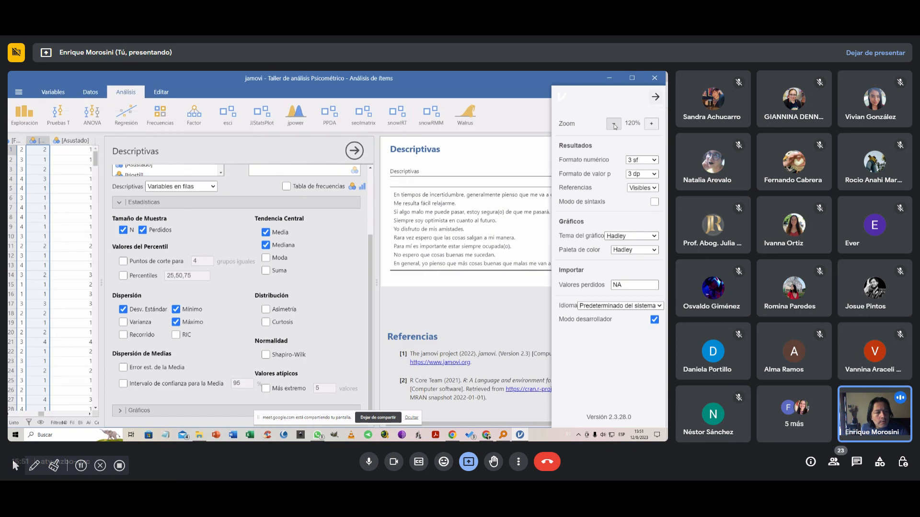
click(614, 124)
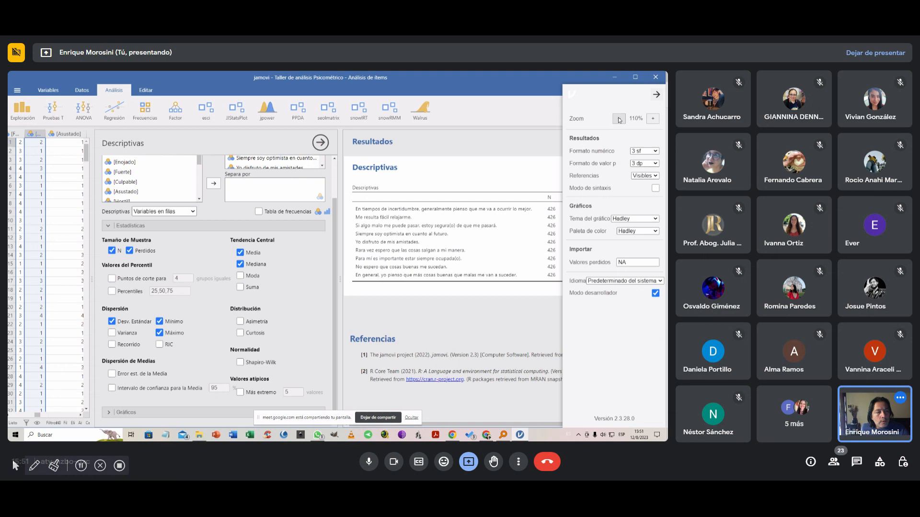
click(618, 119)
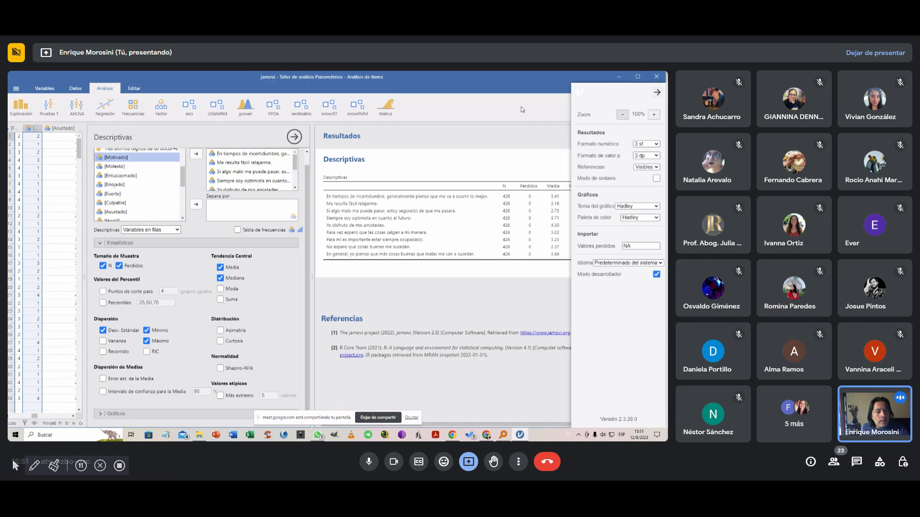
click(657, 92)
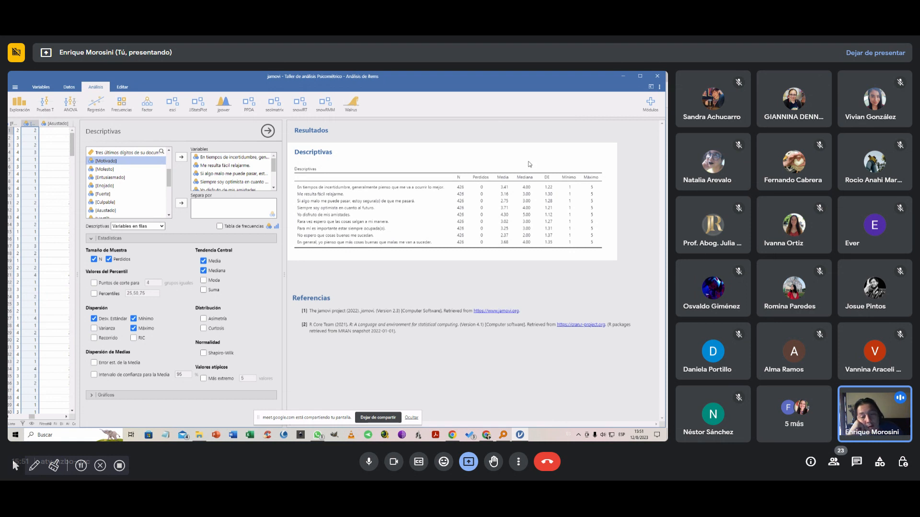
Step: Include Moda in the descriptive statistics and exclude Mediana and Perdidos
click(203, 280)
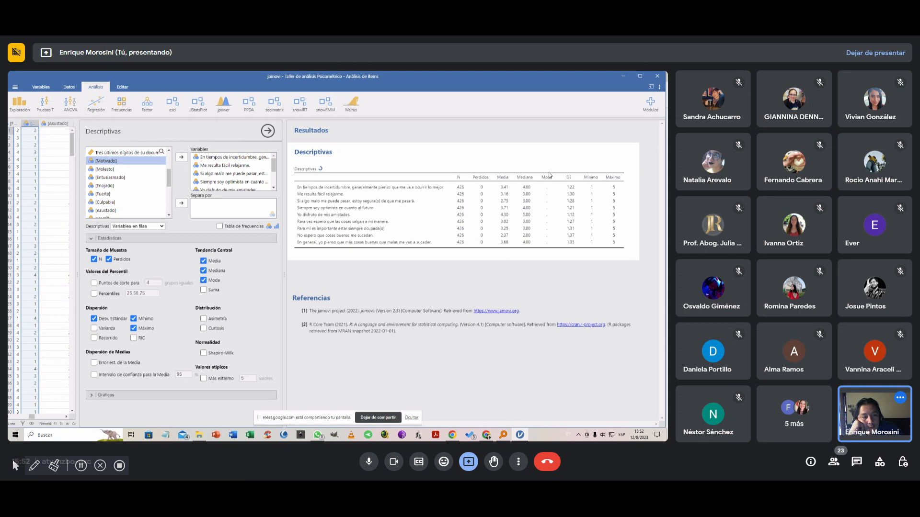
click(203, 270)
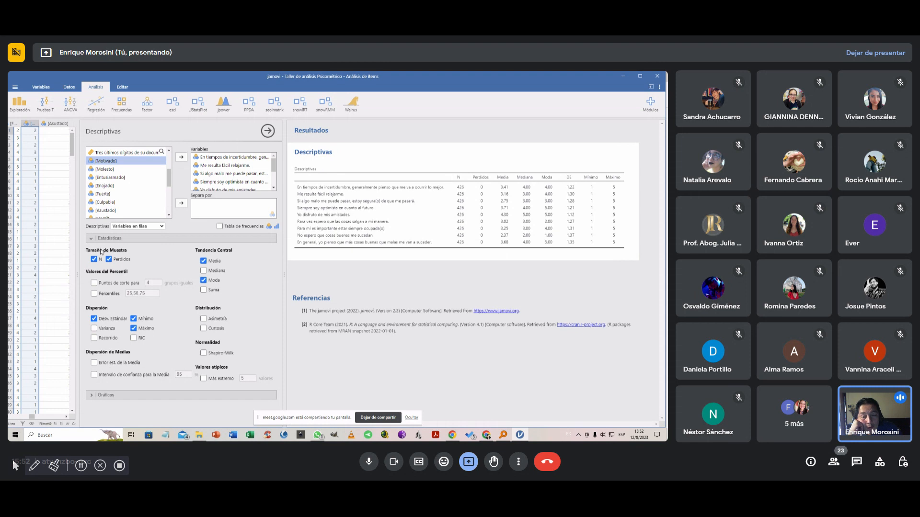
click(108, 259)
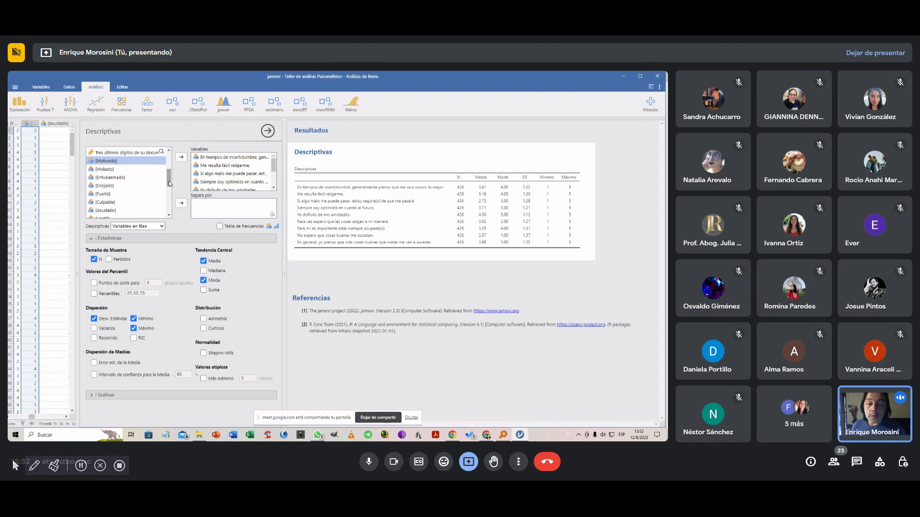
Step: Expand the Gráficos options and enable Histograma for the nine items
drag(169, 178, 169, 161)
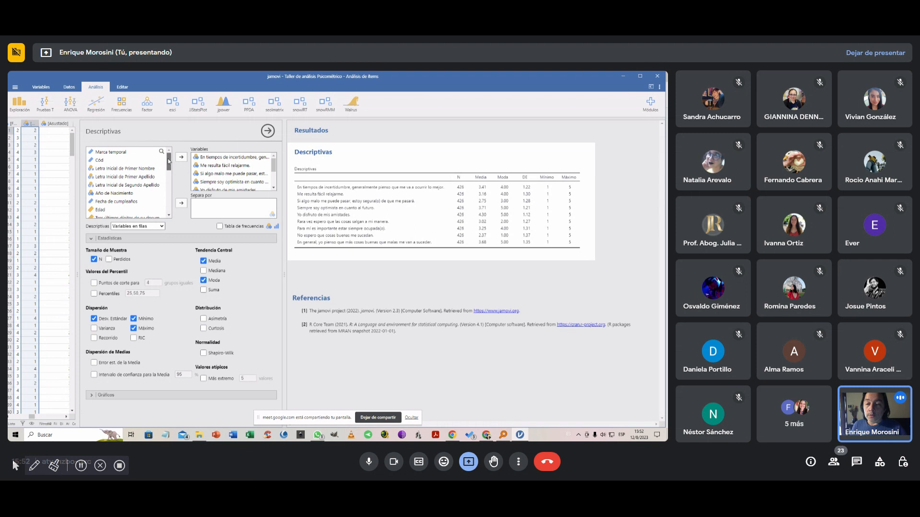
drag(169, 163, 166, 177)
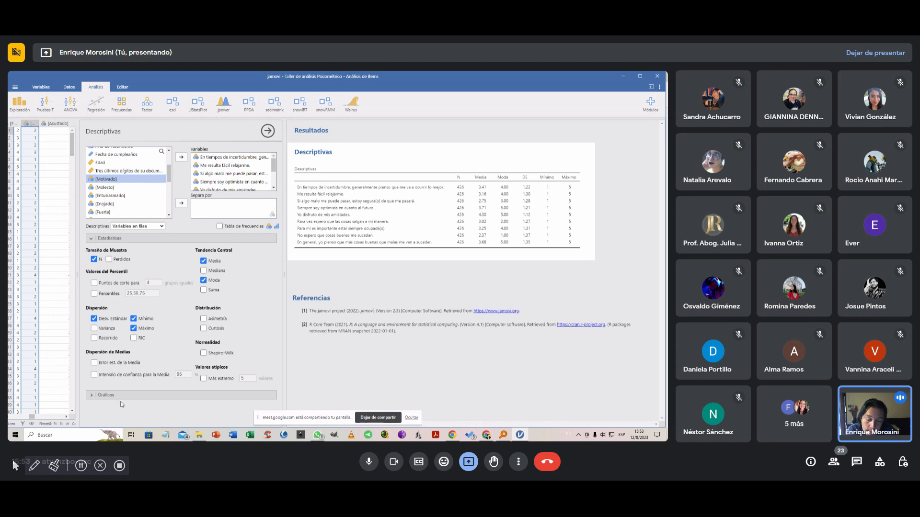
click(93, 397)
scroll(154, 382, down, 1)
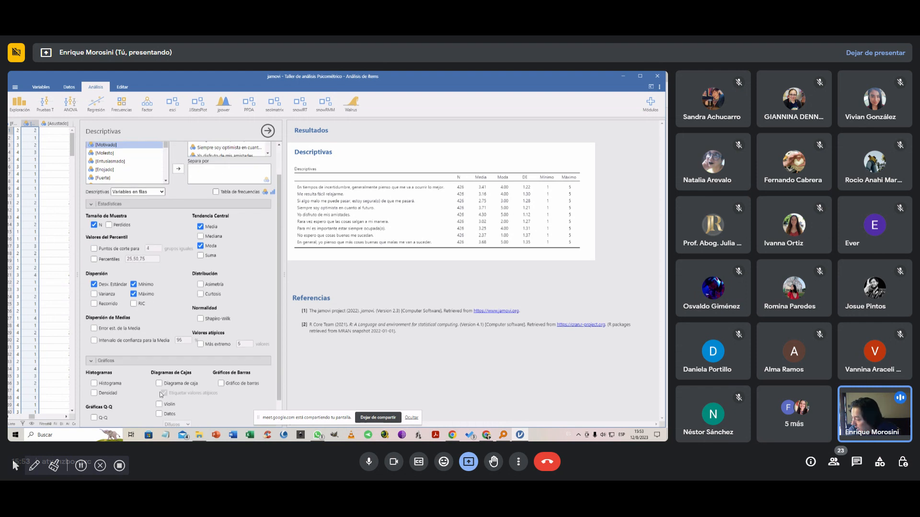
scroll(161, 390, down, 1)
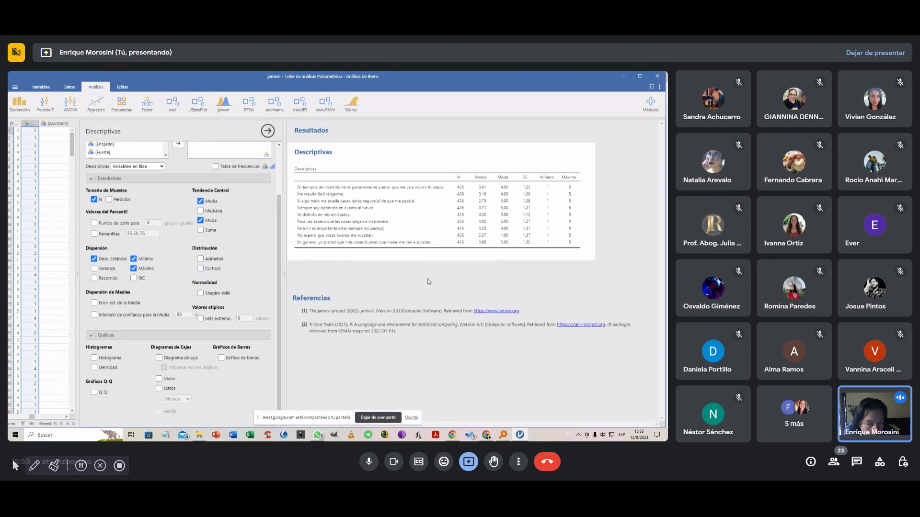
scroll(185, 261, up, 3)
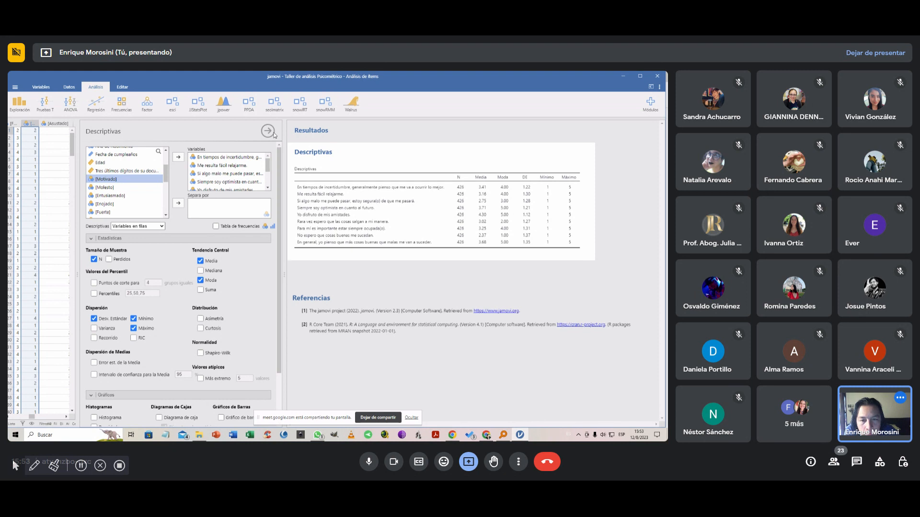
drag(267, 166, 226, 287)
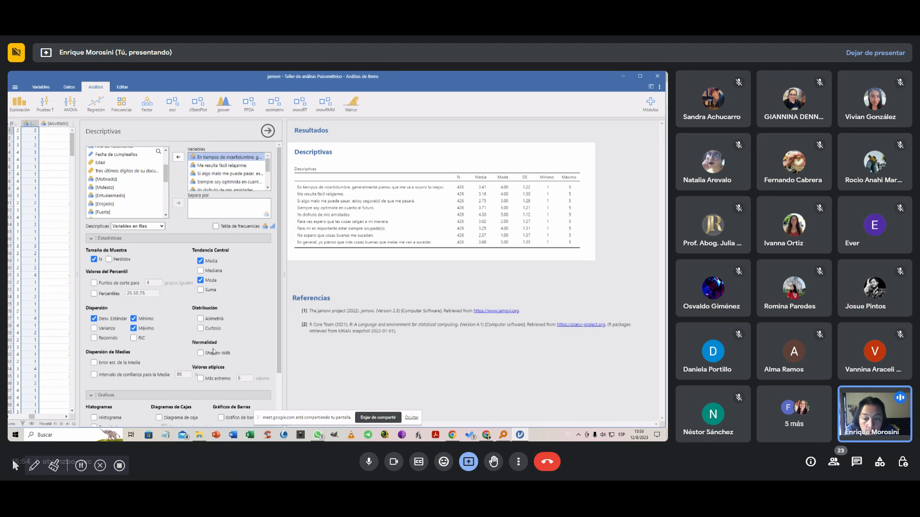
scroll(214, 351, down, 1)
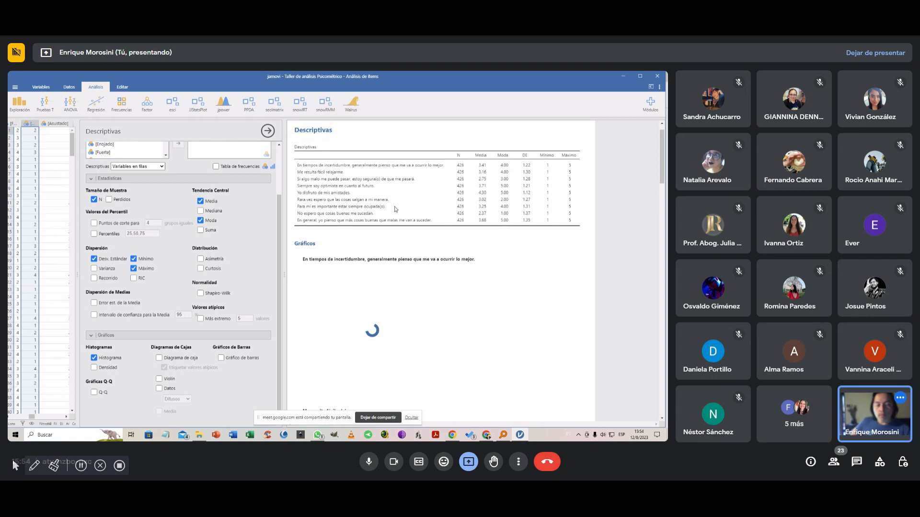
Step: Examine the histograms of all nine items in the results, then return to the descriptives table
scroll(411, 306, down, 2)
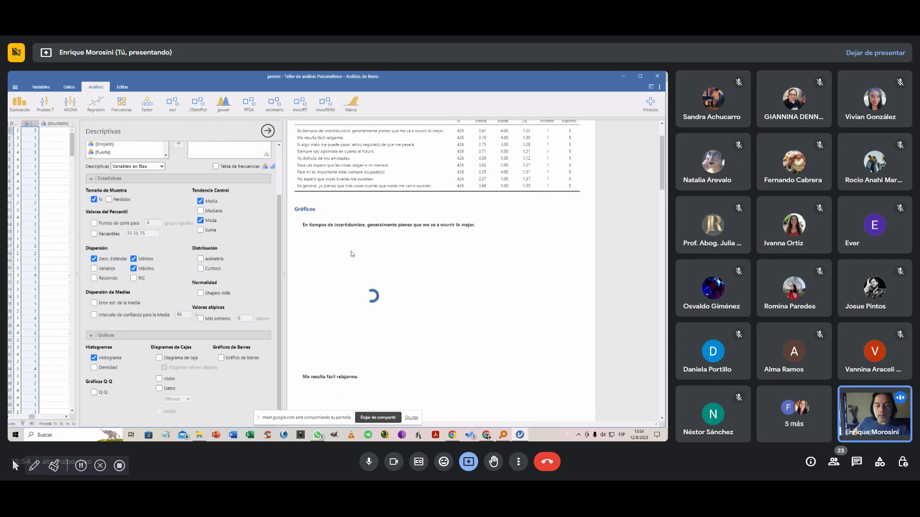
scroll(381, 272, down, 2)
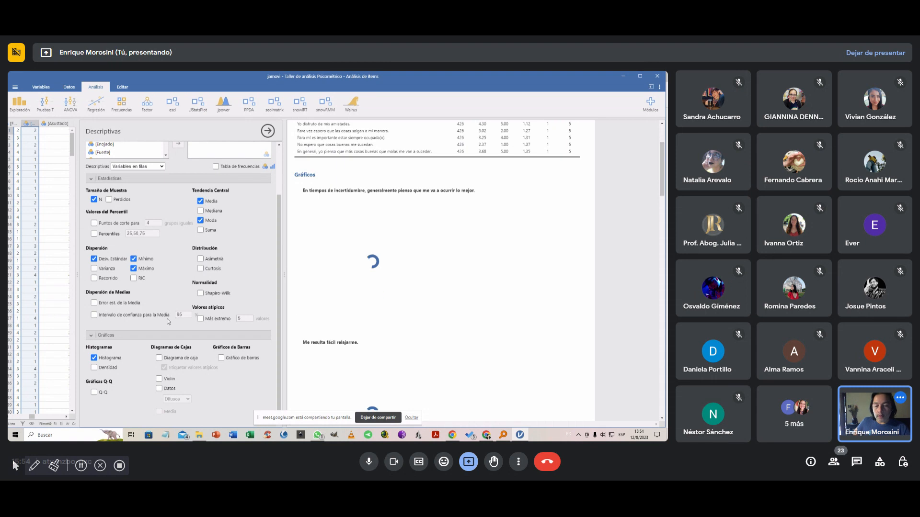
scroll(441, 297, down, 2)
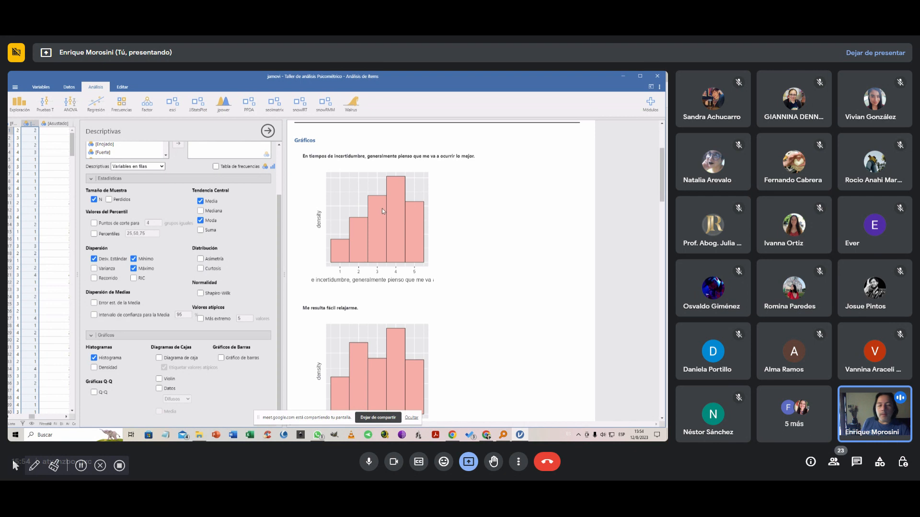
scroll(395, 255, down, 5)
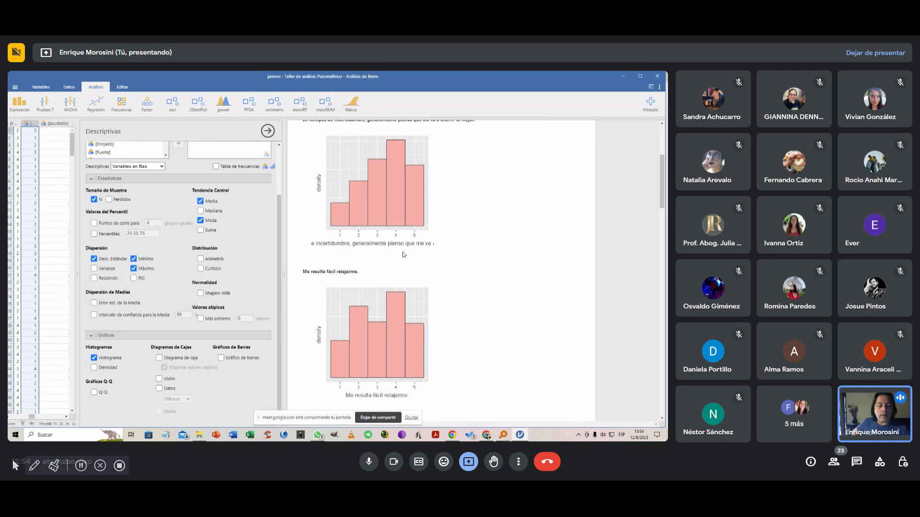
scroll(402, 253, down, 5)
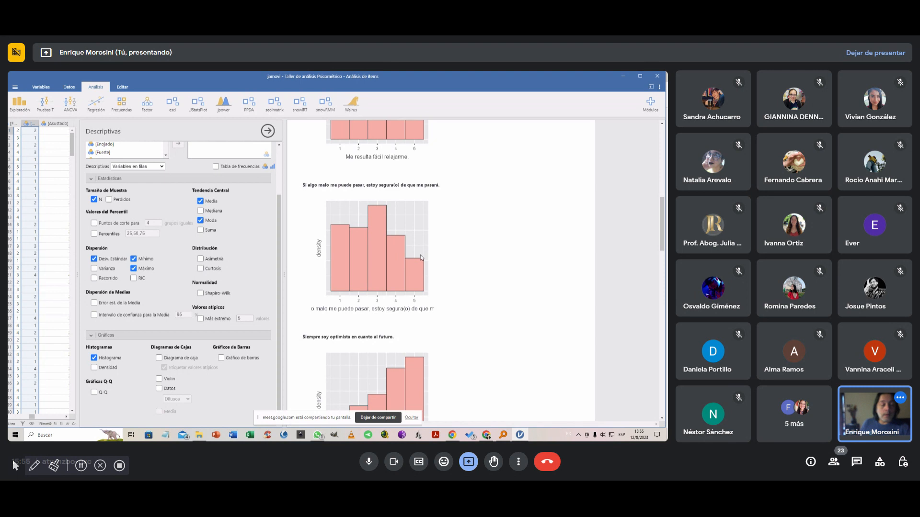
scroll(420, 255, down, 2)
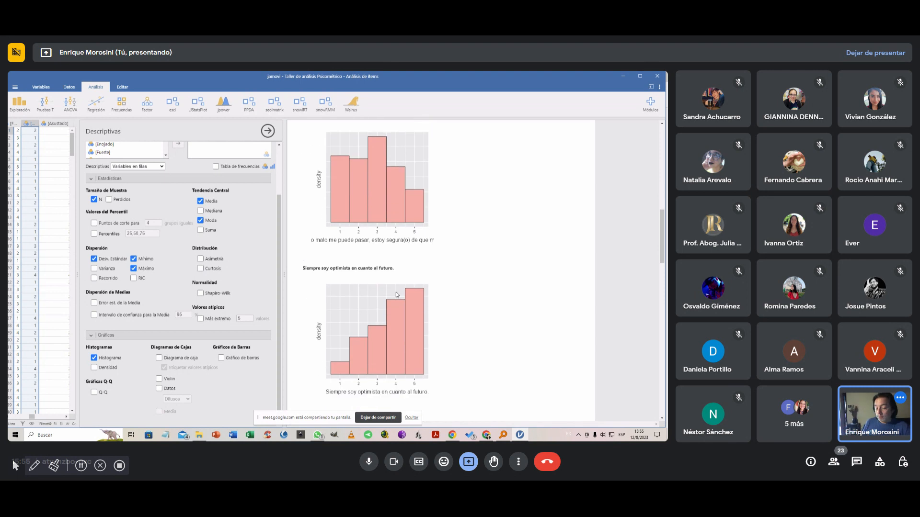
scroll(424, 282, down, 4)
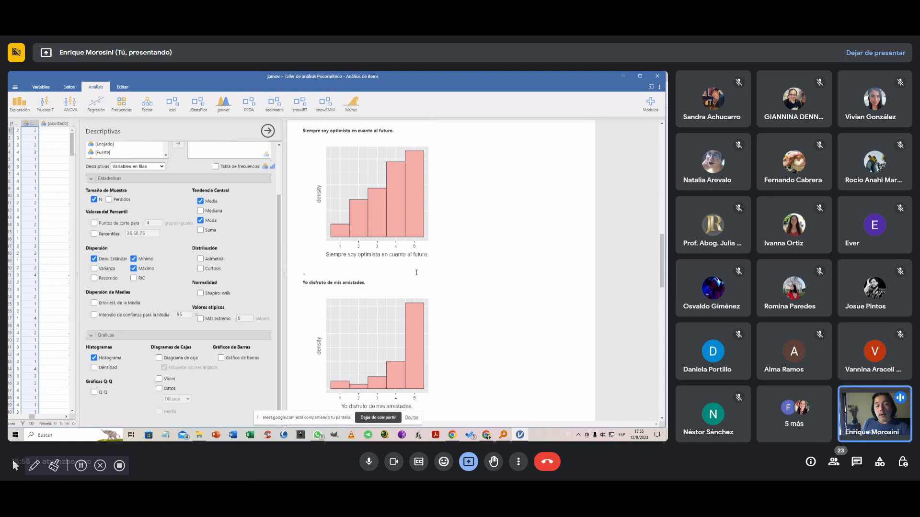
scroll(416, 272, down, 4)
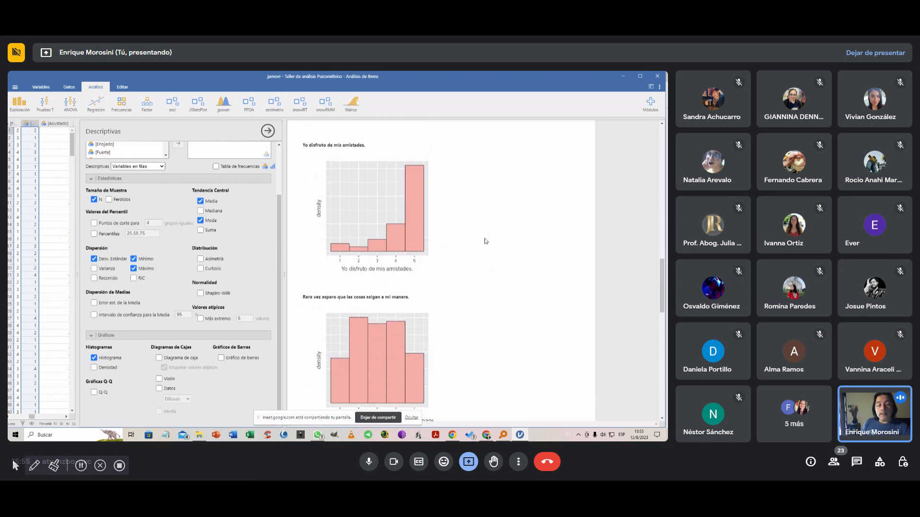
scroll(408, 250, down, 2)
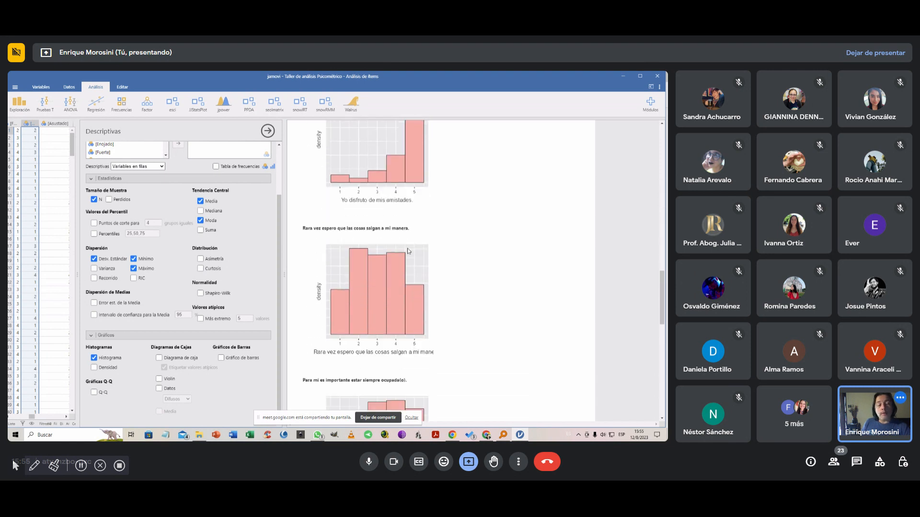
scroll(405, 254, down, 4)
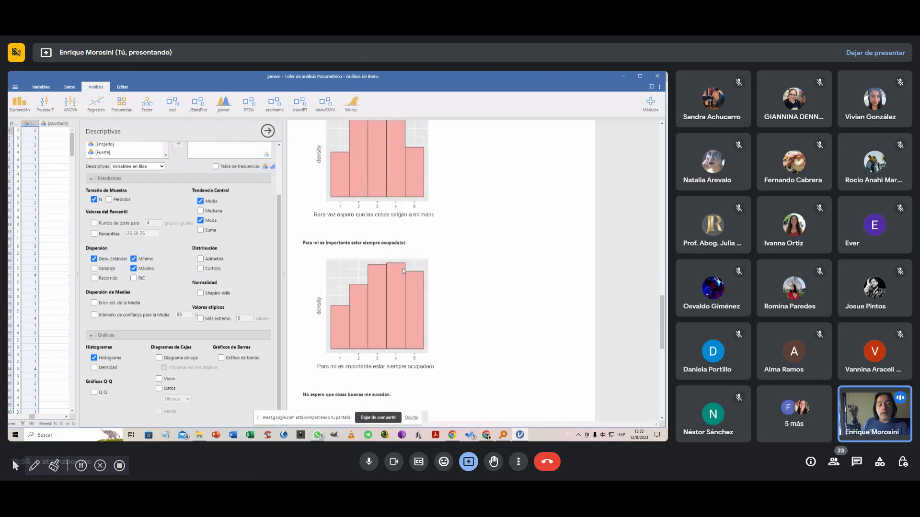
scroll(391, 280, down, 8)
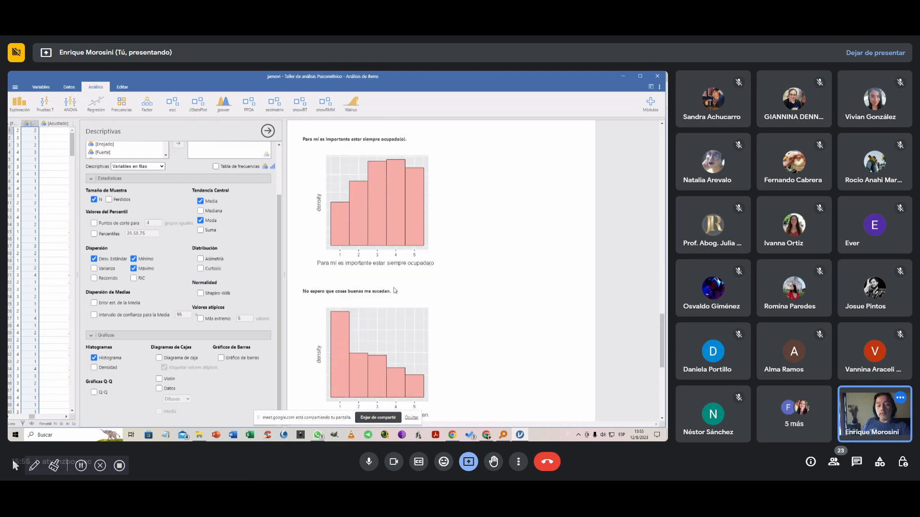
scroll(390, 292, down, 3)
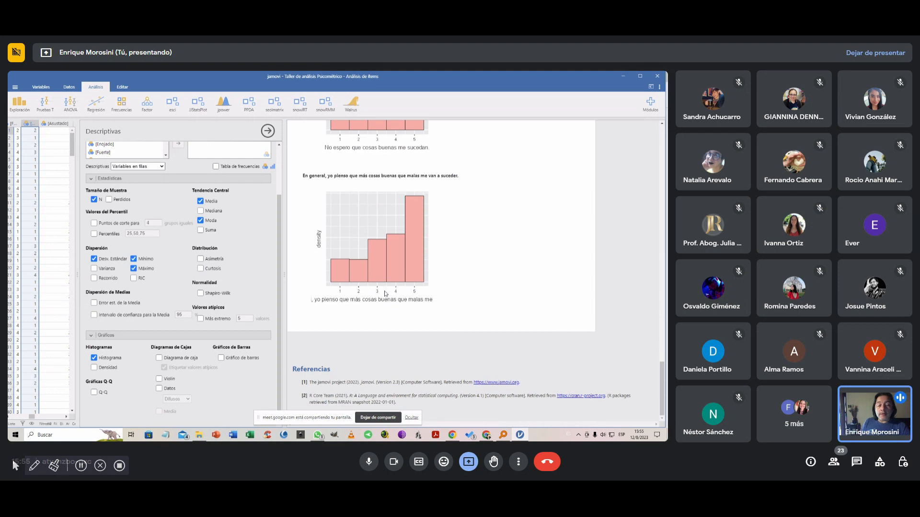
scroll(385, 288, down, 10)
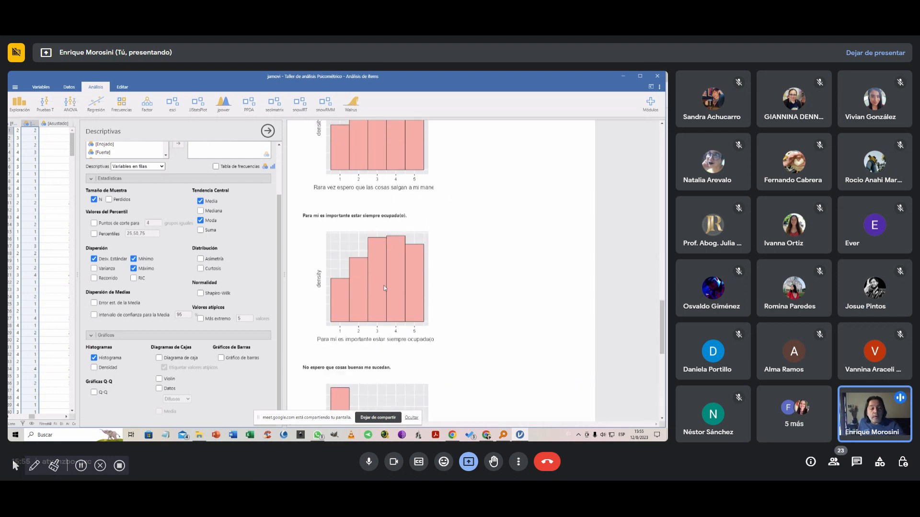
scroll(385, 288, up, 13)
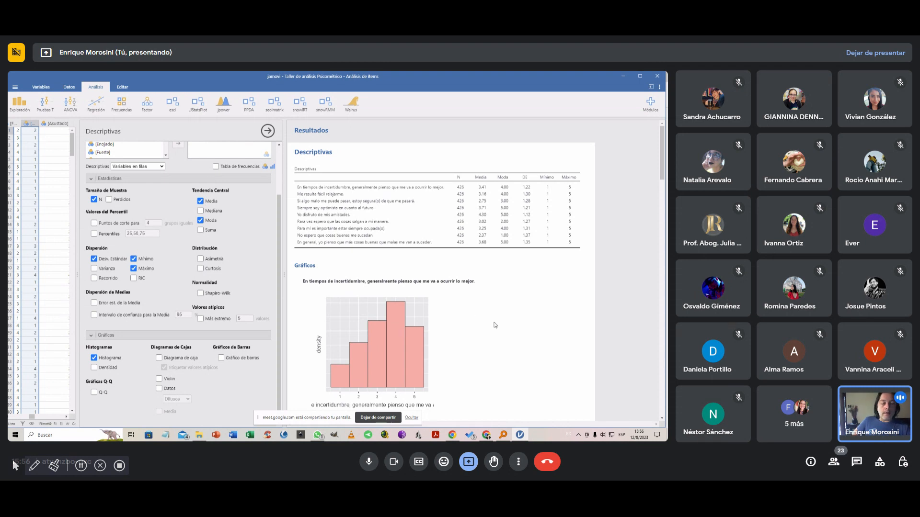
Step: Examine the histograms of the nine optimism items again, from the descriptives table down to the references
scroll(494, 320, down, 5)
scroll(489, 318, down, 5)
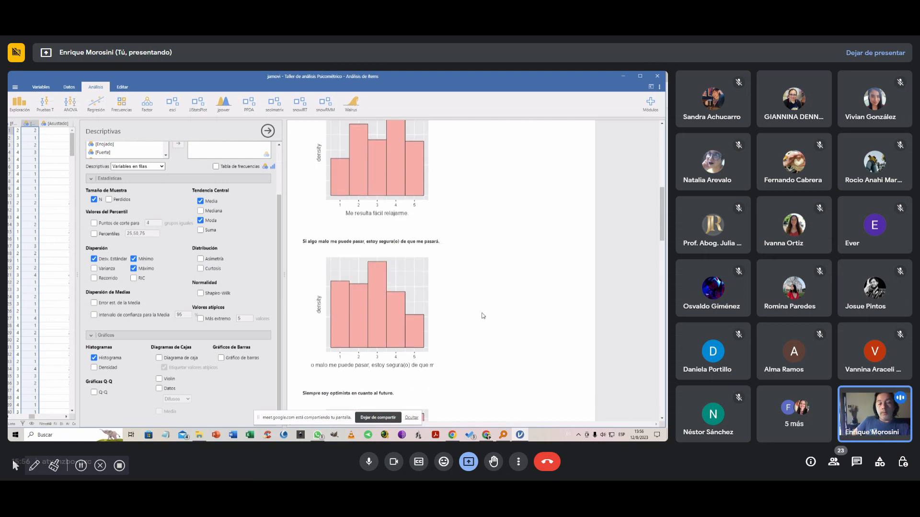
scroll(484, 319, down, 5)
scroll(486, 331, up, 7)
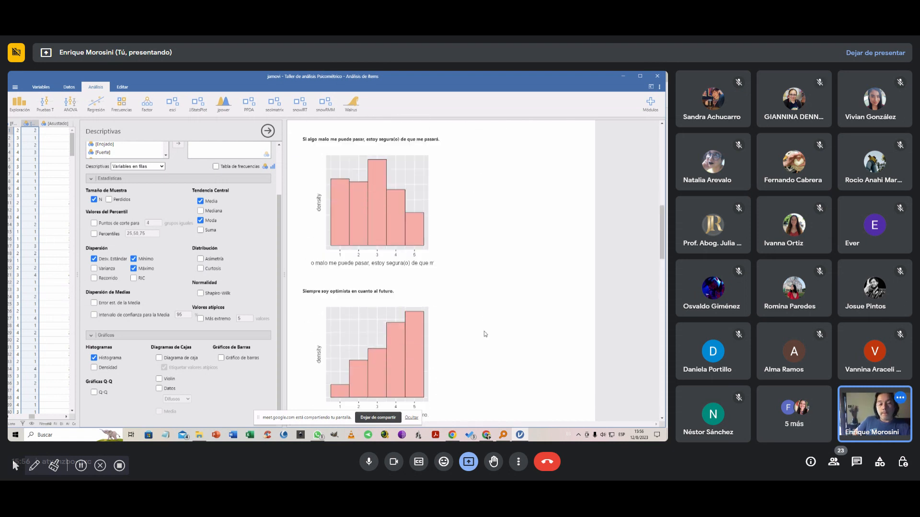
scroll(491, 348, up, 8)
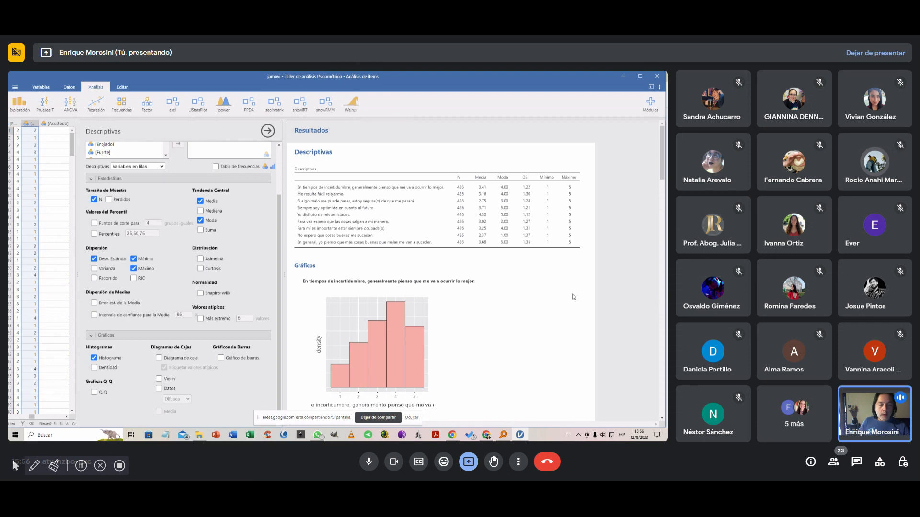
scroll(565, 298, down, 15)
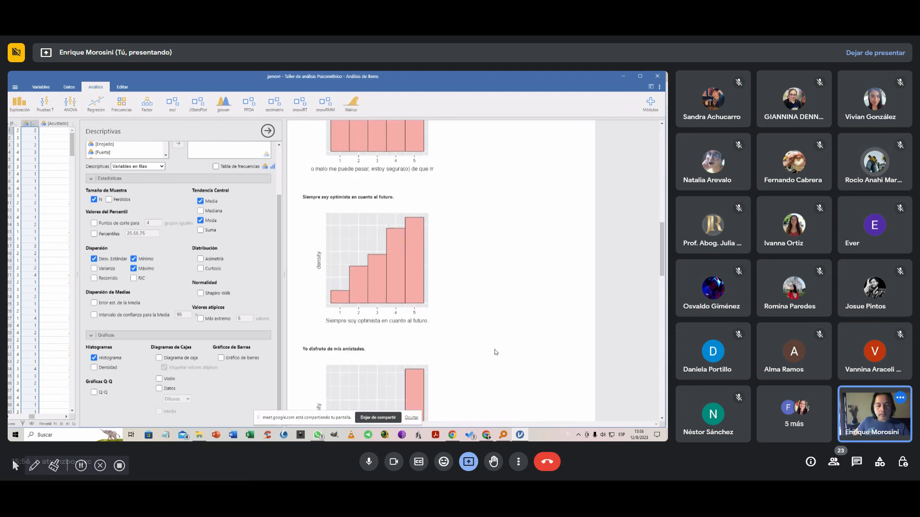
scroll(506, 341, down, 10)
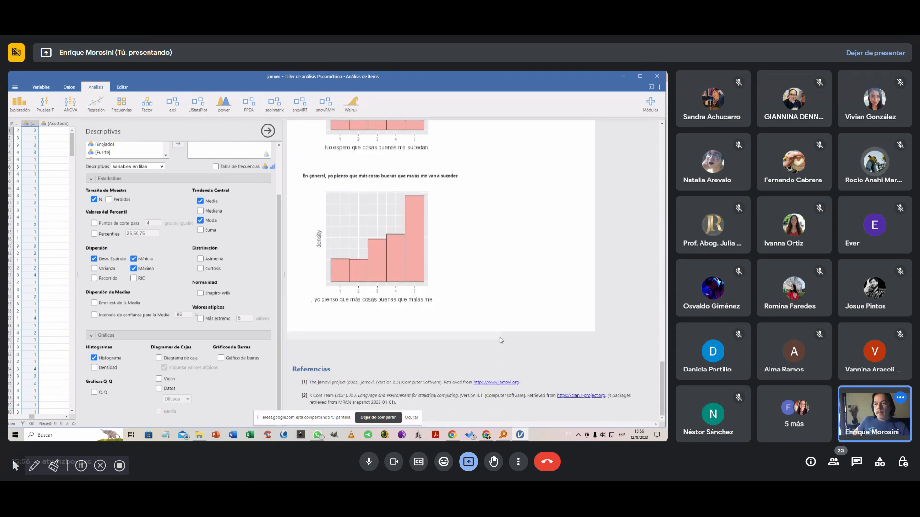
Step: Close the Descriptivas options, widen the results area over the data sheet and return to the descriptives table
click(577, 350)
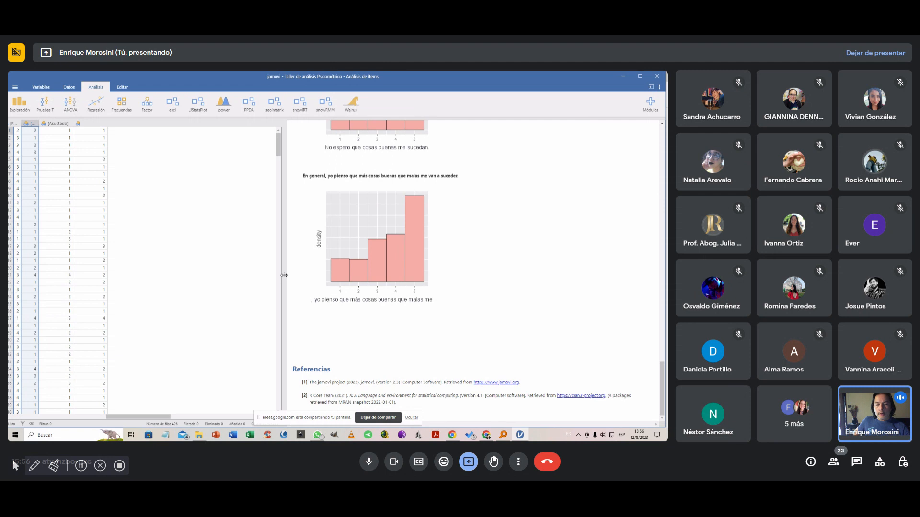
drag(267, 273, 191, 263)
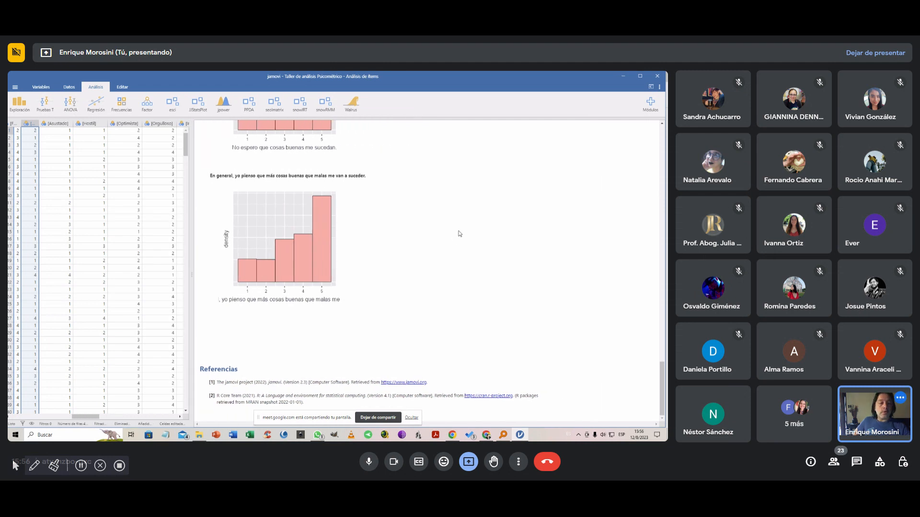
scroll(457, 235, up, 8)
scroll(472, 222, up, 10)
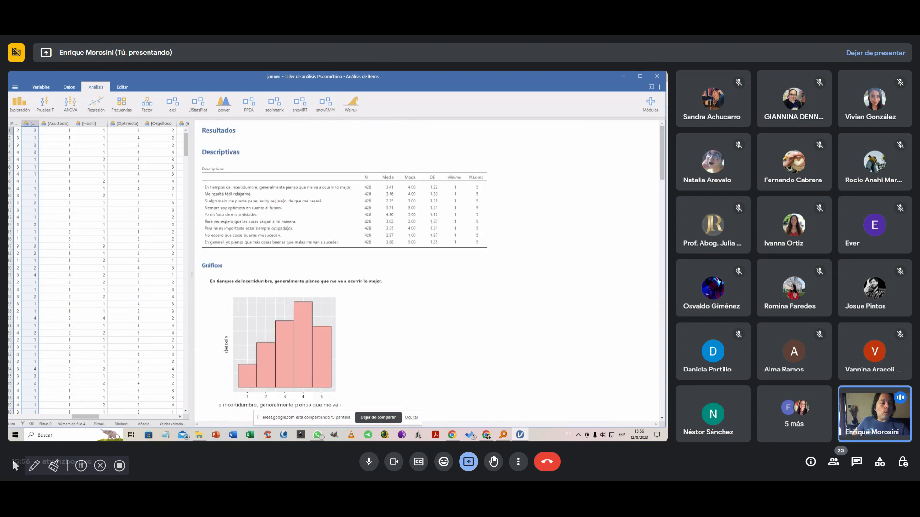
Step: Increase the interface zoom to 150% and close the settings
click(659, 87)
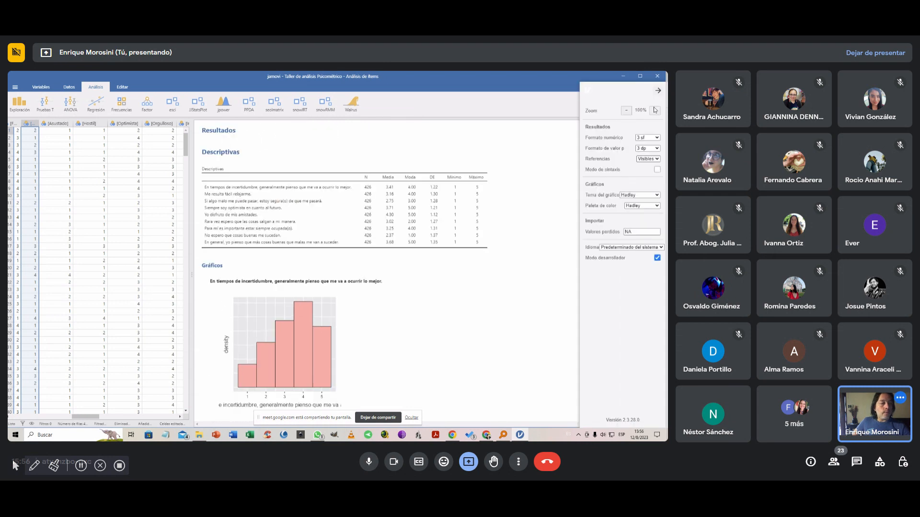
click(655, 111)
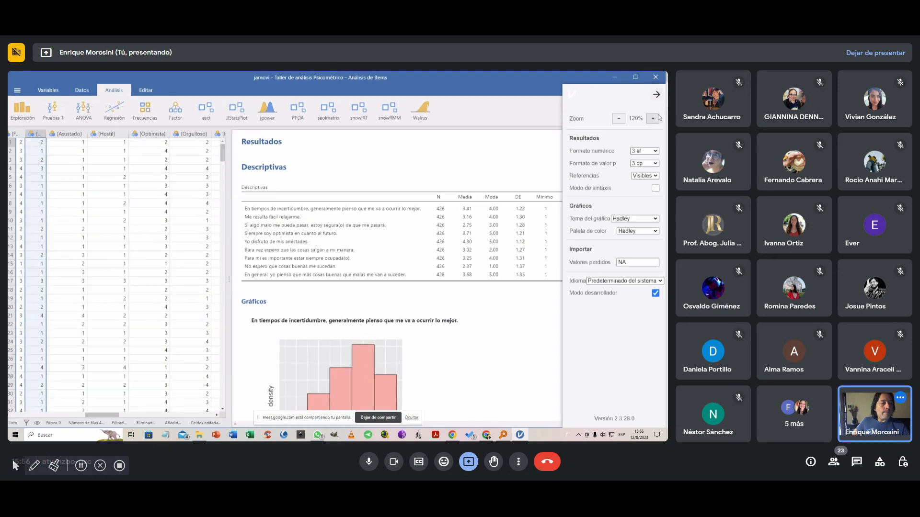
click(468, 165)
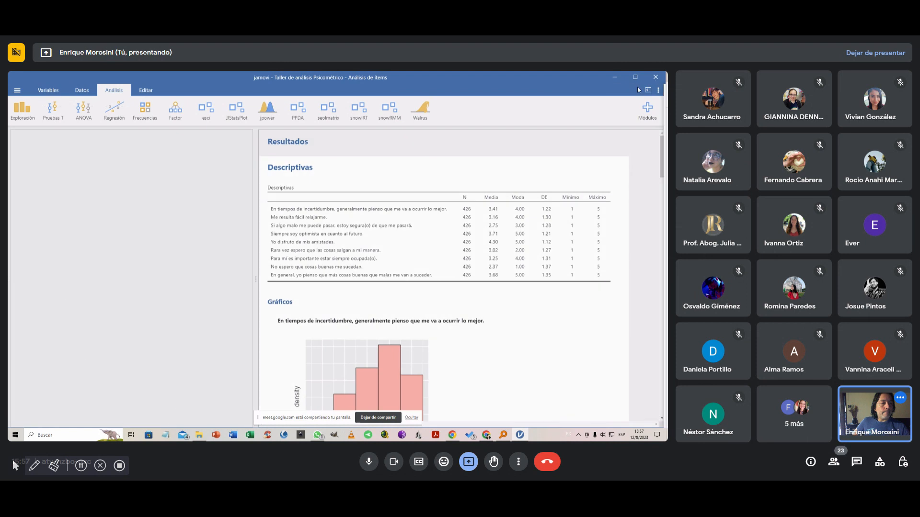
scroll(602, 278, down, 15)
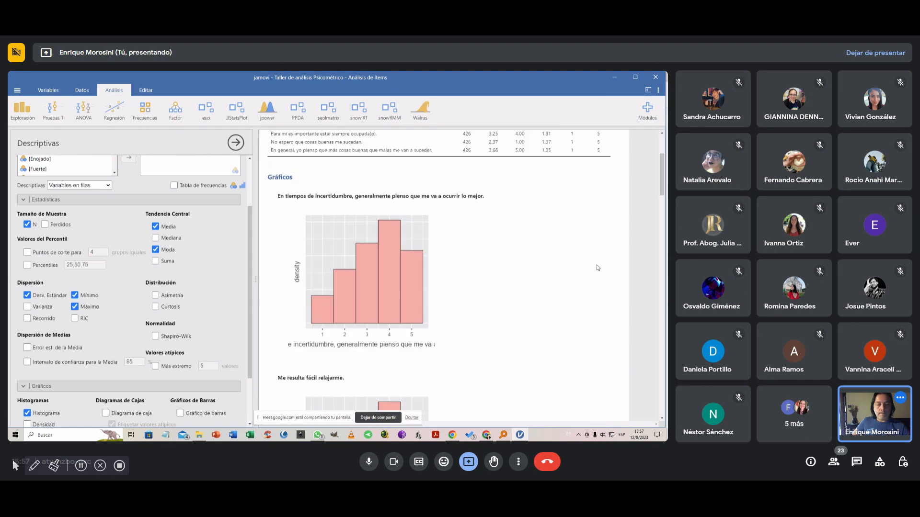
click(658, 91)
click(654, 119)
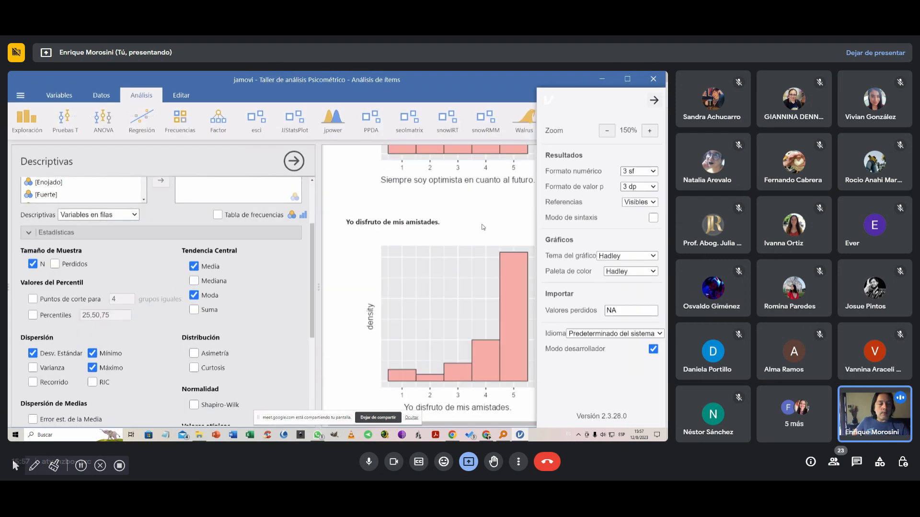
click(655, 99)
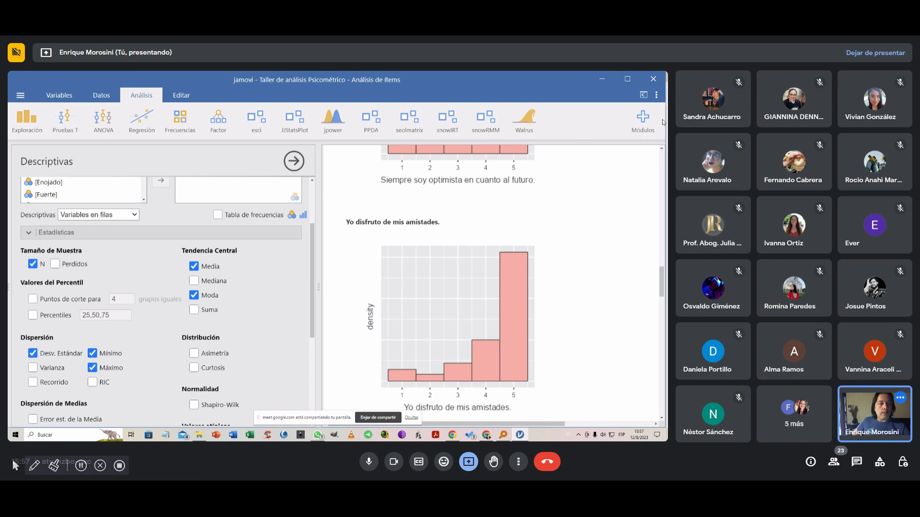
Step: Hide the reopened Descriptivas options, narrow the data sheet to enlarge the results and go back to the descriptives table
scroll(539, 236, down, 15)
scroll(538, 236, down, 6)
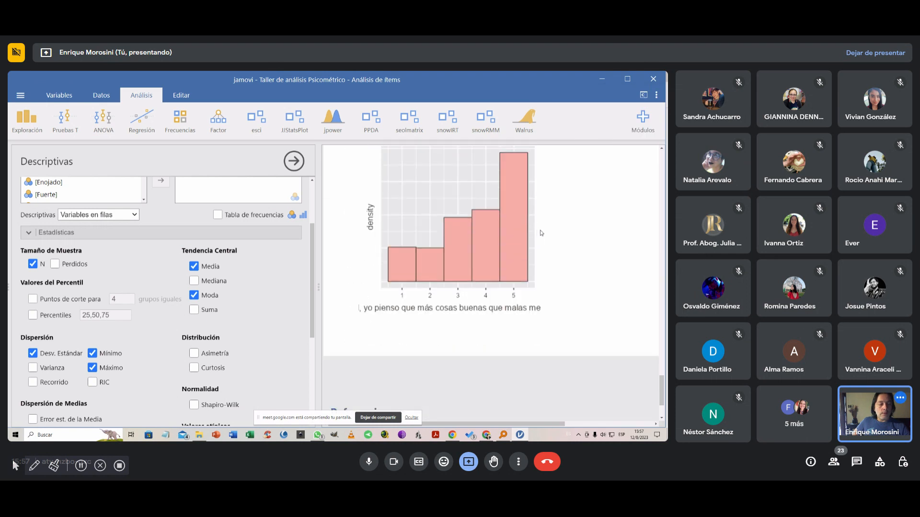
click(565, 292)
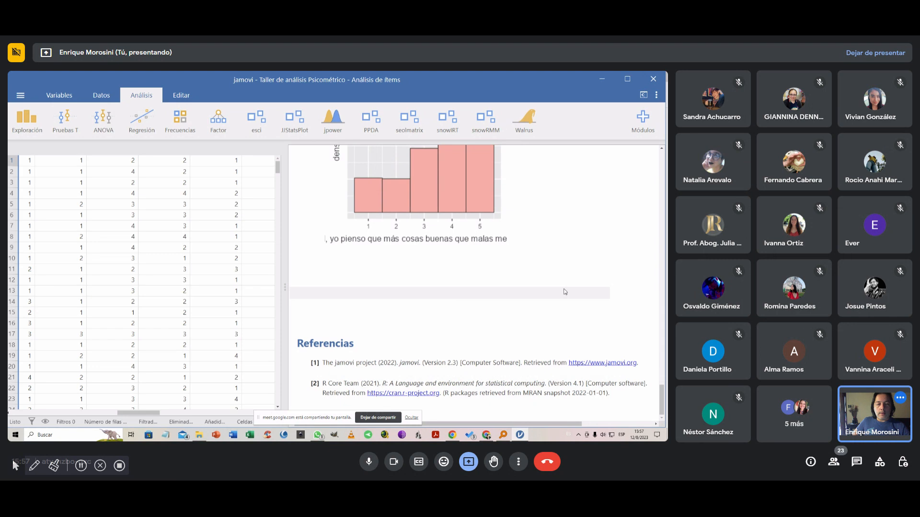
drag(285, 287, 158, 262)
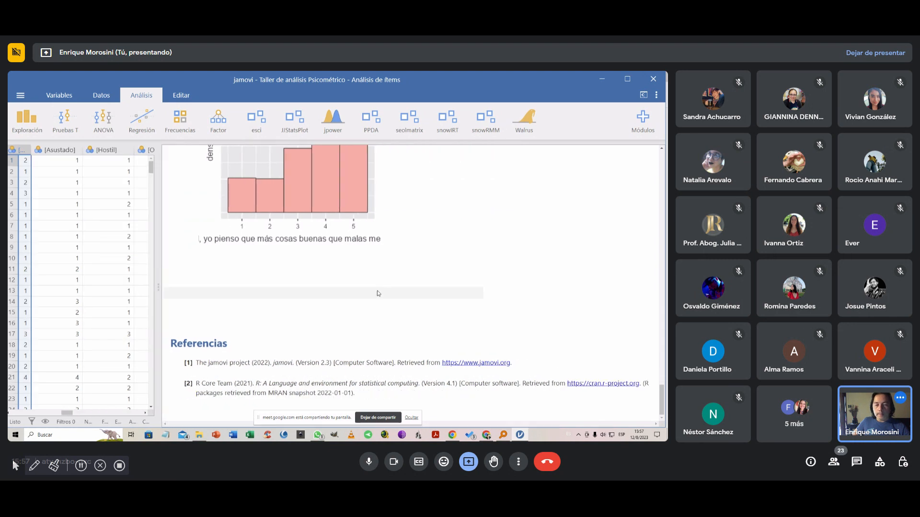
scroll(378, 291, up, 4)
scroll(384, 292, up, 15)
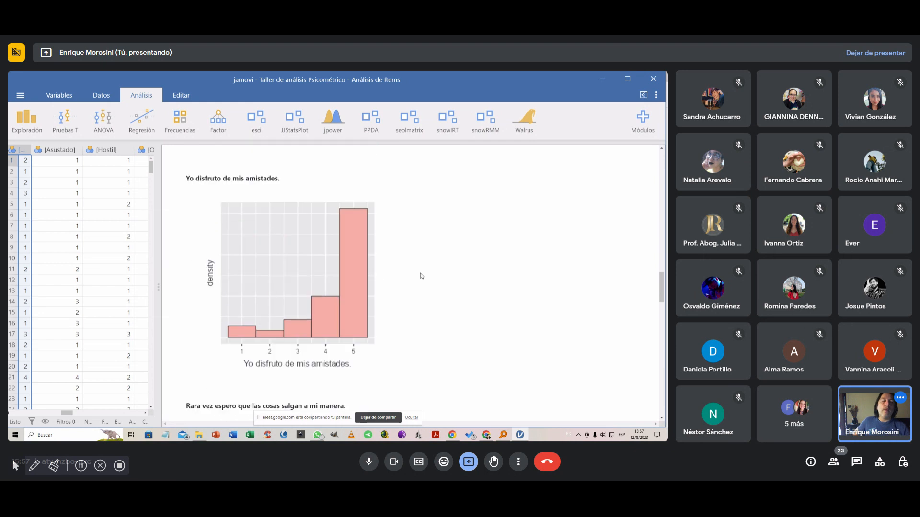
scroll(439, 267, up, 12)
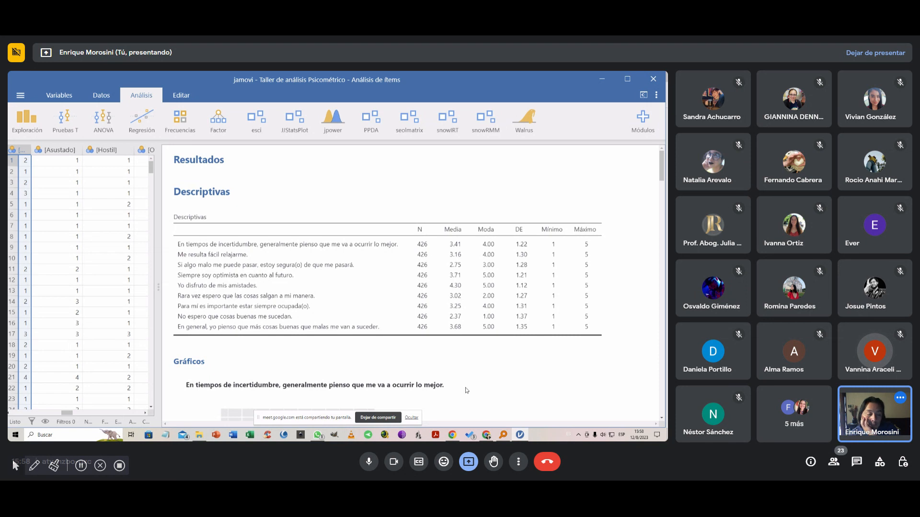
Step: Switch to Chrome, close the untitled Google Sheets spreadsheet and return to jamovi
click(487, 436)
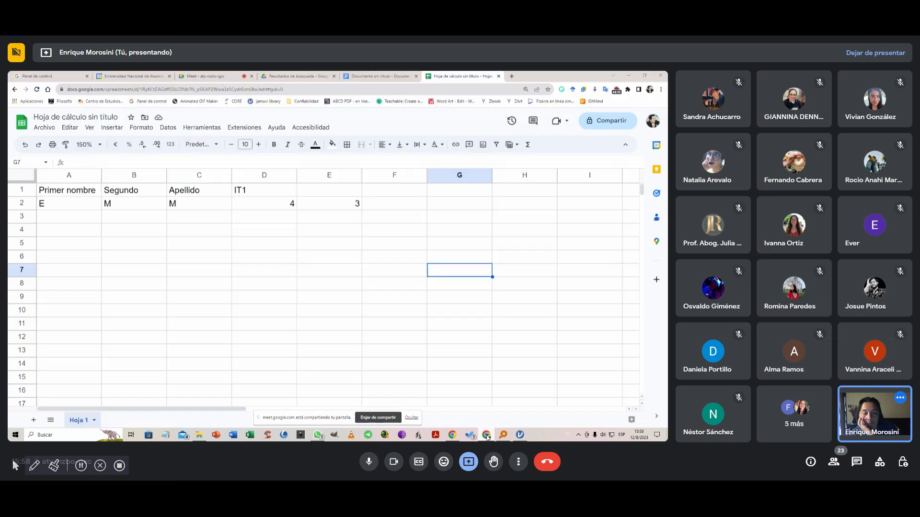
click(498, 77)
click(517, 434)
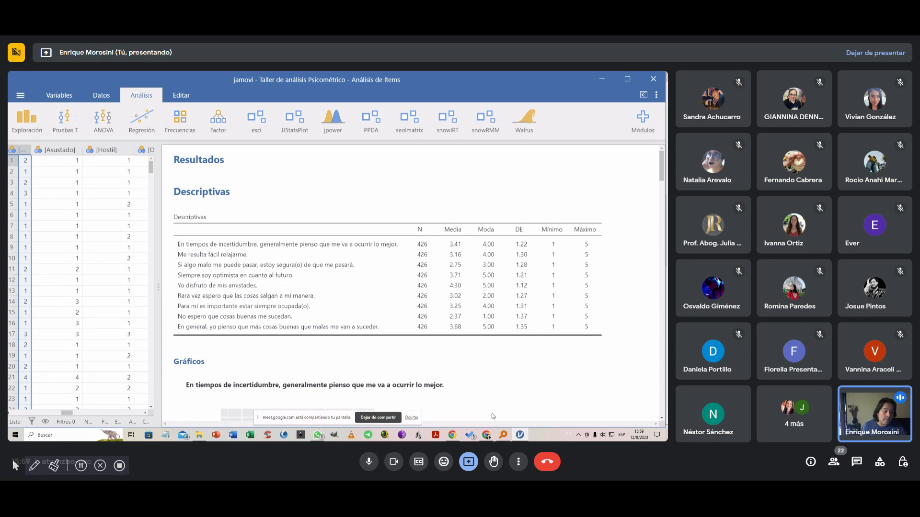
Step: Switch to Chrome, bring up the Meet call in place of the untitled document, and return to jamovi
click(486, 436)
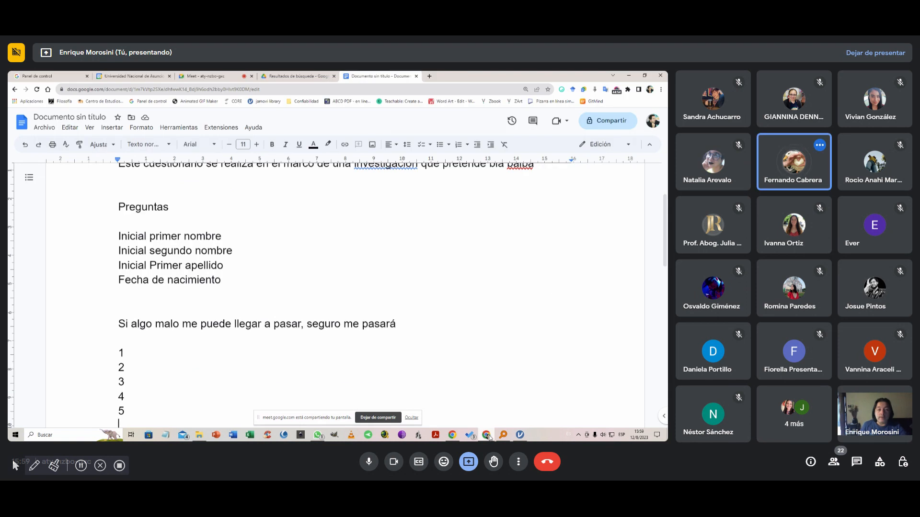
click(191, 76)
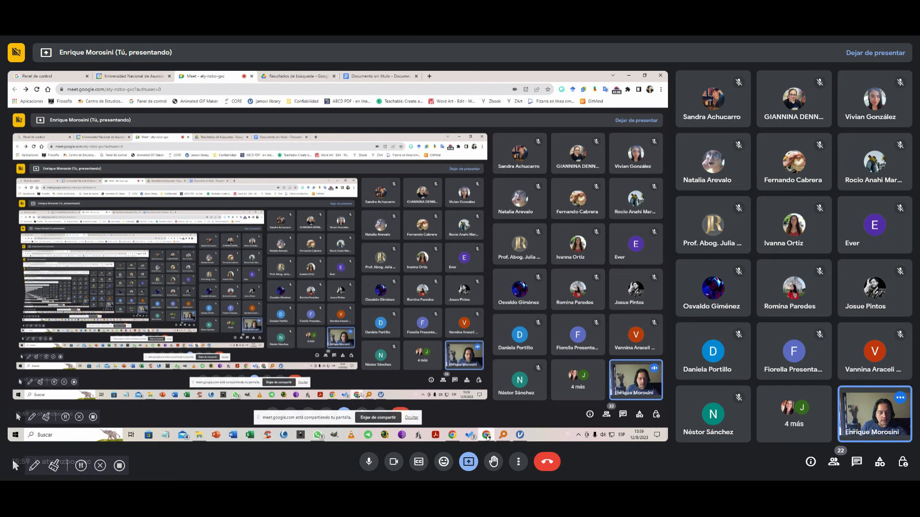
click(520, 436)
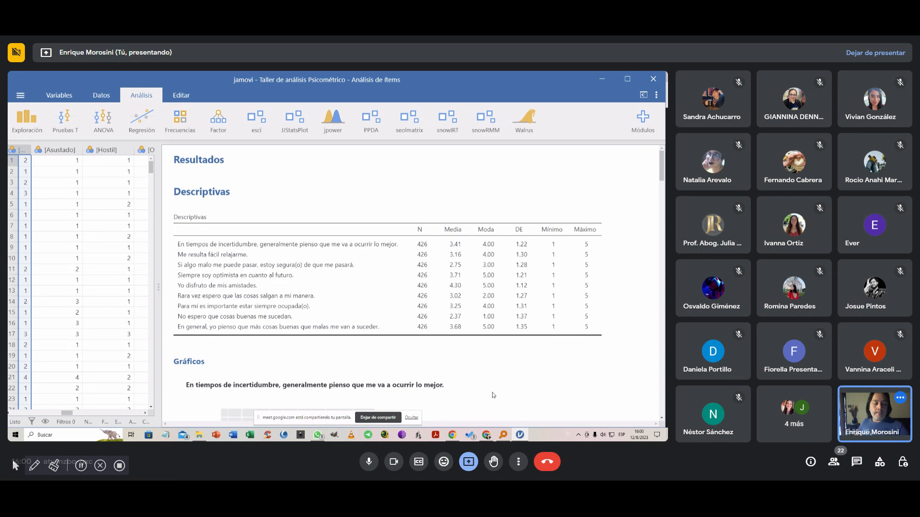
Step: Check the Meet call window in Chrome and return to the descriptives results in jamovi
mouse_move(487, 436)
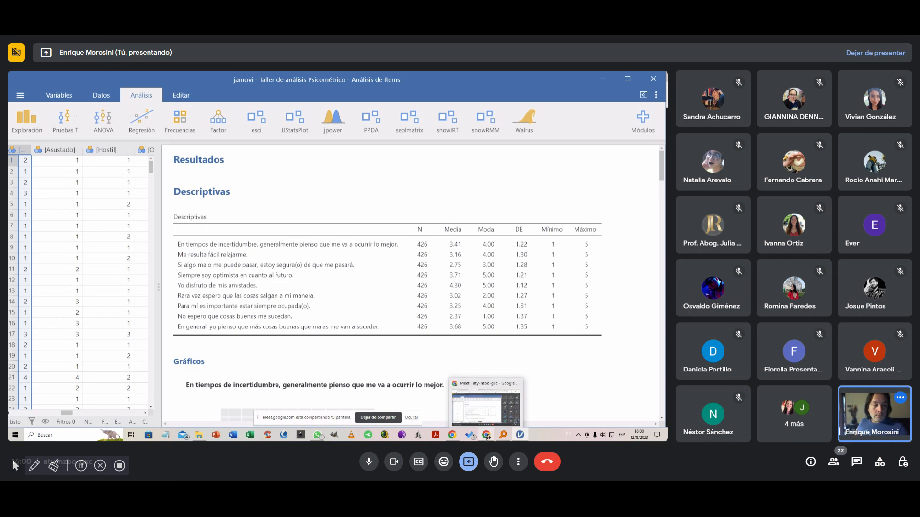
click(488, 420)
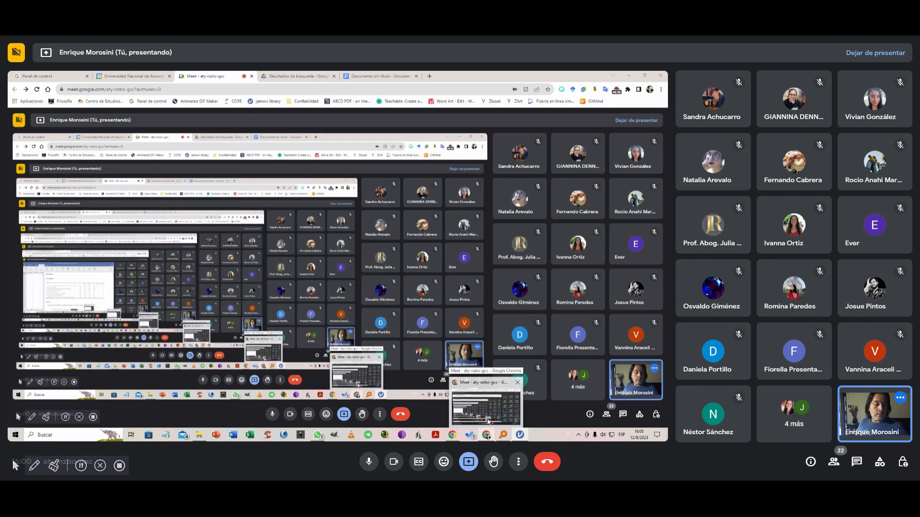
click(485, 436)
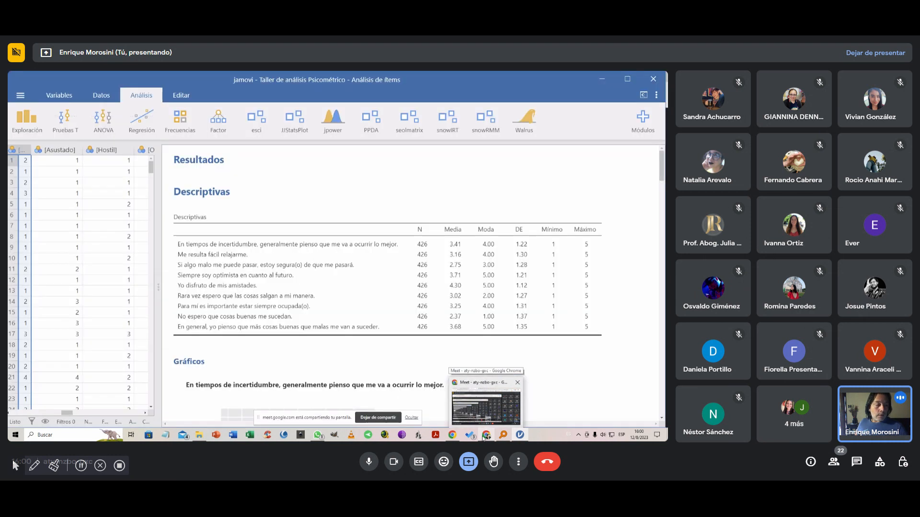
click(490, 416)
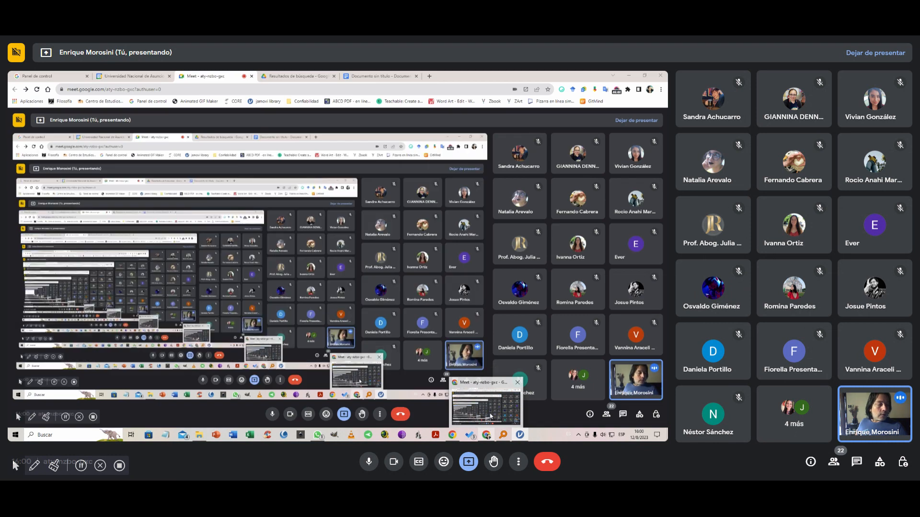
click(519, 434)
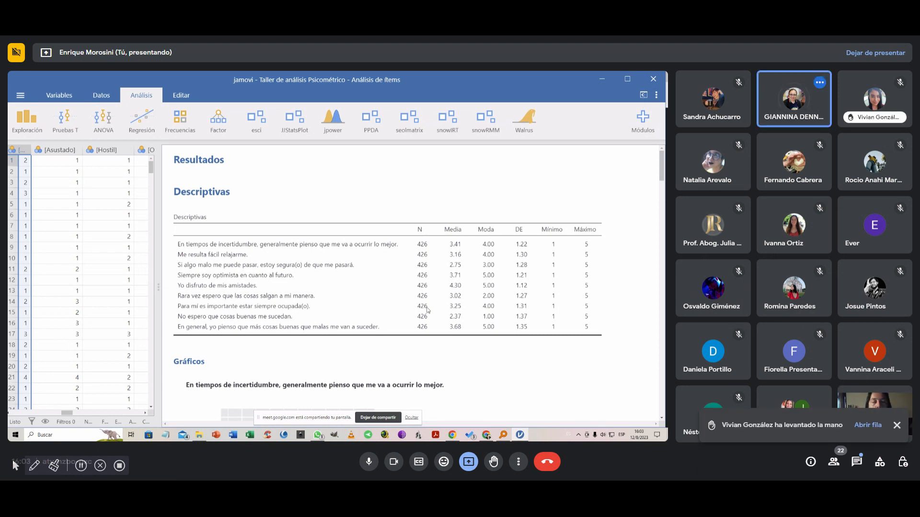
Step: Switch to the Meet call, read its chat messages, close the chat and return to jamovi
mouse_move(489, 439)
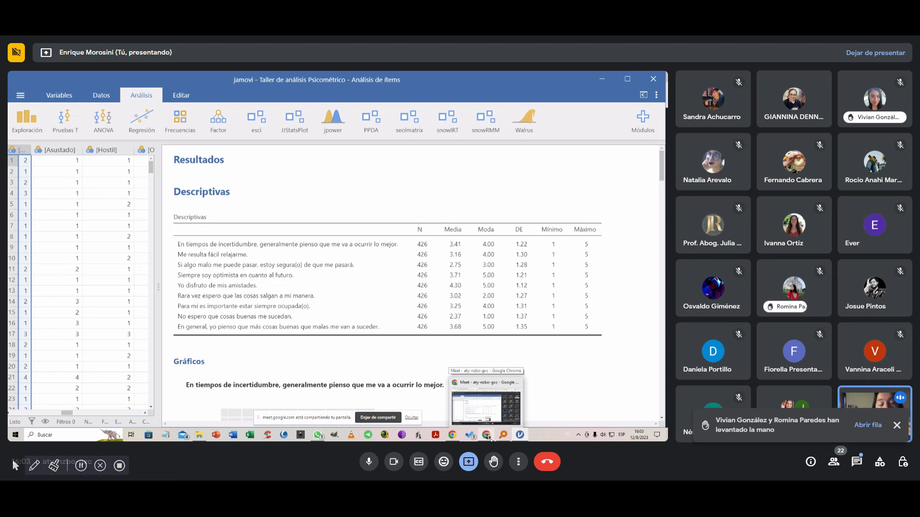
click(486, 408)
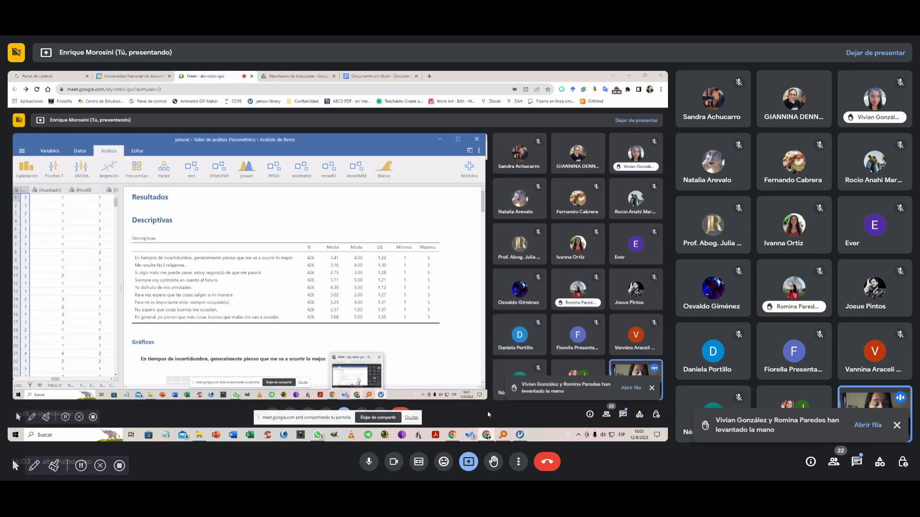
click(858, 463)
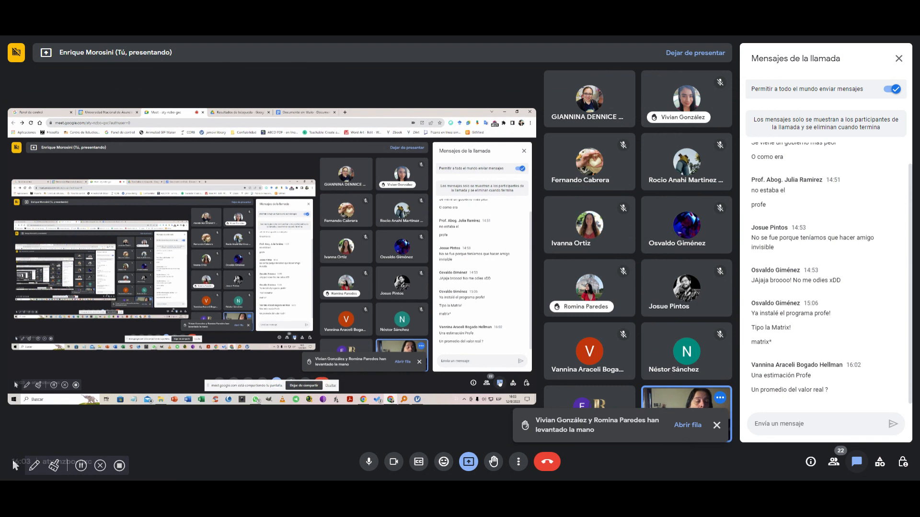
click(857, 461)
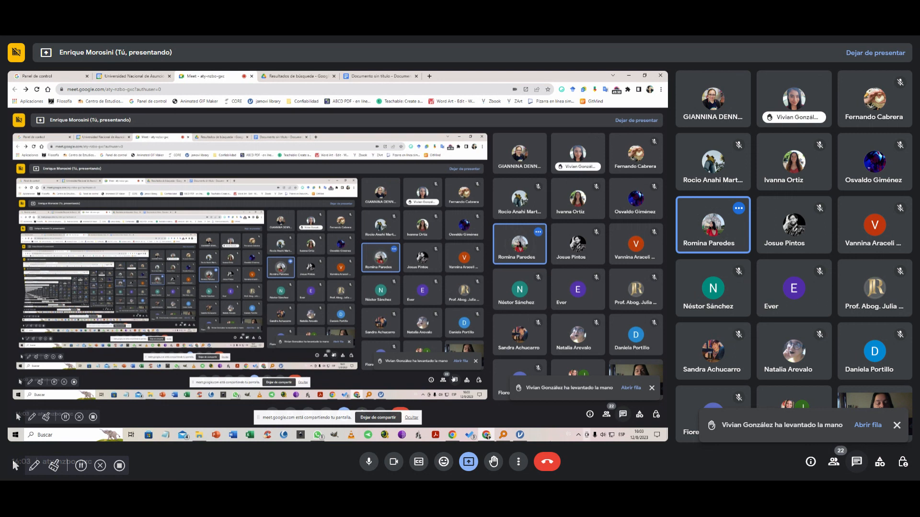
click(521, 435)
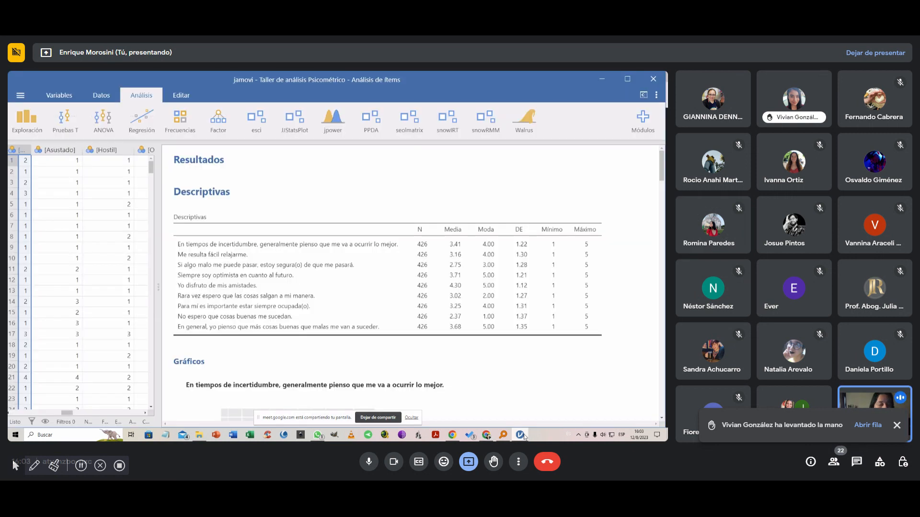
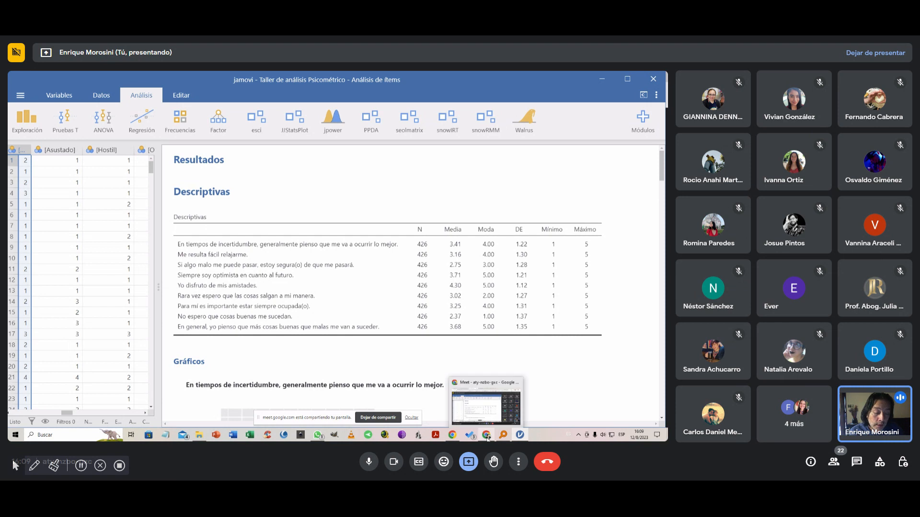
Step: Check the Meet call in Chrome, return to jamovi and examine the histograms of the first three items and the descriptives table
click(487, 435)
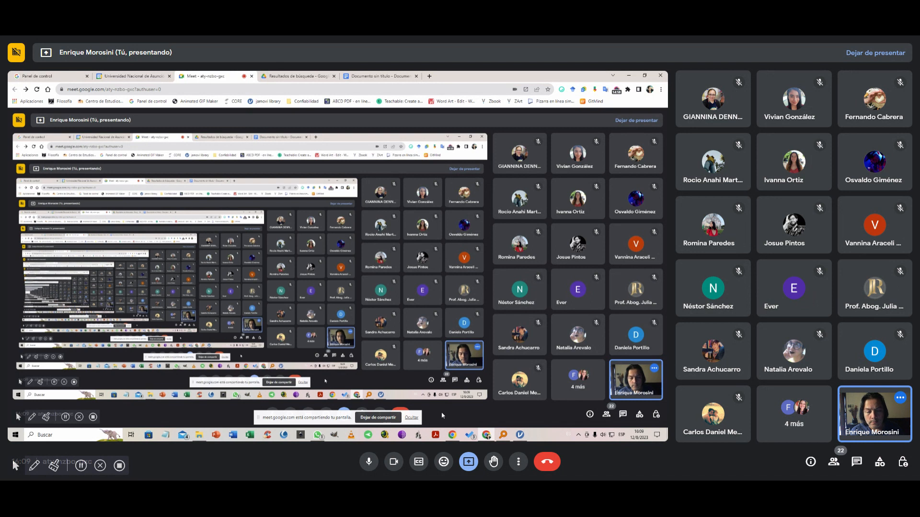
click(522, 436)
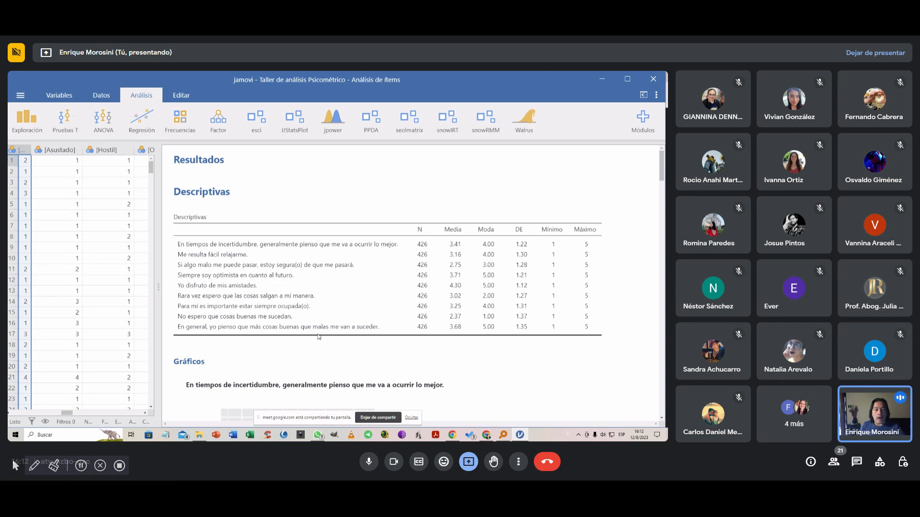
scroll(424, 314, down, 4)
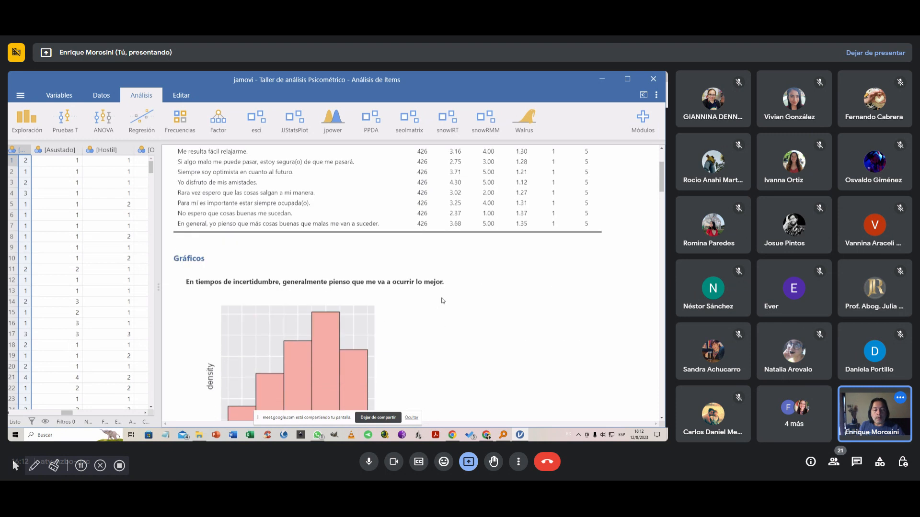
scroll(441, 300, down, 2)
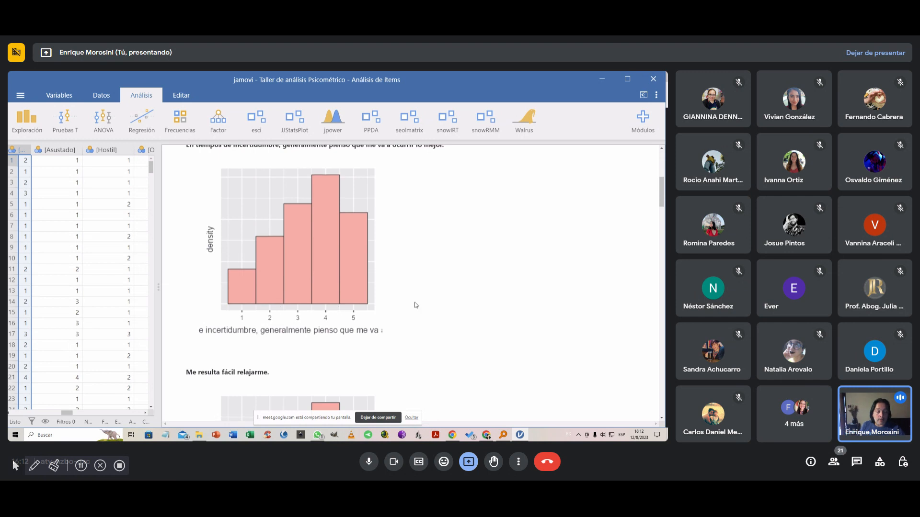
scroll(416, 305, up, 9)
scroll(440, 283, down, 7)
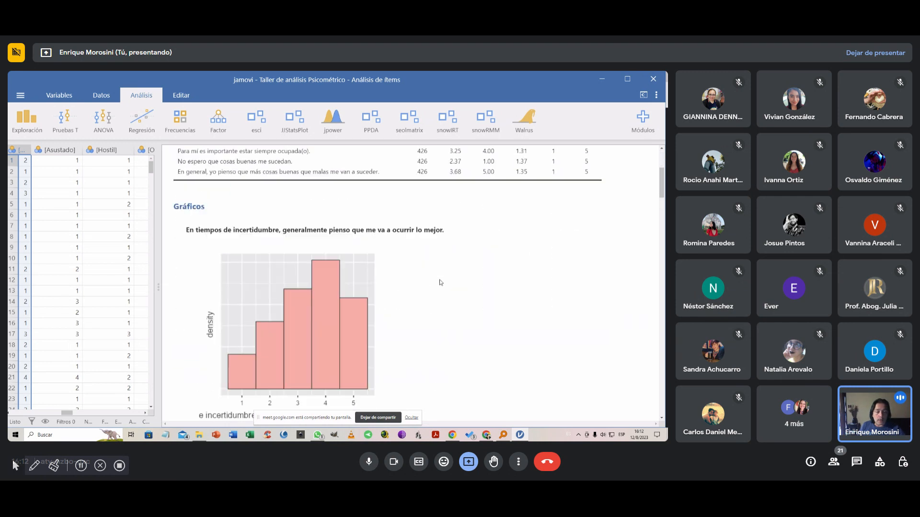
scroll(440, 282, down, 1)
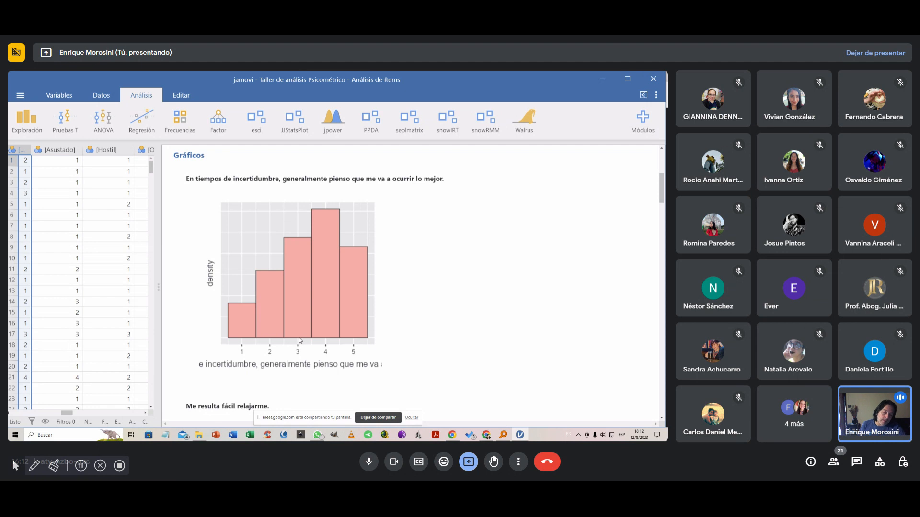
scroll(397, 307, down, 3)
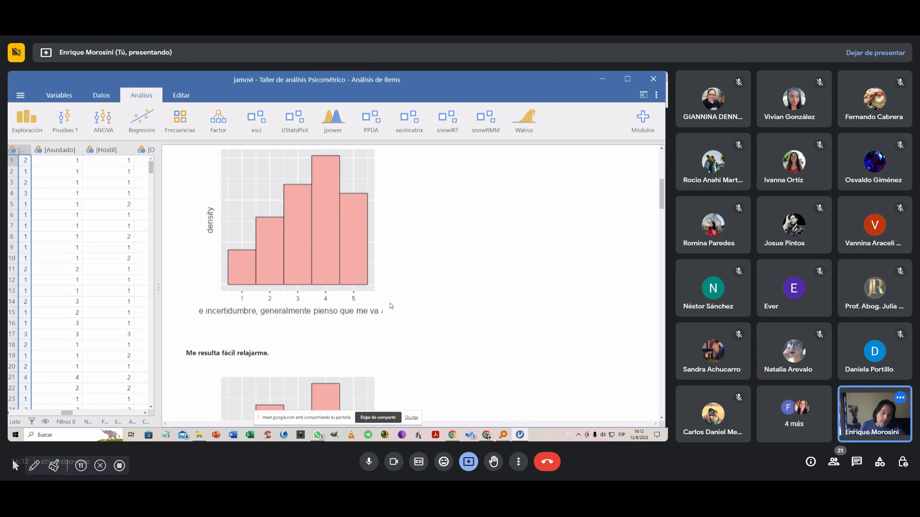
scroll(397, 306, down, 2)
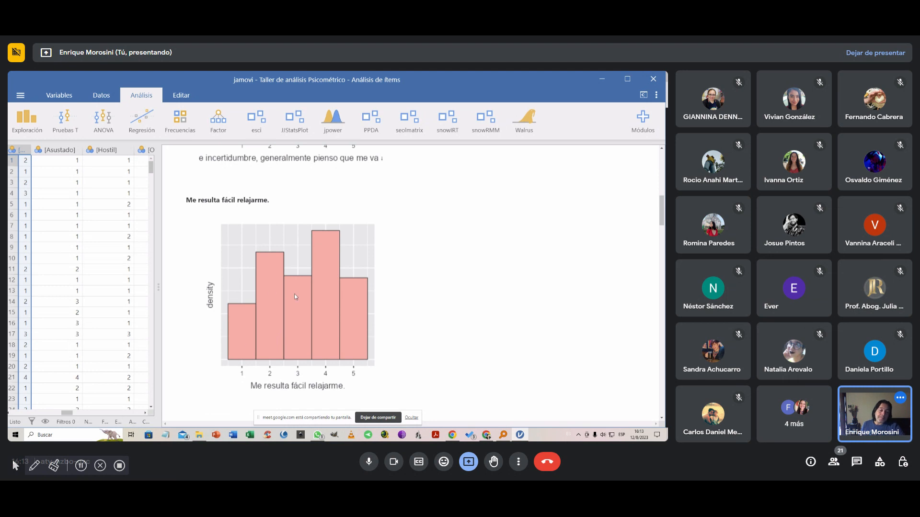
scroll(297, 296, down, 4)
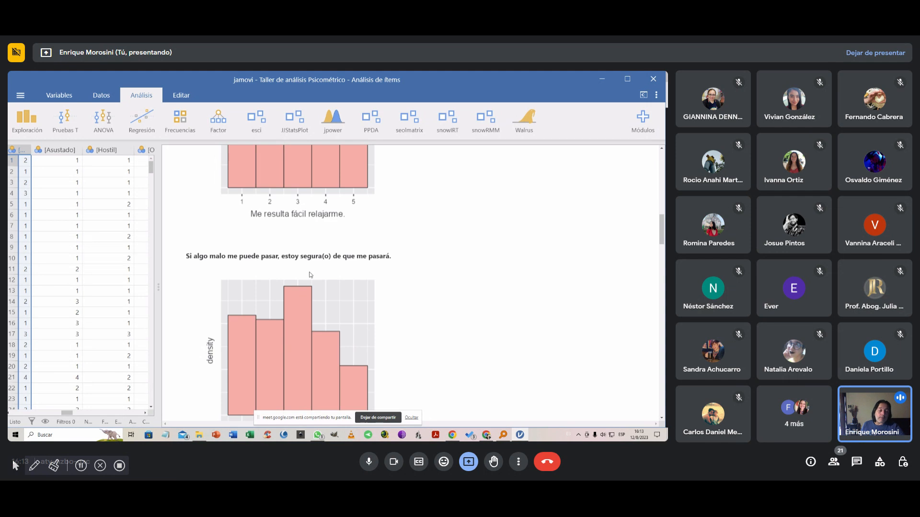
scroll(310, 275, down, 2)
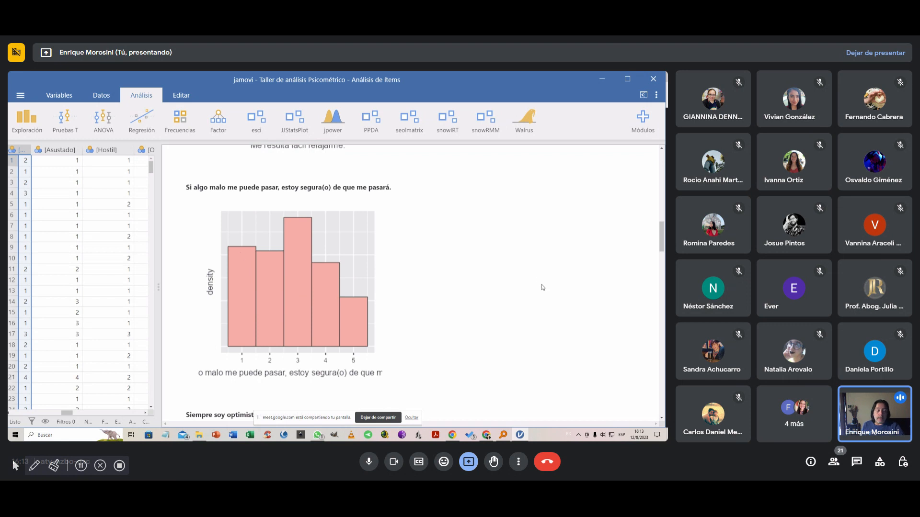
scroll(543, 287, up, 20)
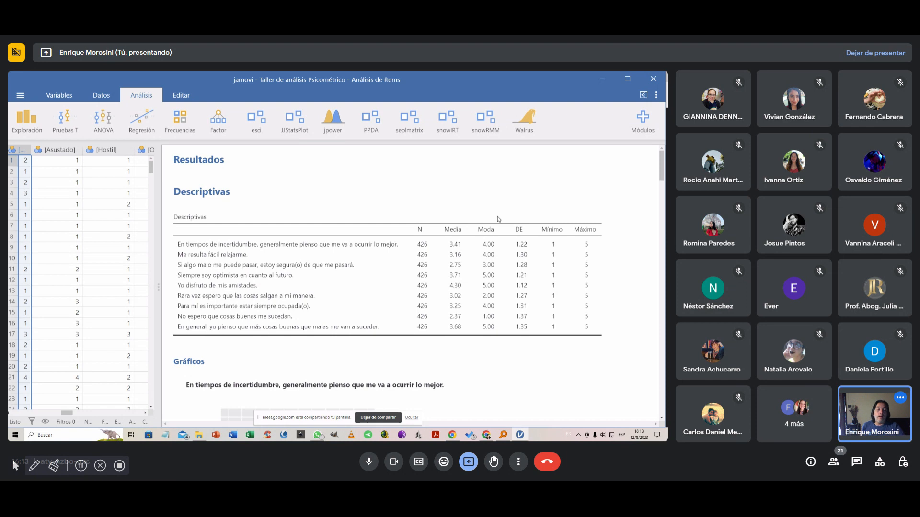
Step: Create a reliability analysis (Análisis de Fiabilidad) with the nine optimism items, from "En tiempos de incertidumbre" through "En general, yo pienso", as elements
click(424, 155)
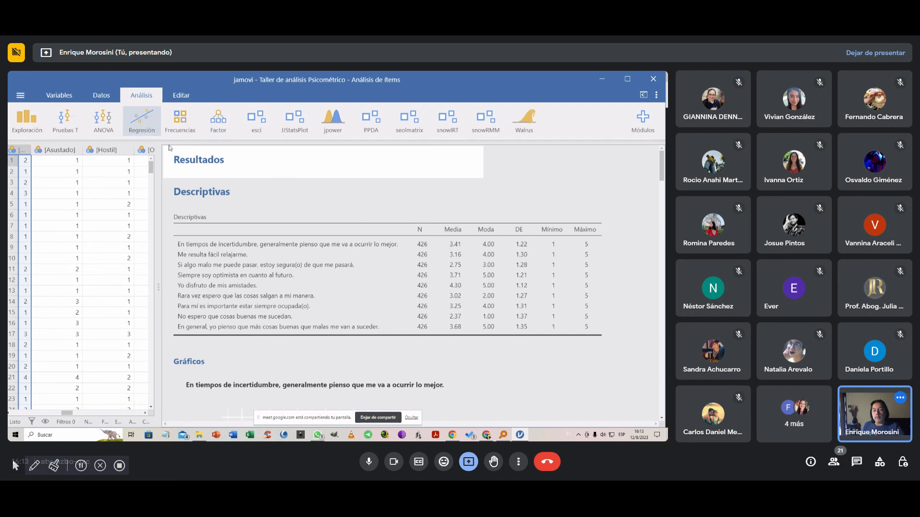
click(222, 131)
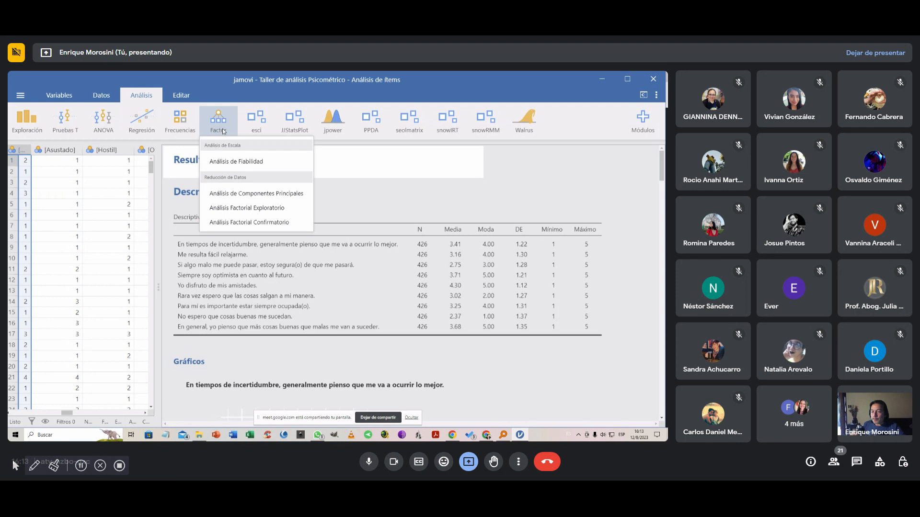
click(602, 115)
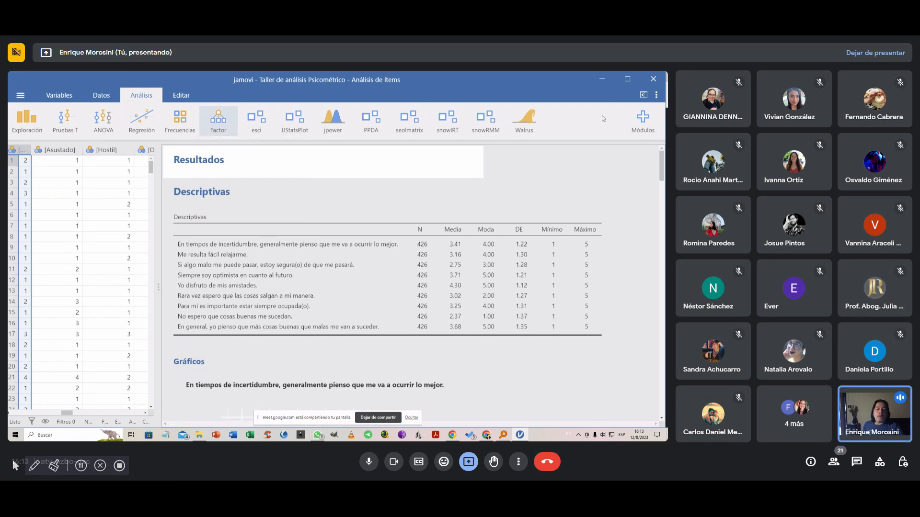
click(222, 121)
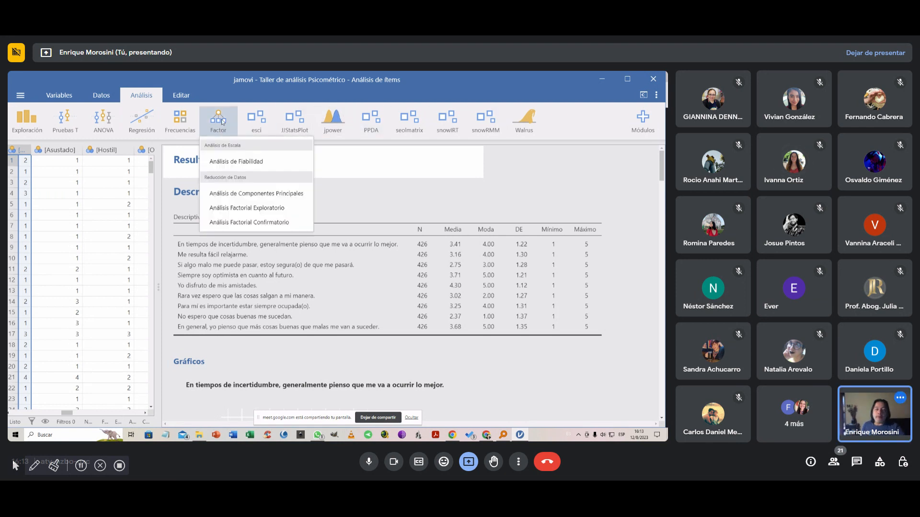
click(250, 162)
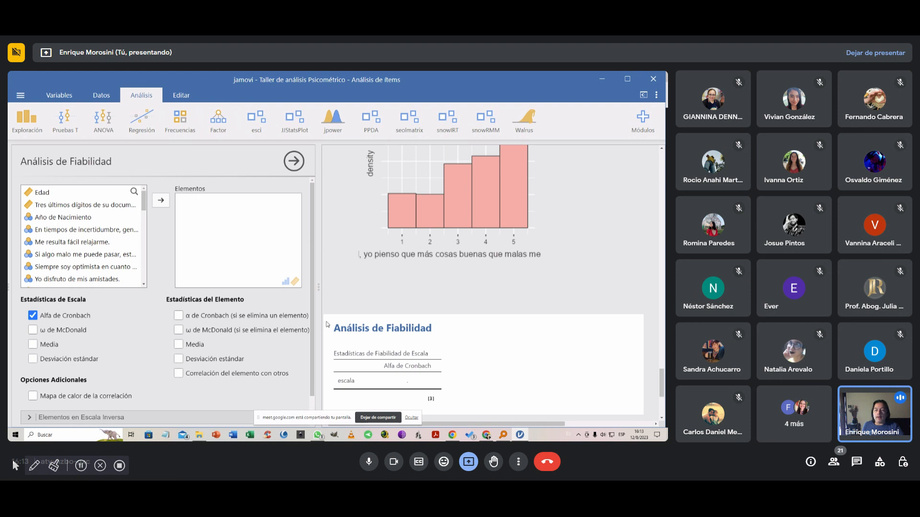
click(128, 234)
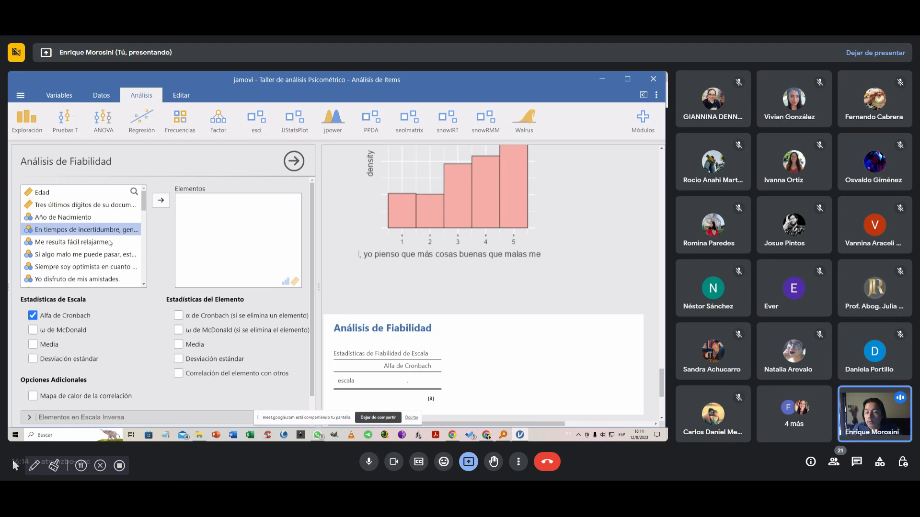
scroll(106, 242, down, 3)
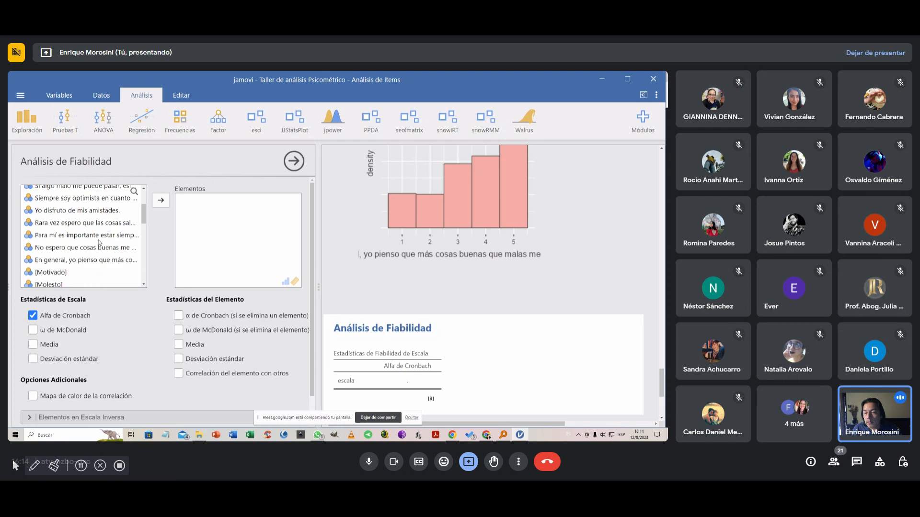
shift+click(91, 261)
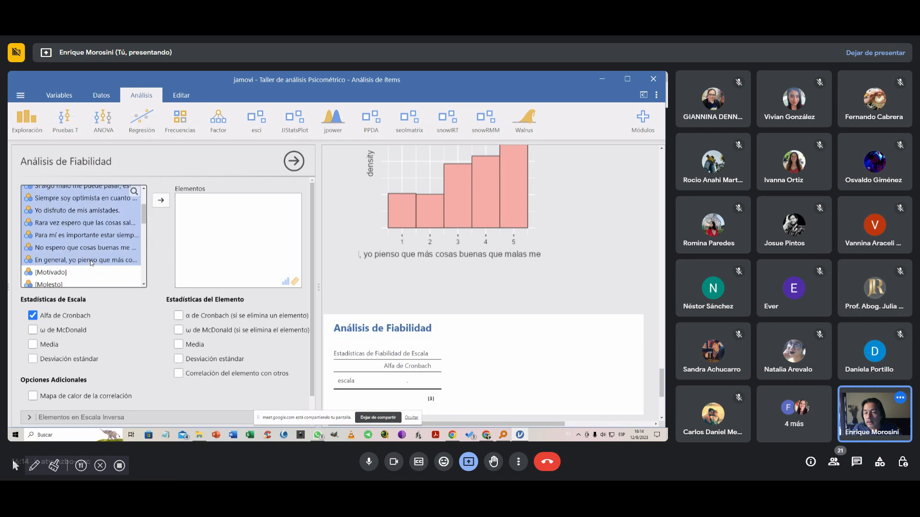
click(161, 201)
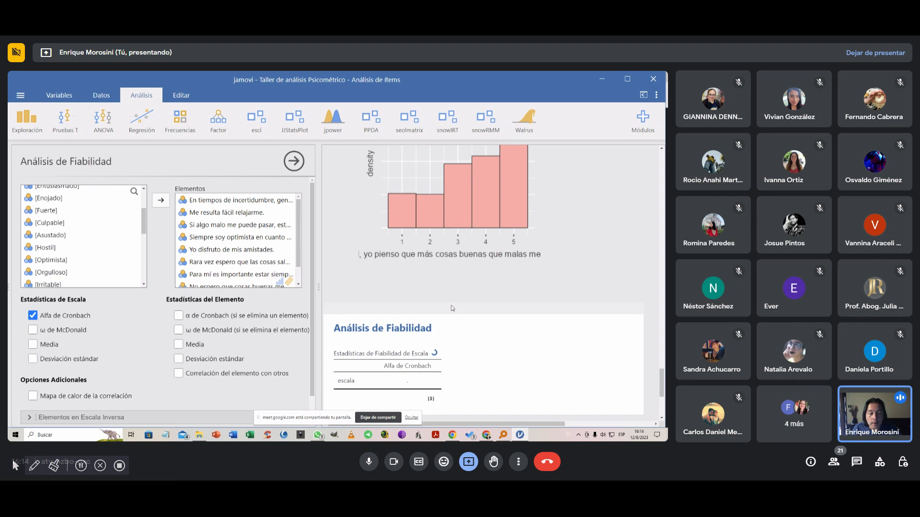
Step: Add Cronbach's α if an item is deleted to the element statistics and examine the resulting item table
scroll(450, 307, down, 2)
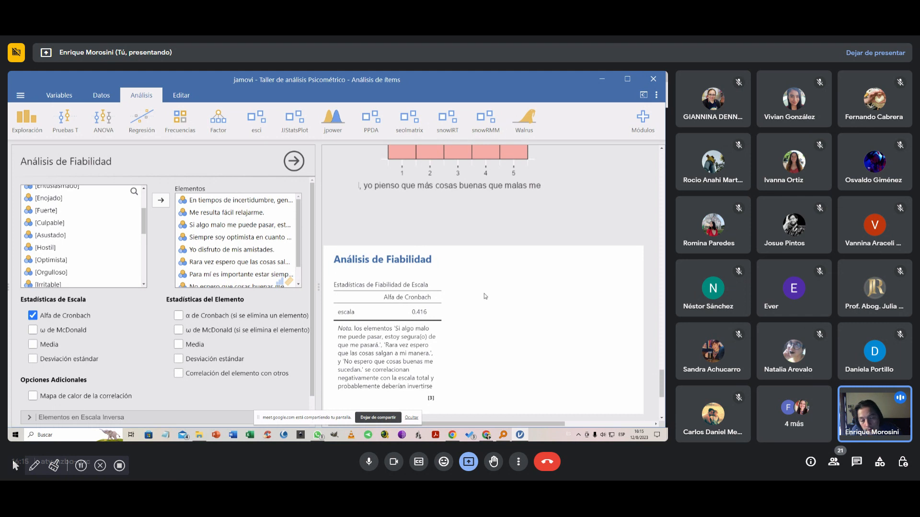
click(179, 315)
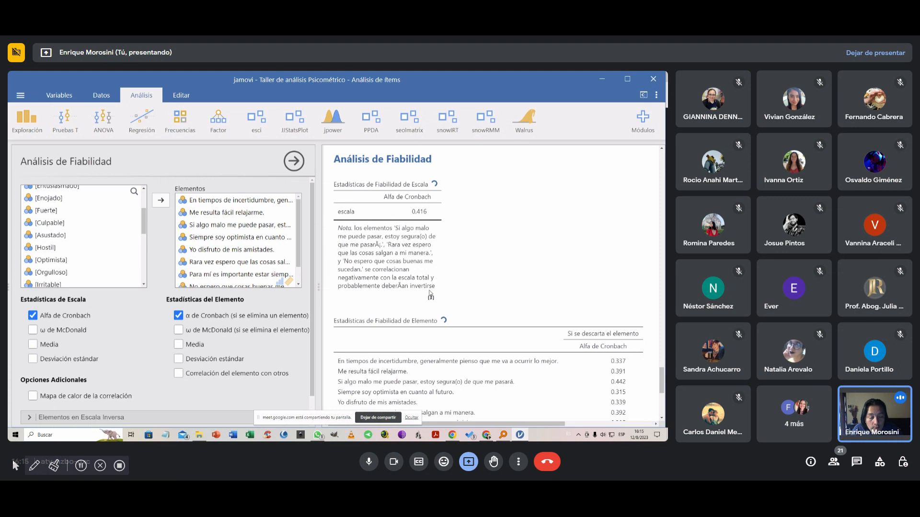
scroll(429, 290, down, 2)
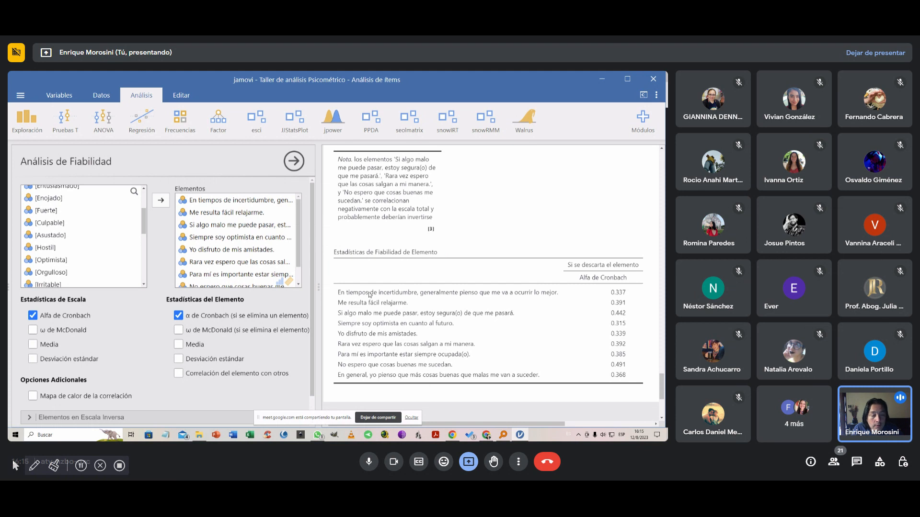
Step: Remove "Me resulta fácil relajarme", "Si algo malo me puede pasar" and "Yo disfruto de mis amistades" from the reliability elements
click(245, 213)
click(224, 214)
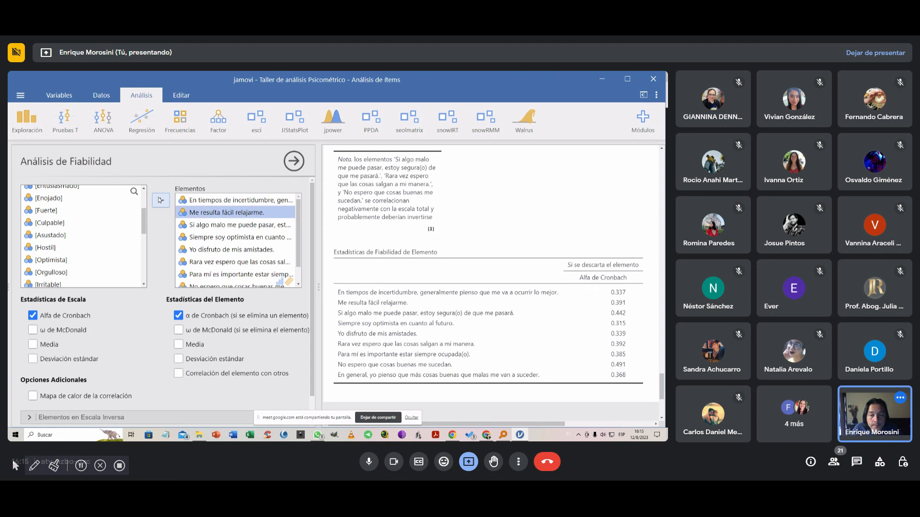
click(161, 200)
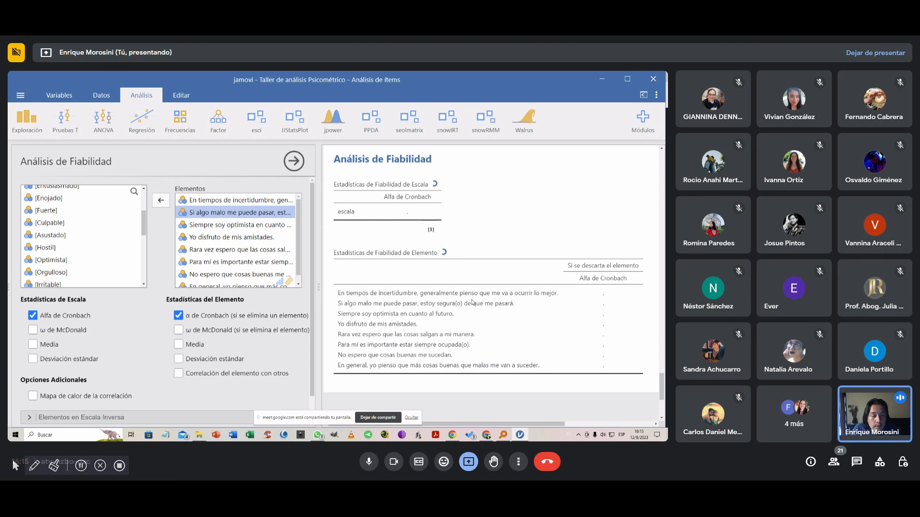
click(158, 203)
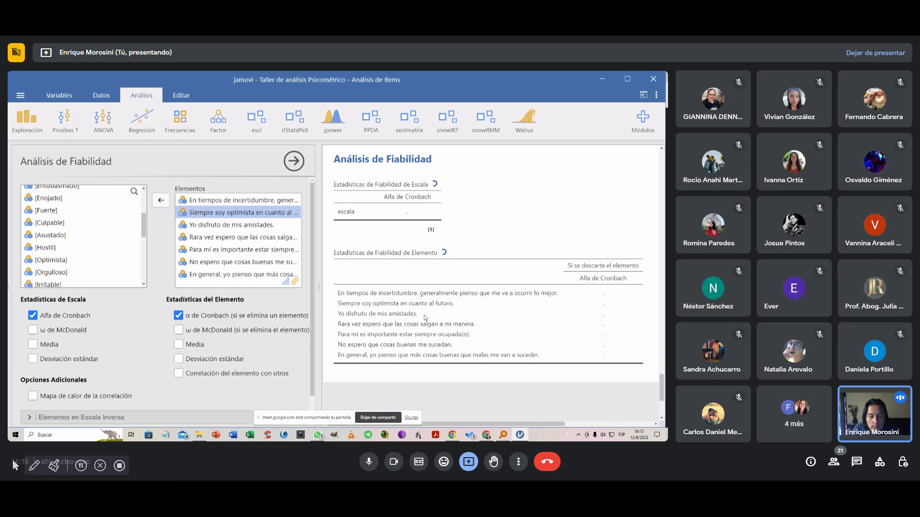
click(209, 225)
click(167, 203)
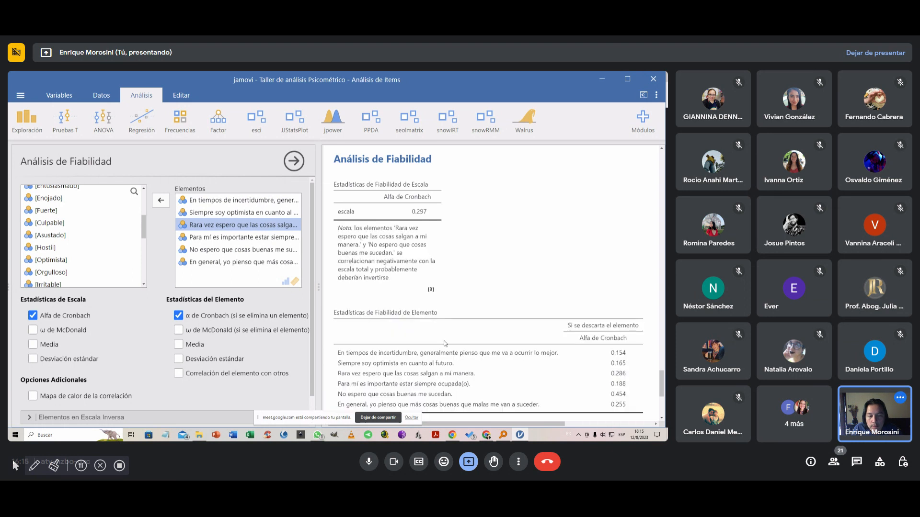
Step: Remove "Rara vez espero que las cosas salgan", "Para mí es importante estar siempre ocupada(o)" and "No espero que cosas buenas" from the reliability elements
click(161, 200)
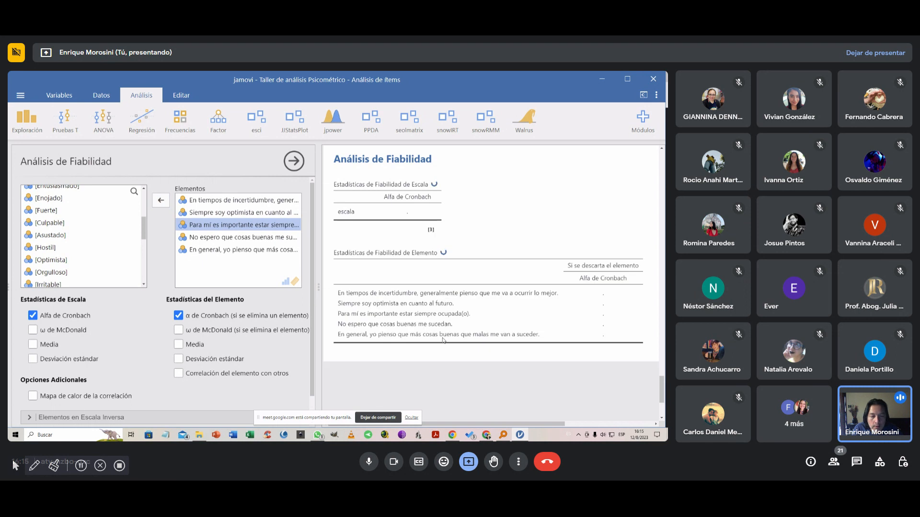
click(160, 201)
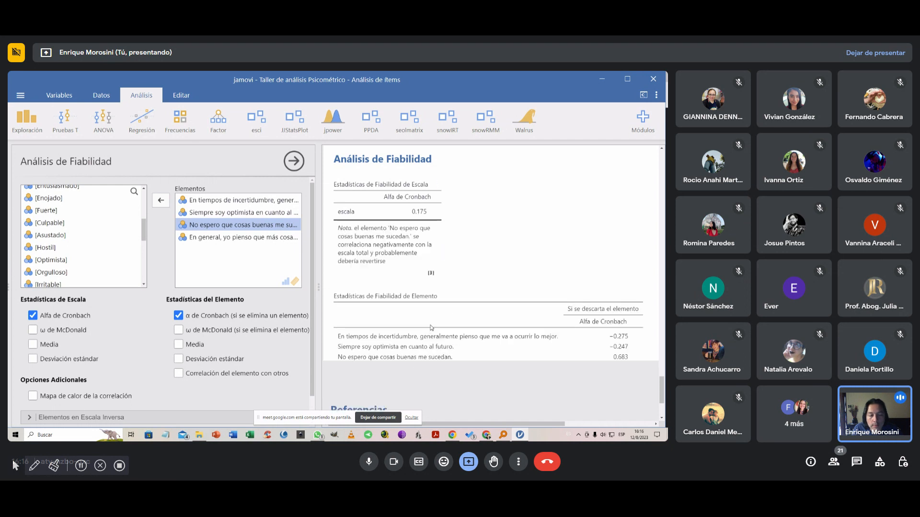
click(160, 200)
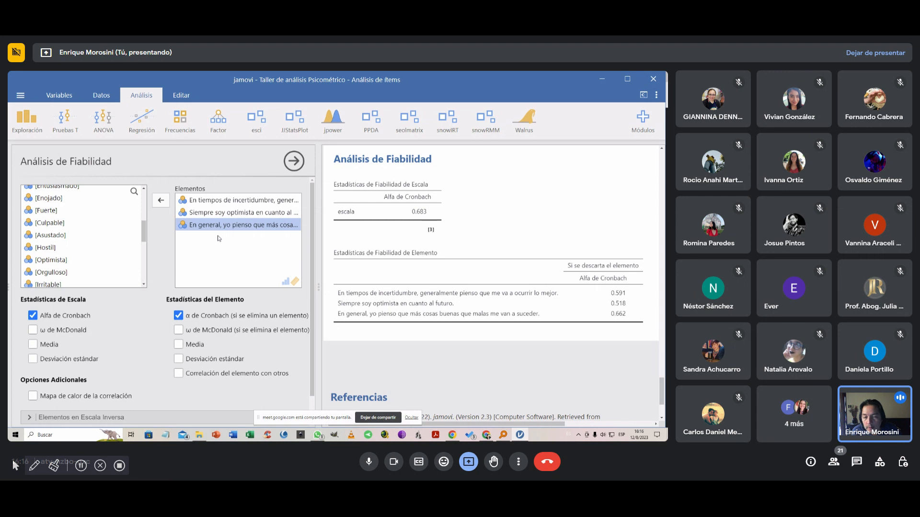
Step: Go through the three remaining elements and turn off Alfa de Cronbach in the scale statistics
drag(143, 235, 144, 206)
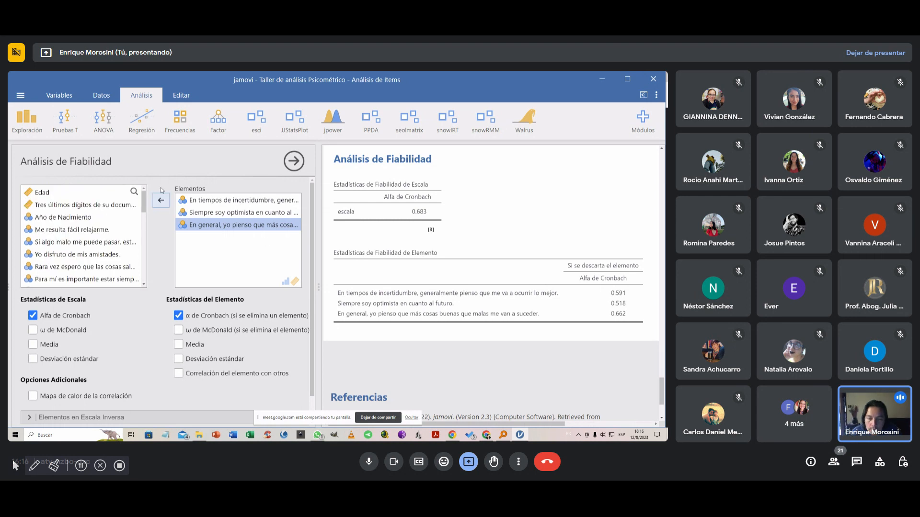
click(206, 205)
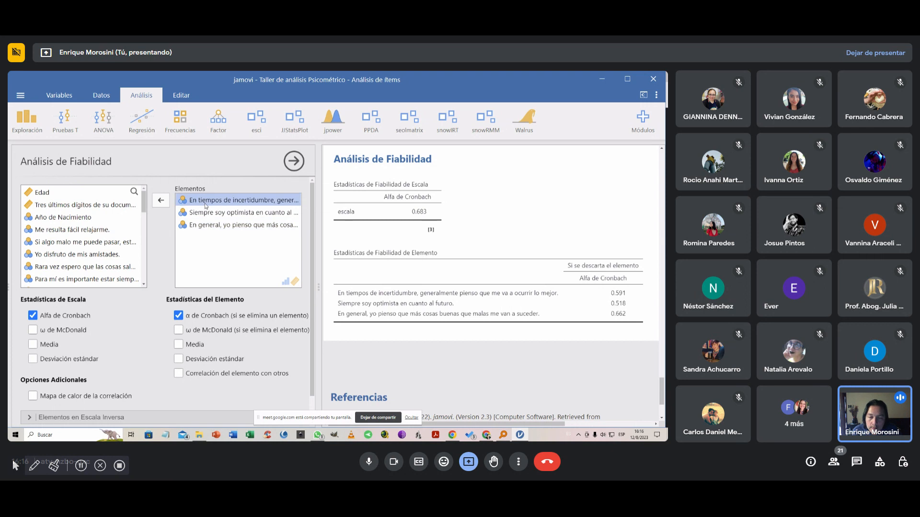
click(217, 214)
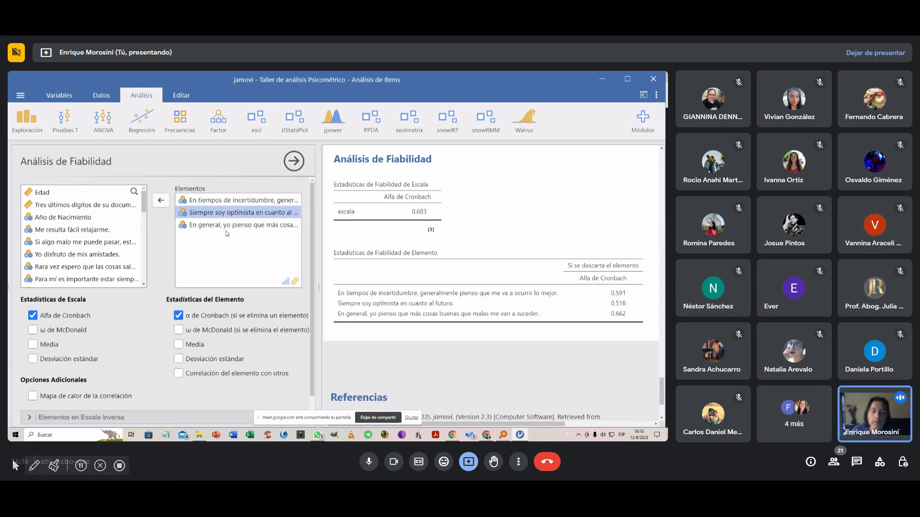
click(227, 229)
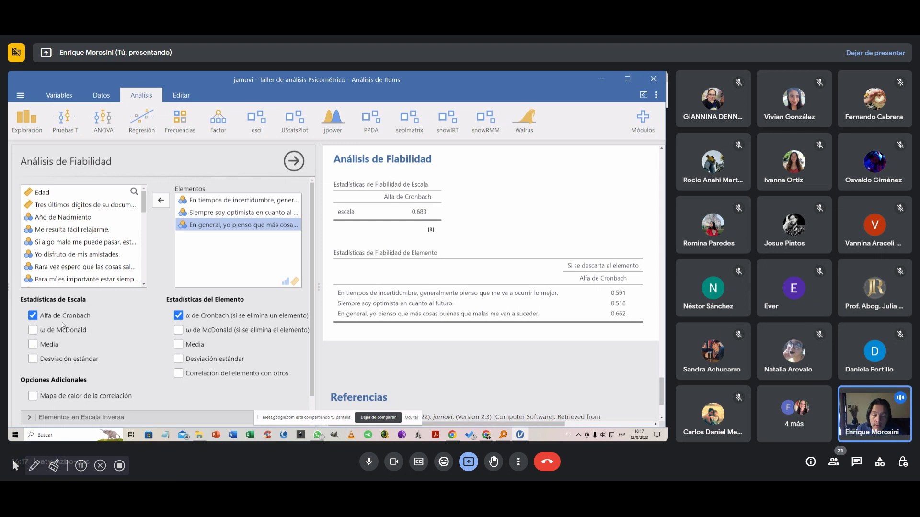
click(32, 315)
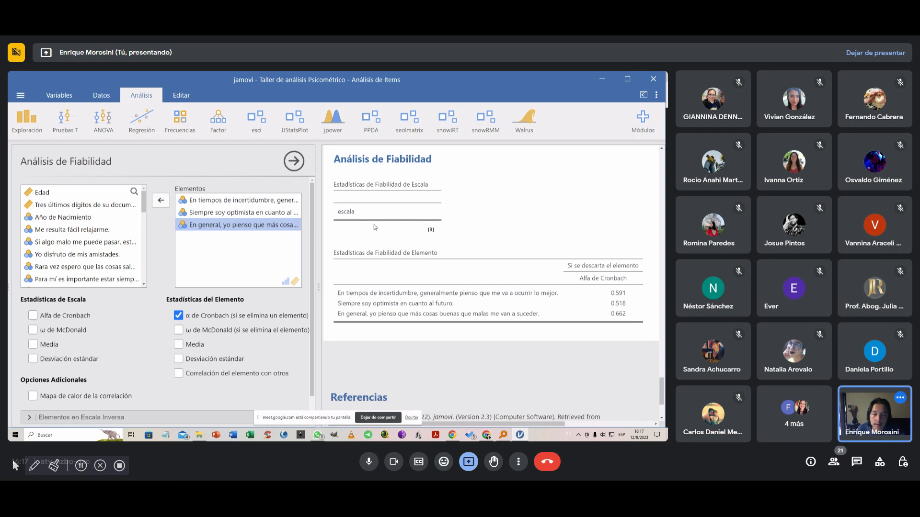
Step: Turn on Alfa de Cronbach, ω de McDonald, Media and Desviación estándar in the scale statistics of the reliability analysis
click(32, 316)
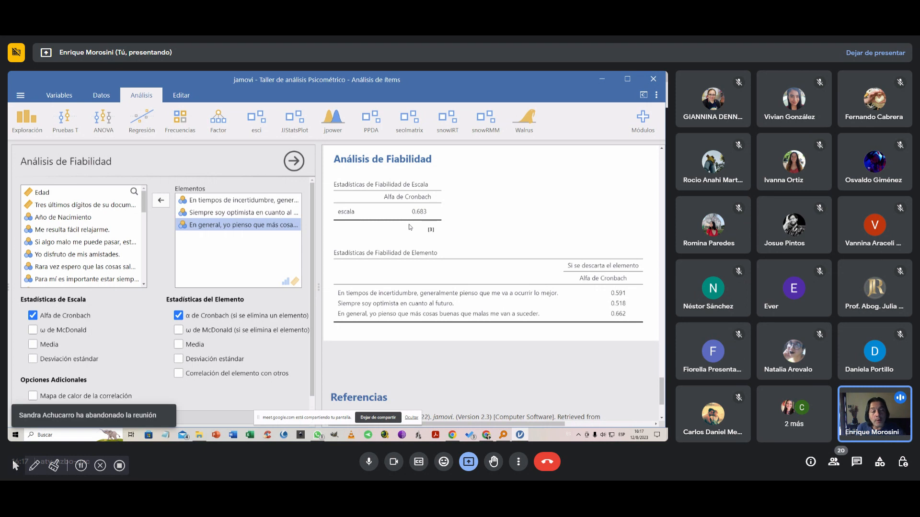
click(33, 345)
click(32, 358)
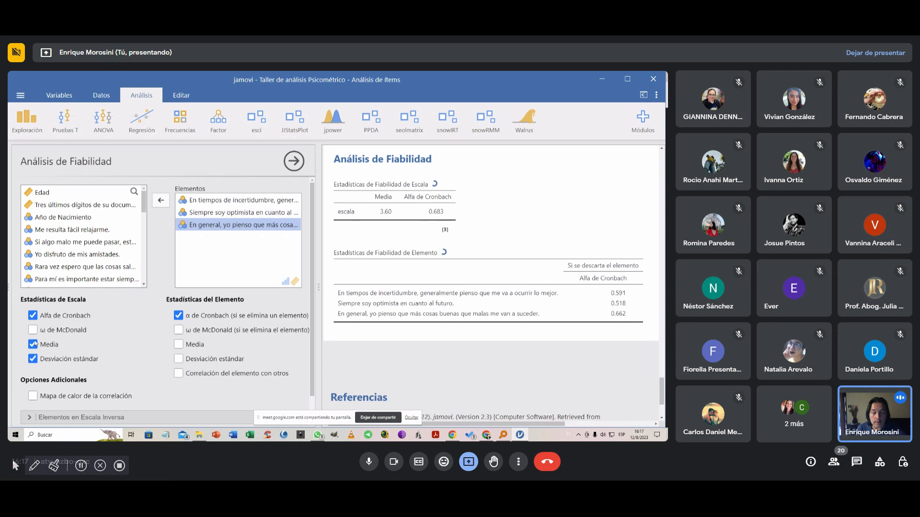
click(33, 330)
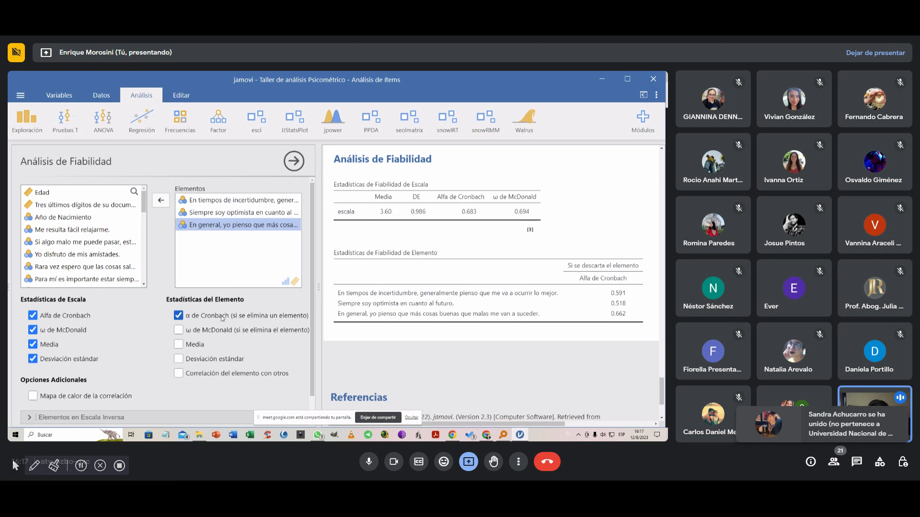
Step: Add ω de McDonald if an element is deleted, Media, Desviación estándar and Correlación del elemento con otros to the element statistics, and close the analysis options
click(180, 331)
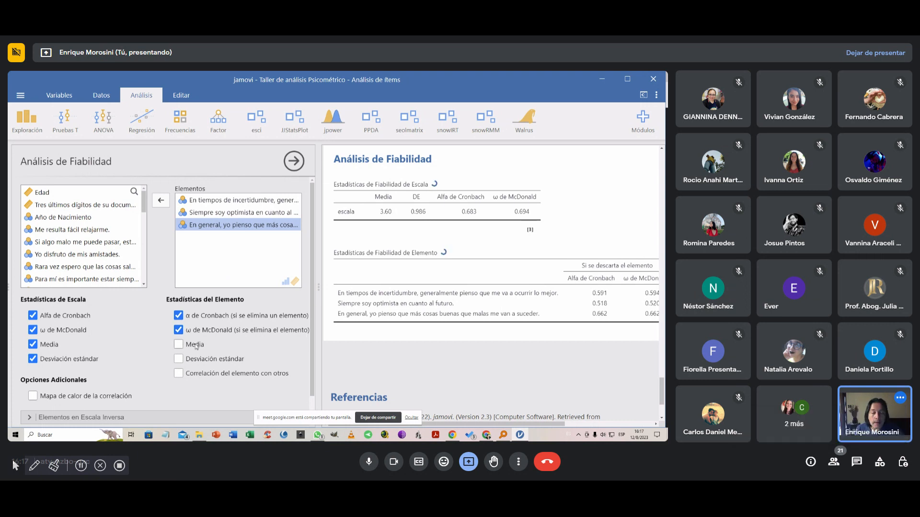
click(196, 346)
click(179, 359)
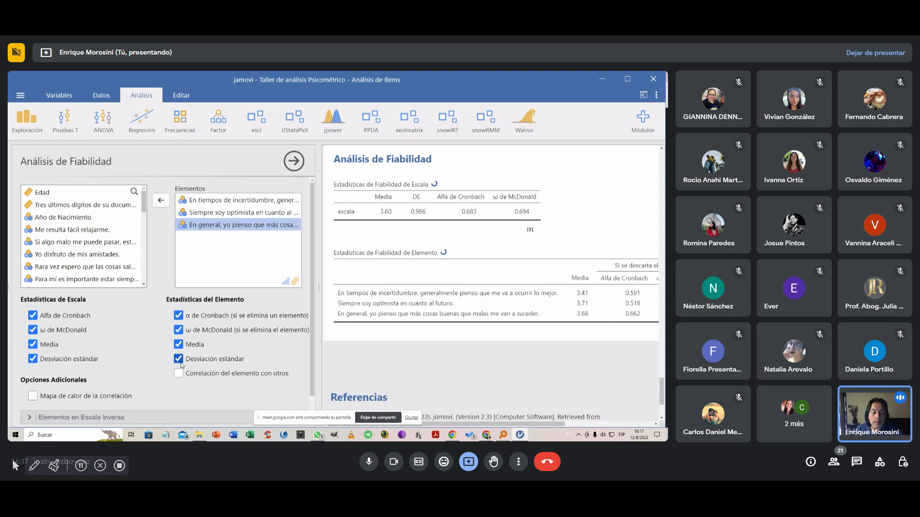
click(179, 374)
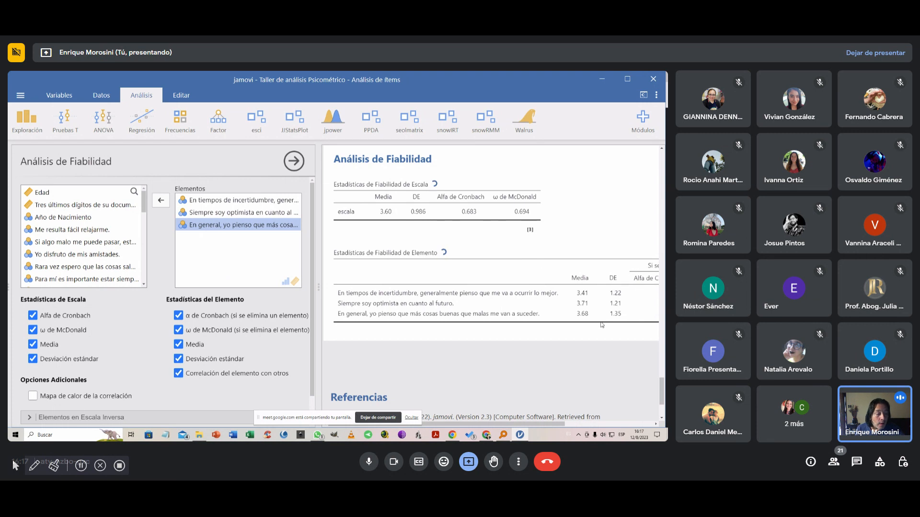
click(563, 359)
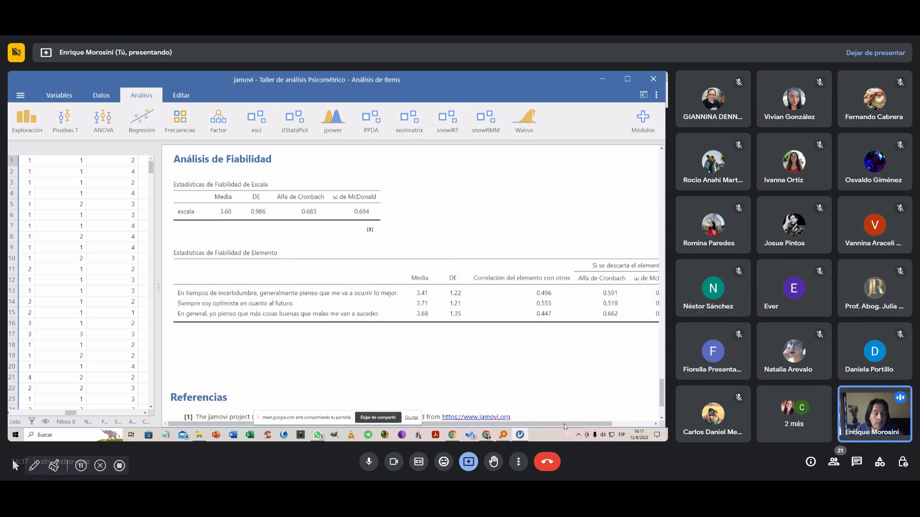
Step: Examine all columns of the element reliability table, including the item correlations and the coefficients if an element is discarded
drag(565, 424, 639, 420)
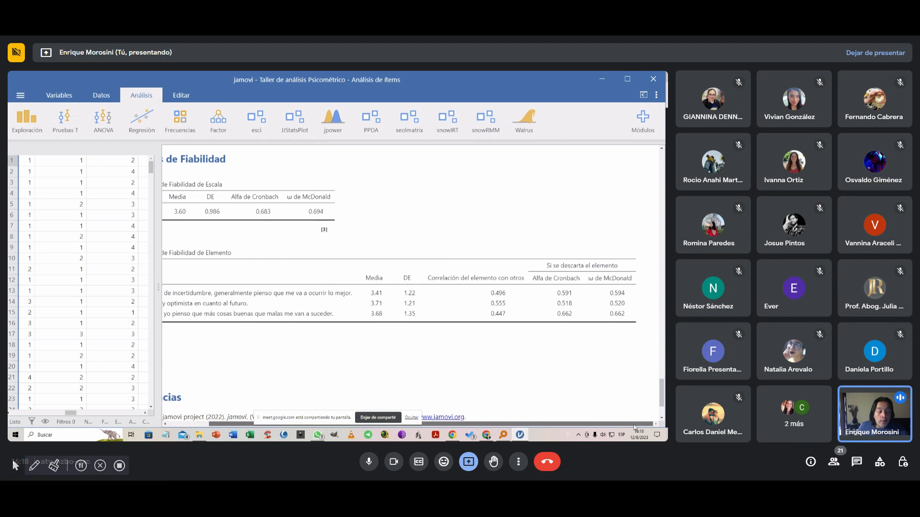
drag(634, 425, 579, 421)
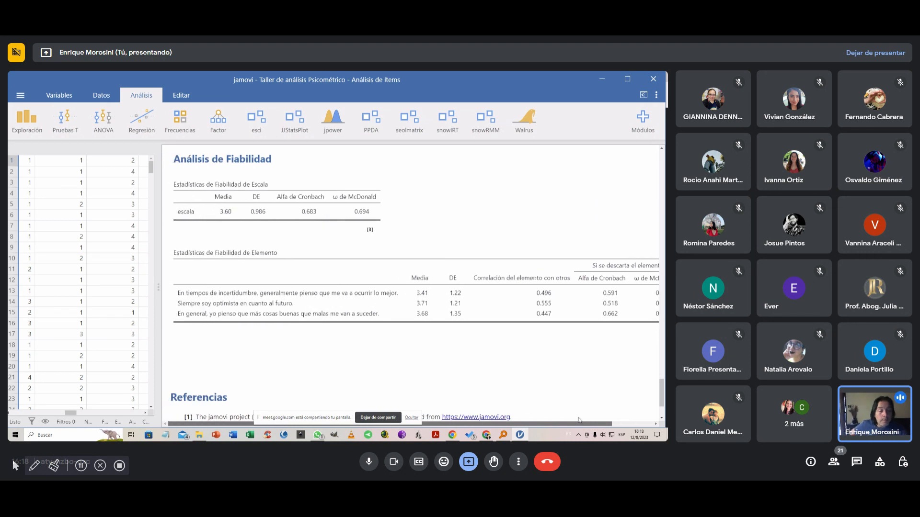
scroll(576, 395, right, 3)
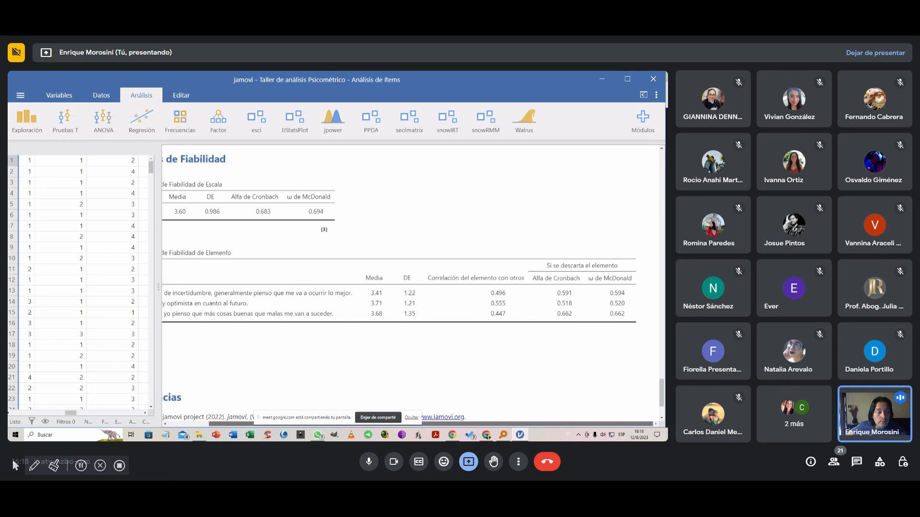
scroll(456, 389, left, 3)
scroll(623, 410, right, 3)
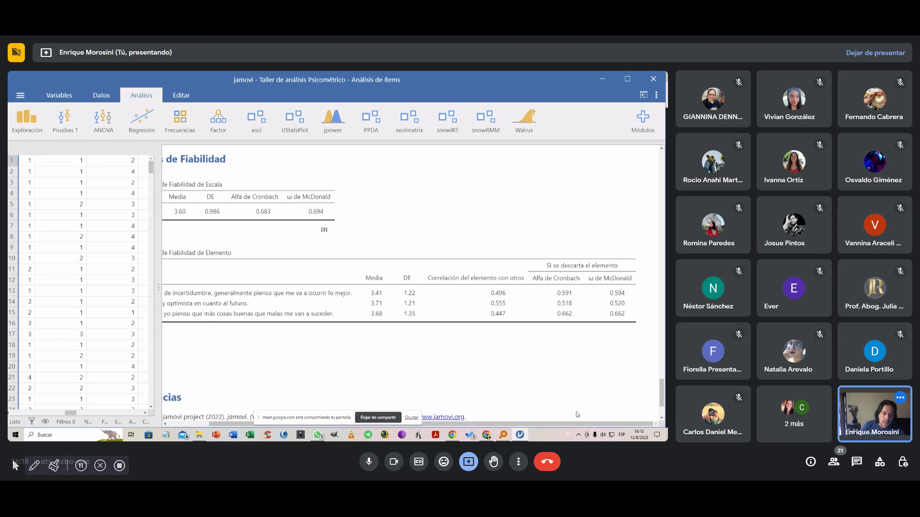
drag(569, 424, 528, 424)
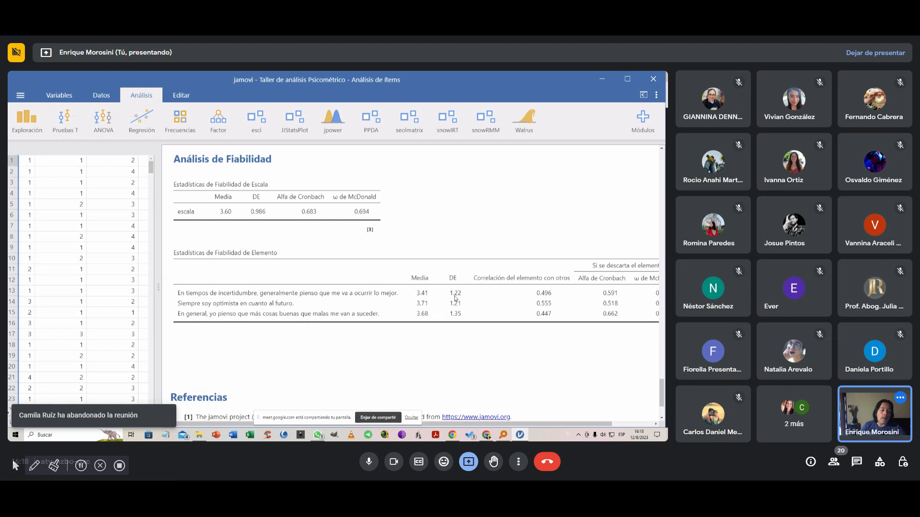
Step: Compare the Descriptivas table of the nine items with the element reliability table, including its Alfa de Cronbach and ω de McDonald columns
scroll(482, 271, up, 8)
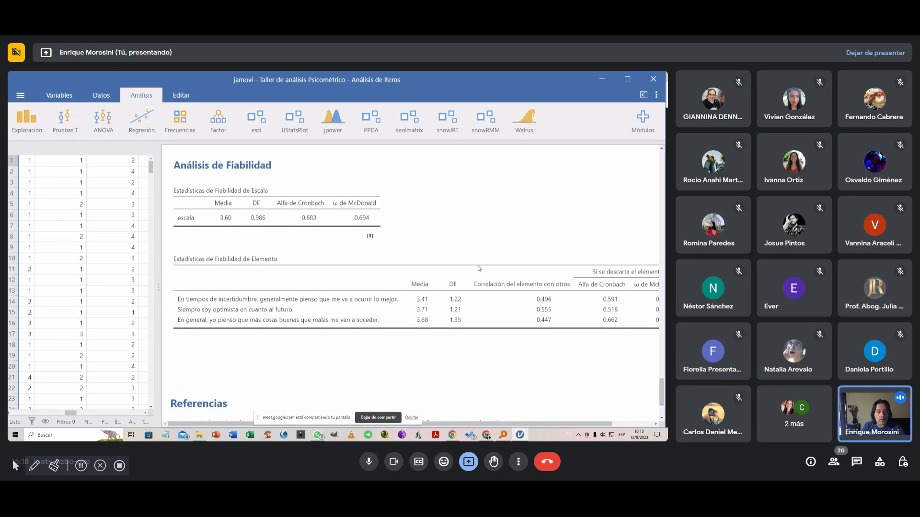
scroll(483, 271, up, 10)
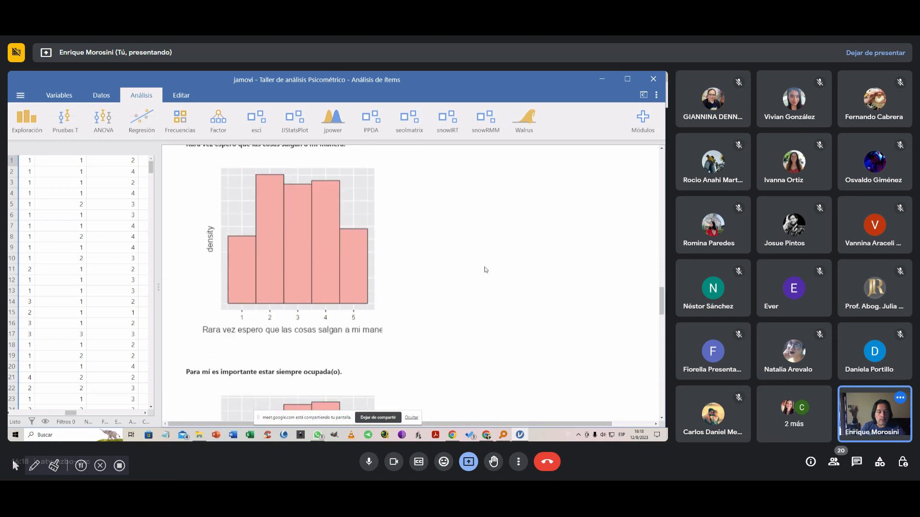
scroll(490, 265, up, 6)
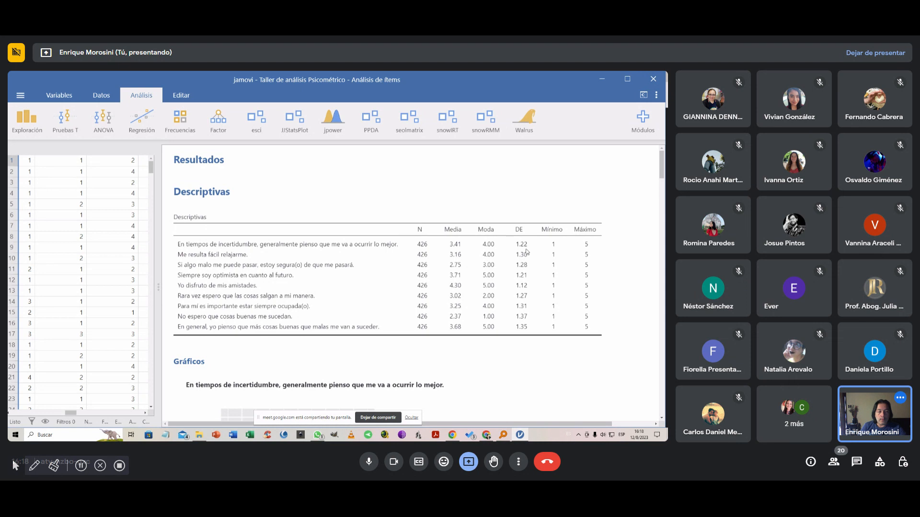
scroll(511, 251, down, 15)
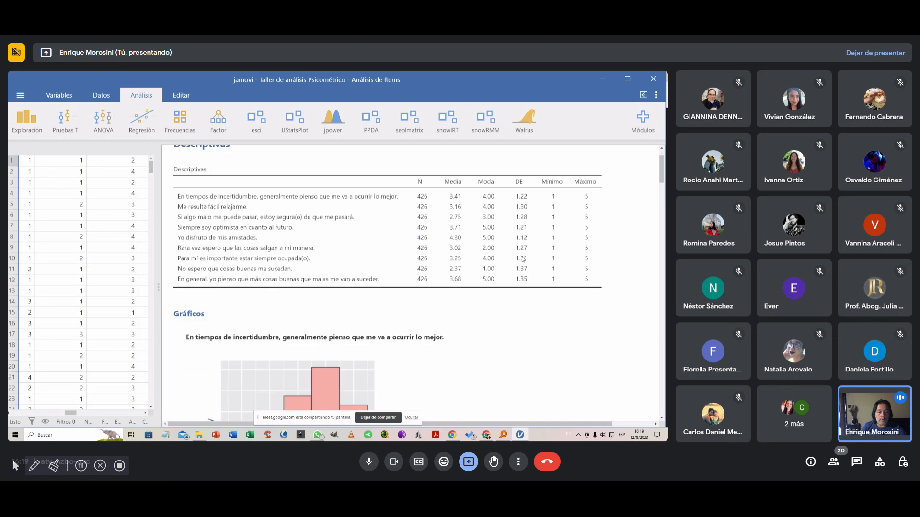
scroll(515, 254, down, 15)
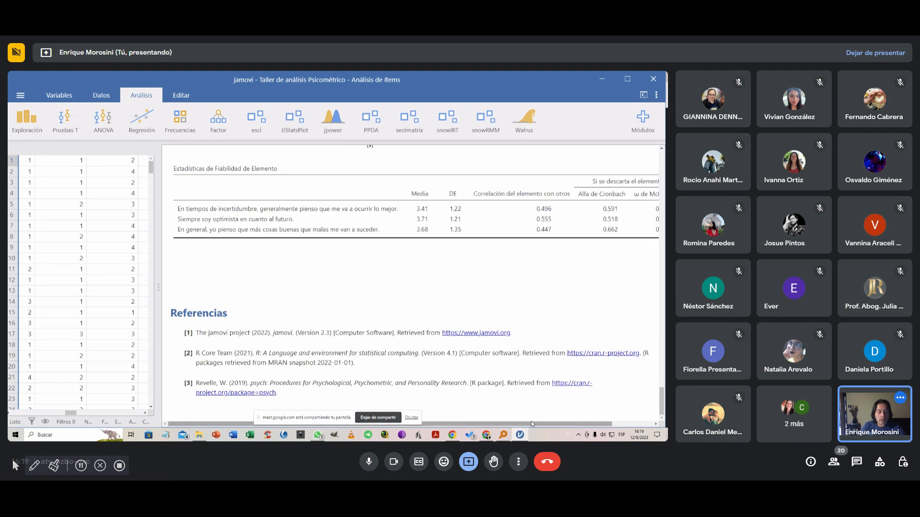
drag(531, 424, 628, 427)
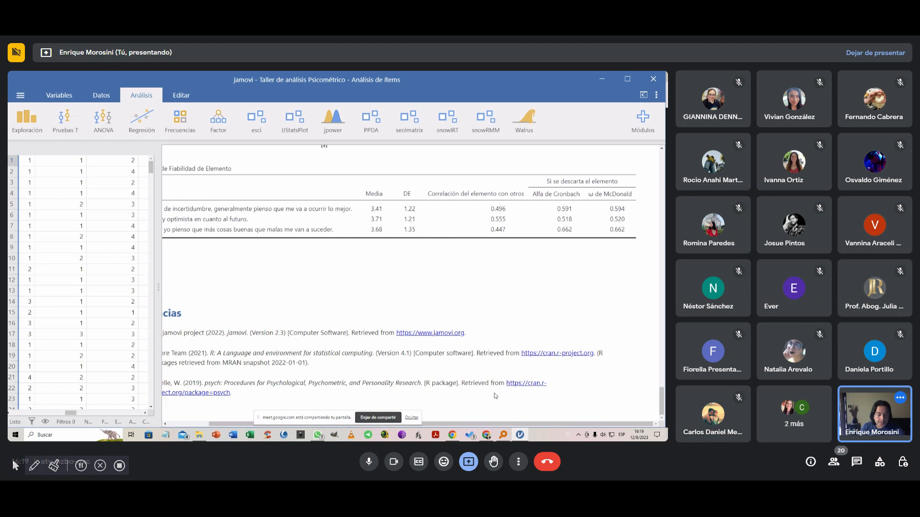
scroll(617, 336, up, 2)
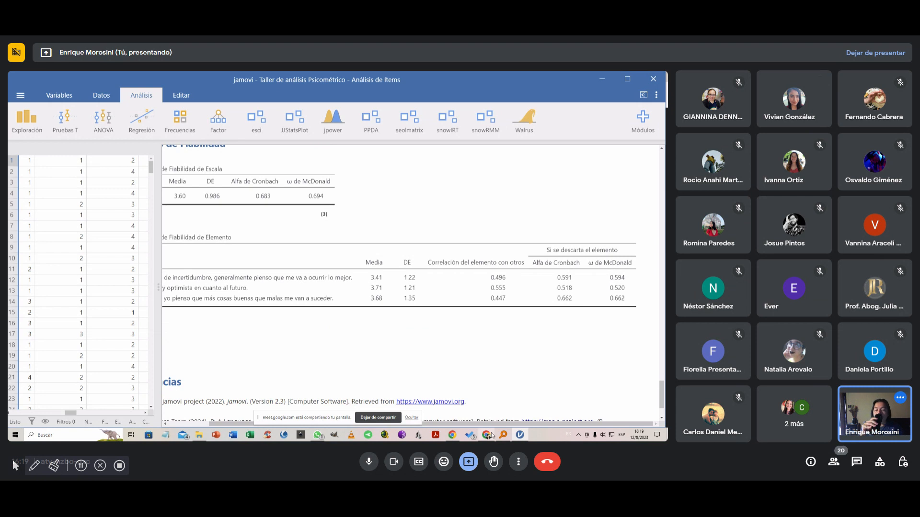
Step: Switch to the Google Meet call, read the call's messages for questions, and return to jamovi
mouse_move(492, 436)
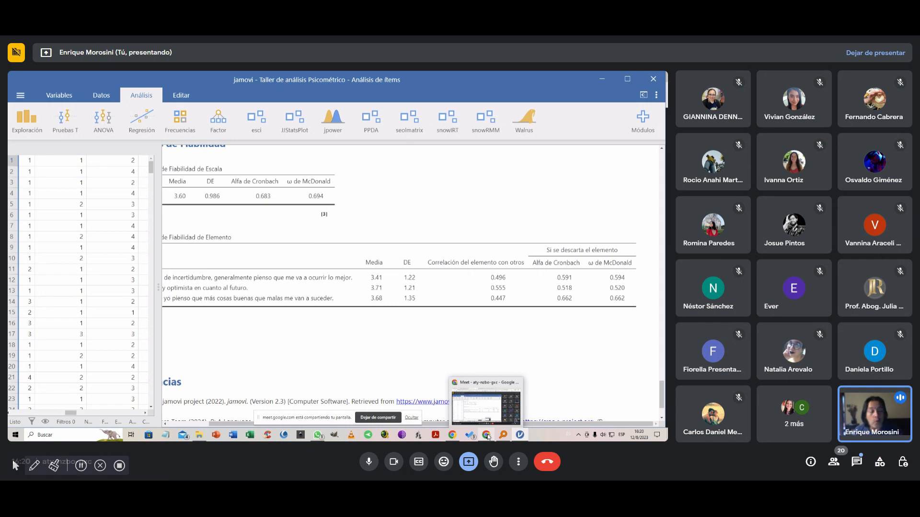
click(485, 408)
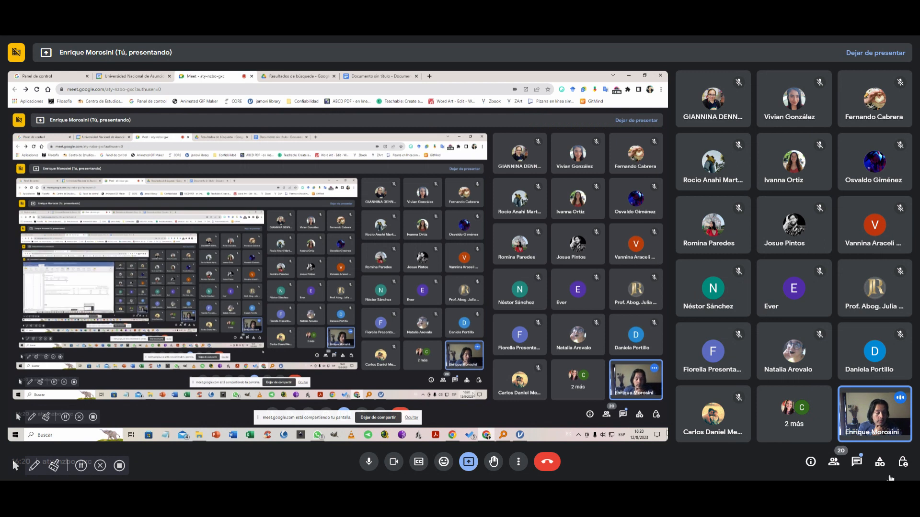
click(857, 462)
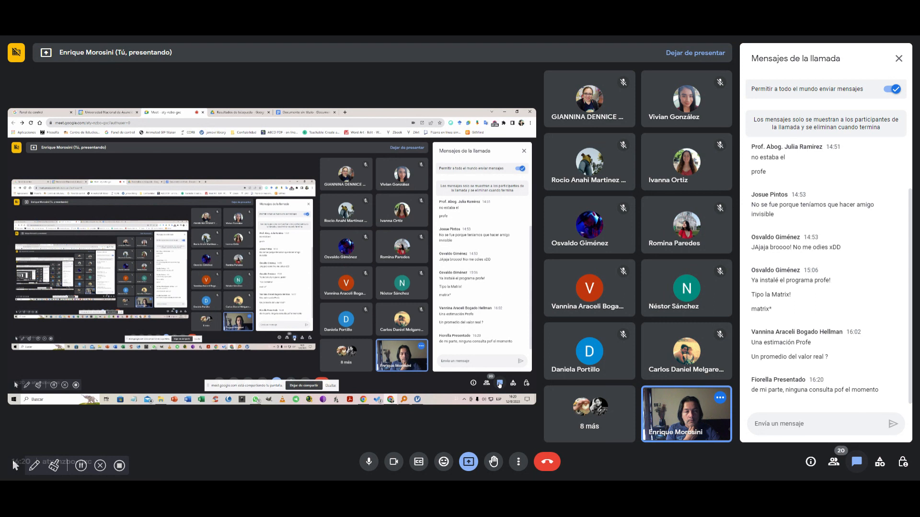
click(857, 462)
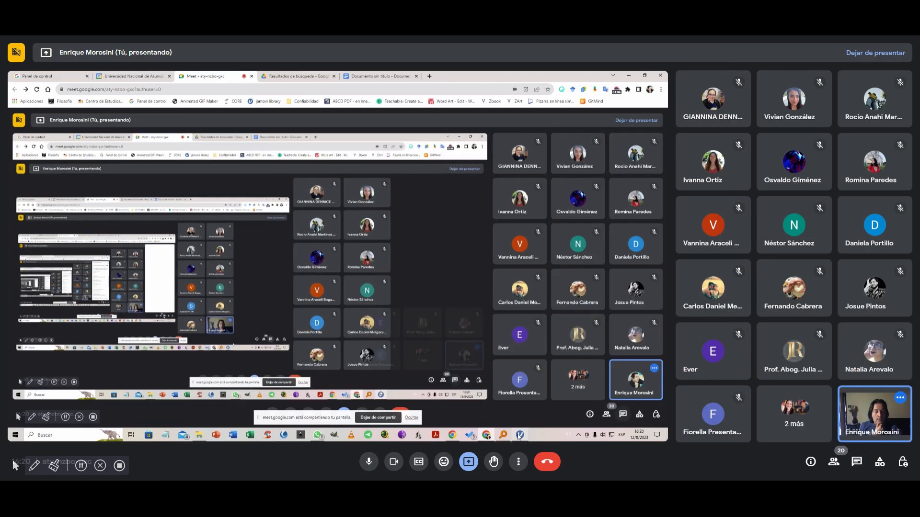
click(519, 436)
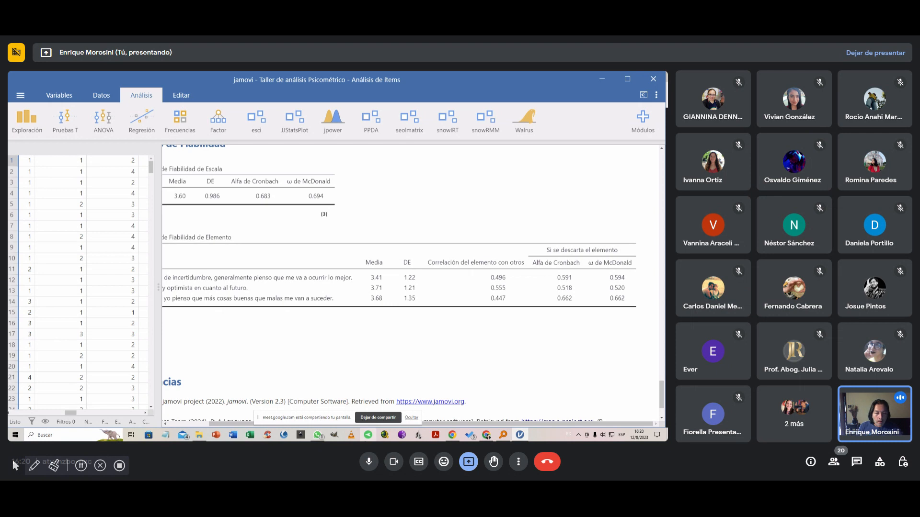
Step: Review the scale and element reliability tables again, from the scale's mean and coefficients to the values if an element is discarded
drag(222, 424, 209, 423)
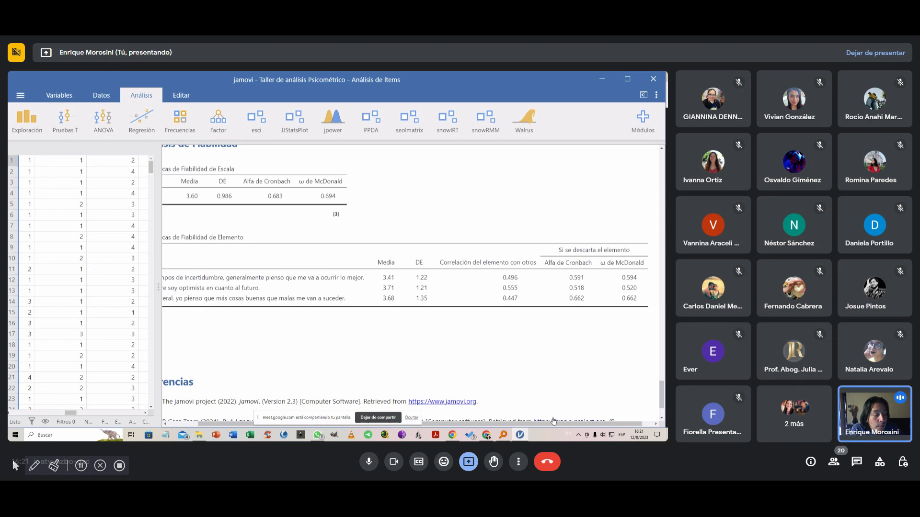
drag(553, 424, 564, 424)
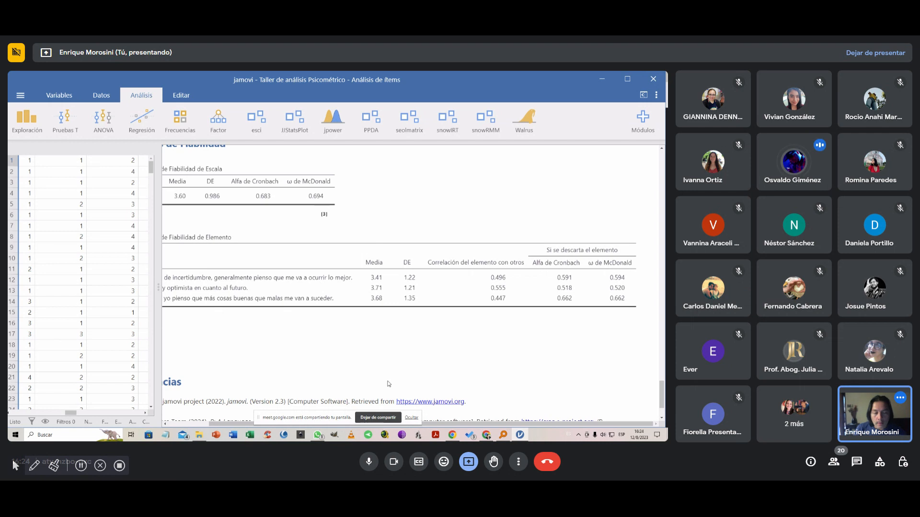
drag(220, 422, 164, 429)
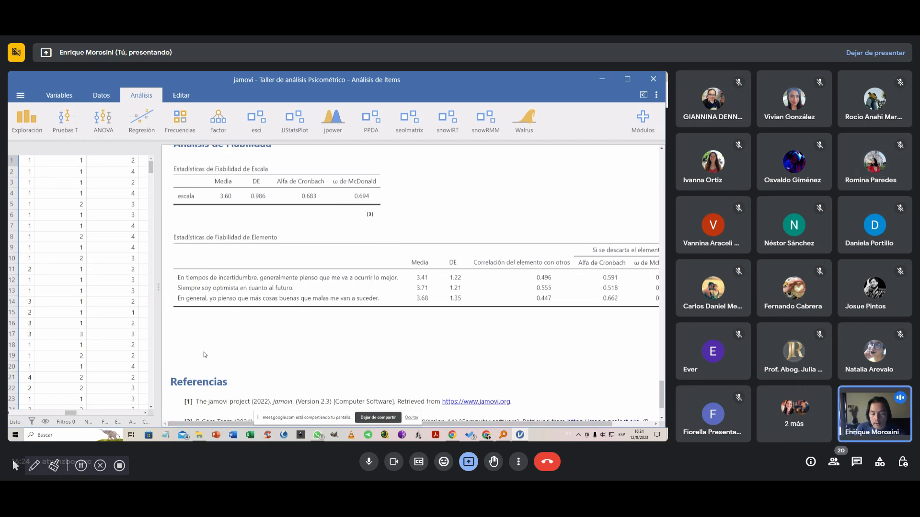
scroll(205, 354, down, 2)
scroll(211, 352, up, 2)
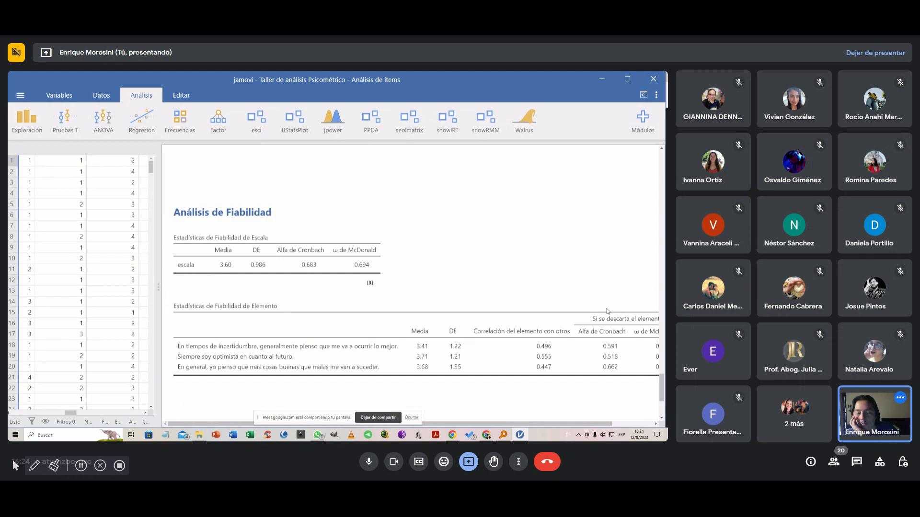
scroll(561, 278, down, 2)
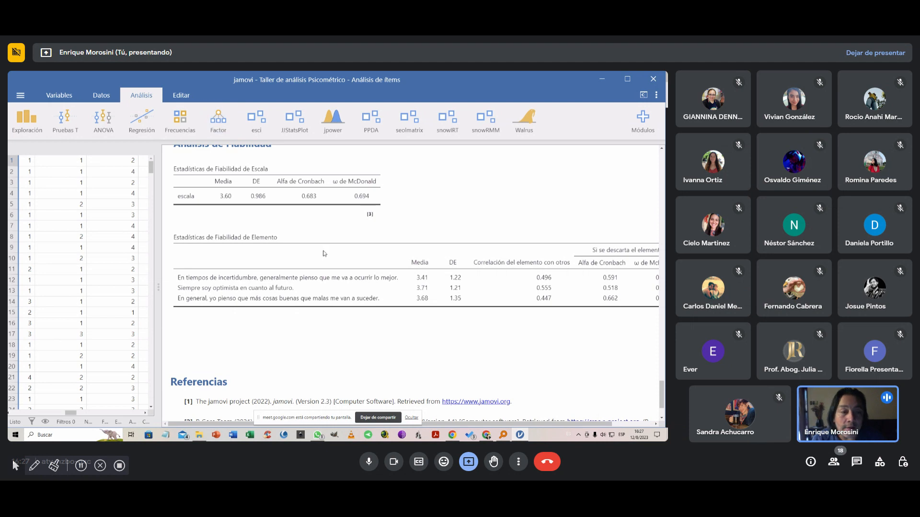
scroll(321, 247, up, 3)
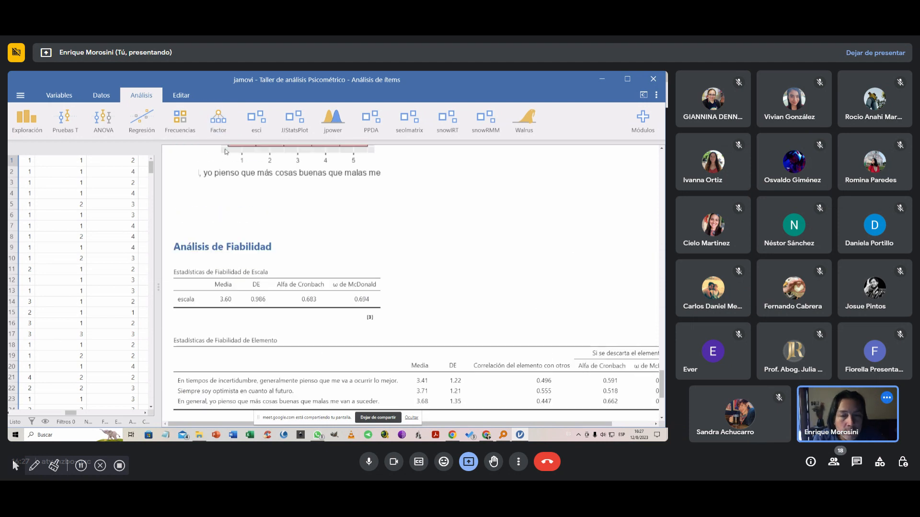
Step: Add an exploratory factor analysis below the reliability analysis results
click(219, 125)
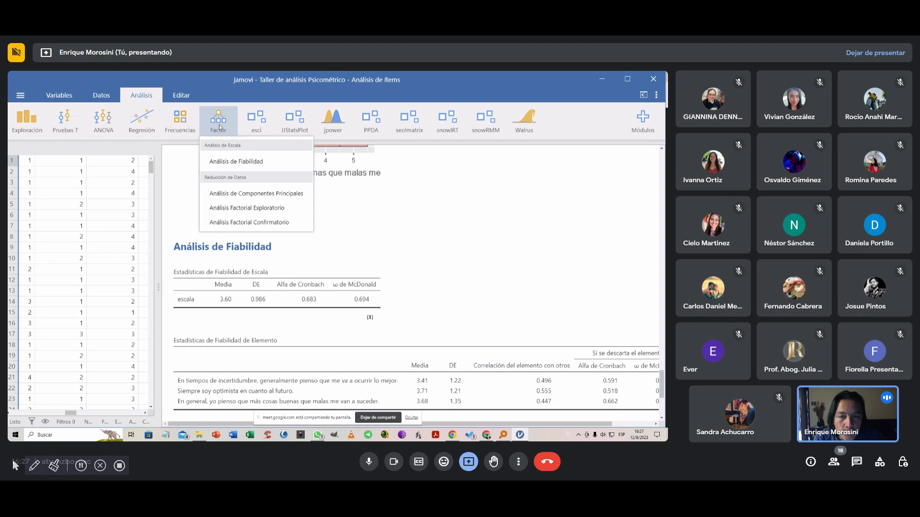
click(228, 164)
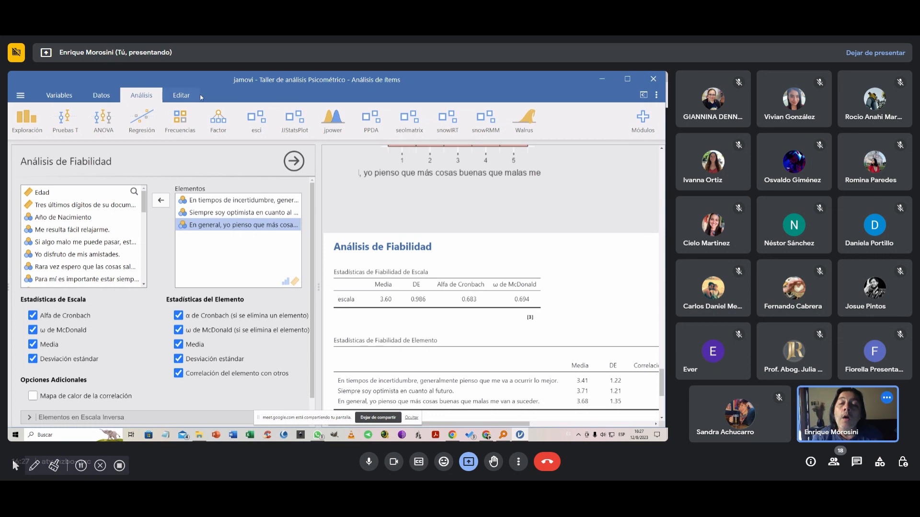
click(222, 120)
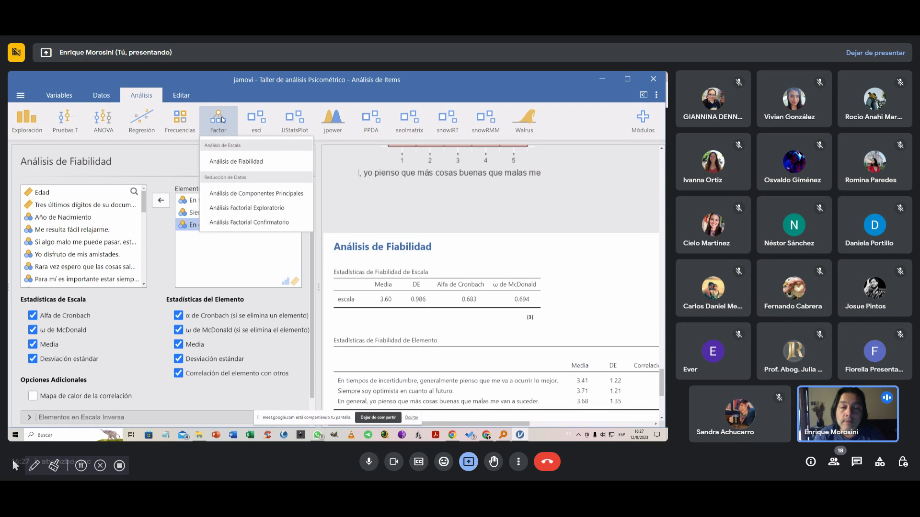
click(248, 209)
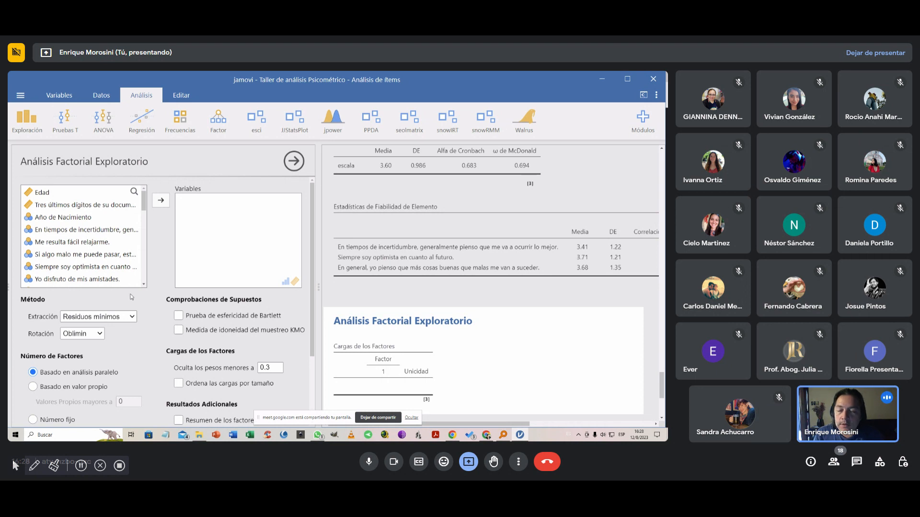
Step: Add the nine items from "En tiempos de incertidumbre" through "En general, yo pienso que más cosas buenas" as variables of the exploratory factor analysis
click(71, 233)
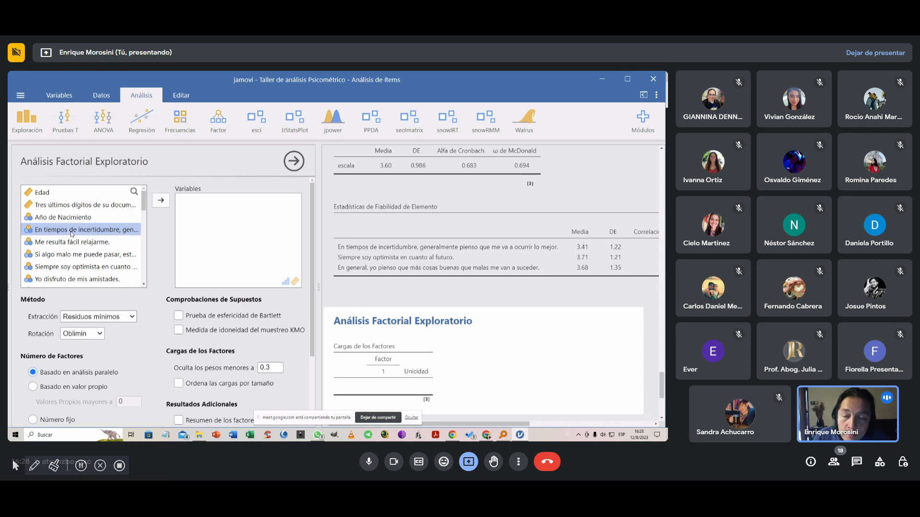
click(220, 119)
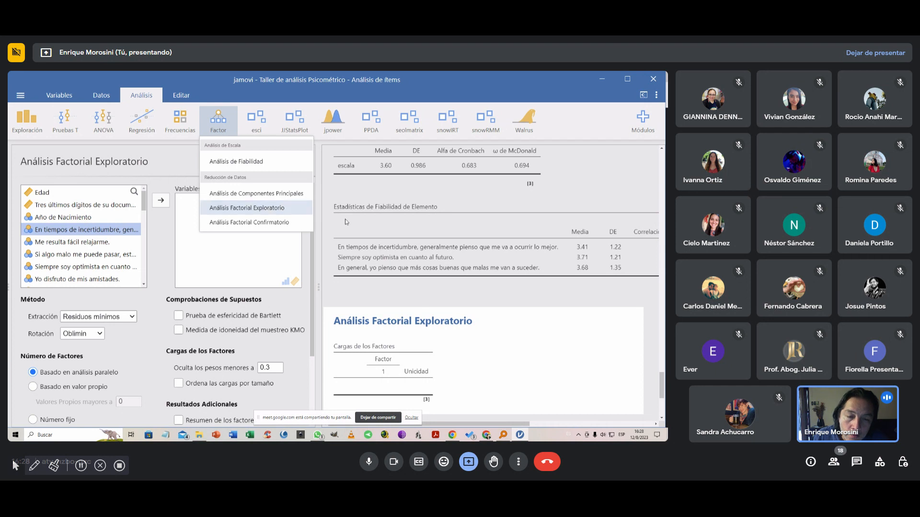
click(363, 298)
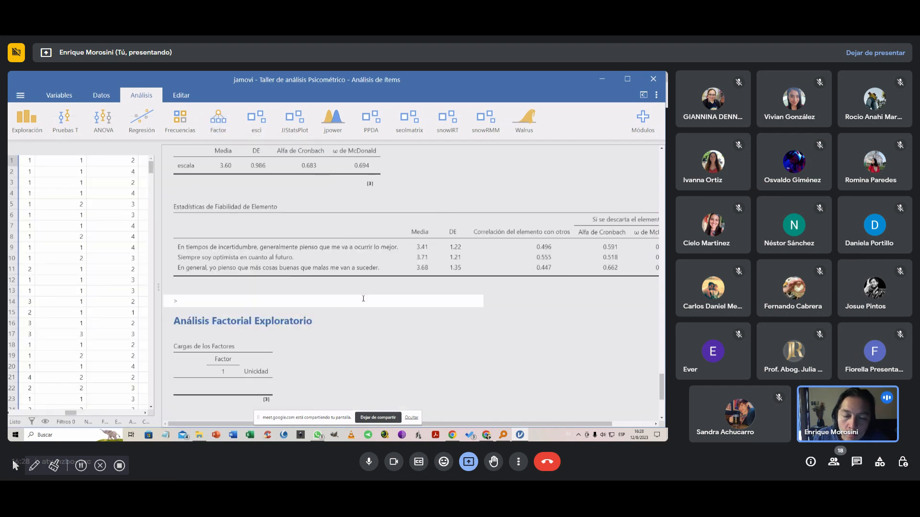
click(266, 341)
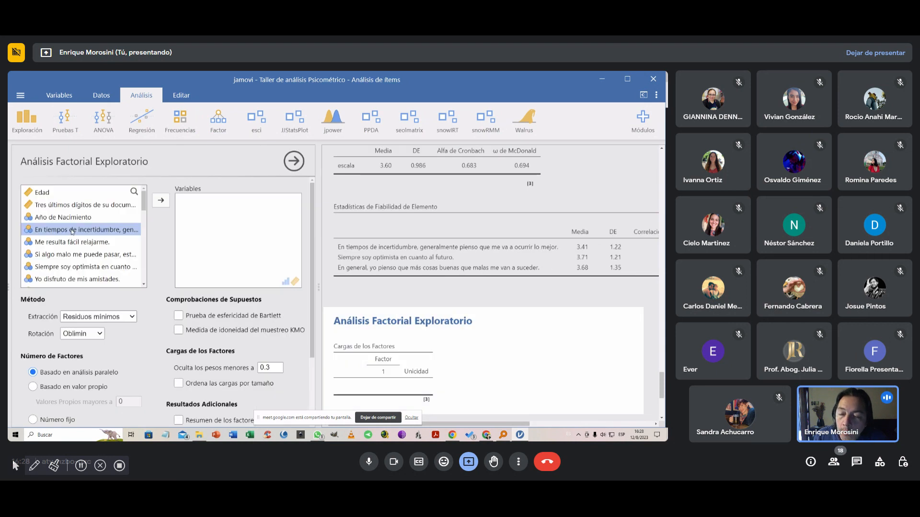
scroll(66, 233, down, 2)
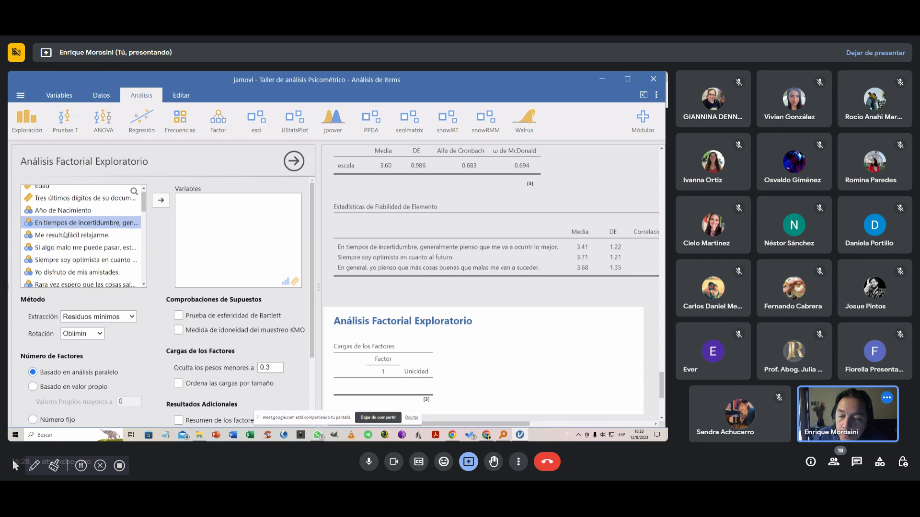
scroll(66, 234, down, 2)
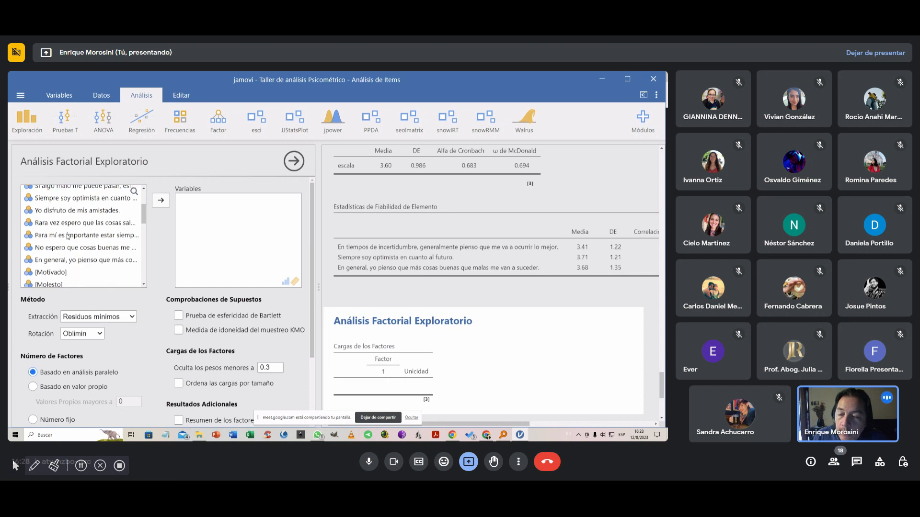
shift+click(109, 265)
scroll(98, 230, up, 1)
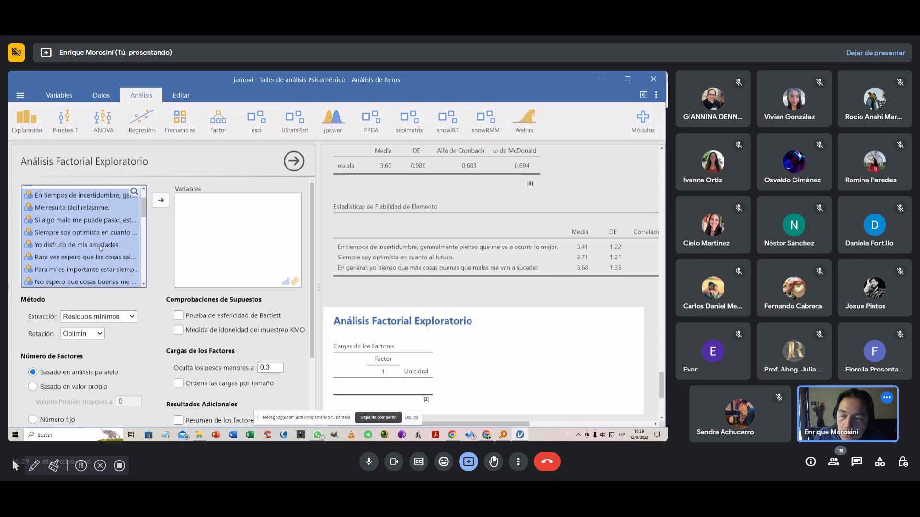
click(160, 201)
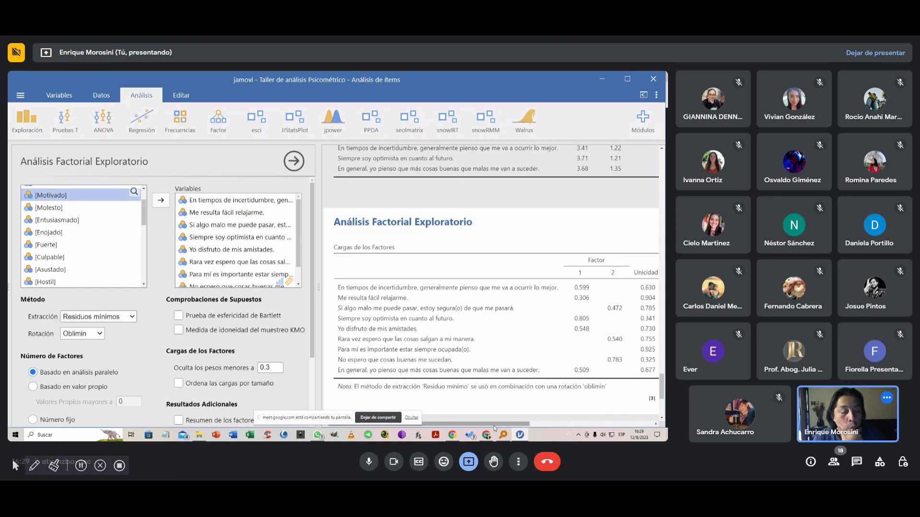
Step: Examine the factor loadings table and look through the unassigned variables and the factor analysis options
drag(493, 426, 499, 426)
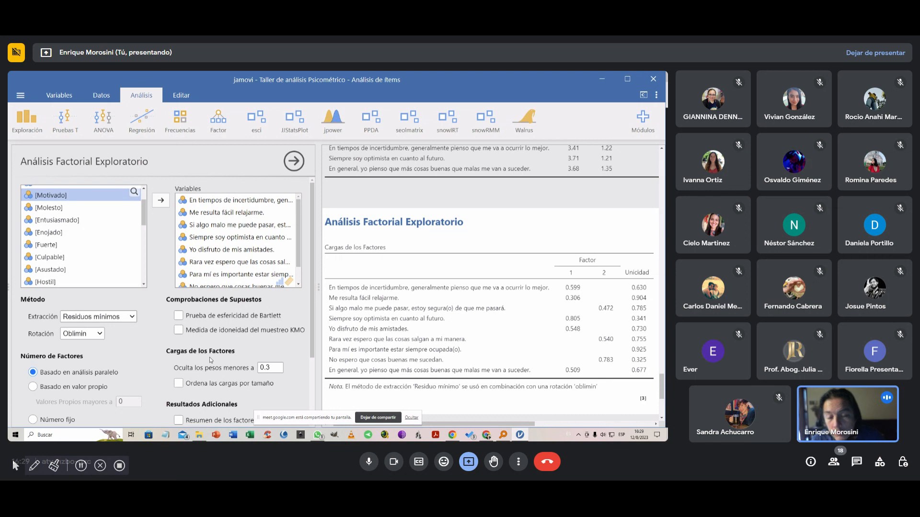
scroll(208, 358, down, 1)
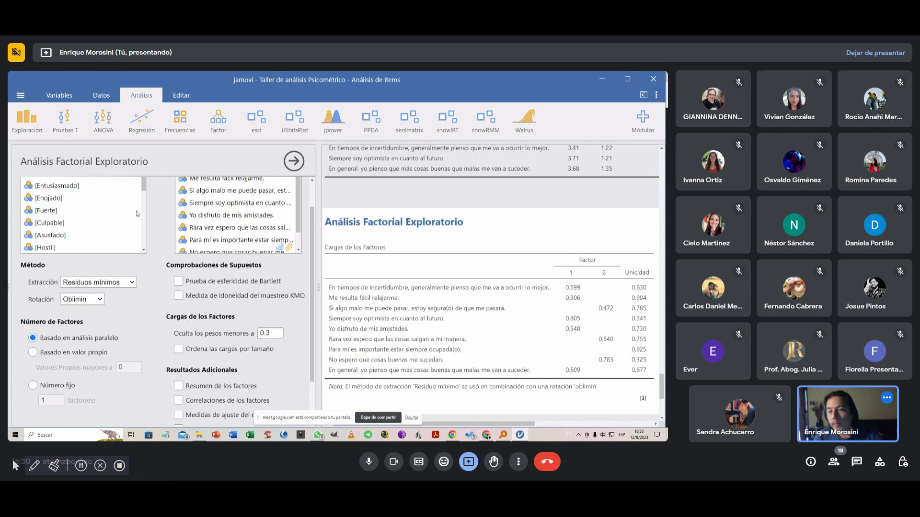
scroll(108, 214, up, 1)
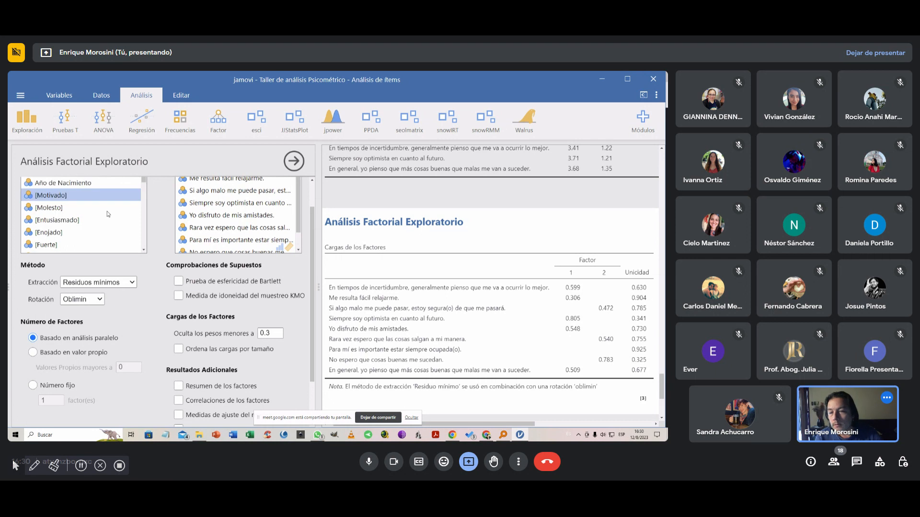
scroll(108, 214, up, 2)
scroll(108, 215, down, 5)
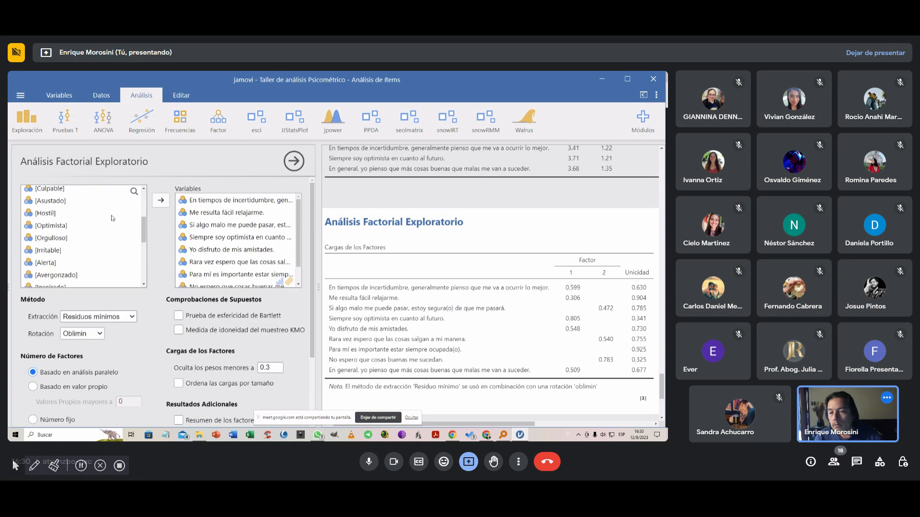
scroll(113, 218, down, 1)
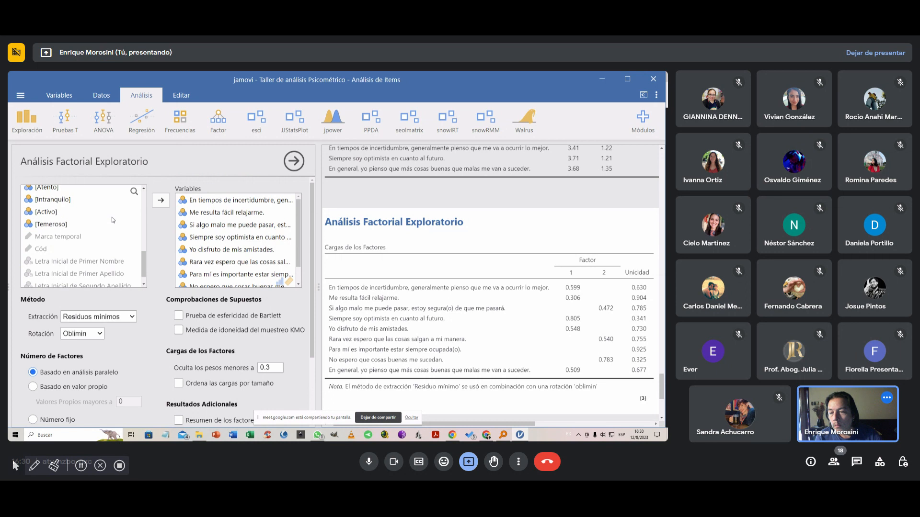
scroll(113, 220, down, 3)
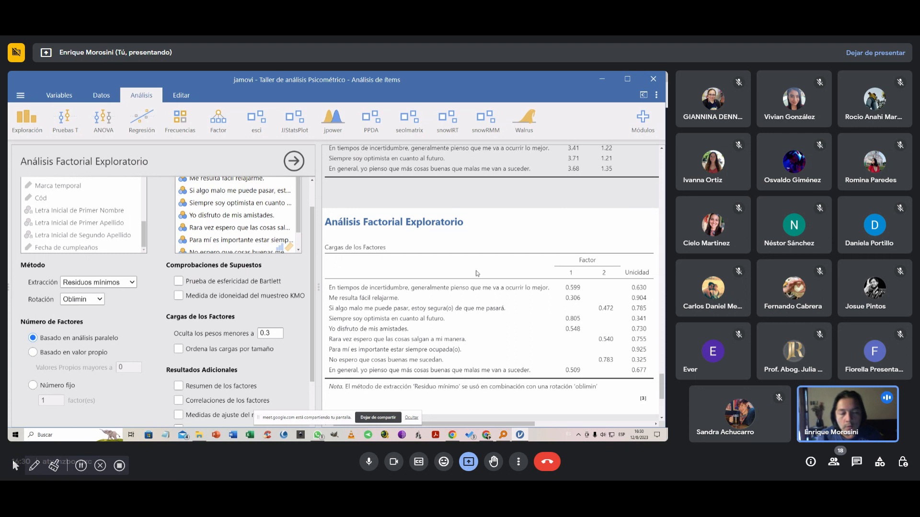
Step: Set the threshold for hiding small factor loadings to 0 so that every loading is listed
scroll(193, 286, down, 2)
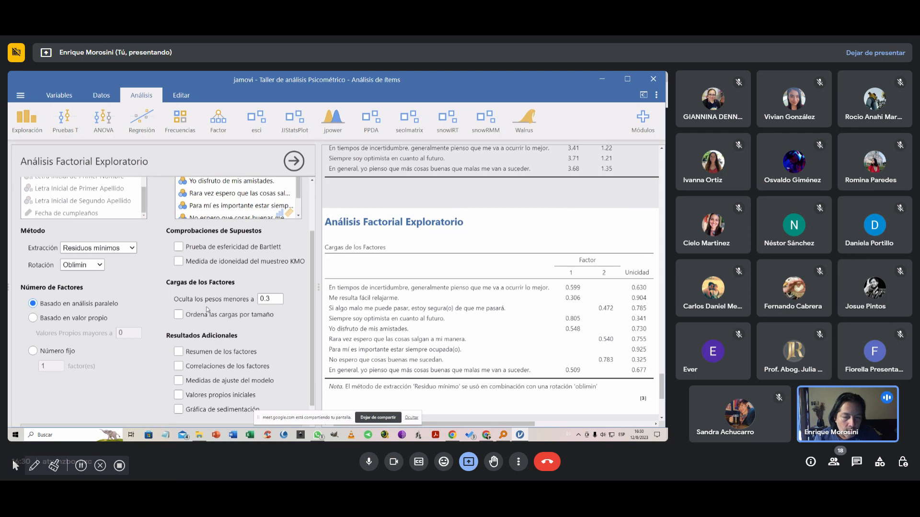
click(271, 297)
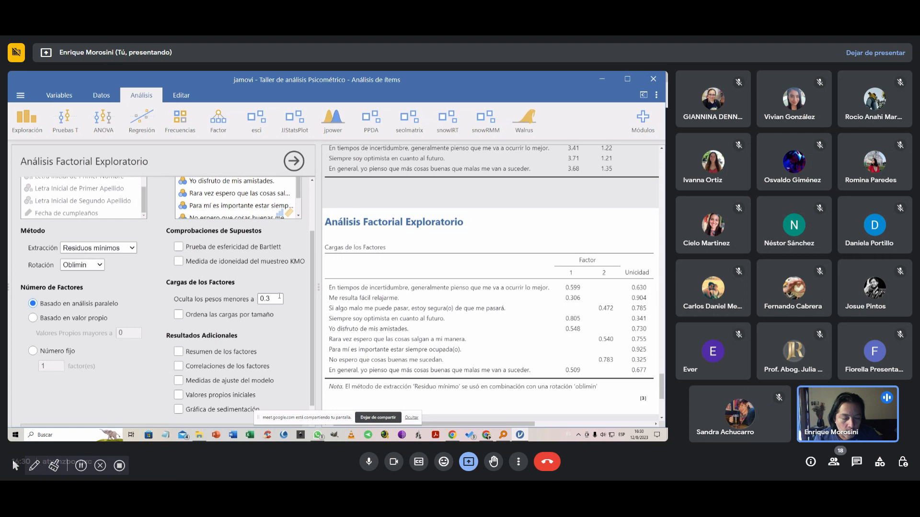
key(BackSpace)
text(0)
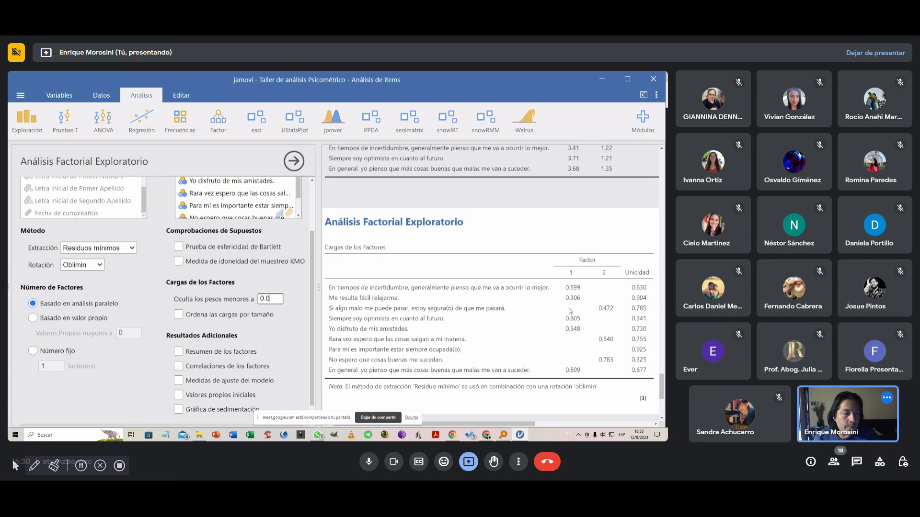
click(146, 279)
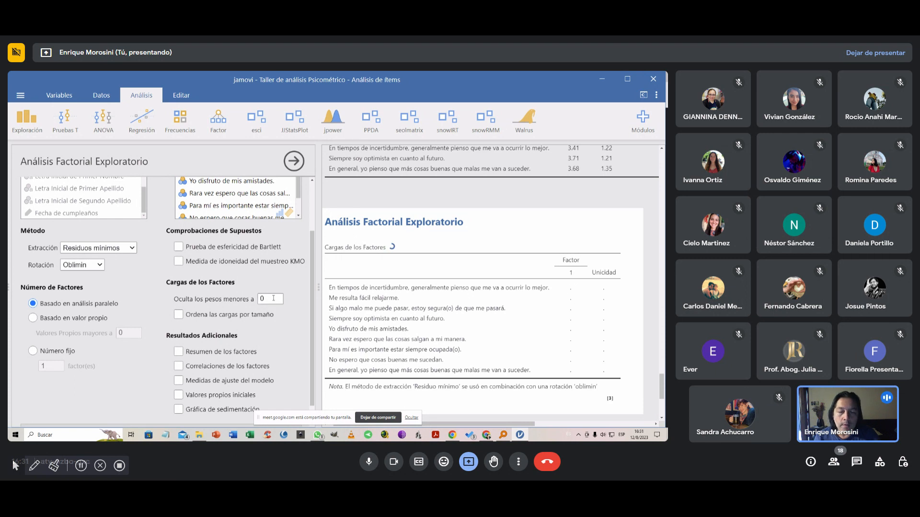
Step: Set the threshold for hiding small factor loadings back to 0.3
drag(273, 298, 259, 296)
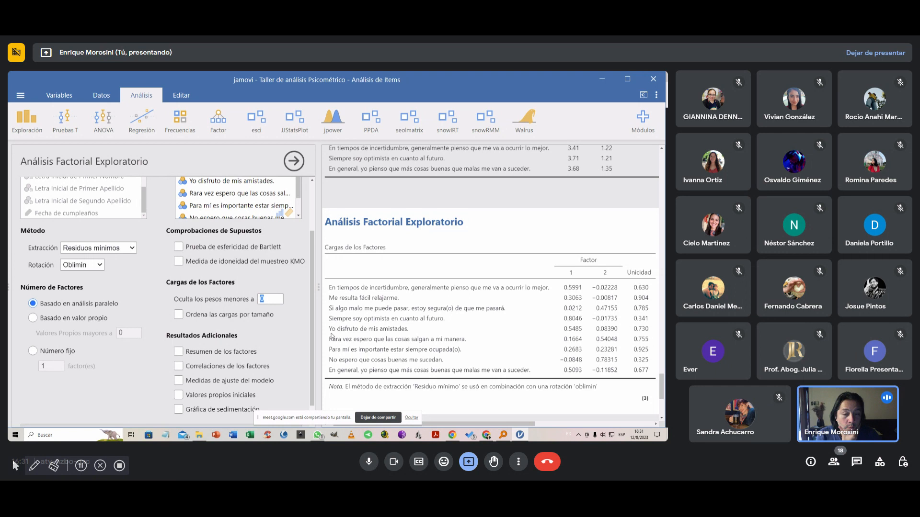
click(279, 300)
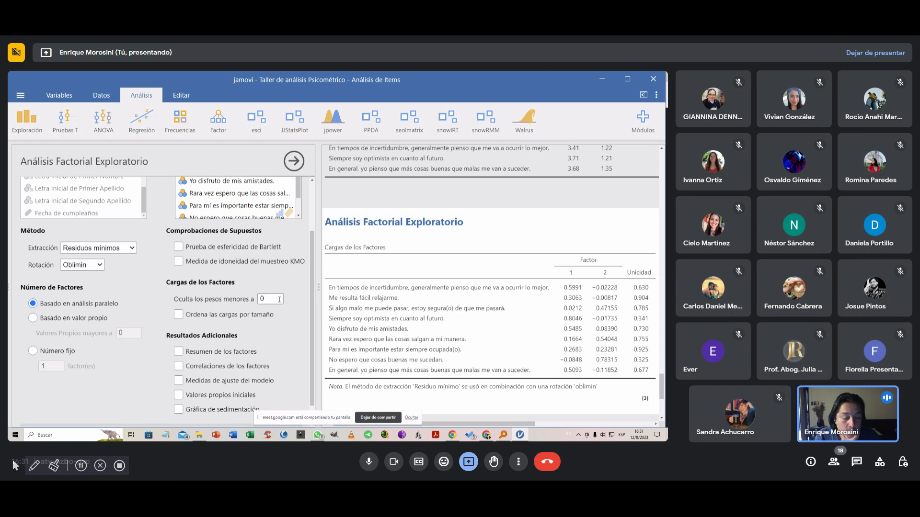
text(.3)
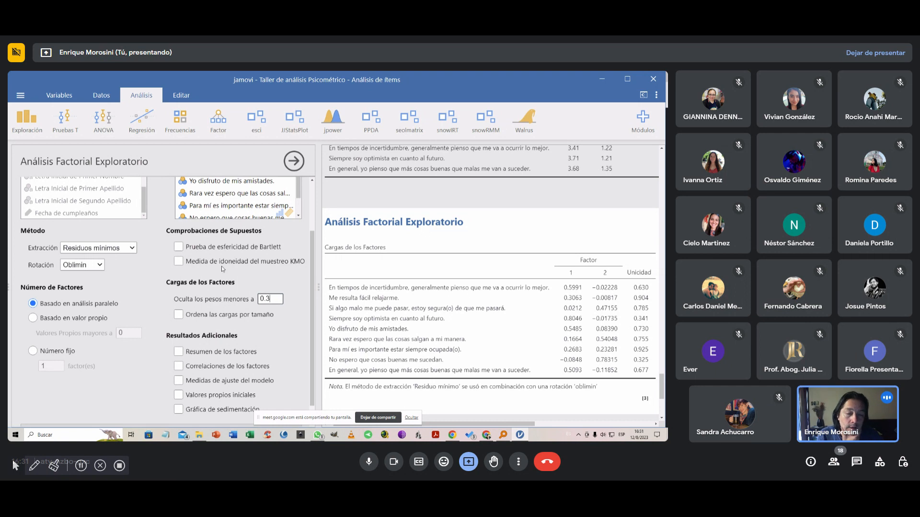
click(143, 274)
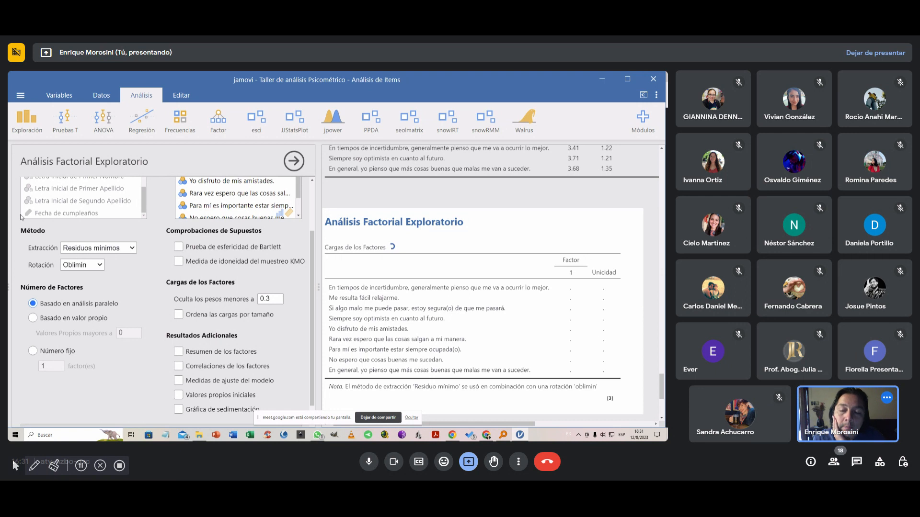
Step: Set the factor extraction method to Máxima verosimilitud and review the loadings together with the reliability tables
click(132, 248)
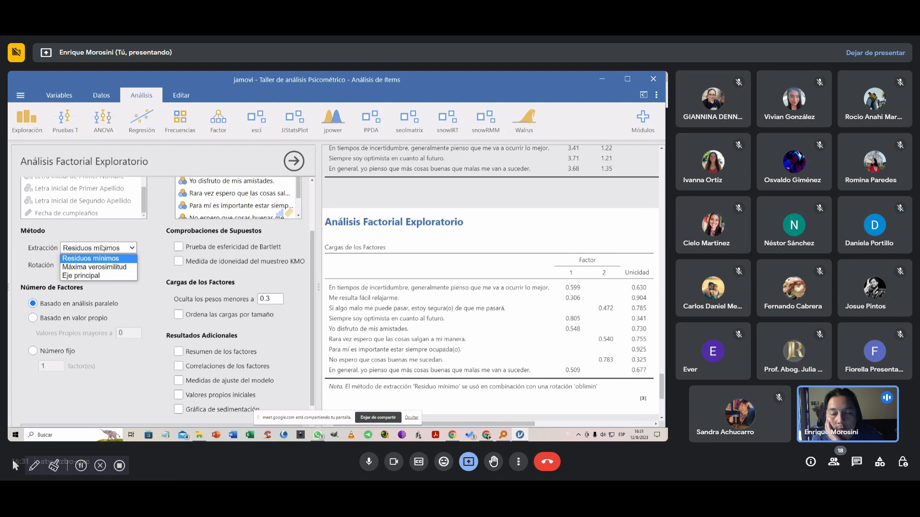
click(107, 269)
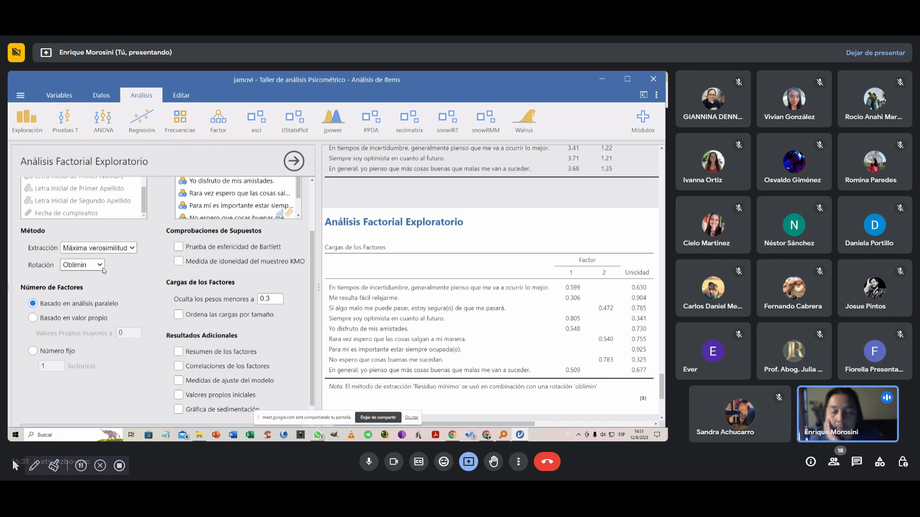
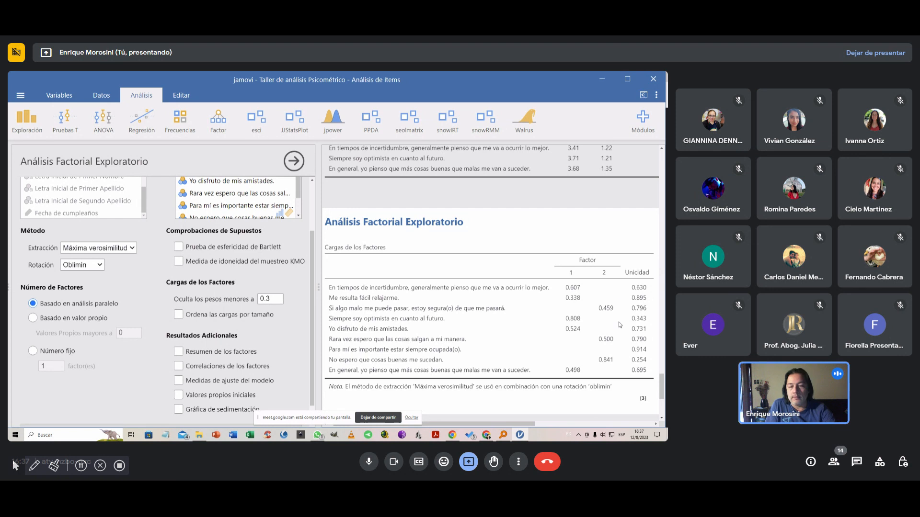
scroll(209, 314, down, 1)
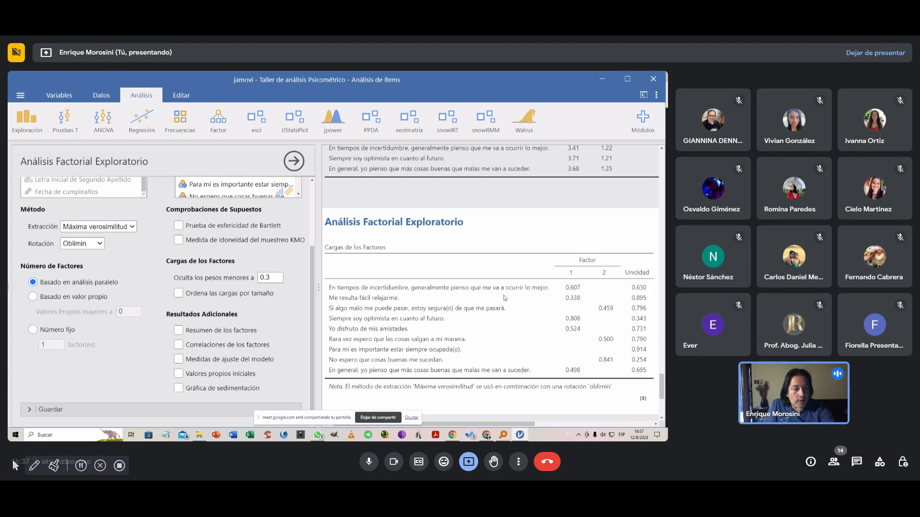
scroll(609, 292, up, 3)
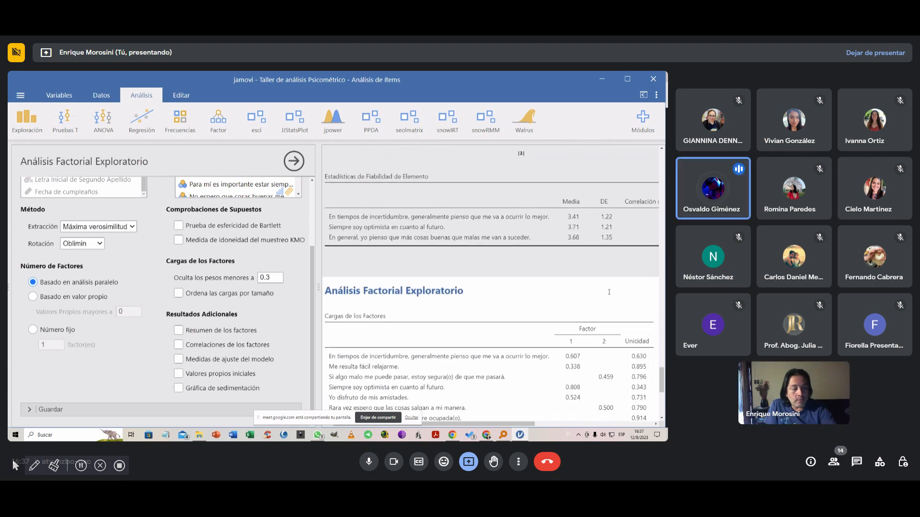
scroll(609, 292, up, 4)
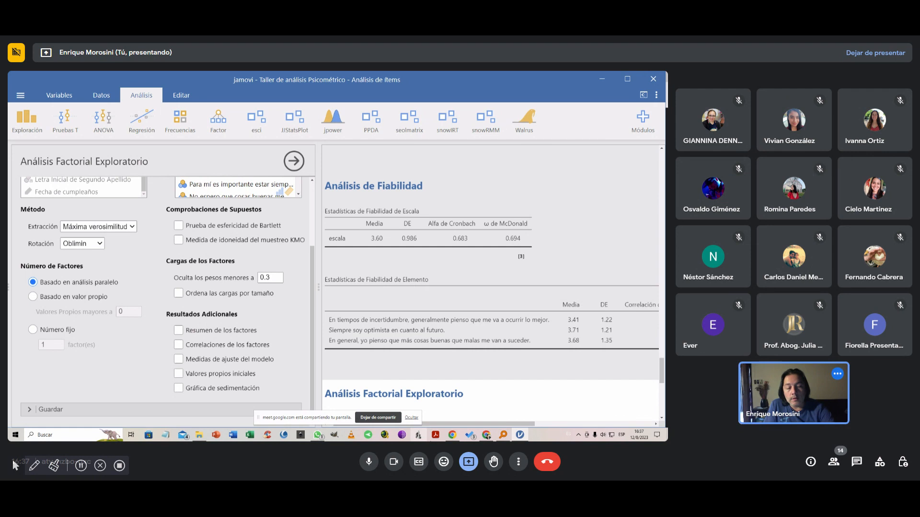
Step: Switch to Chrome and reopen the recently closed form "Cuestionarios de situaciones personales, emocionales y sociales" from the browsing history
click(487, 435)
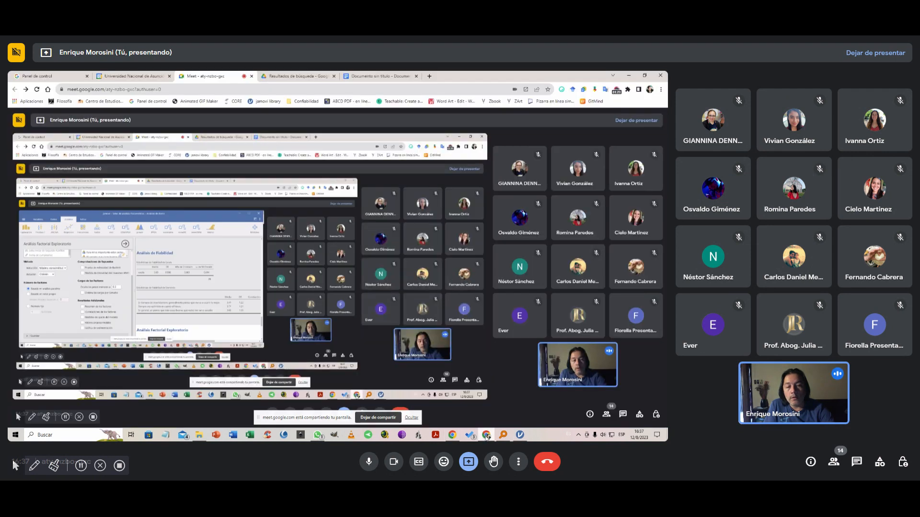
click(297, 77)
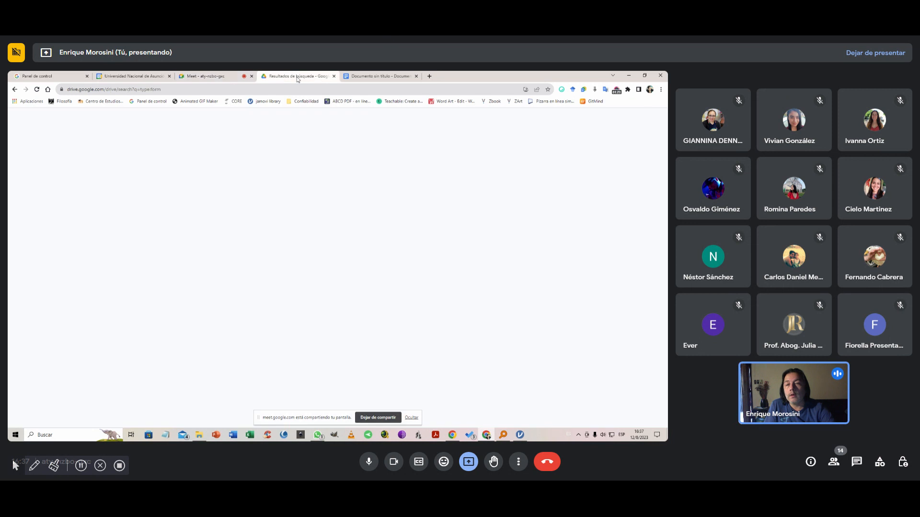
click(661, 90)
mouse_move(593, 132)
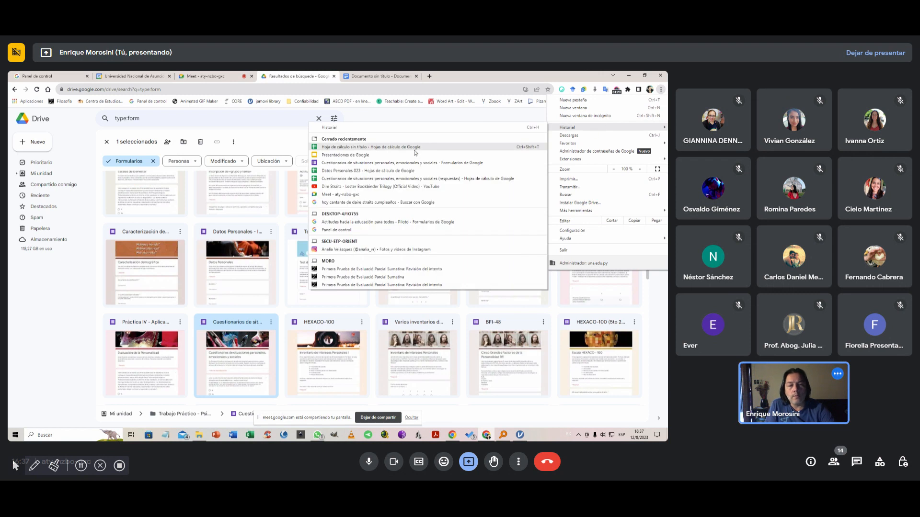
click(413, 163)
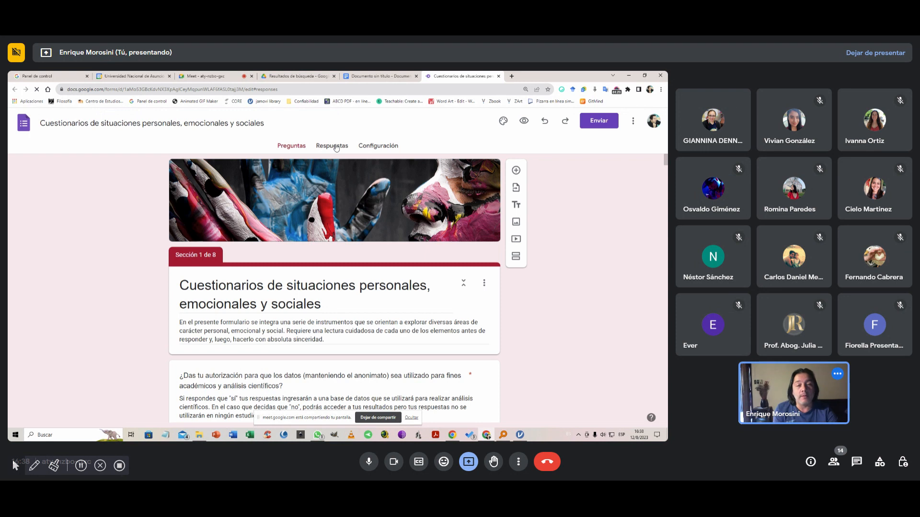
Step: Close the Drive search results and the untitled Google Docs document, leaving the form's responses in view
click(319, 75)
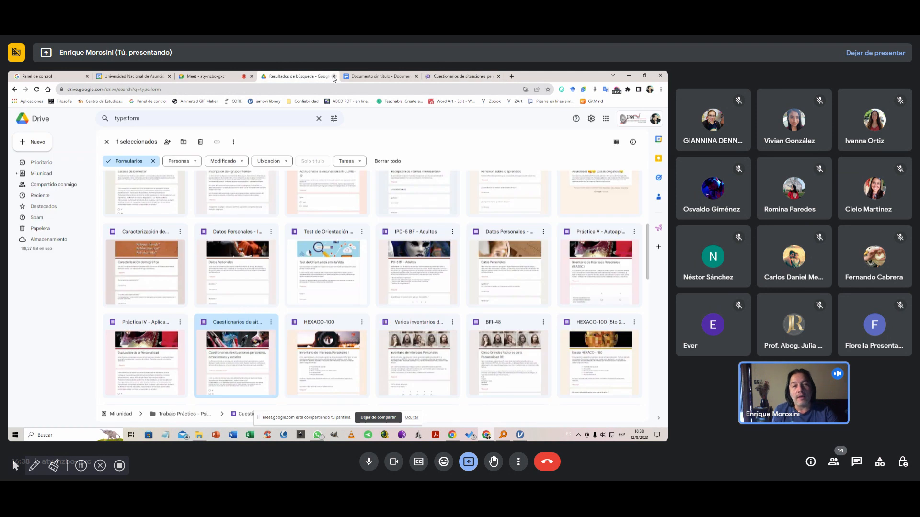
click(334, 77)
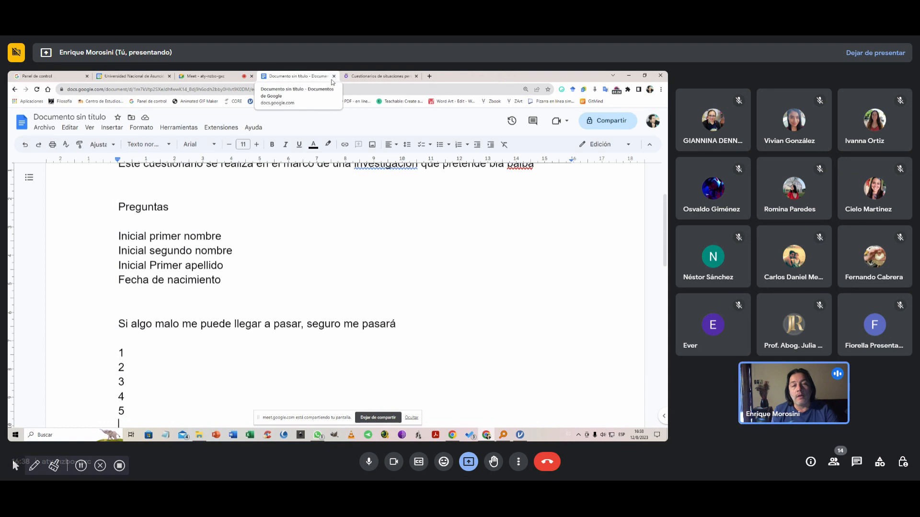
click(334, 77)
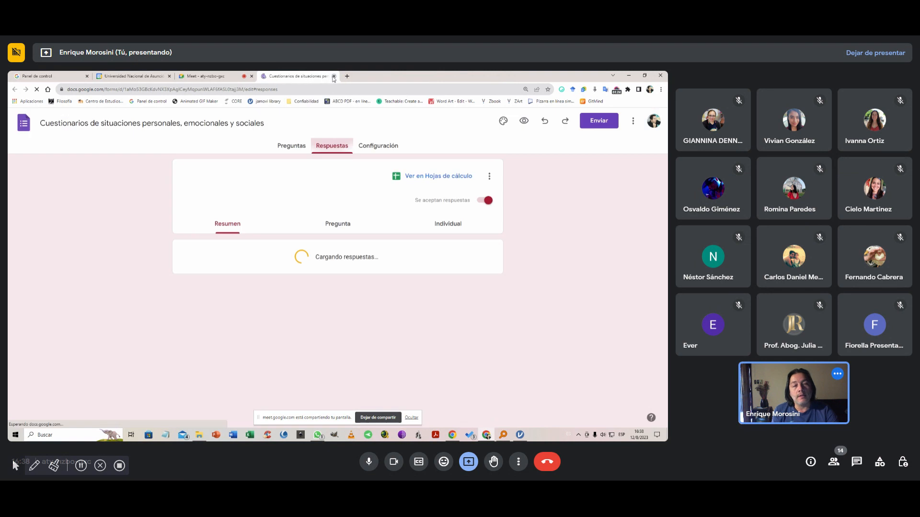
Step: Open the form's linked response spreadsheet and look through the question headers across its first row
click(454, 178)
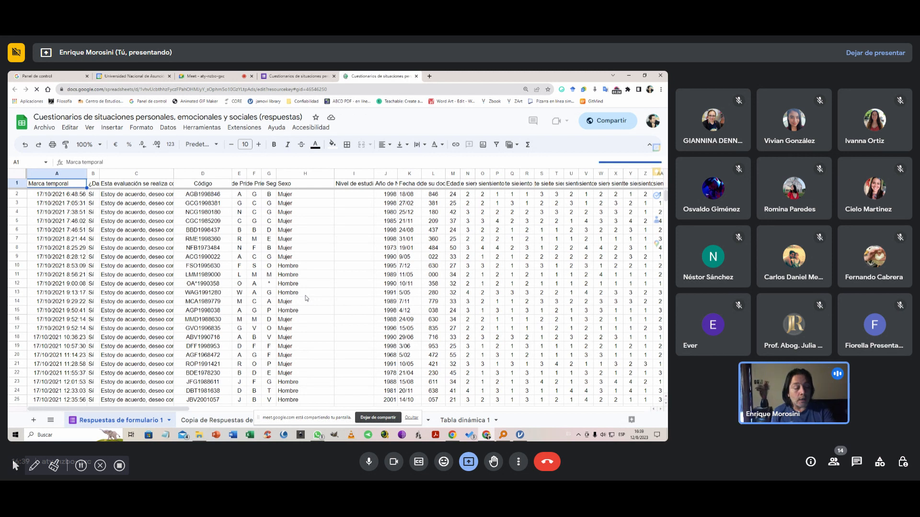
key(Right)
key(Right)
key(Right)
key(Right)
key(Right)
key(Right)
key(Right)
key(Right)
key(Right)
key(Right)
key(Right)
key(Right)
key(Right)
key(Right)
key(Right)
key(Right)
key(Right)
key(Right)
key(Right)
key(Right)
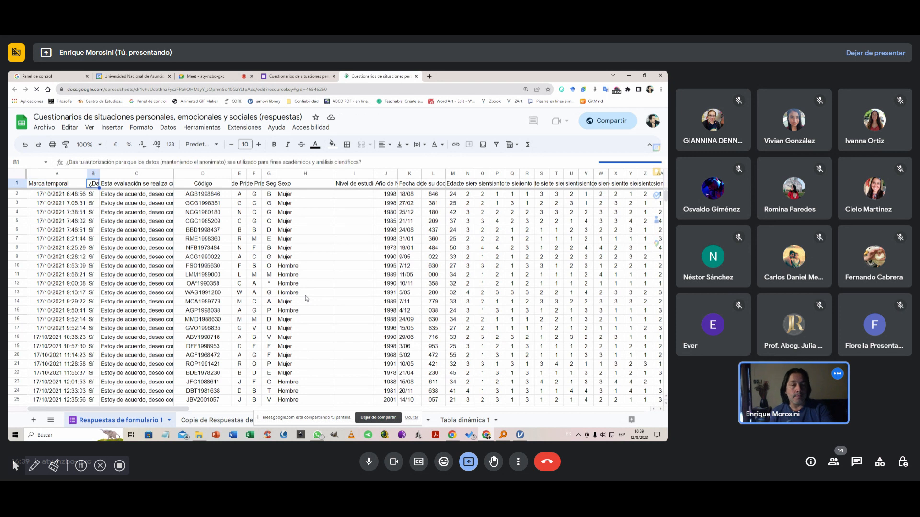
key(Right)
key(Right)
key(Right)
key(Right)
key(Right)
key(Right)
key(Right)
key(Right)
key(Right)
key(Right)
key(Right)
key(Right)
key(Right)
key(Right)
key(Right)
key(Right)
key(Right)
key(Right)
key(Right)
key(Right)
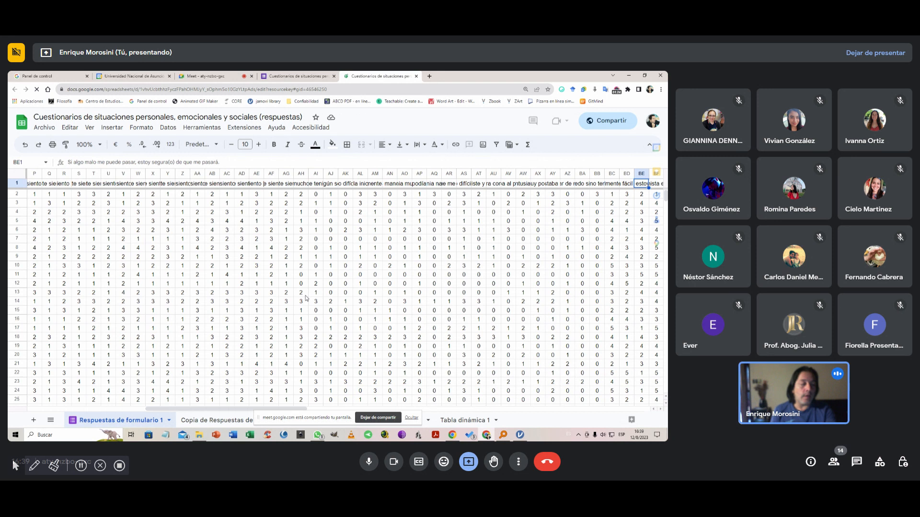
key(Right)
key(Right)
key(Right)
key(Right)
key(Right)
key(Right)
key(Right)
key(Right)
key(Right)
key(Right)
key(Right)
key(Right)
key(Right)
key(Right)
key(Right)
key(Right)
key(Right)
key(Right)
key(Right)
key(Right)
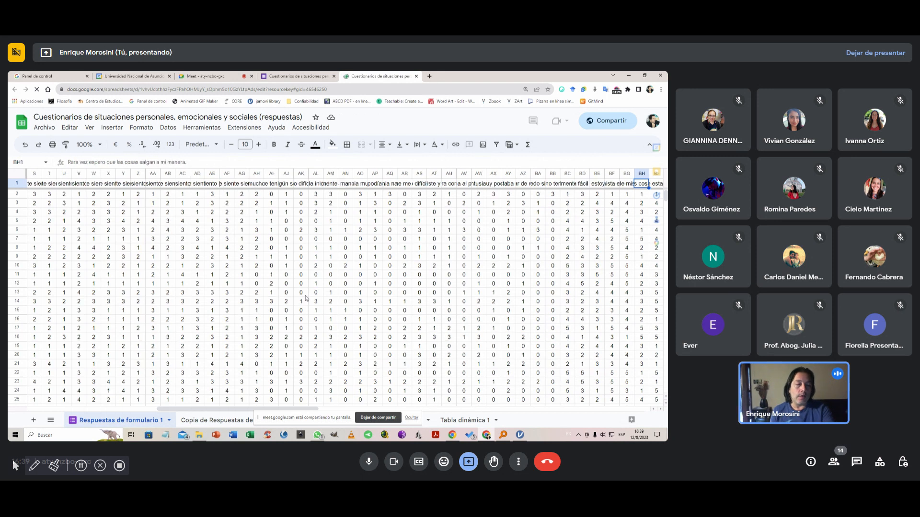
key(Right)
key(Right)
key(Right)
key(Right)
key(Right)
key(Right)
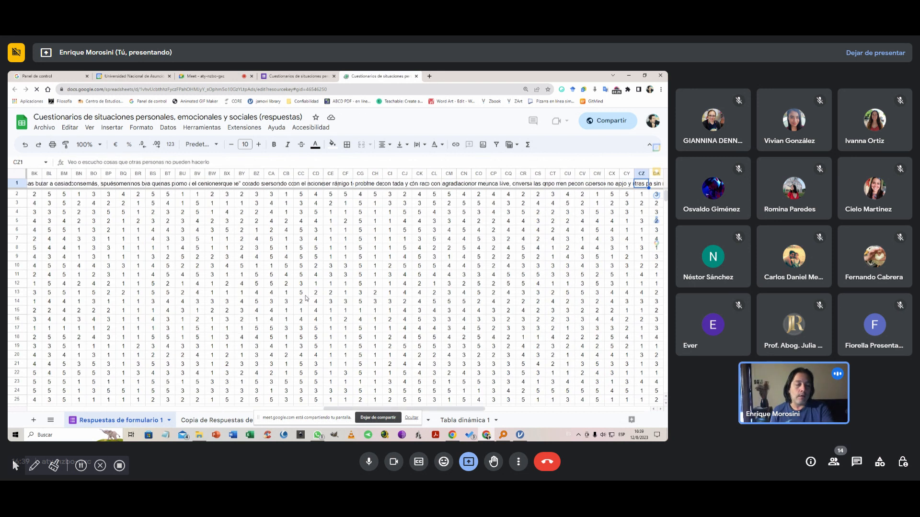
key(Right)
key(Right)
key(Right)
key(Right)
key(Right)
key(Right)
key(Right)
key(Right)
key(Right)
key(Right)
key(Right)
key(Right)
key(Right)
key(Right)
key(Right)
key(Right)
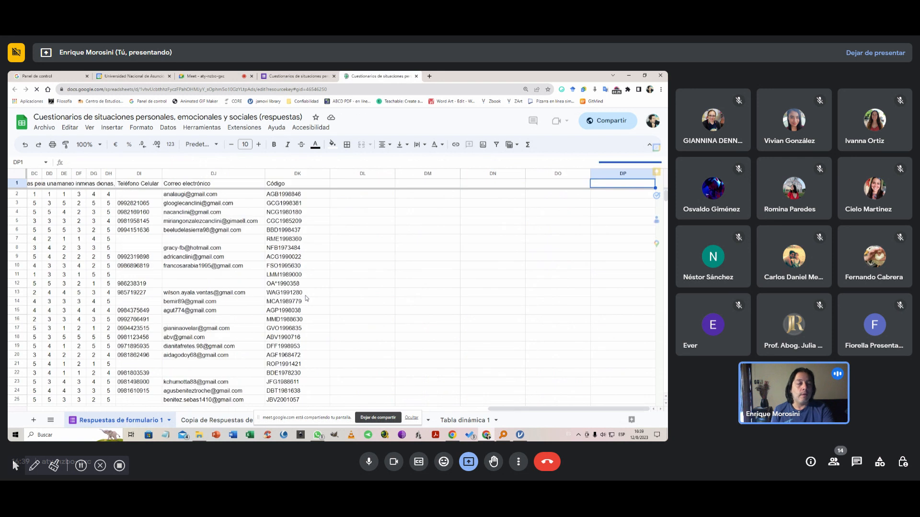
key(Left)
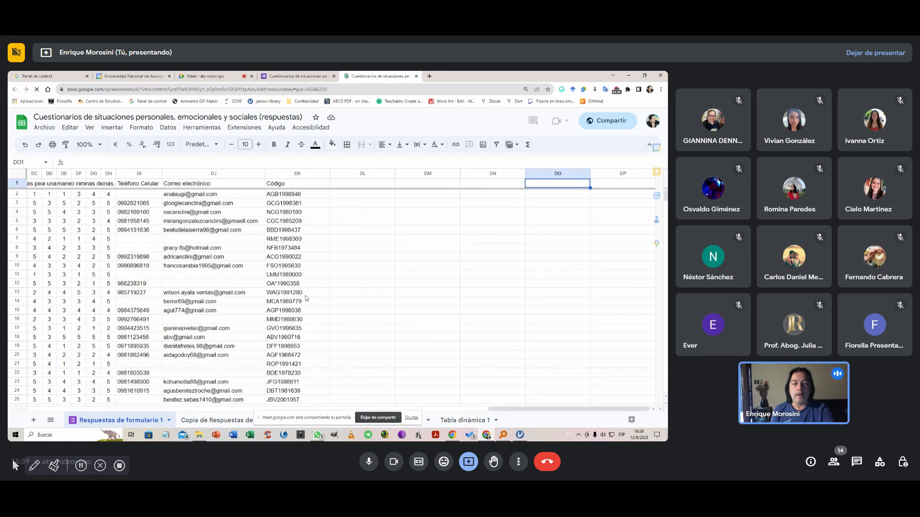
key(Left)
key(Left)
key(Left)
key(Left)
key(Left)
key(Left)
key(Left)
key(Left)
key(Left)
key(Left)
key(Left)
key(Left)
key(Left)
key(Left)
key(Left)
key(Left)
key(Left)
key(Left)
key(Left)
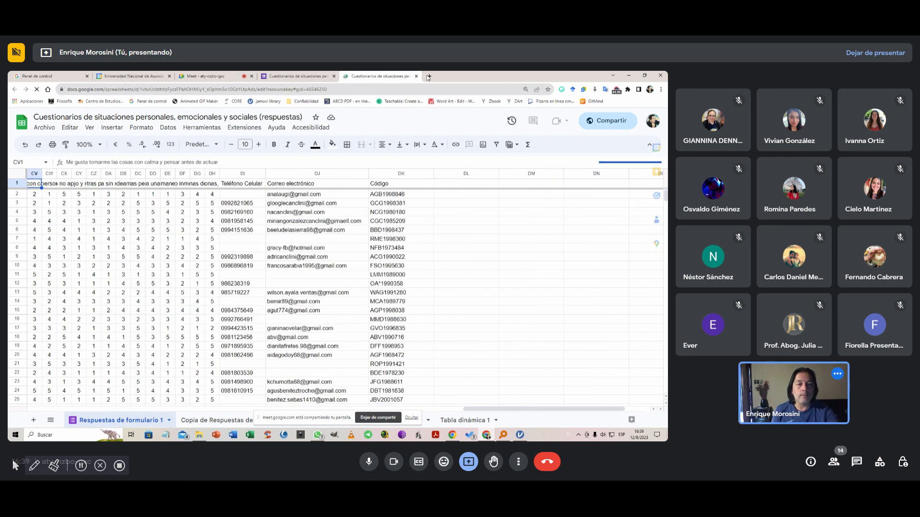
Step: Close the response spreadsheet and open the Google Sheets home page in a new browser tab
click(429, 76)
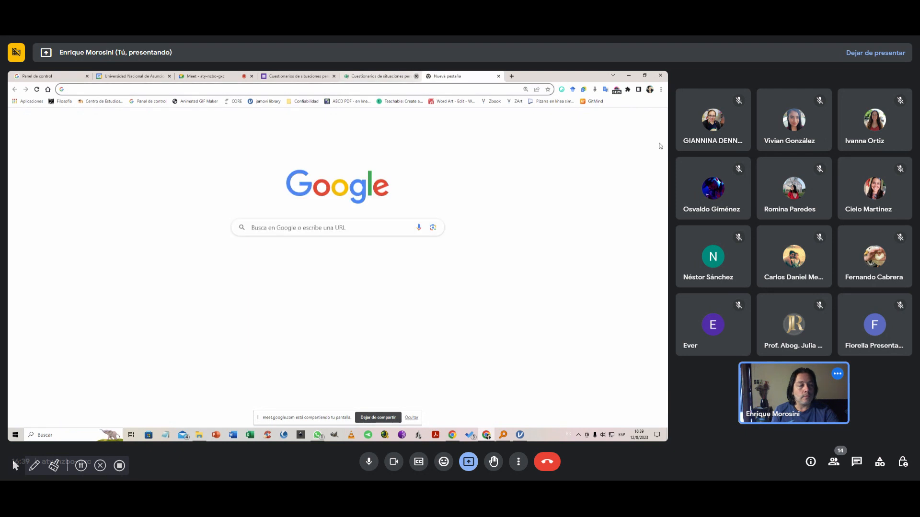
click(416, 76)
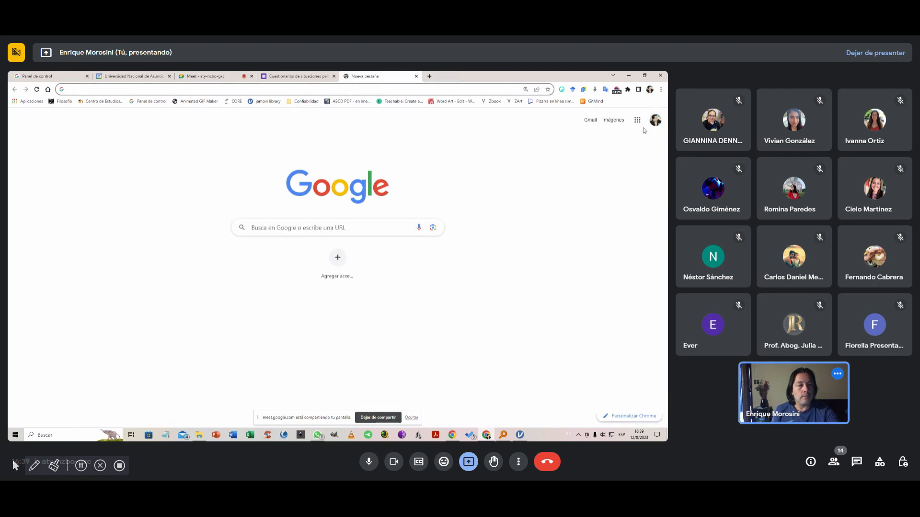
click(636, 123)
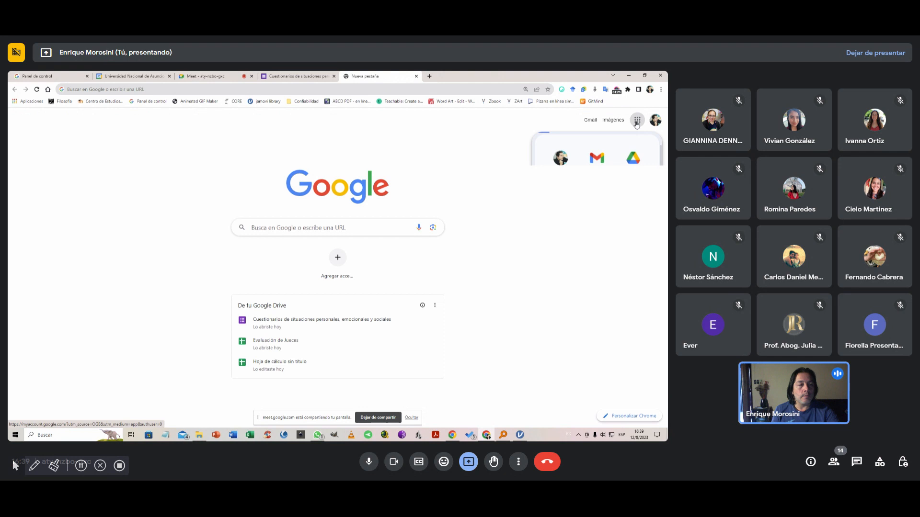
click(597, 232)
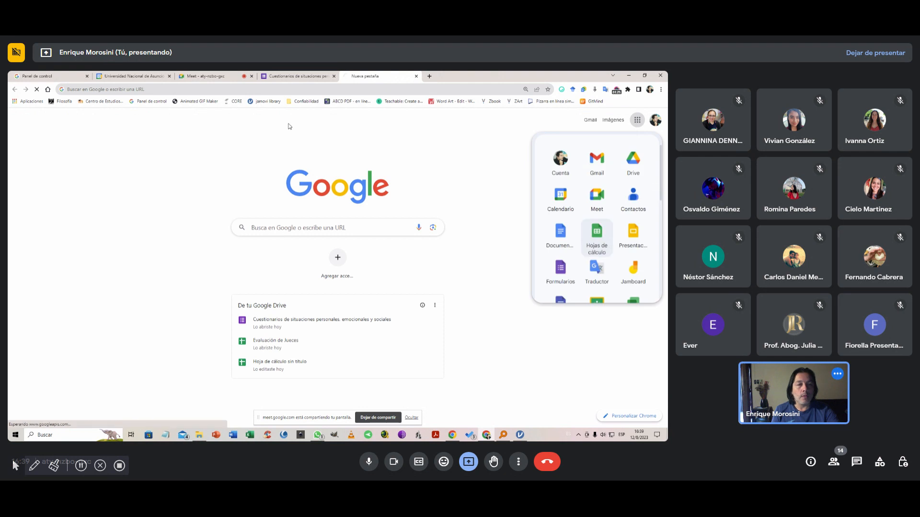
Step: Close the questionnaire form and the Google Calendar page
click(282, 77)
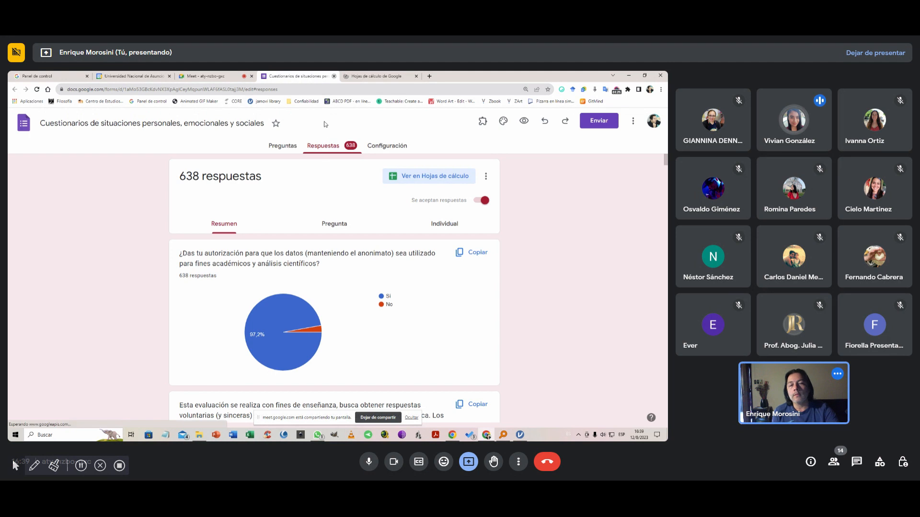
click(334, 76)
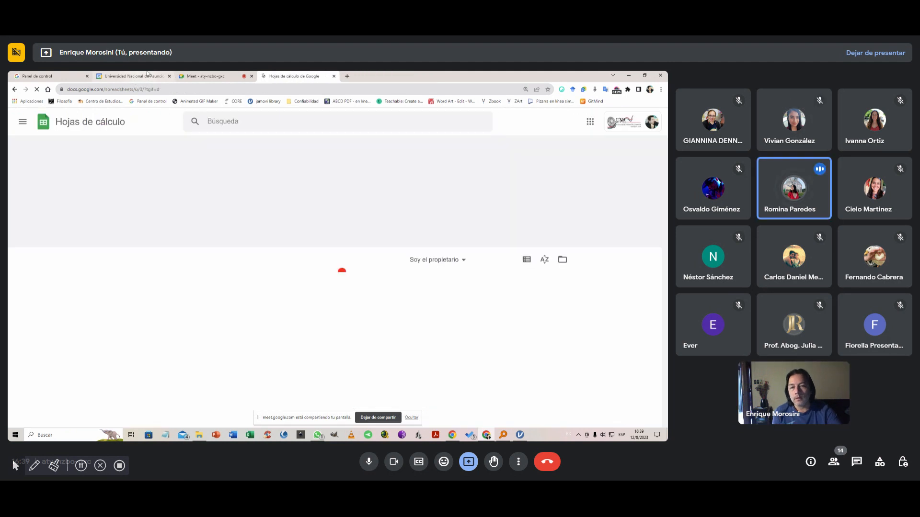
click(146, 75)
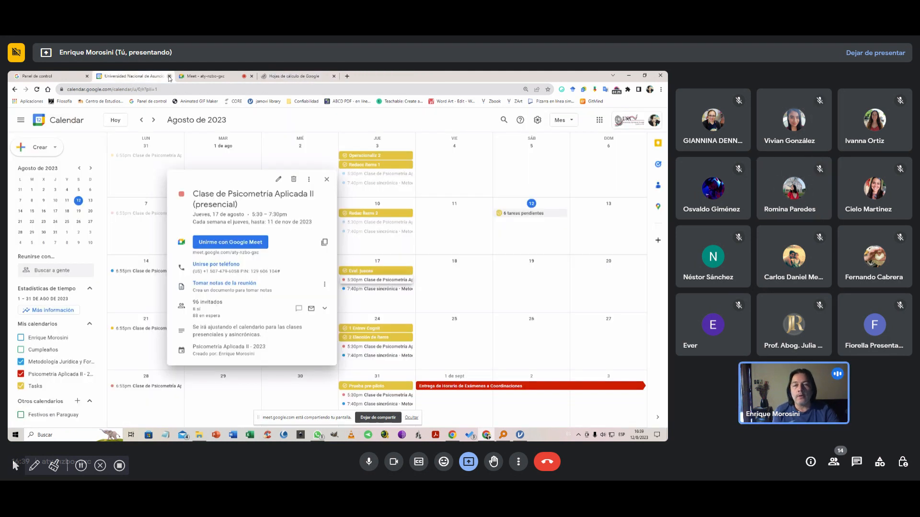
key(ctrl+w)
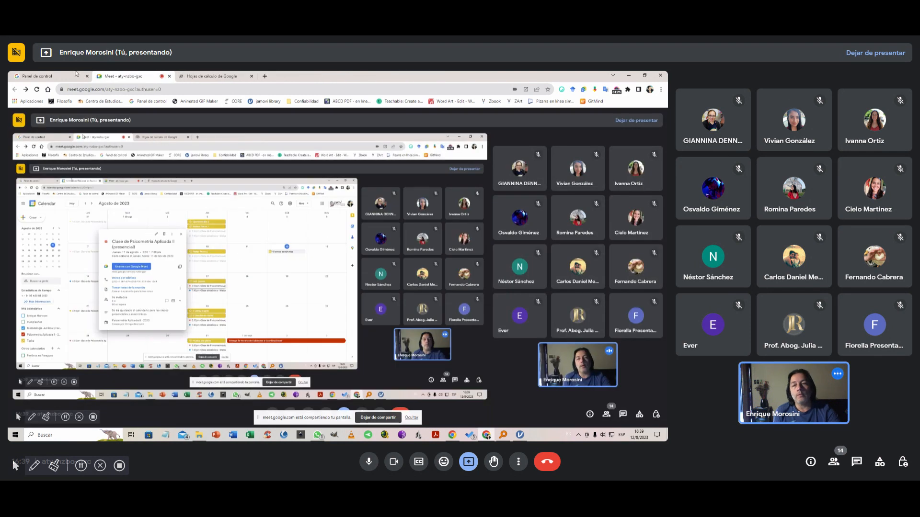
Step: Find the spreadsheet "Taller de análisis 03 - 2021" among the recent Google Sheets files and open it in a new tab
click(223, 75)
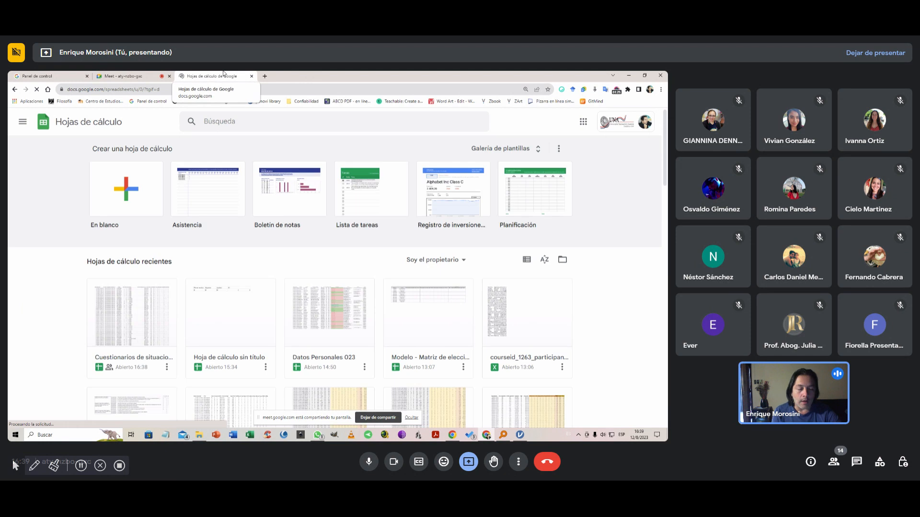
scroll(359, 268, down, 3)
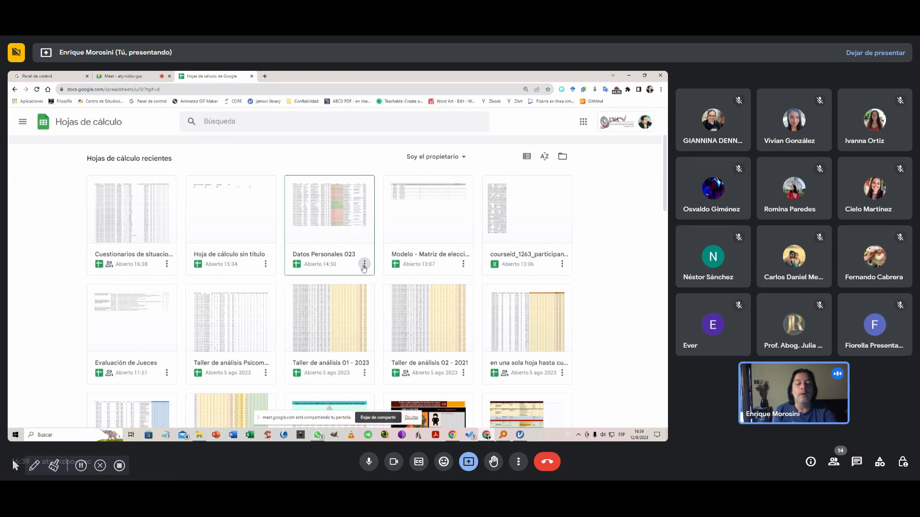
scroll(459, 296, down, 2)
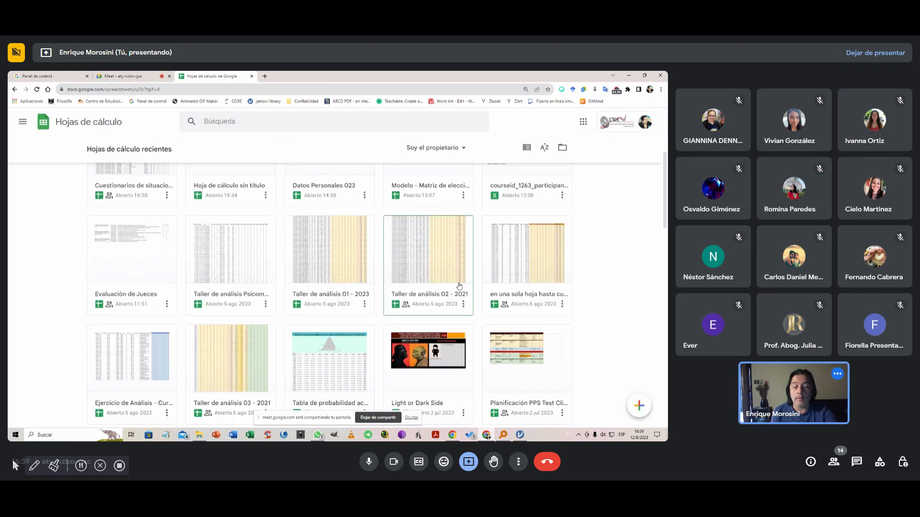
right_click(236, 375)
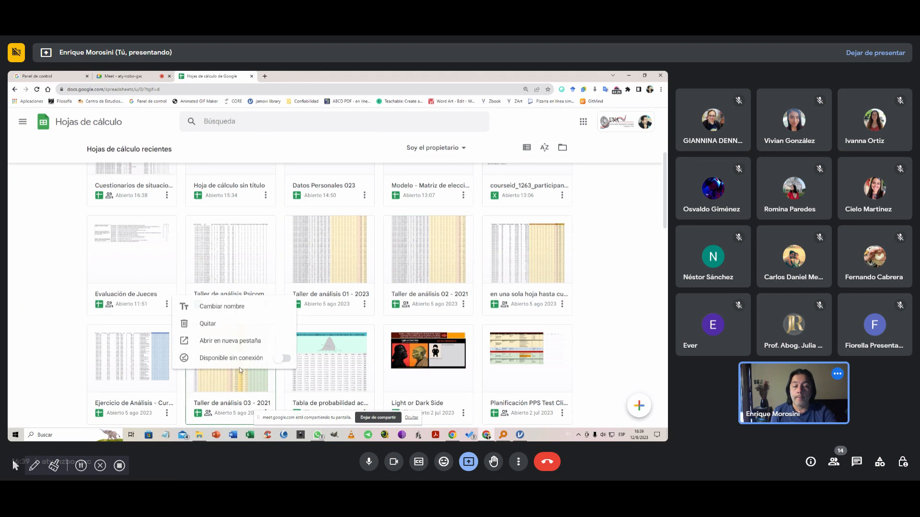
click(260, 341)
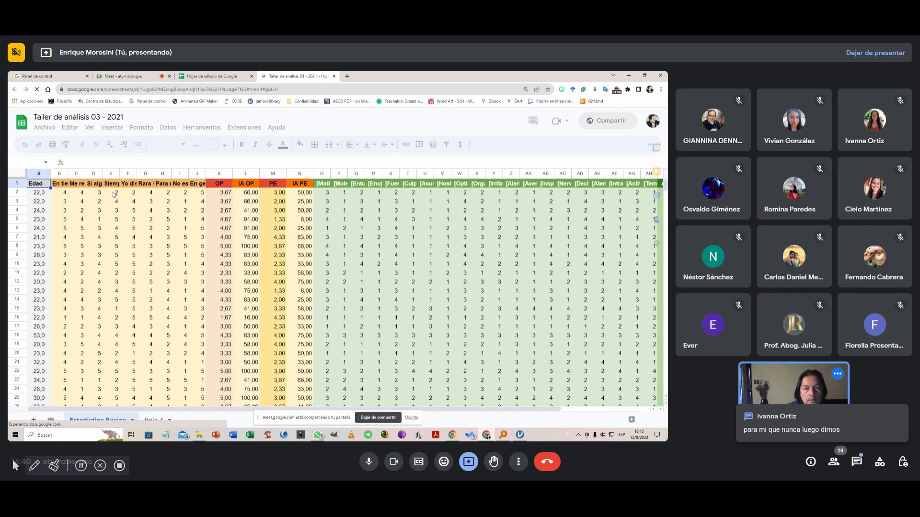
Step: Close the Google Sheets home page and return to the "Taller de análisis 03 - 2021" spreadsheet
click(133, 76)
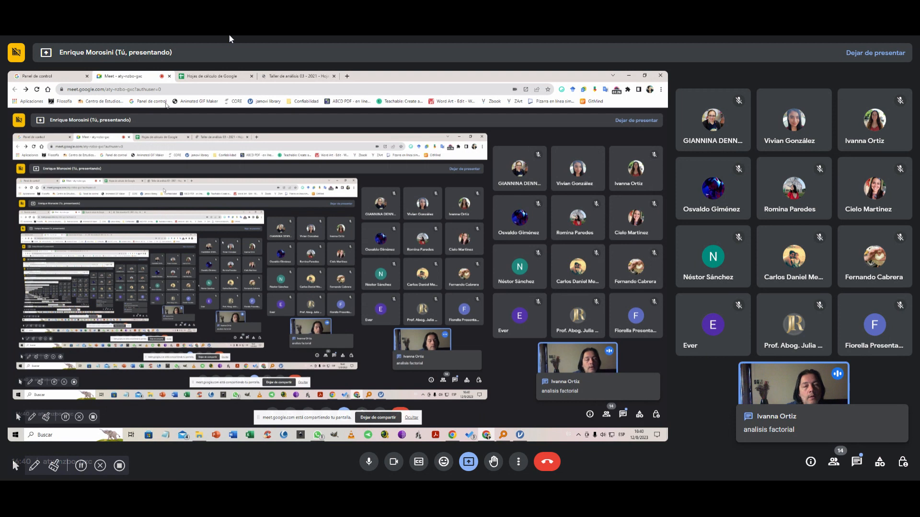
click(51, 77)
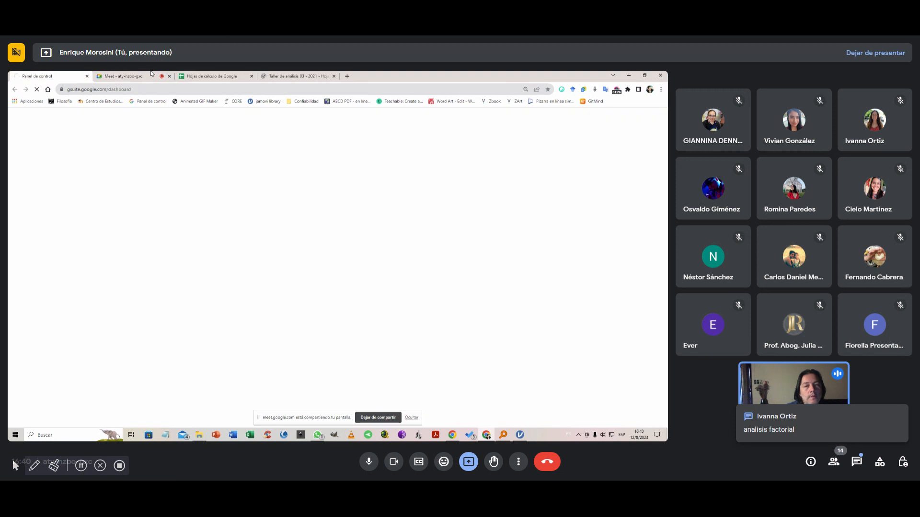
click(214, 77)
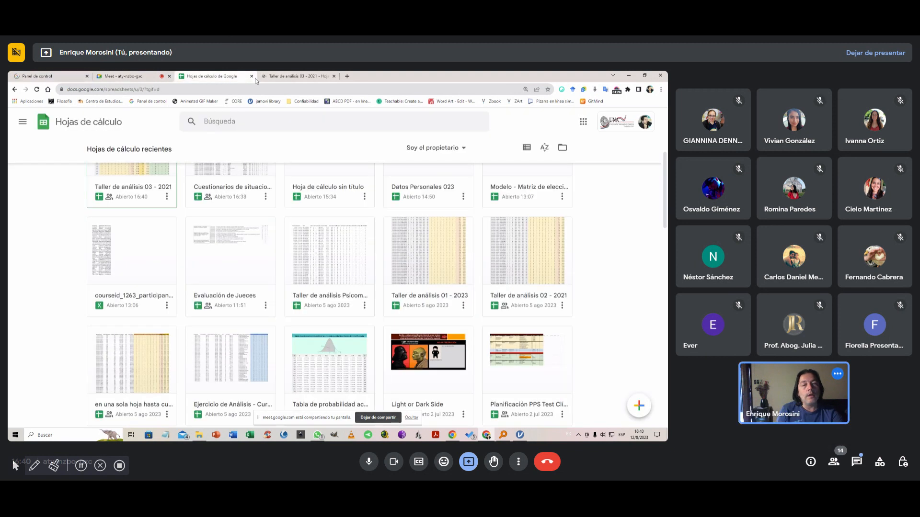
click(251, 77)
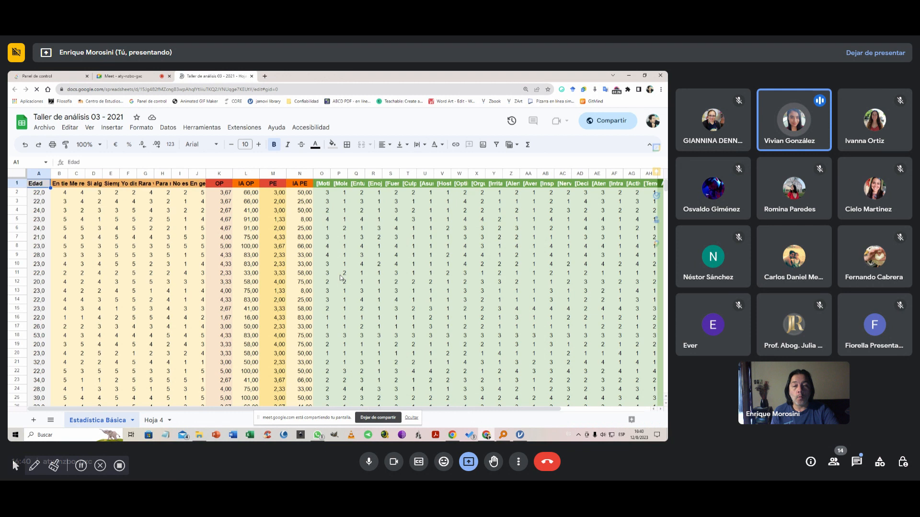
Step: Look through the questionnaire's item and score columns and its response rows in the Estadística Básica sheet
scroll(341, 278, down, 1)
scroll(351, 273, up, 1)
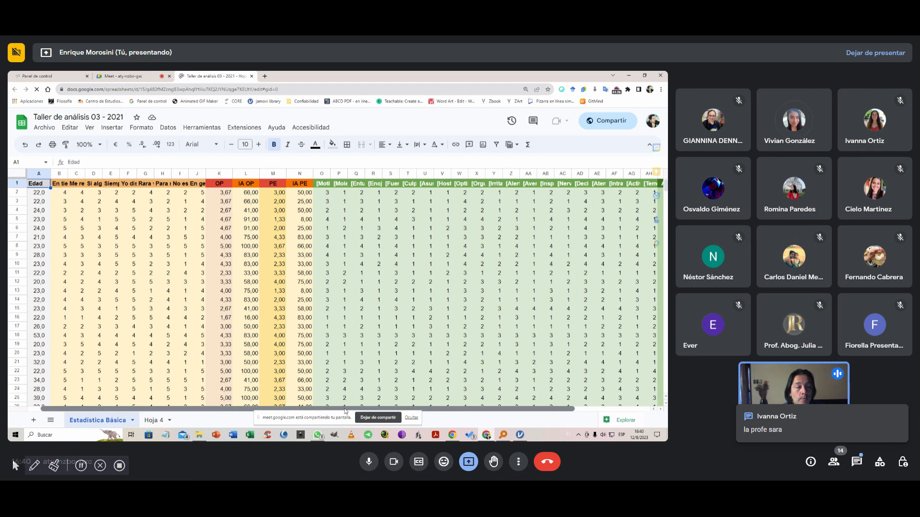
drag(312, 410, 385, 407)
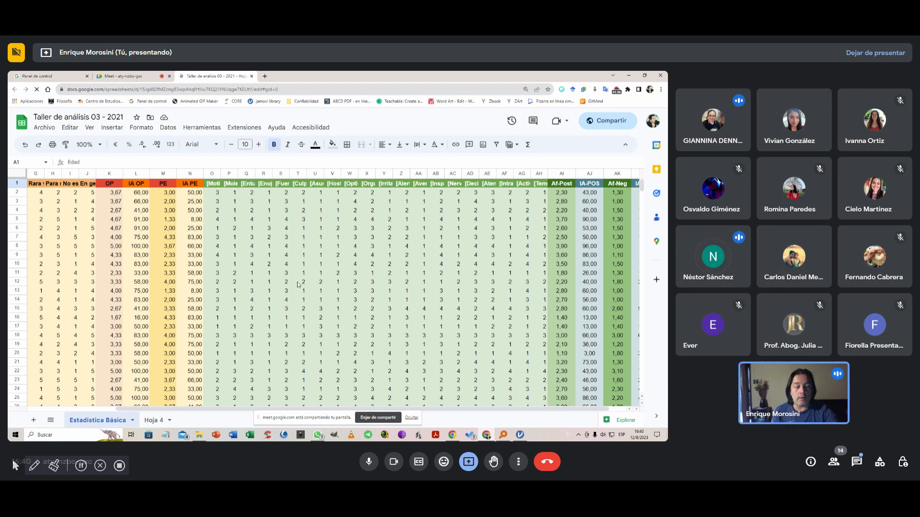
scroll(307, 287, down, 5)
scroll(297, 281, down, 10)
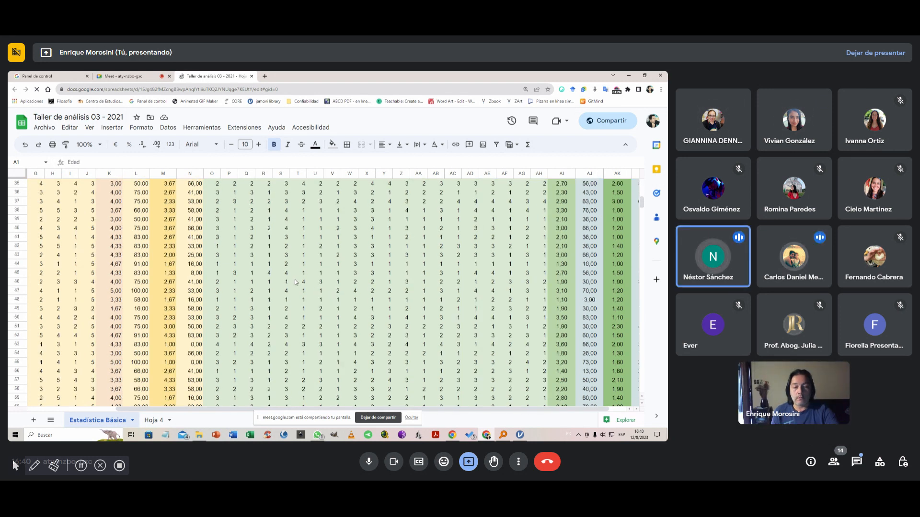
scroll(296, 280, down, 11)
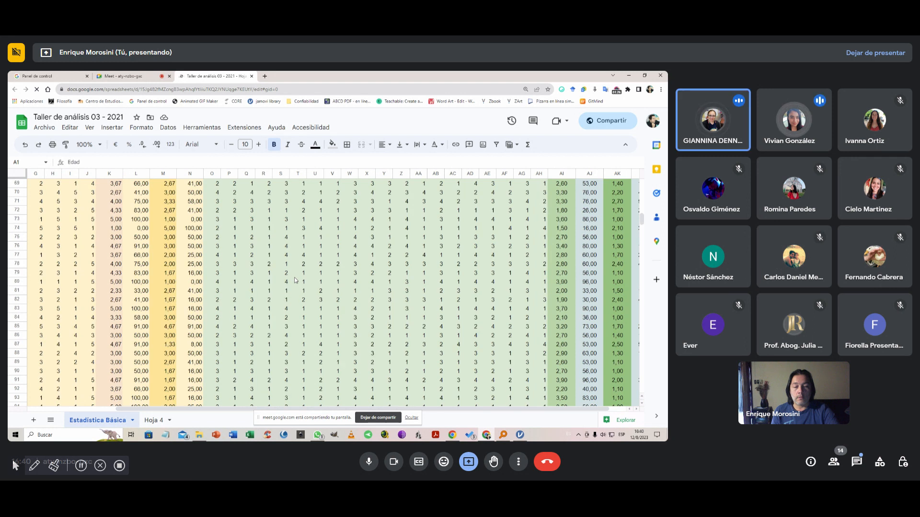
scroll(293, 287, down, 6)
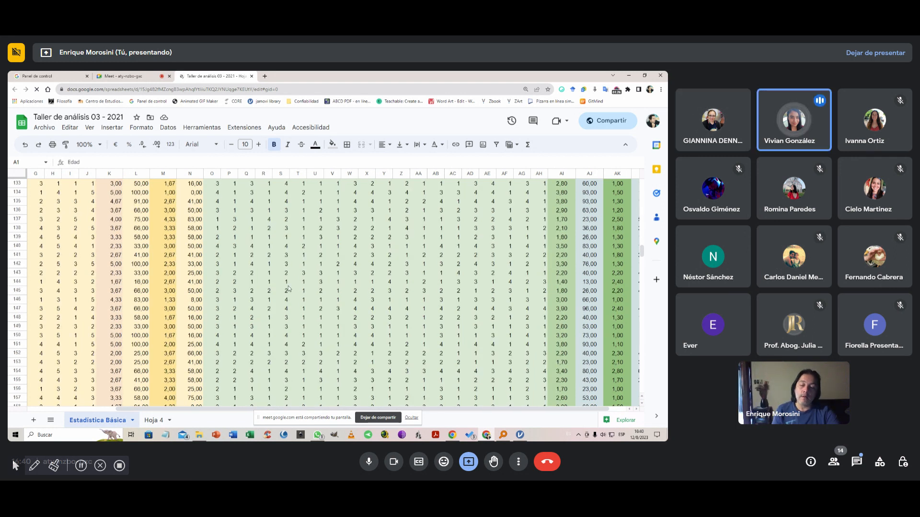
scroll(290, 287, down, 20)
scroll(286, 287, down, 14)
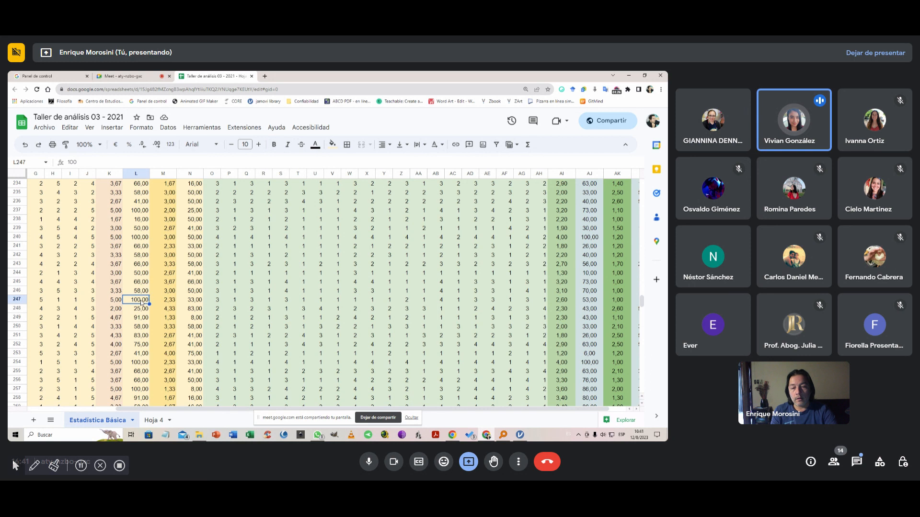
Step: Check the dataset's extent by going to its last row and last column, and return to the first header cell
key(ctrl+Down)
key(Left)
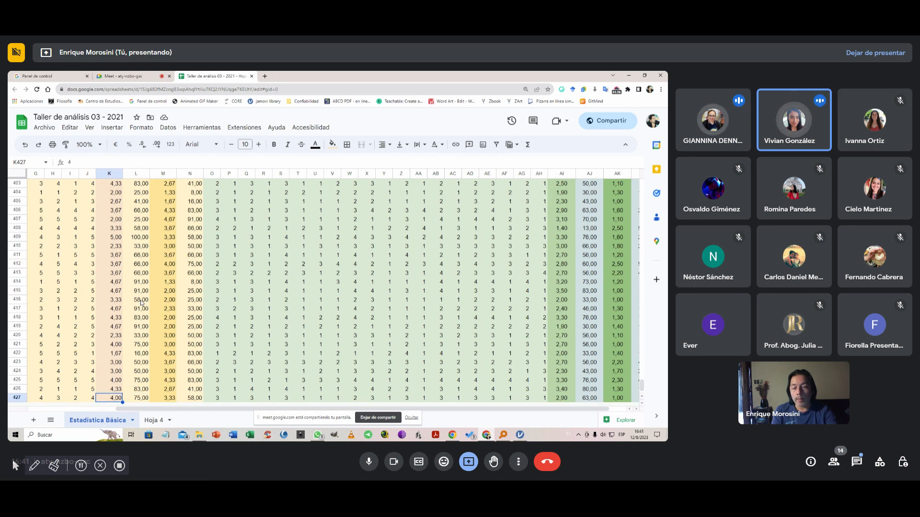
scroll(141, 303, down, 1)
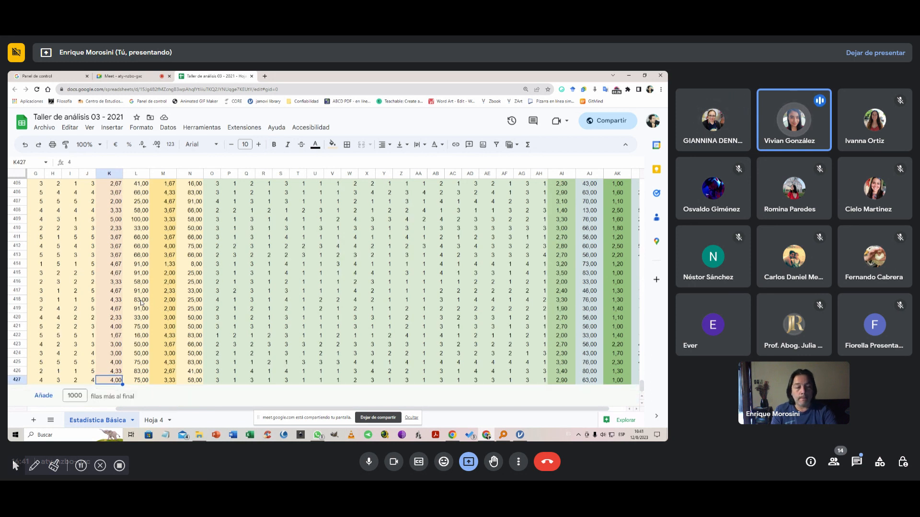
key(Right)
key(ctrl+Right)
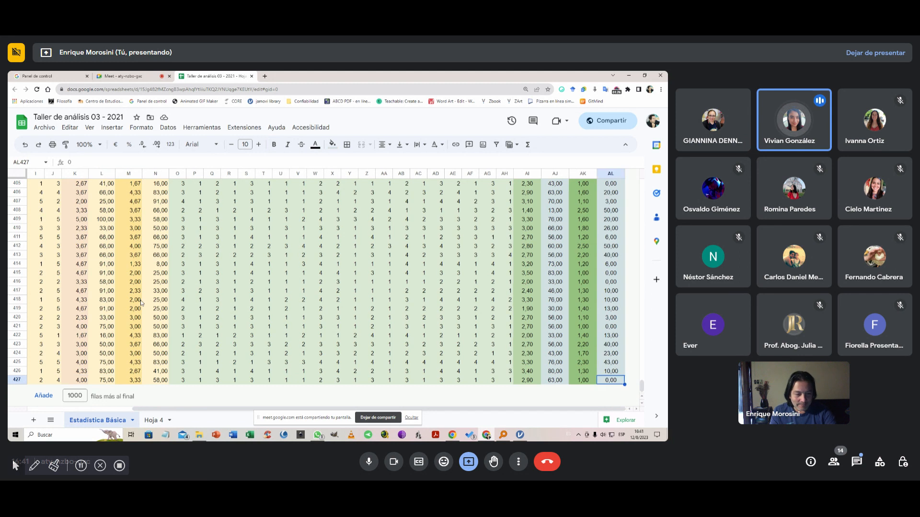
key(ctrl+Up)
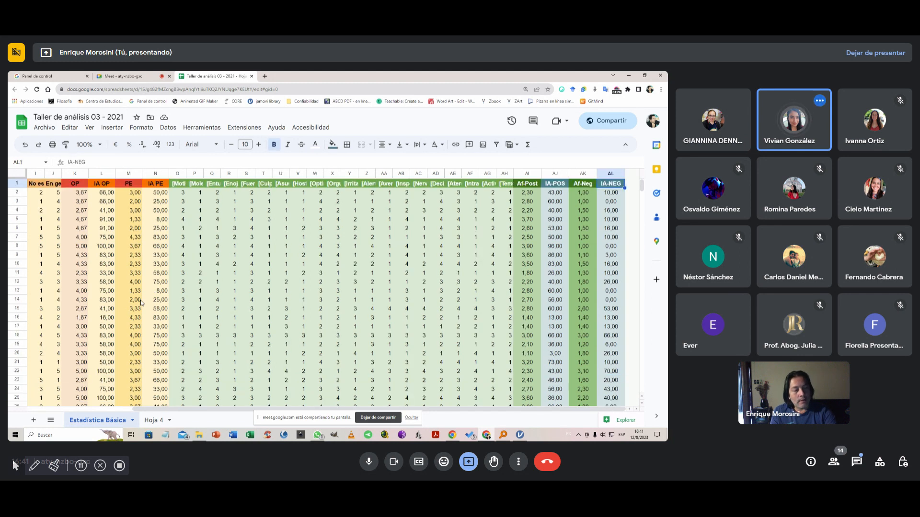
key(ctrl+Left)
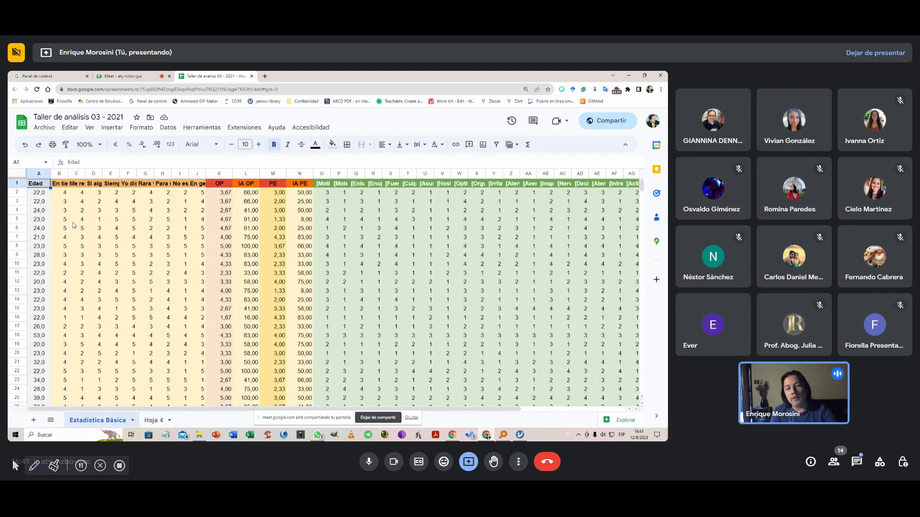
Step: Download the Estadística Básica sheet as comma-separated values (.csv) and close the spreadsheet
click(45, 128)
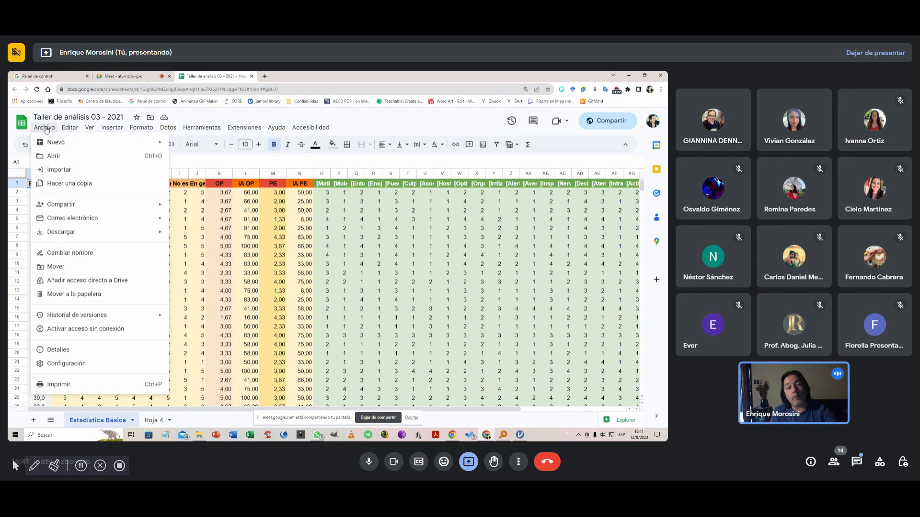
mouse_move(80, 236)
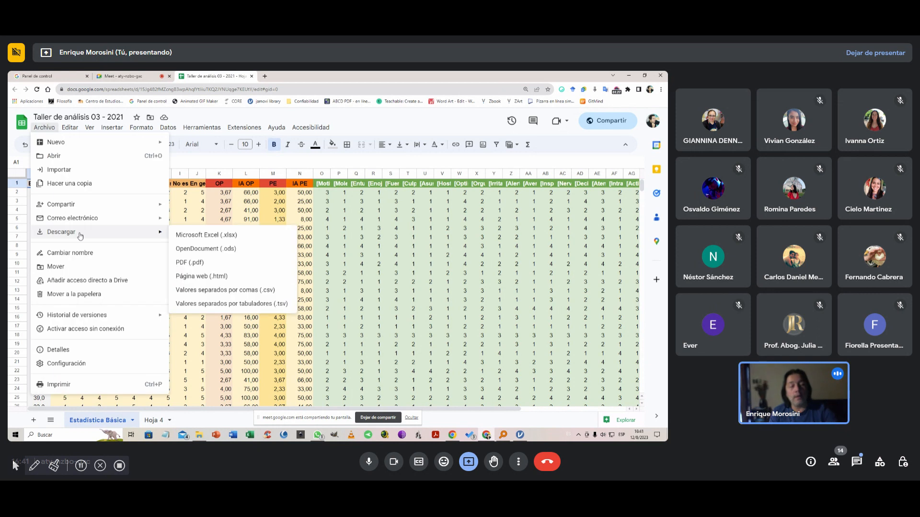
click(267, 295)
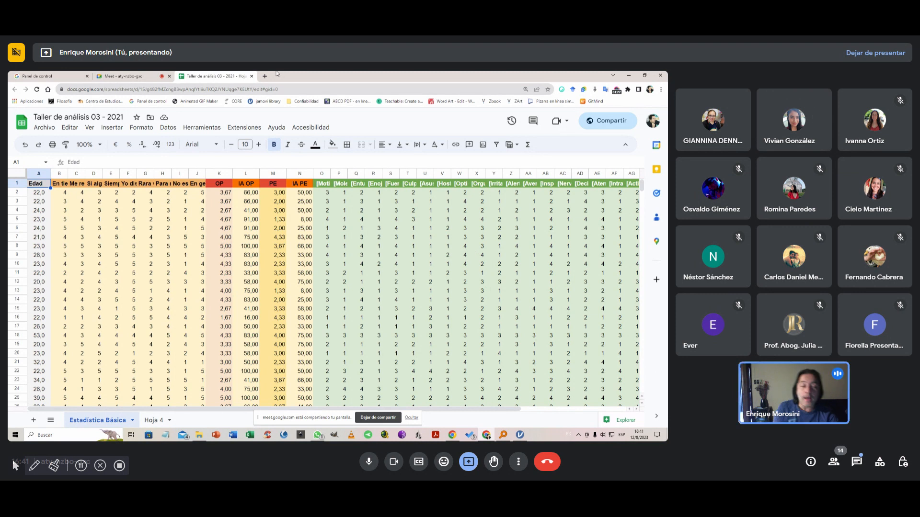
click(251, 76)
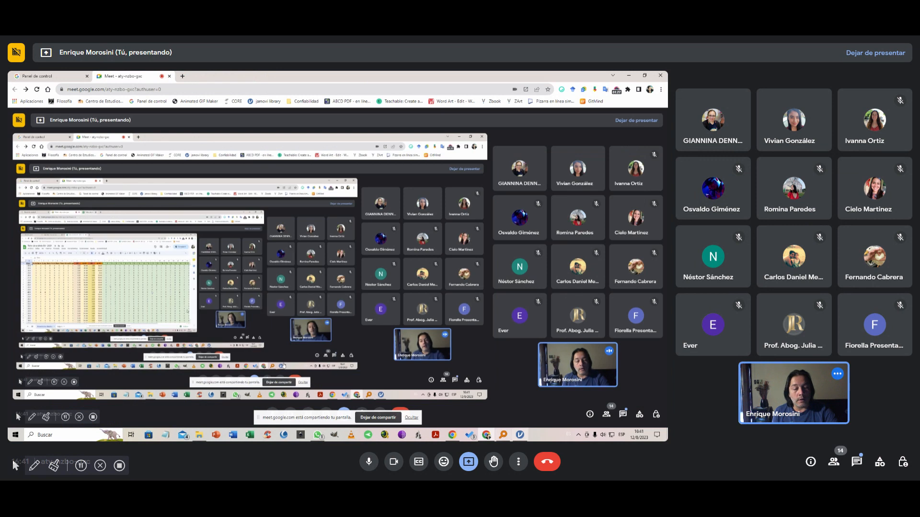
Step: Switch to jamovi, open "Taller de análisis 03 - 2021 - Estadística Básica (1).csv" from the Descargas folder and maximize its window
click(519, 434)
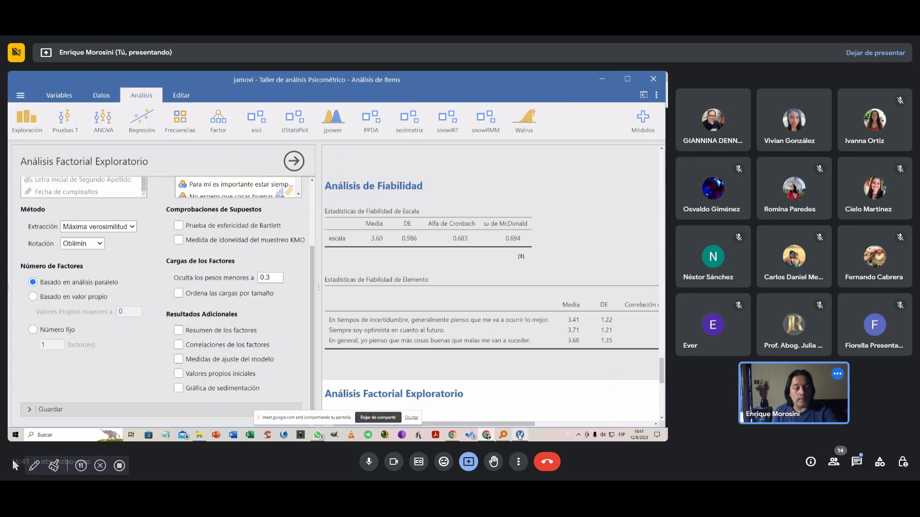
click(20, 96)
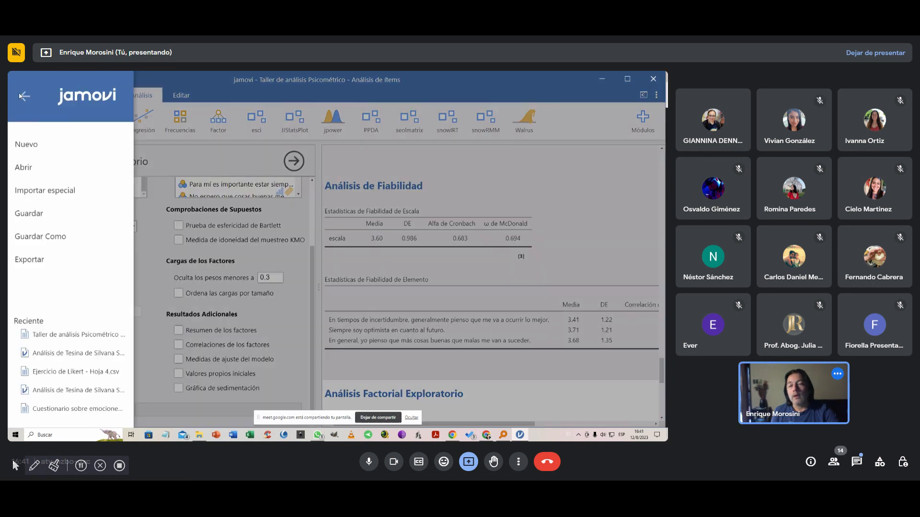
click(24, 168)
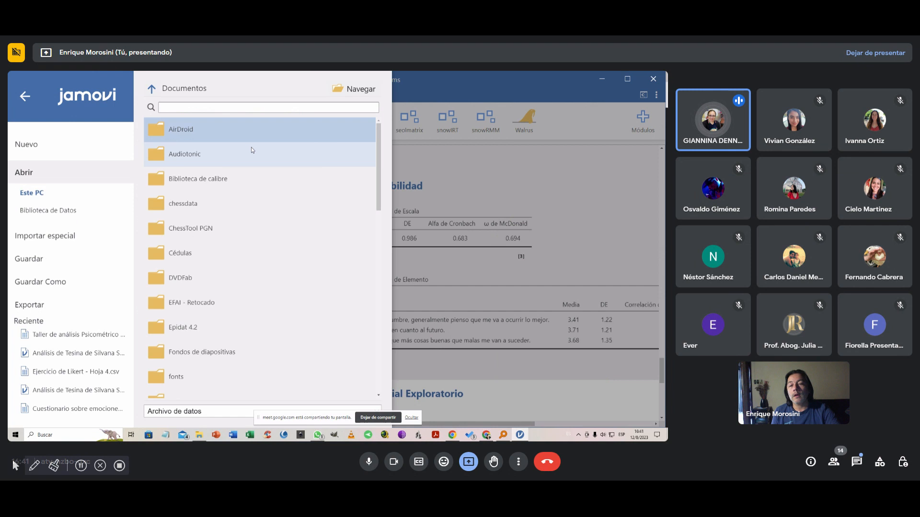
click(360, 90)
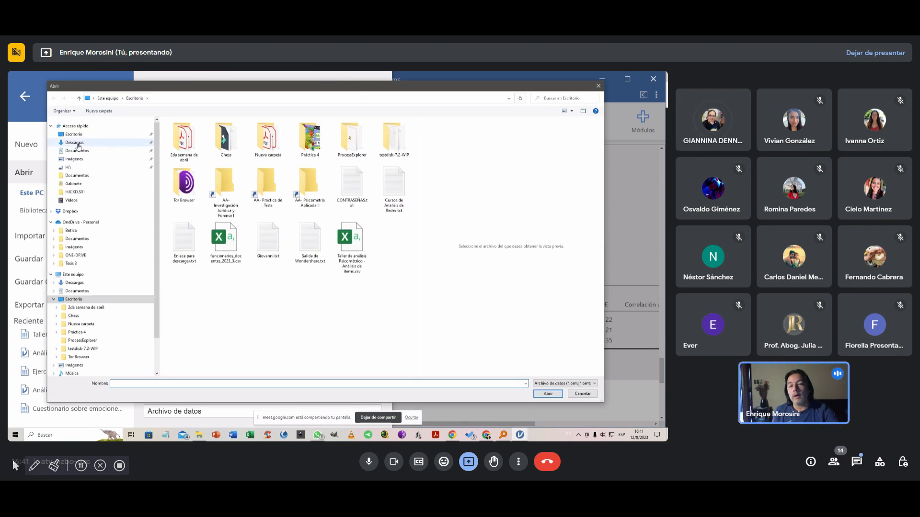
click(77, 145)
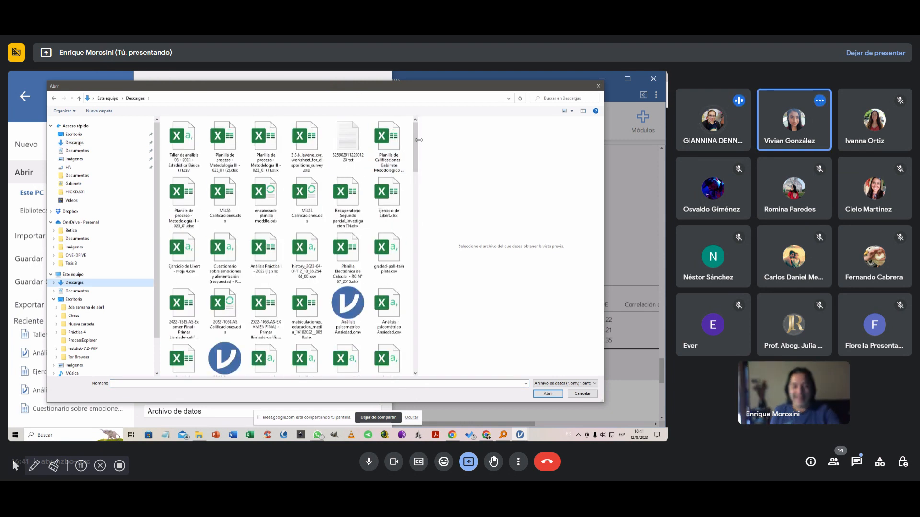
click(184, 159)
key(Escape)
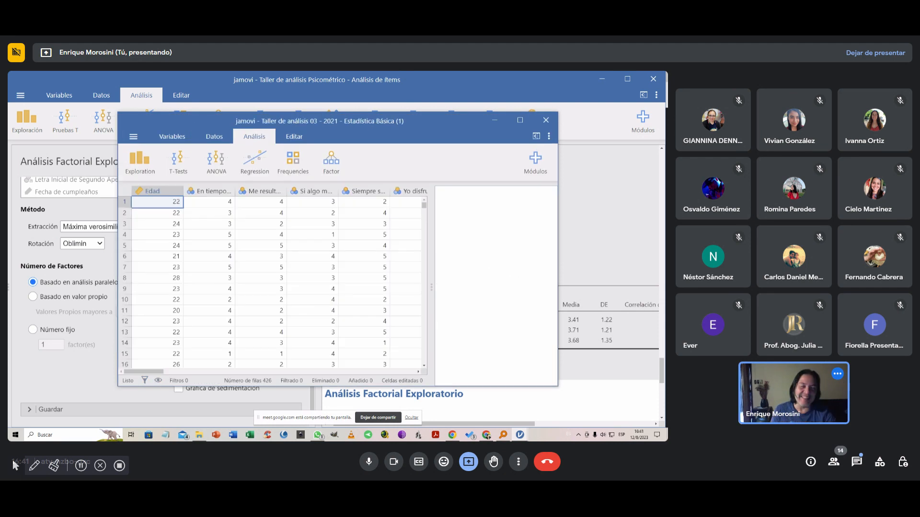
click(520, 120)
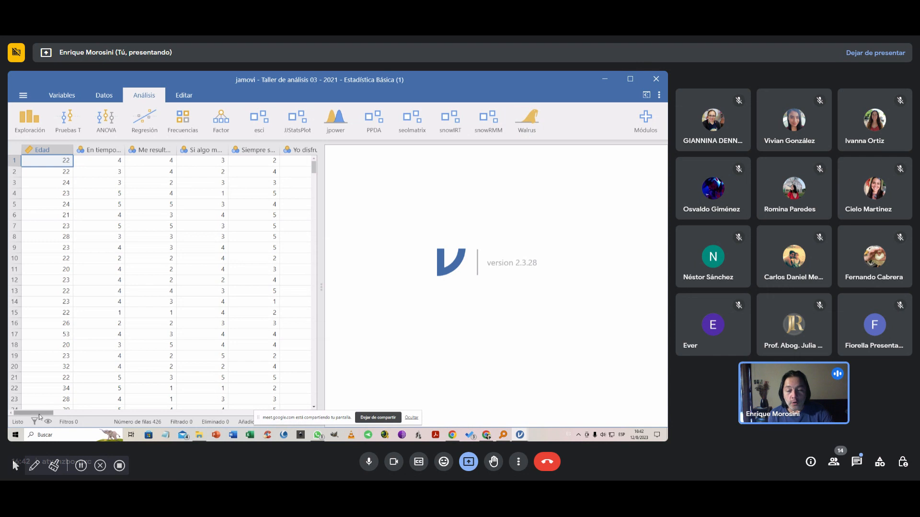
mouse_move(38, 415)
mouse_down()
mouse_move(132, 412)
mouse_move(50, 417)
mouse_move(45, 431)
mouse_move(33, 429)
mouse_up()
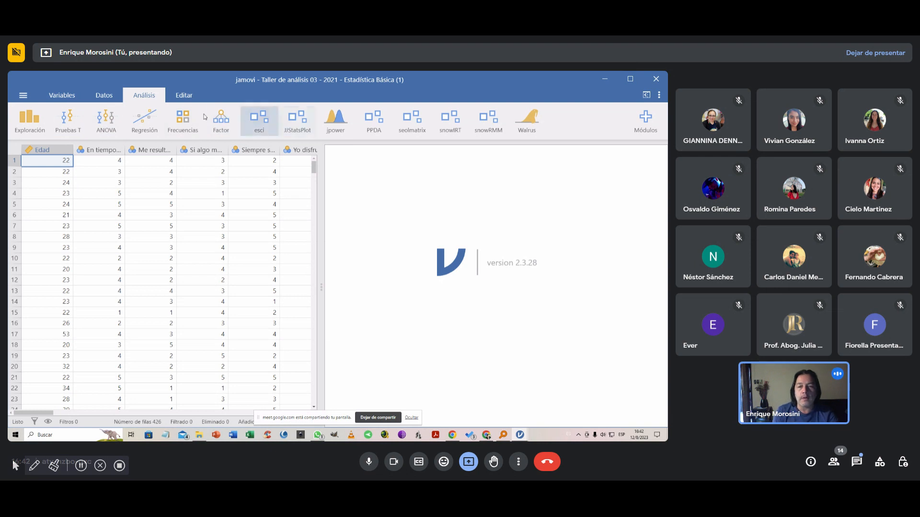
Step: Create a correlation matrix (Matriz de Correlaciones) with the variables OP and Af-Post
click(151, 117)
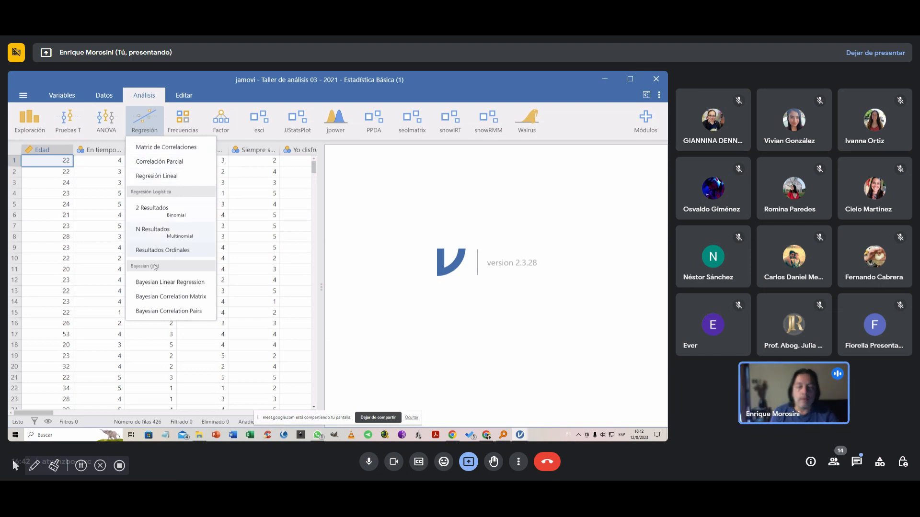
click(153, 153)
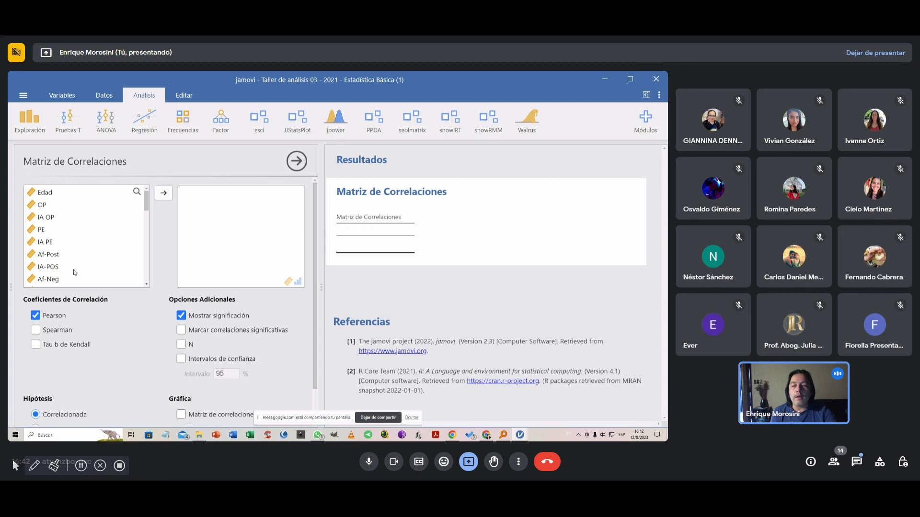
click(49, 218)
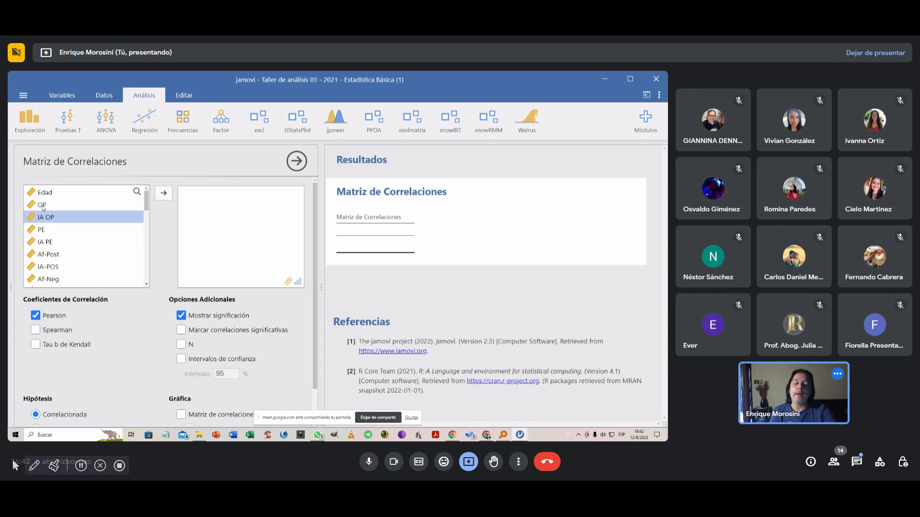
click(43, 206)
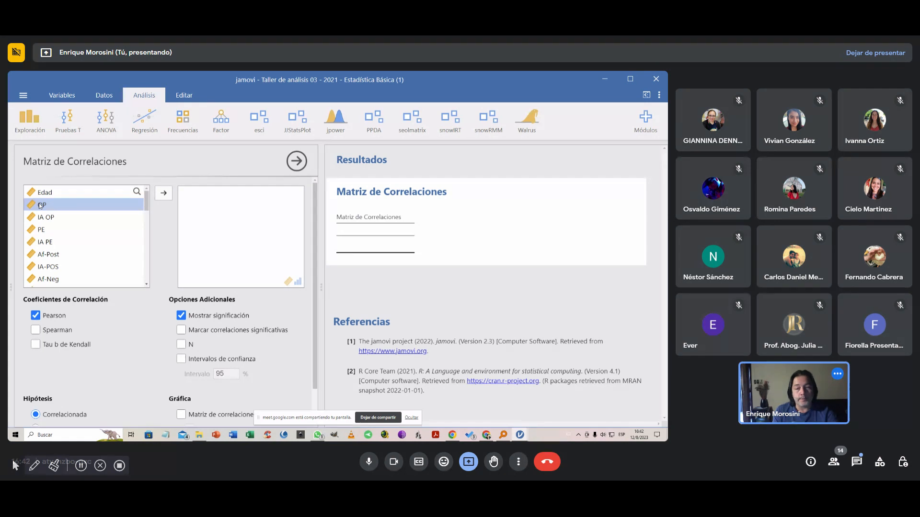
click(40, 206)
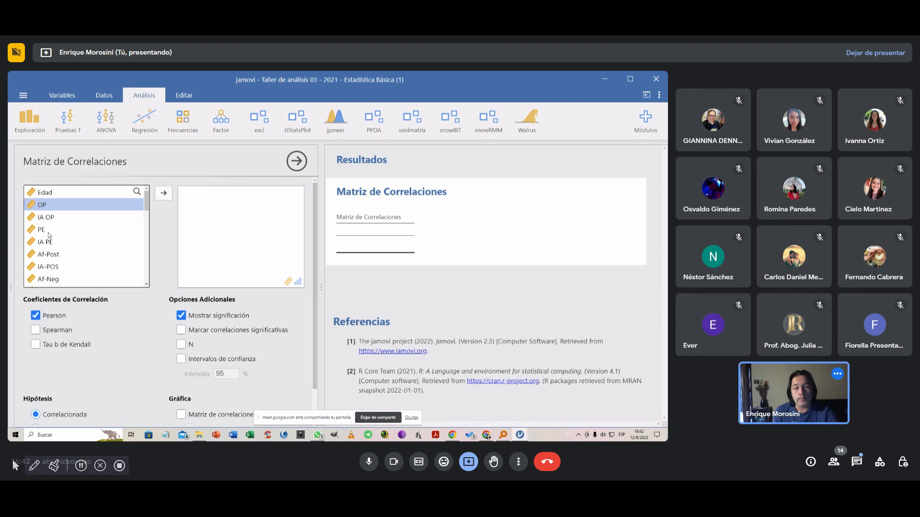
ctrl+click(51, 258)
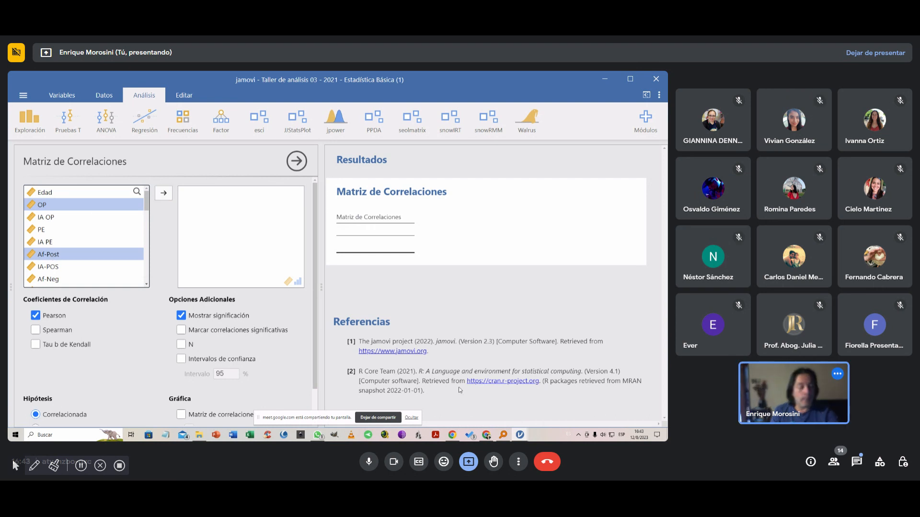
click(485, 435)
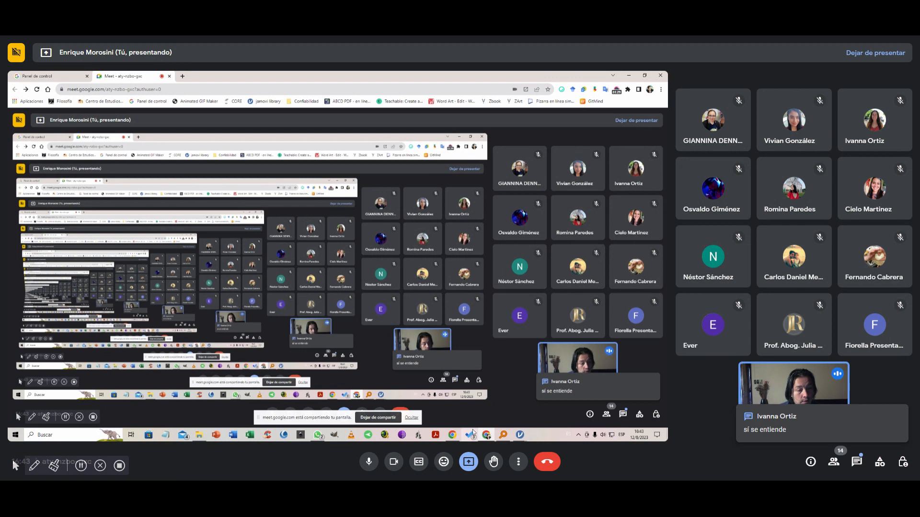
mouse_move(521, 435)
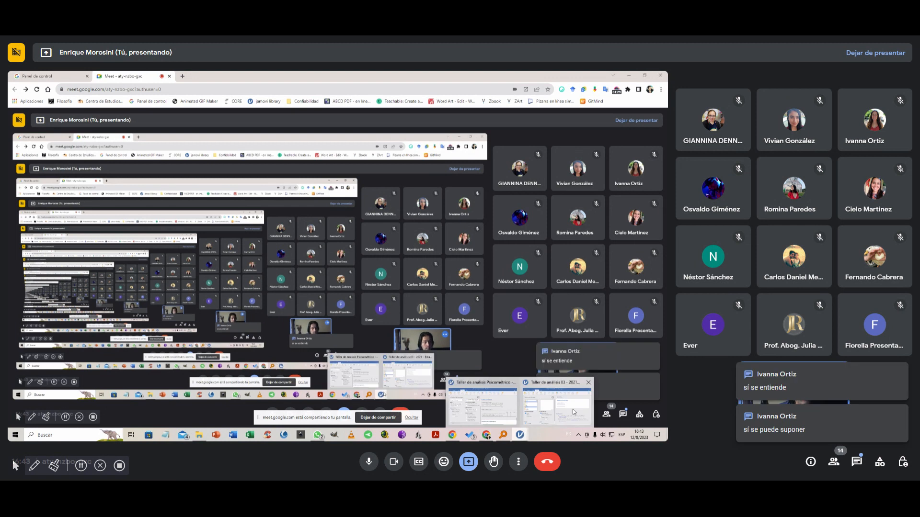
click(573, 409)
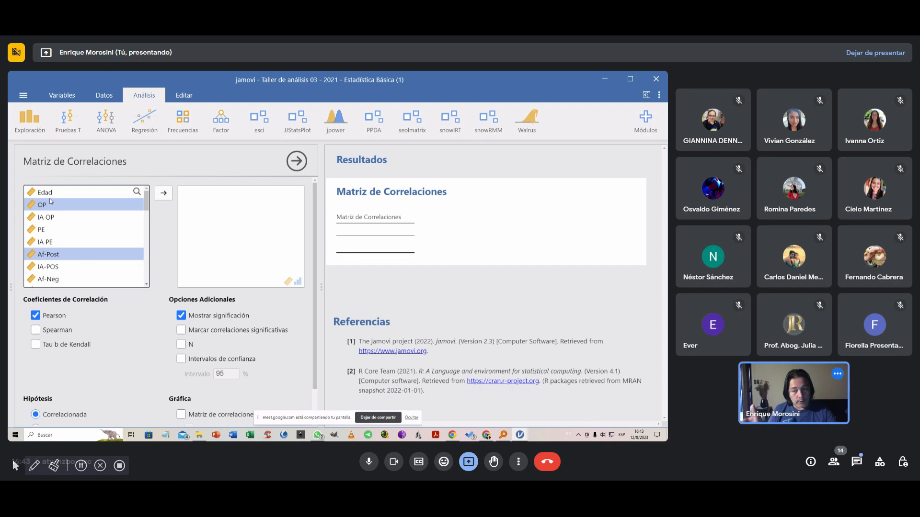
click(163, 193)
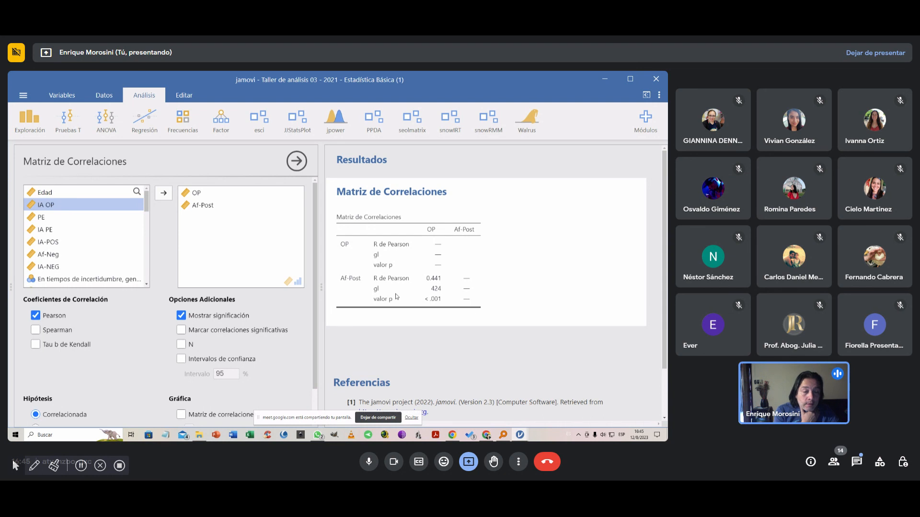
Step: Add the variables PE and Af-Neg to the correlation matrix
click(44, 219)
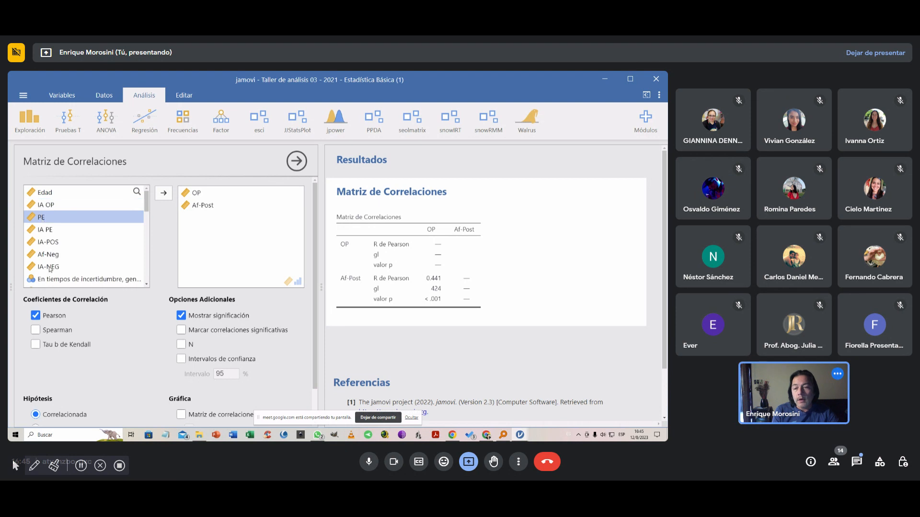
ctrl+click(47, 254)
click(163, 193)
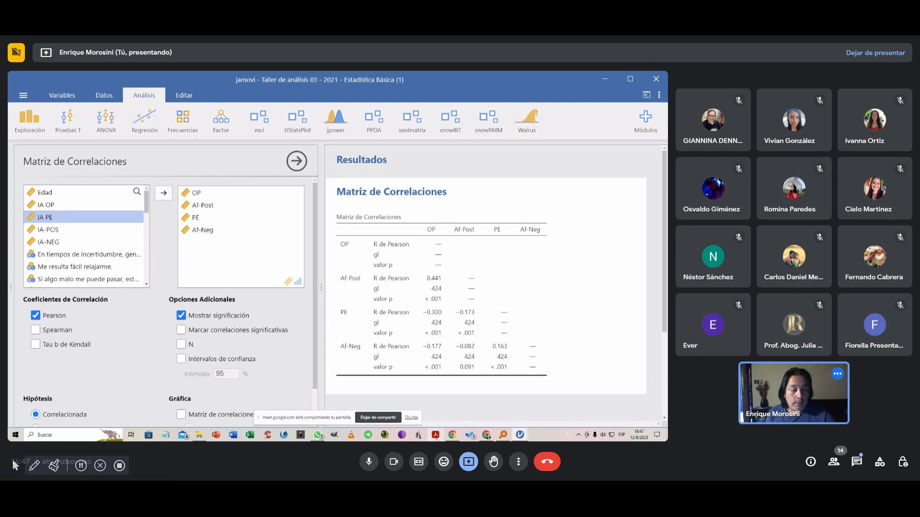
Step: Switch to the Google Meet call, check its chat messages and close the chat
click(487, 434)
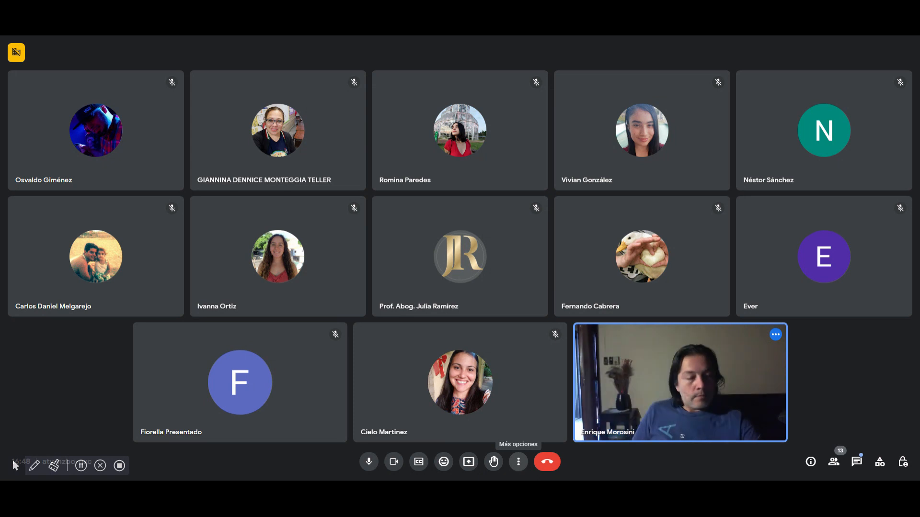
click(857, 463)
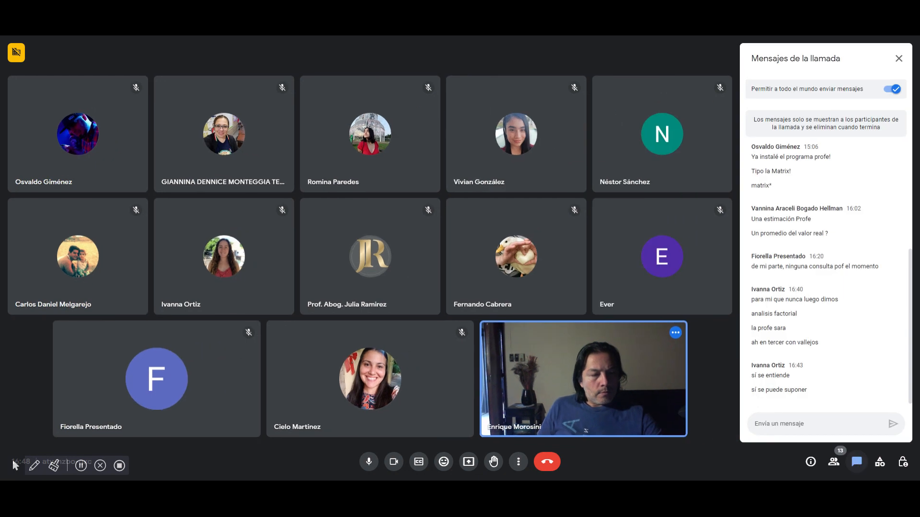
click(857, 465)
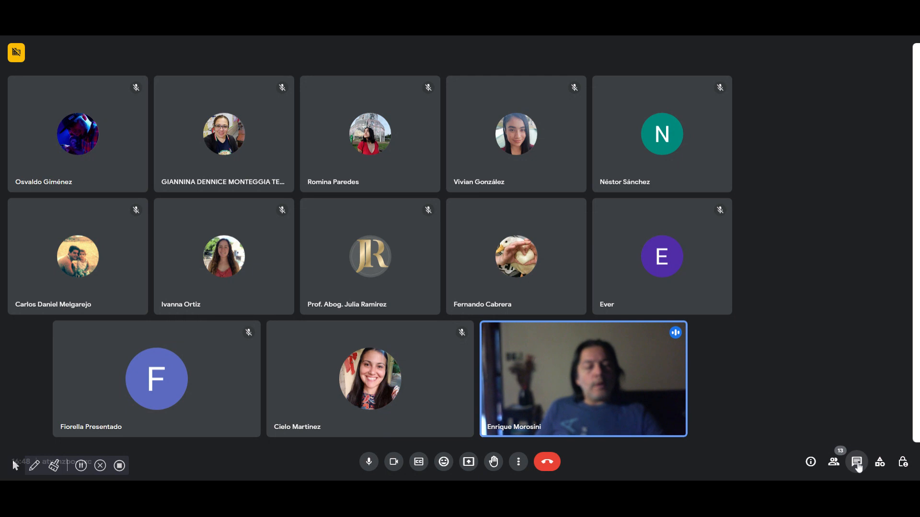